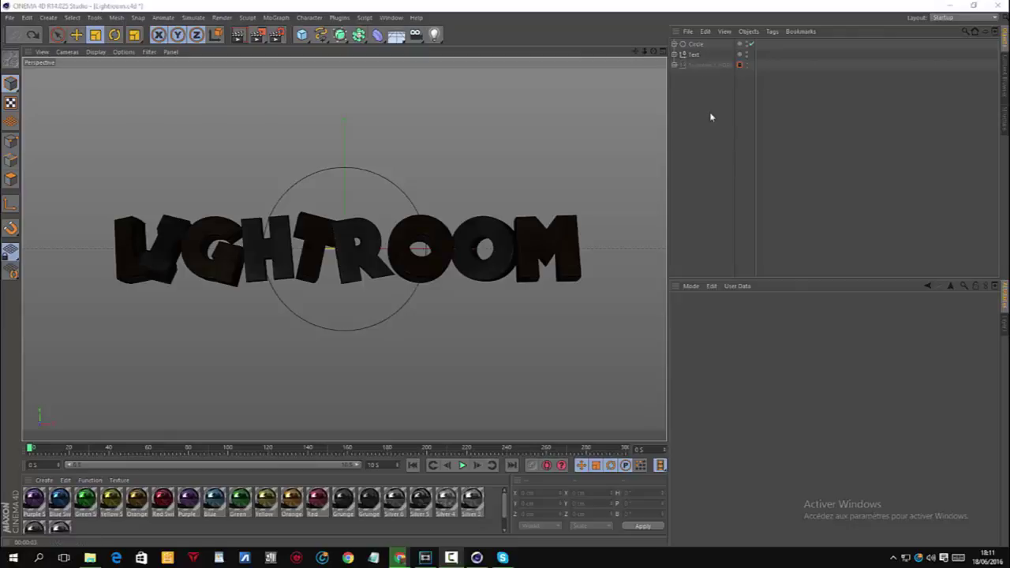
Step: Delete the existing Text and Circle objects from the scene
{"action": "left_click", "coordinate": [694, 55]}
{"action": "key", "text": "Delete"}
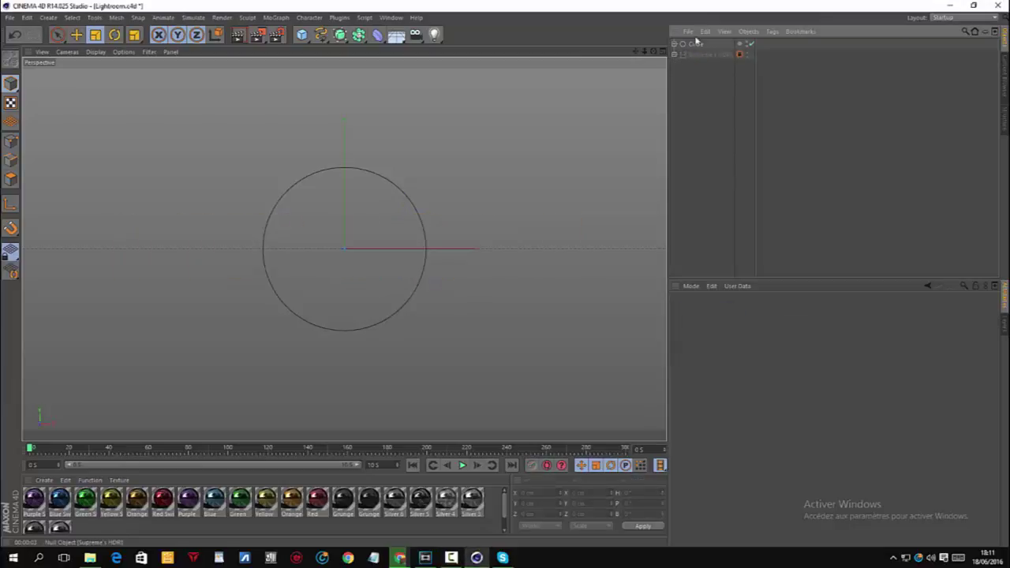
{"action": "left_click", "coordinate": [697, 44]}
{"action": "key", "text": "Delete"}
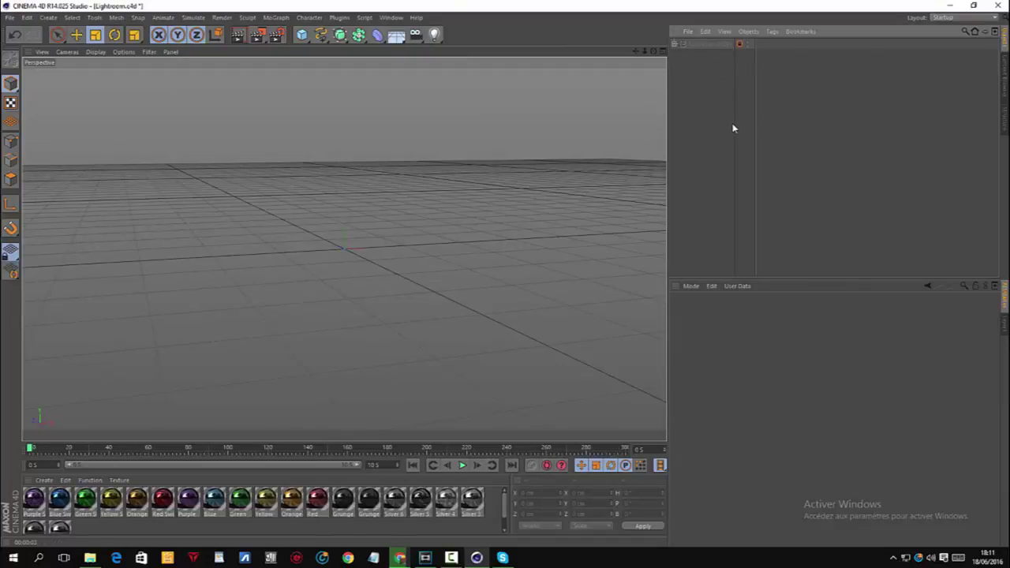
Step: Add a MoText object and set its text to TUTO
{"action": "left_click", "coordinate": [276, 18]}
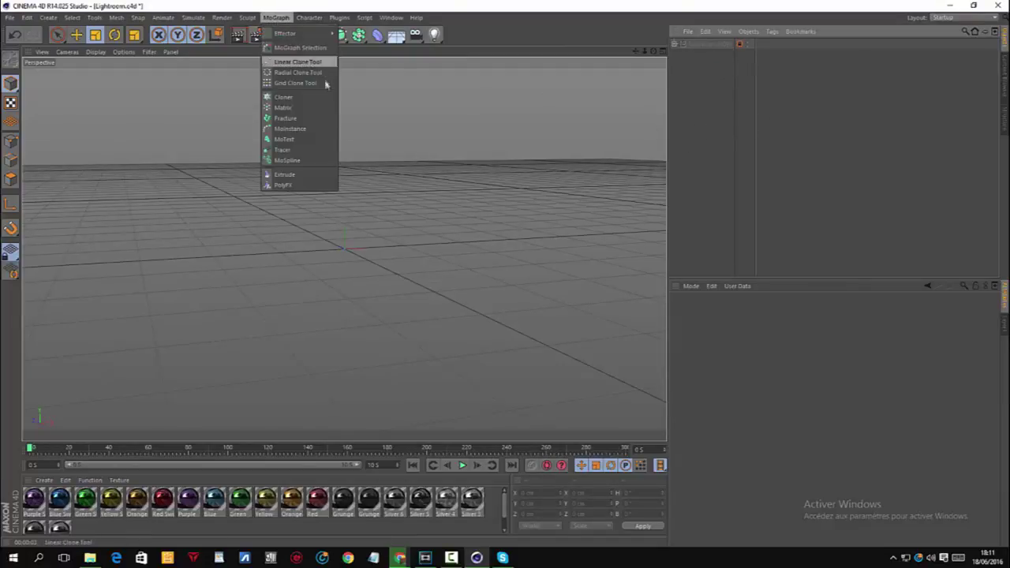
{"action": "left_click", "coordinate": [322, 138]}
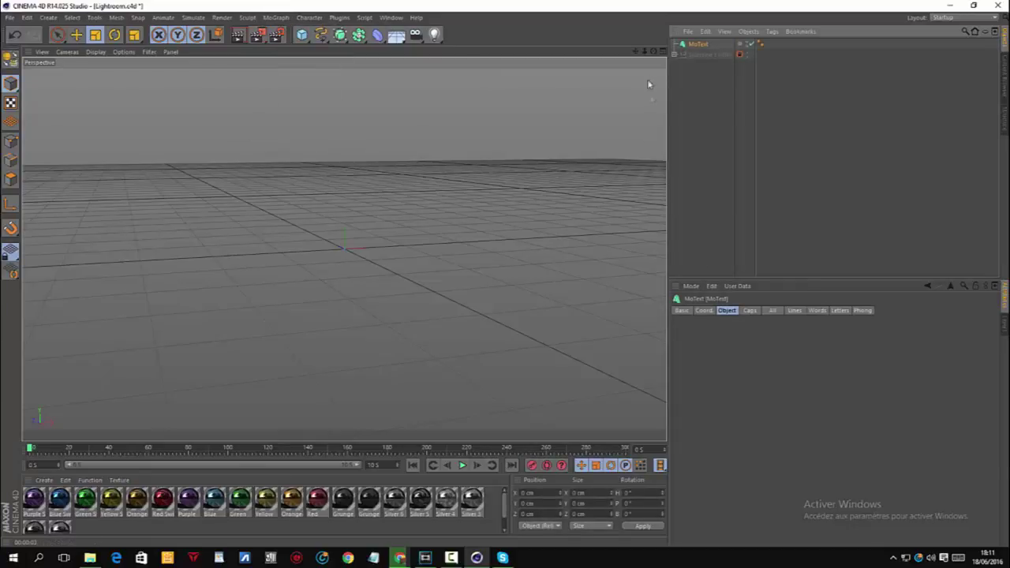
{"action": "double_click", "coordinate": [716, 357]}
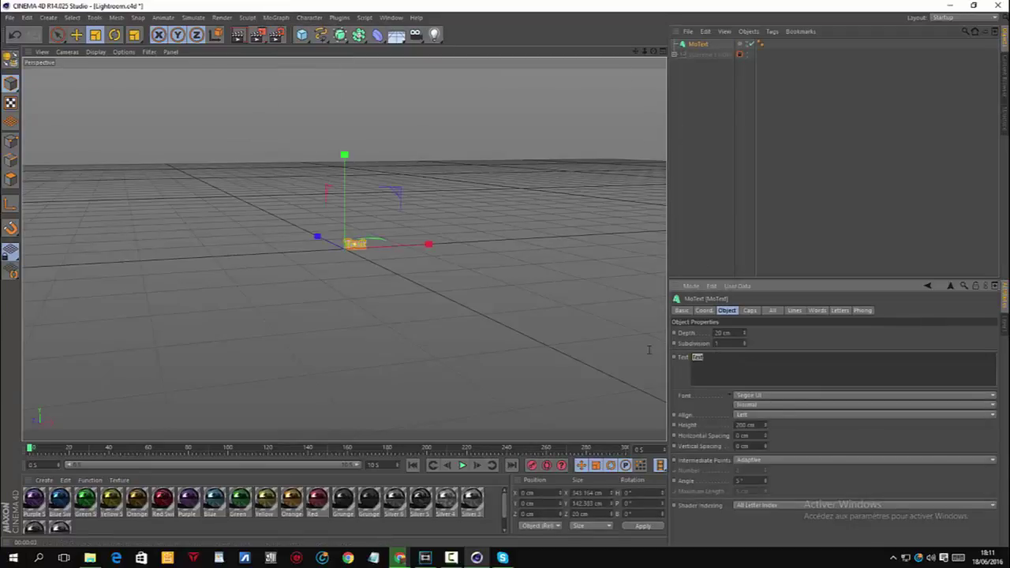
{"action": "type", "text": "TUTO"}
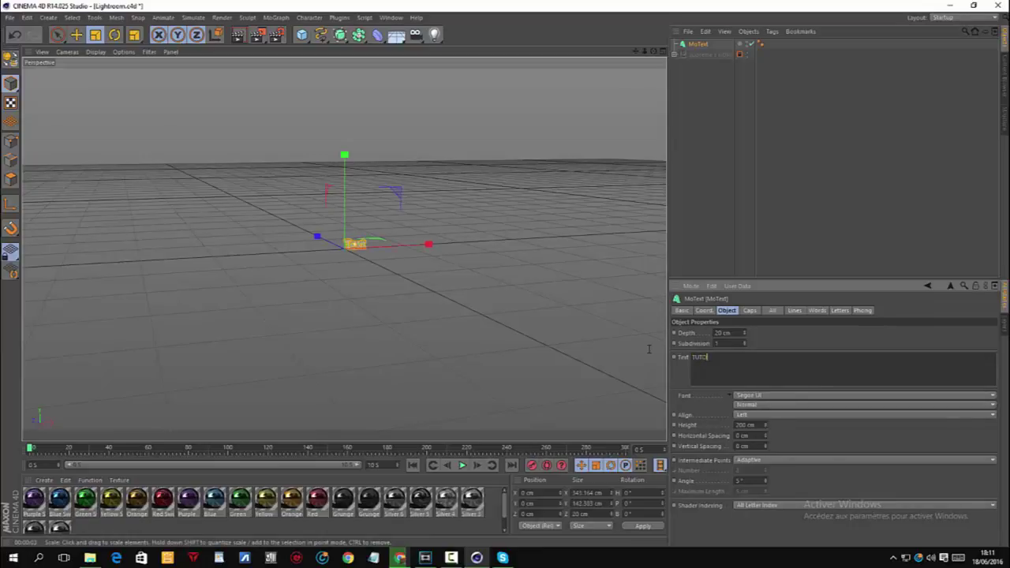
Step: Set the MoText's depth to 80 cm and its alignment to Middle
{"action": "double_click", "coordinate": [722, 332]}
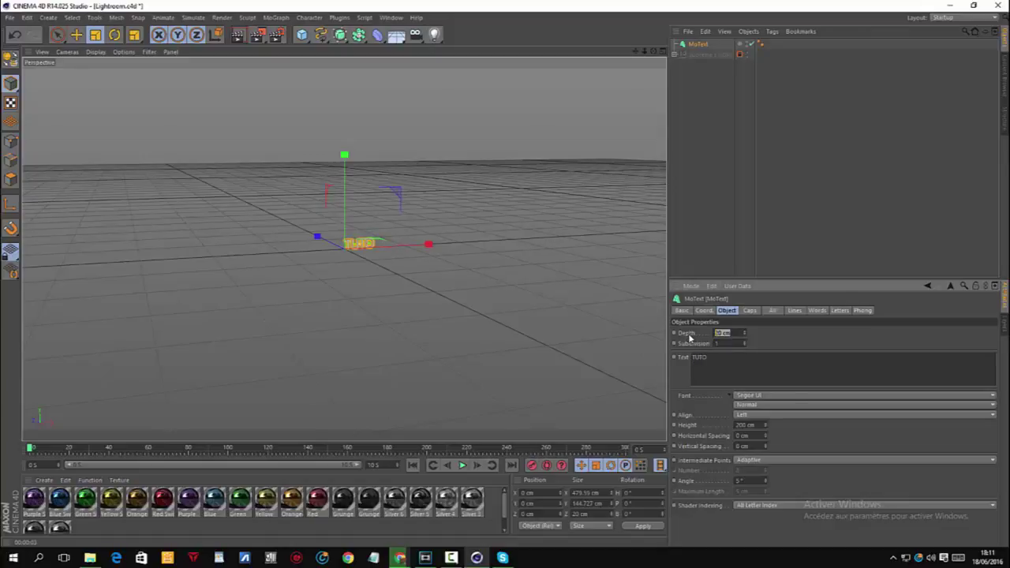
{"action": "type", "text": "80"}
{"action": "key", "text": "Return"}
{"action": "left_click", "coordinate": [736, 416]}
{"action": "left_click", "coordinate": [753, 442]}
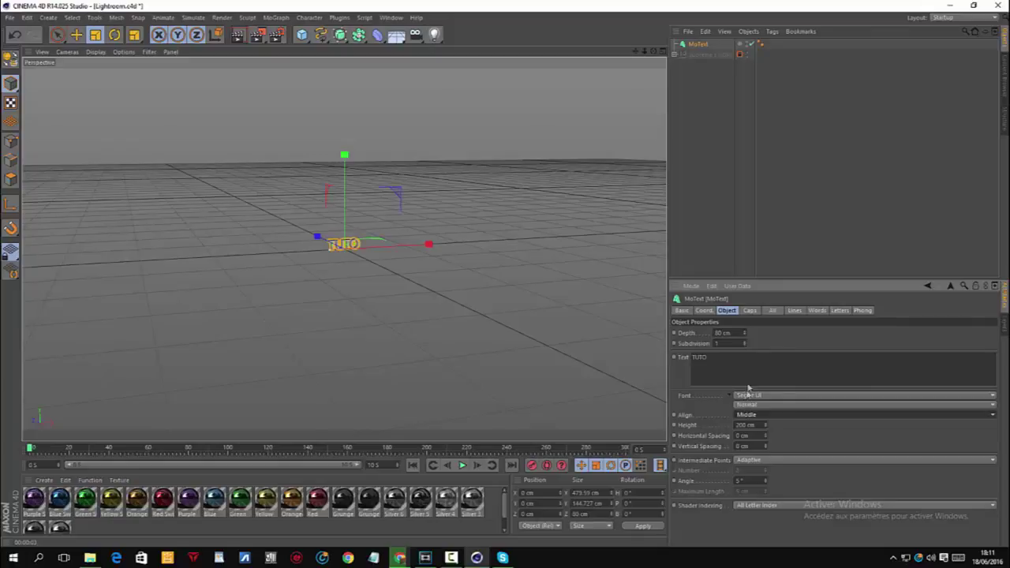
Step: Set both the start and end caps of the MoText to Fillet Cap
{"action": "left_click", "coordinate": [751, 311]}
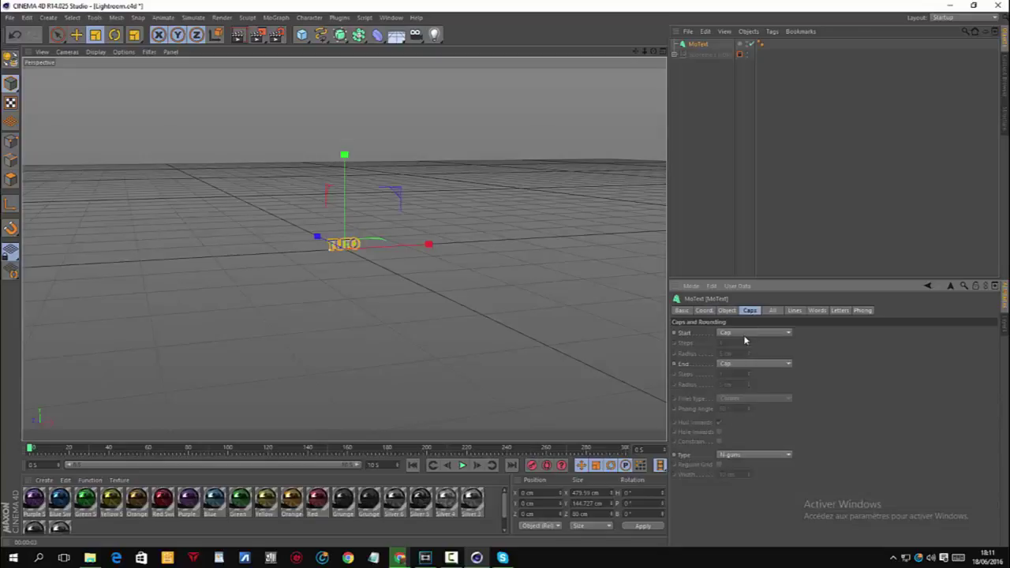
{"action": "left_click", "coordinate": [742, 332]}
{"action": "left_click", "coordinate": [739, 375]}
{"action": "left_click", "coordinate": [741, 364]}
{"action": "left_click", "coordinate": [742, 405]}
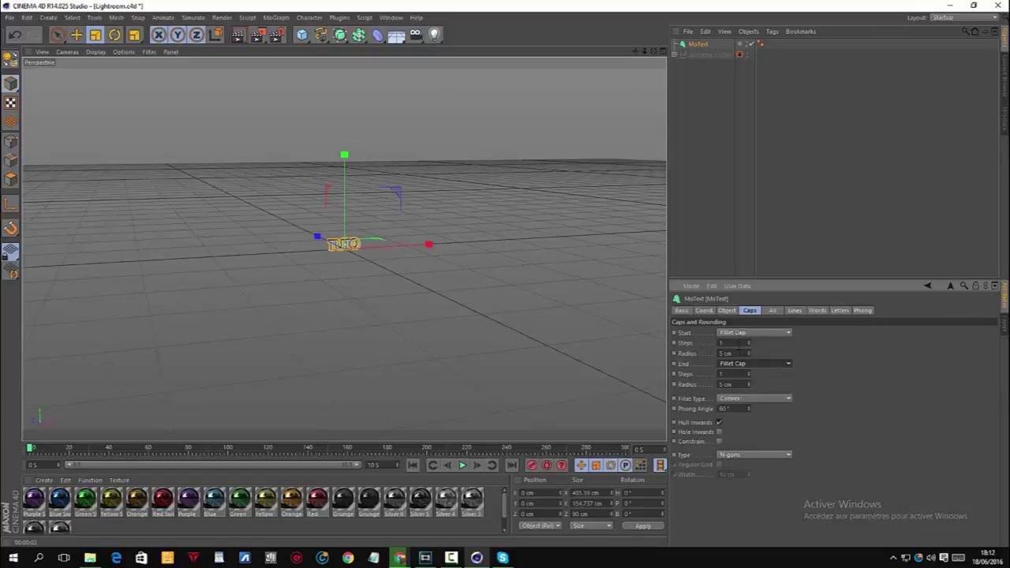
Step: Give the MoText's start and end fillets 4 steps and a 4 cm radius each
{"action": "left_click", "coordinate": [733, 343]}
{"action": "type", "text": "4"}
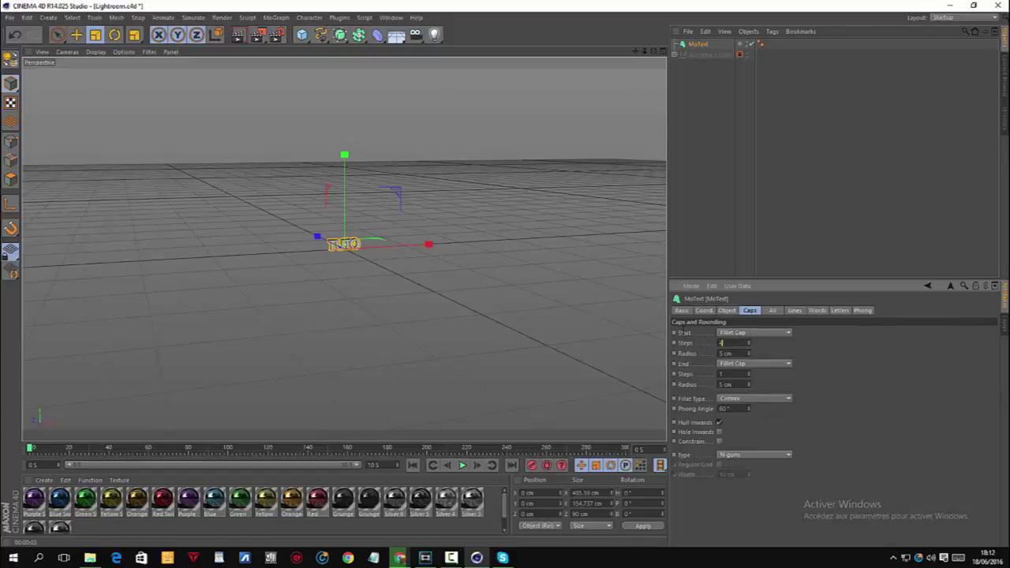
{"action": "left_click", "coordinate": [732, 353]}
{"action": "left_click_drag", "start_coordinate": [731, 353], "coordinate": [676, 347]}
{"action": "type", "text": "4"}
{"action": "key", "text": "Return"}
{"action": "type", "text": "4"}
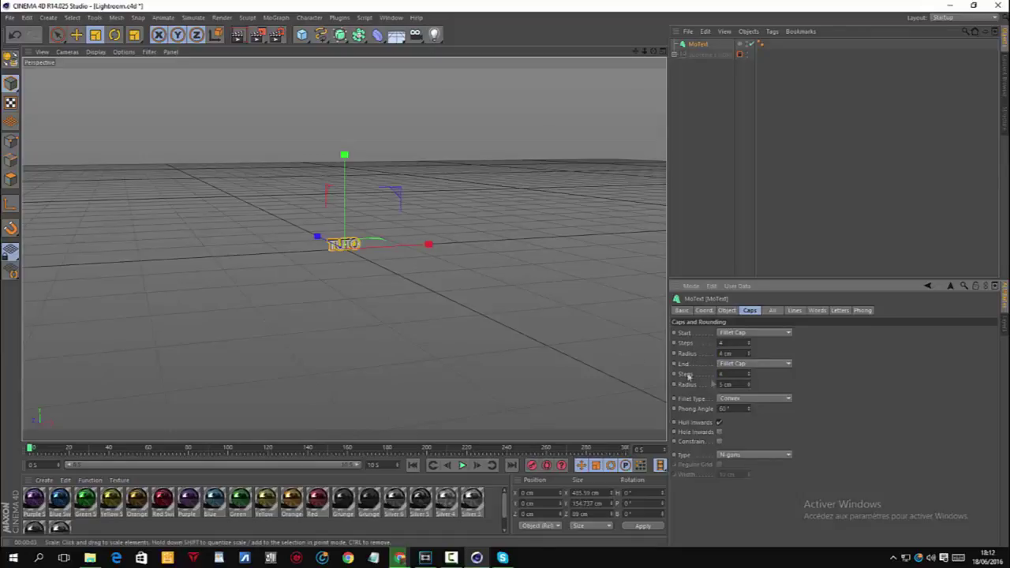
{"action": "key", "text": "Tab"}
{"action": "type", "text": "4"}
{"action": "key", "text": "Return"}
Step: Duplicate the TUTO MoText and set the copy's depth to 60 cm
{"action": "left_click", "coordinate": [725, 310]}
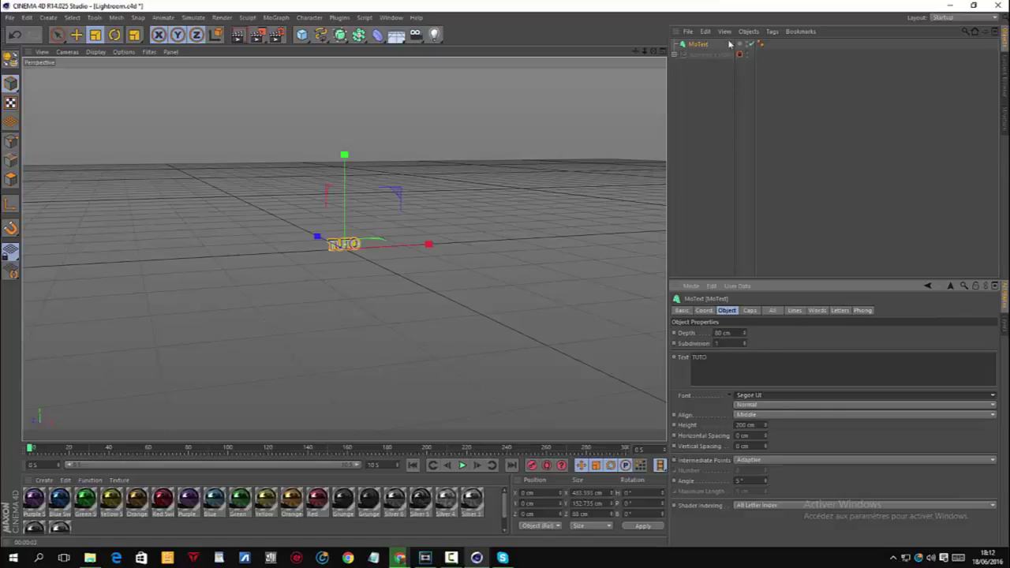
{"action": "key", "text": "ctrl+v"}
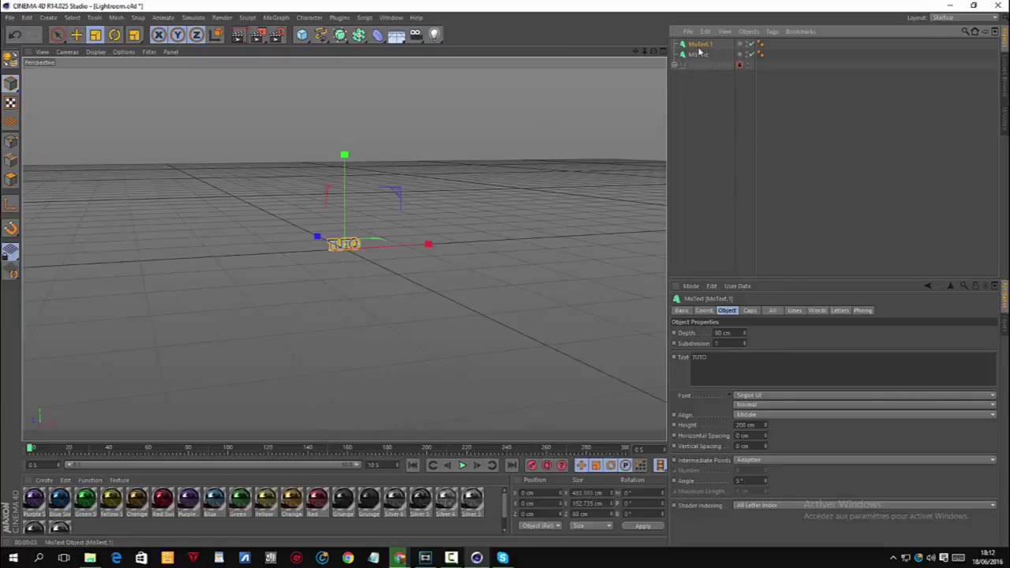
{"action": "left_click_drag", "start_coordinate": [743, 332], "coordinate": [556, 266]}
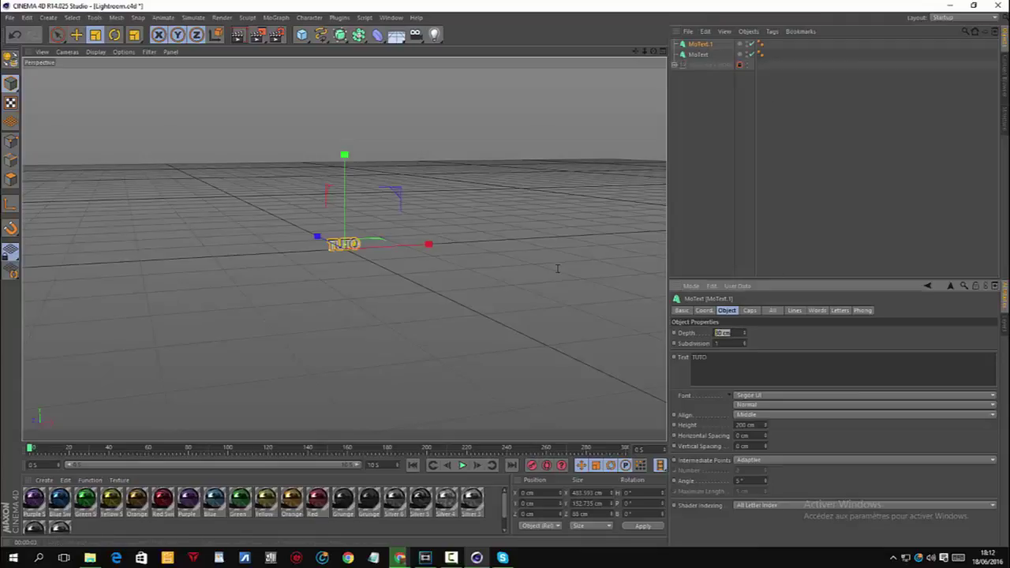
Step: Give the duplicate MoText's start and end fillets 5 steps and a 5 cm radius each, and deselect it
{"action": "left_click", "coordinate": [750, 310]}
{"action": "left_click", "coordinate": [721, 342]}
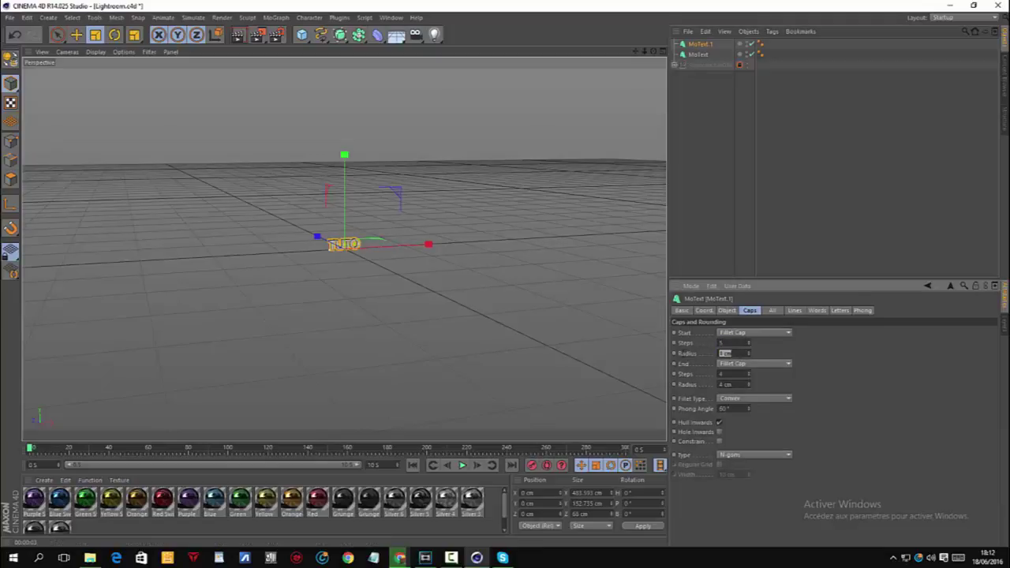
{"action": "left_click", "coordinate": [721, 373]}
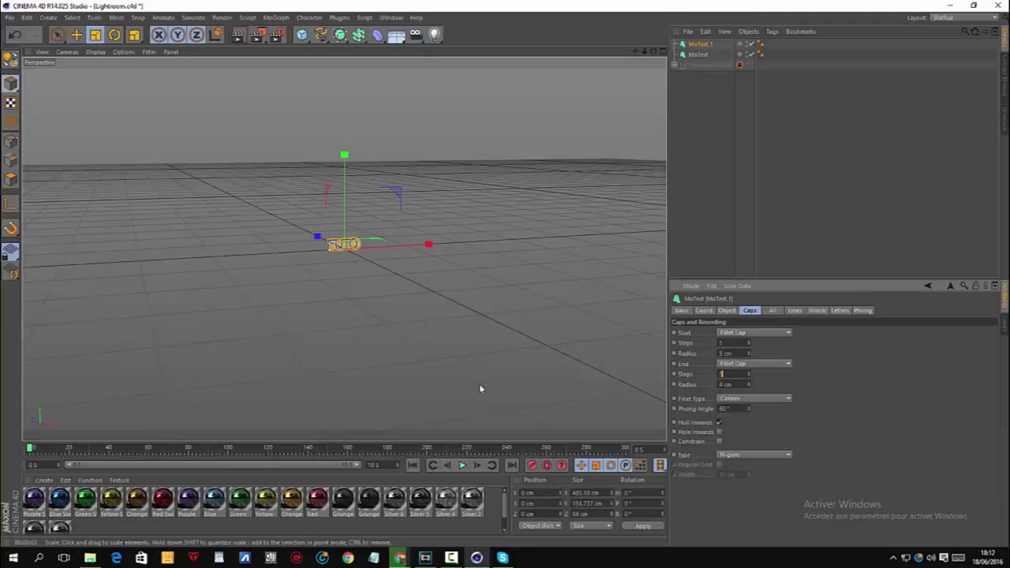
{"action": "left_click", "coordinate": [726, 384]}
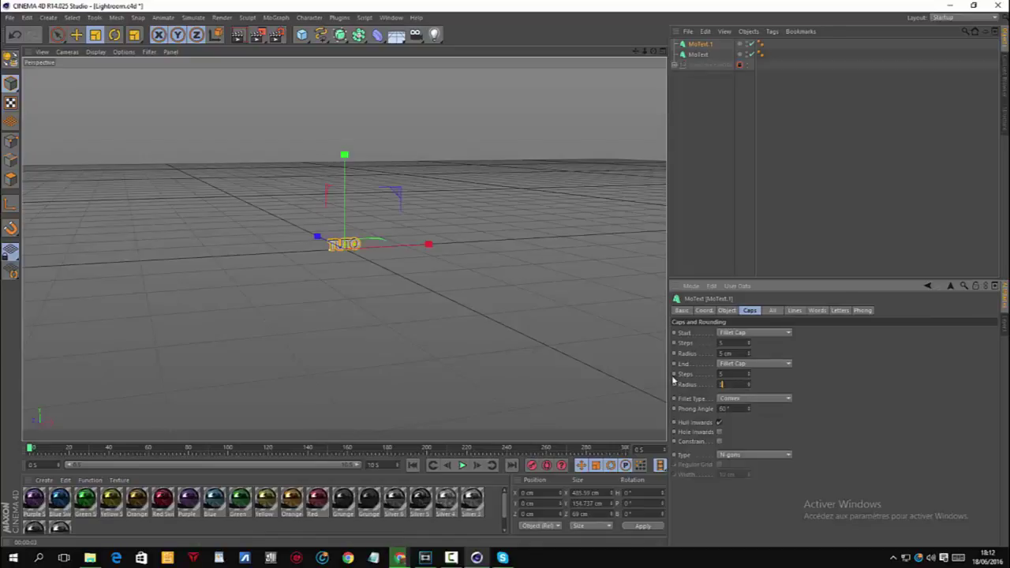
{"action": "left_click", "coordinate": [726, 312]}
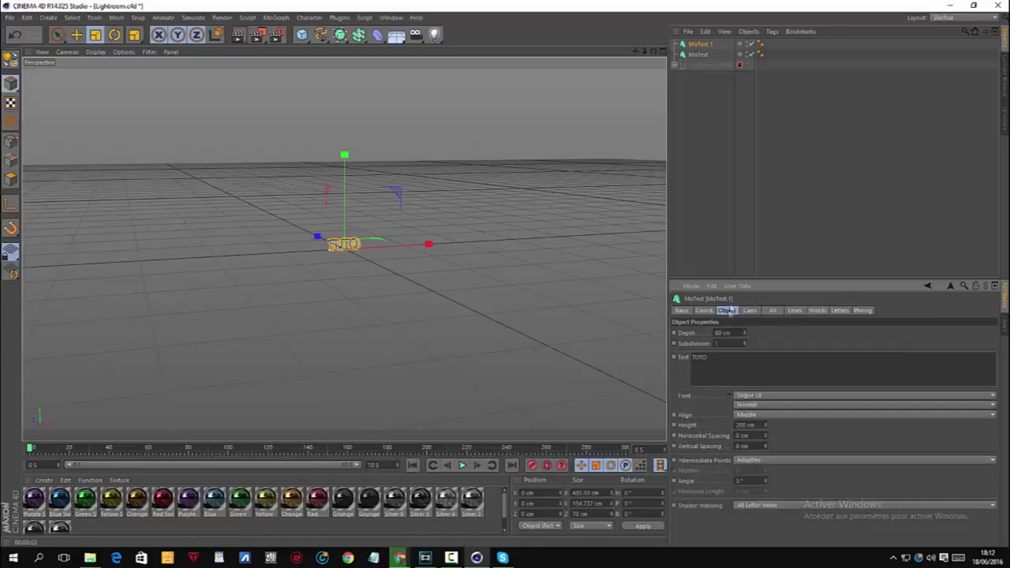
{"action": "left_click", "coordinate": [718, 89]}
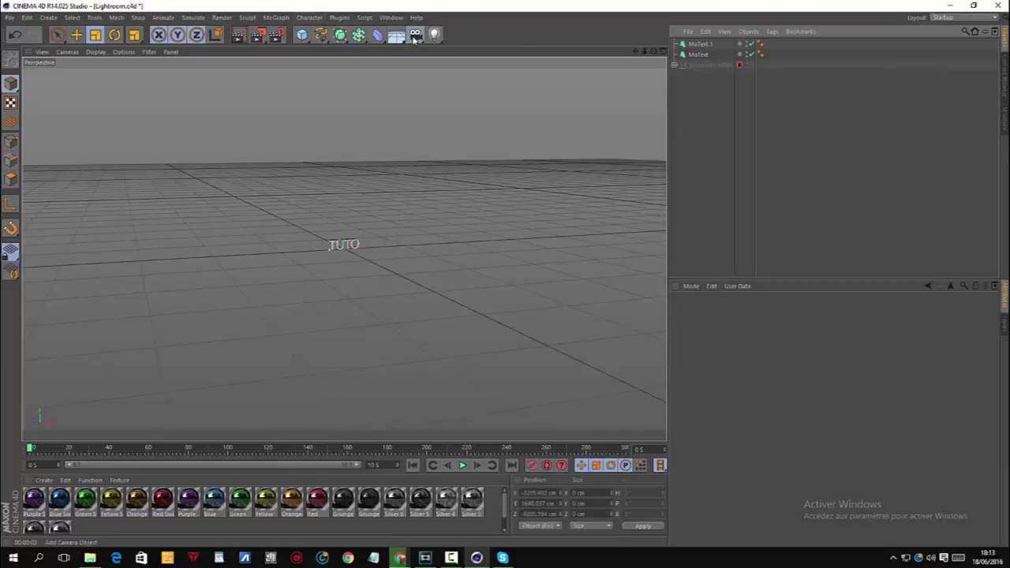
Step: Add a camera and a circle spline, nesting the camera as a child of the circle
{"action": "left_click", "coordinate": [415, 35]}
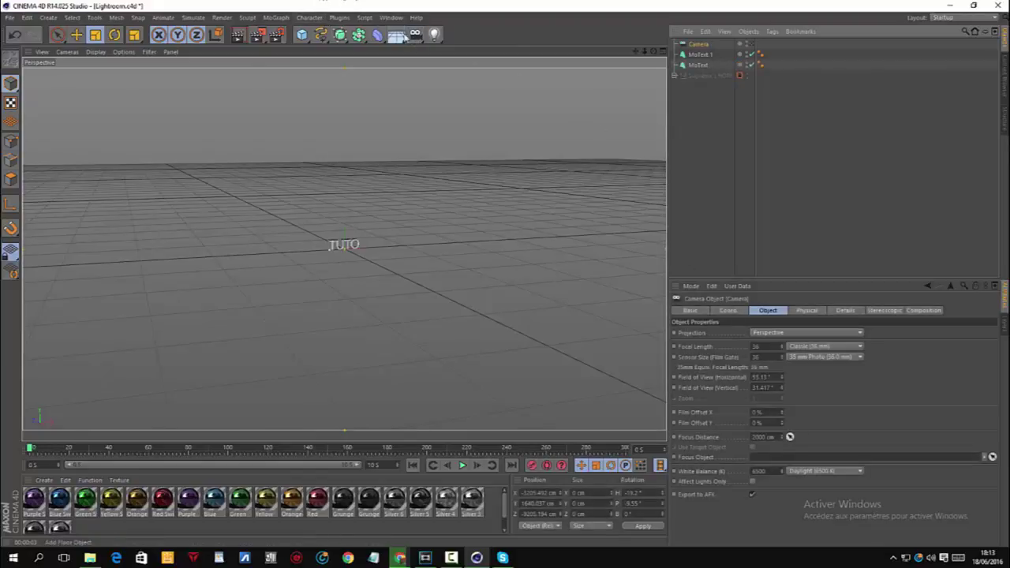
{"action": "left_click", "coordinate": [322, 35]}
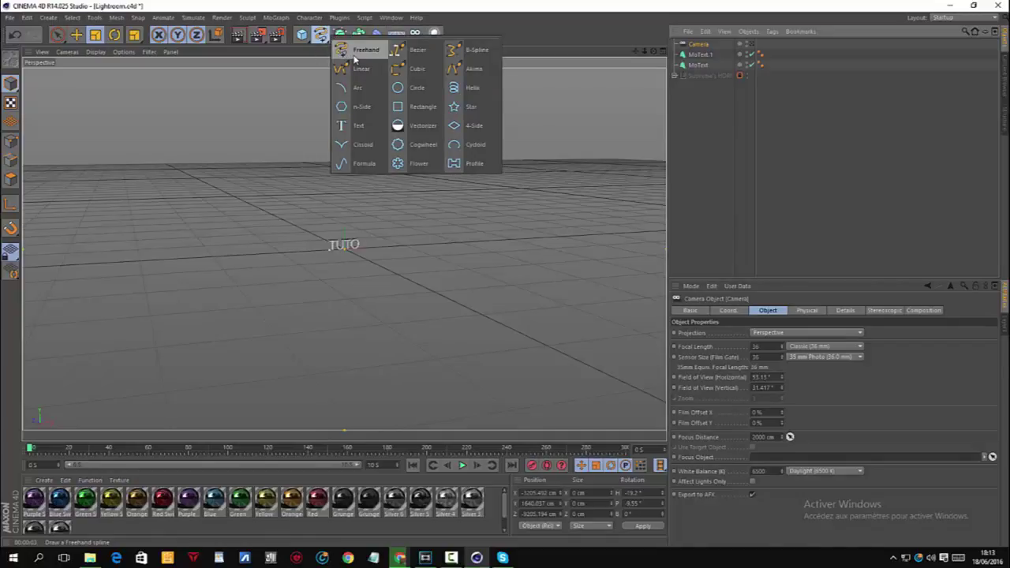
{"action": "left_click", "coordinate": [418, 89]}
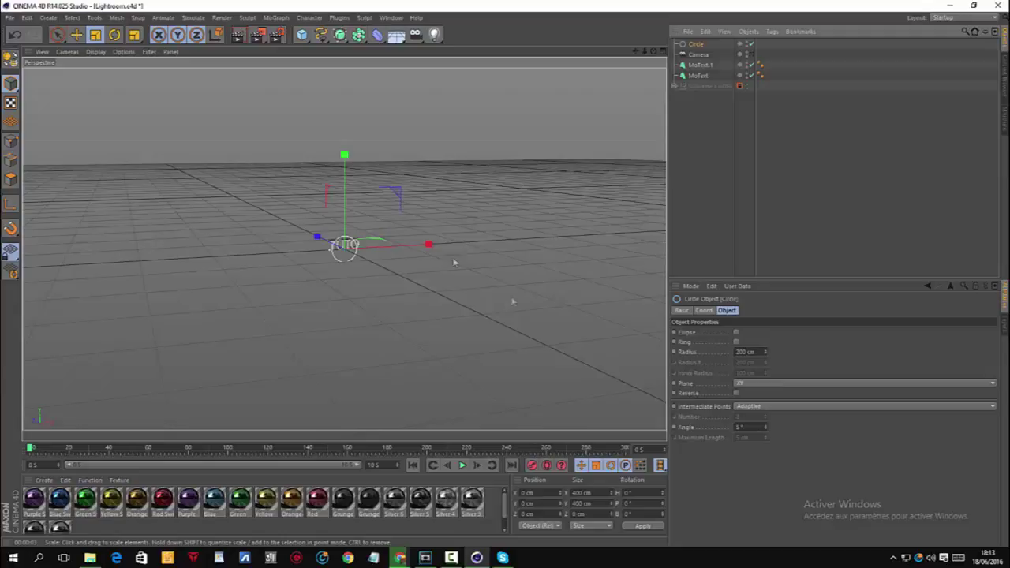
{"action": "left_click", "coordinate": [702, 54]}
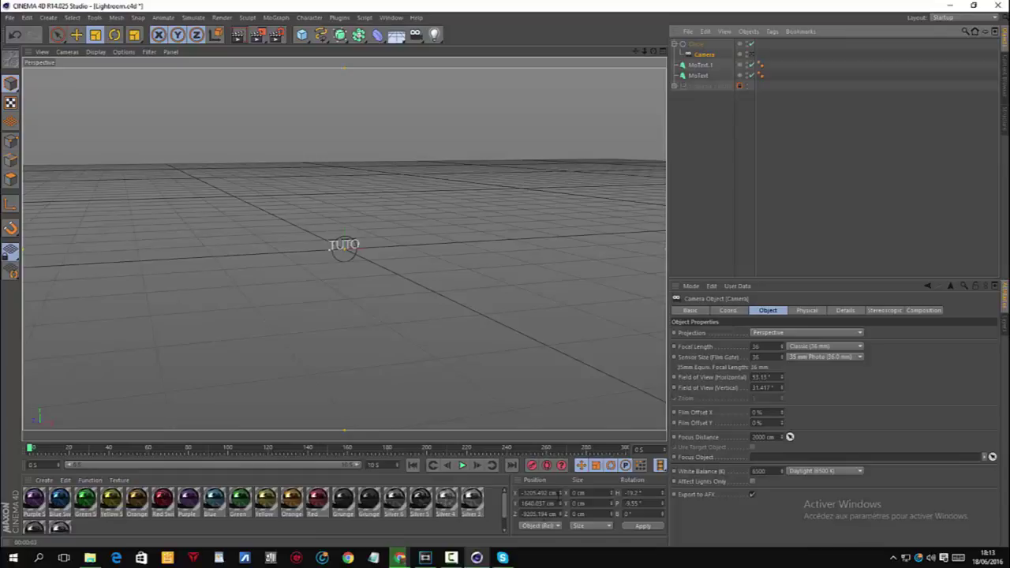
Step: Set the camera's X, Y and Z position to 0 cm
{"action": "left_click", "coordinate": [537, 492]}
{"action": "type", "text": "0"}
{"action": "key", "text": "Return"}
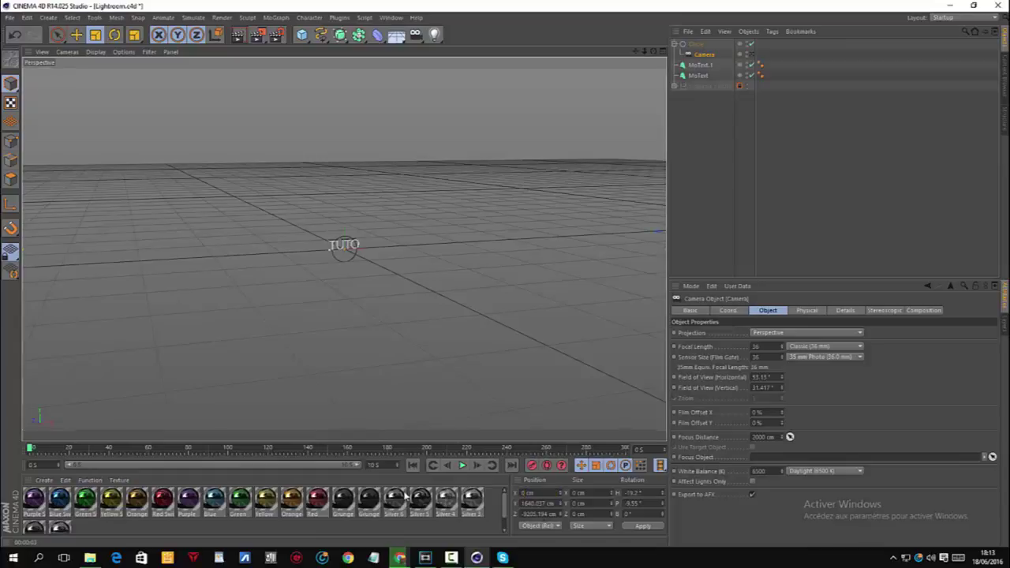
{"action": "left_click", "coordinate": [538, 503]}
{"action": "type", "text": "0"}
{"action": "key", "text": "Return"}
{"action": "key", "text": "Tab"}
{"action": "type", "text": "0"}
{"action": "key", "text": "Return"}
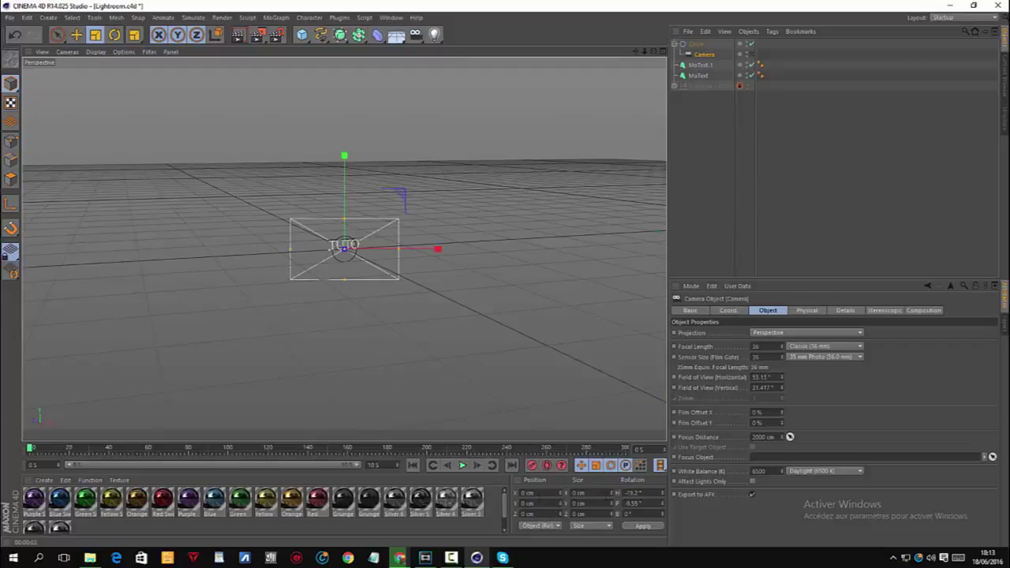
Step: Set the camera's H and P rotation to 0°
{"action": "type", "text": "0"}
{"action": "key", "text": "Return"}
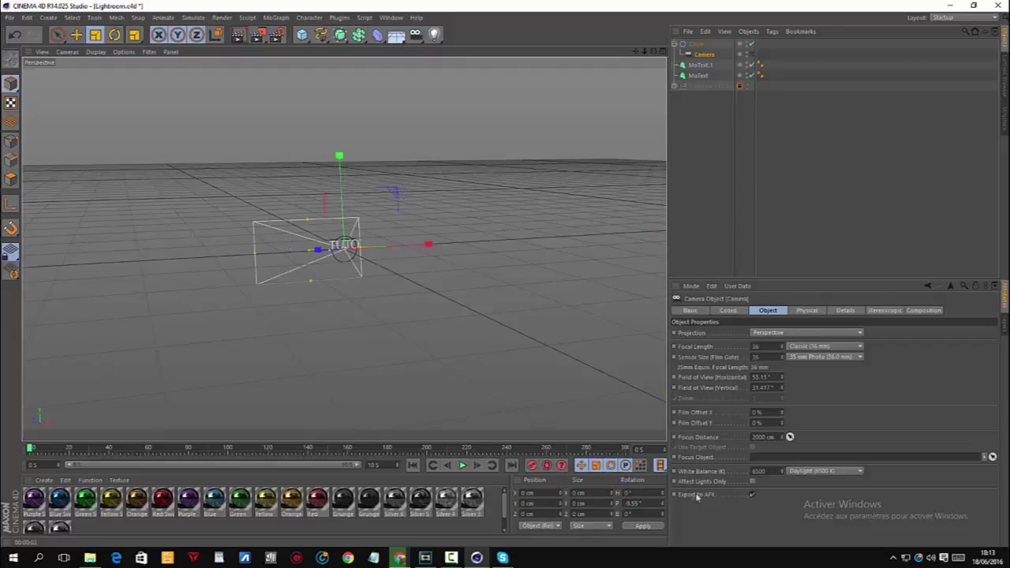
{"action": "key", "text": "Tab"}
{"action": "type", "text": "0"}
{"action": "key", "text": "Return"}
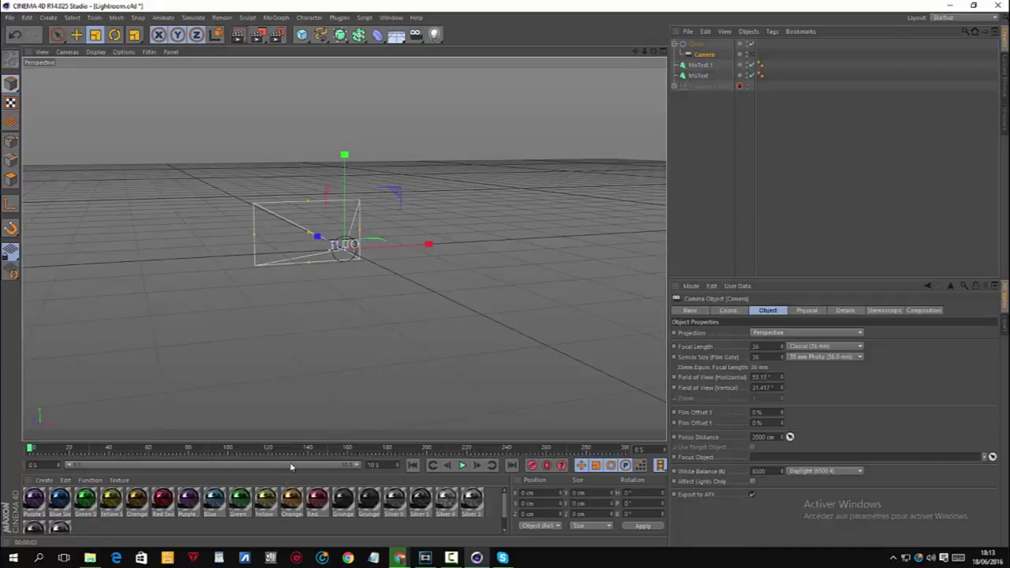
Step: Move the camera back along its Z axis to about -970 cm in front of the TUTO text and look through it
{"action": "left_click", "coordinate": [751, 54]}
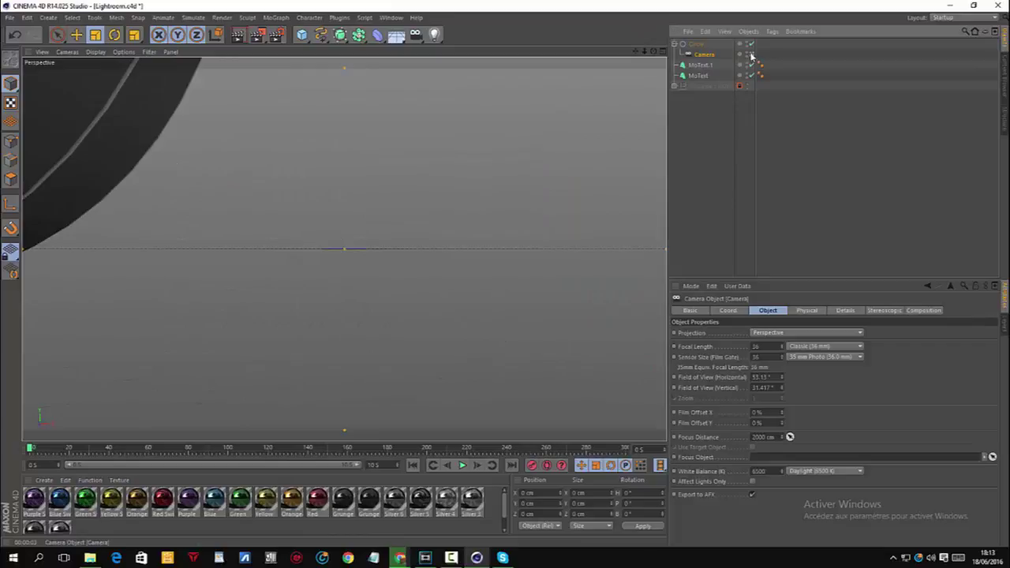
{"action": "left_click", "coordinate": [751, 57]}
{"action": "scroll", "coordinate": [639, 59], "scroll_direction": "down", "scroll_amount": 3}
{"action": "scroll", "coordinate": [640, 60], "scroll_direction": "up", "scroll_amount": 3}
{"action": "scroll", "coordinate": [640, 55], "scroll_direction": "up", "scroll_amount": 2}
{"action": "left_click_drag", "start_coordinate": [654, 51], "coordinate": [142, 38]}
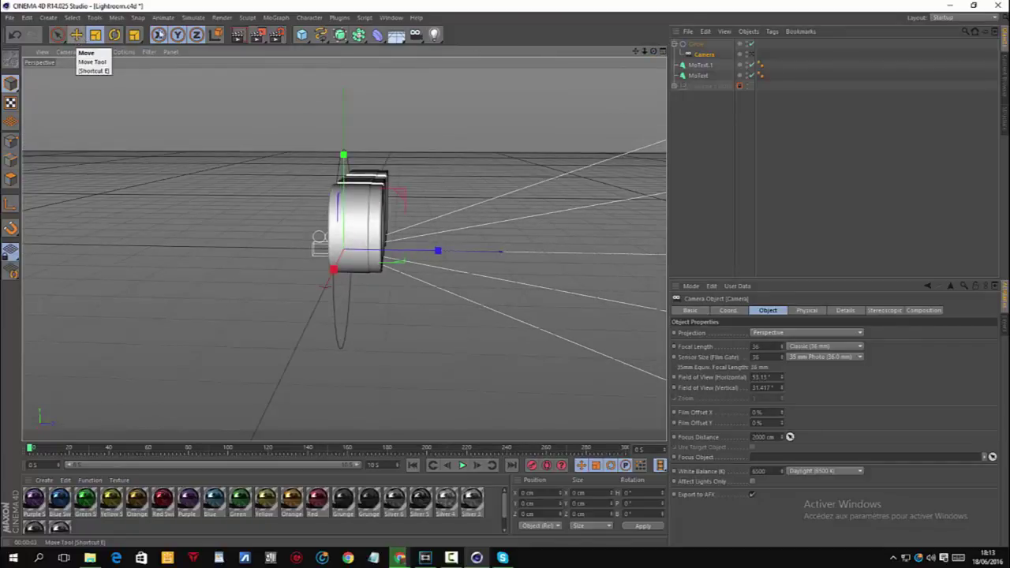
{"action": "left_click", "coordinate": [76, 35]}
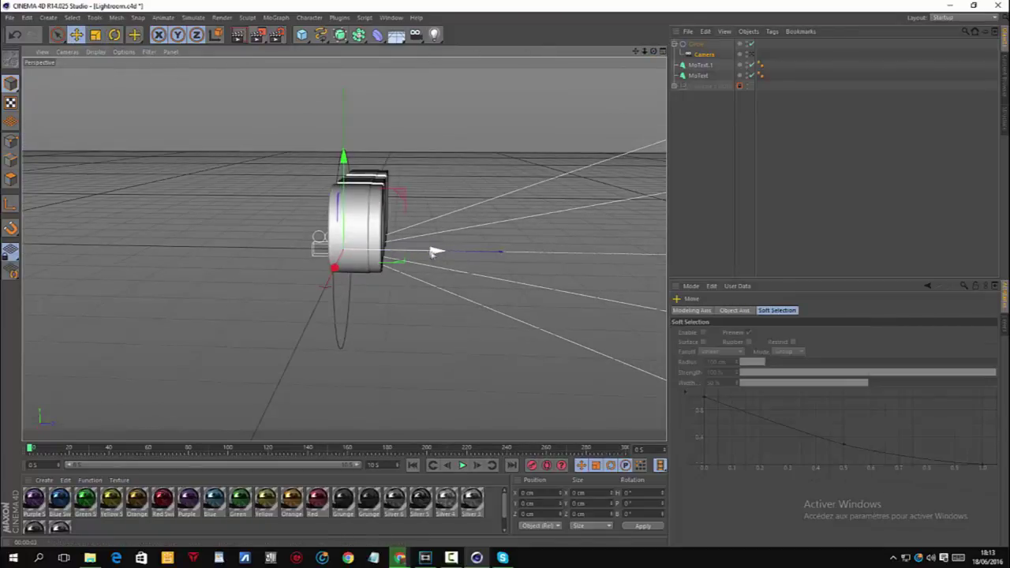
{"action": "left_click_drag", "start_coordinate": [423, 252], "coordinate": [24, 244]}
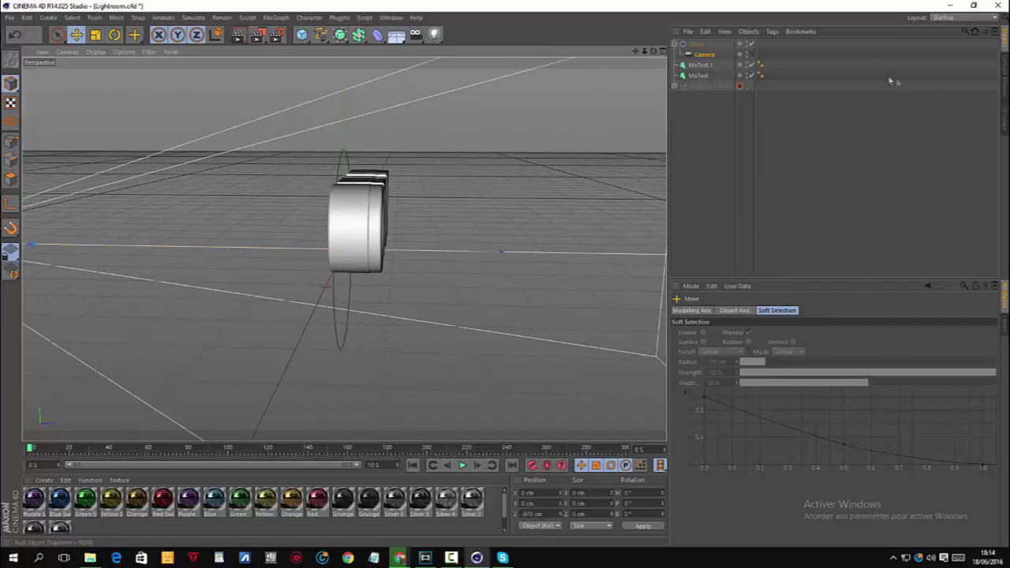
{"action": "left_click", "coordinate": [749, 55]}
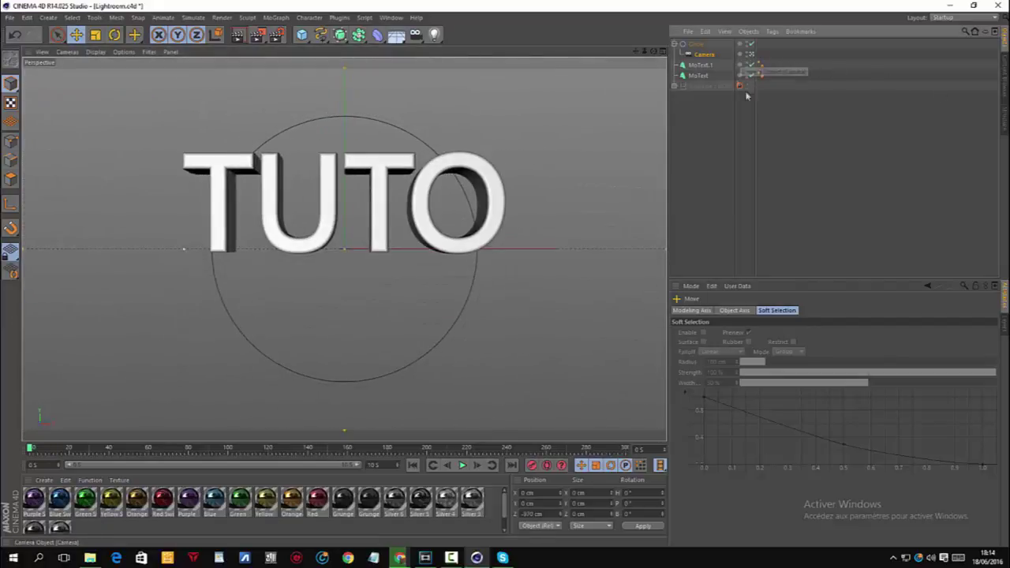
{"action": "left_click", "coordinate": [375, 169]}
{"action": "left_click", "coordinate": [418, 187]}
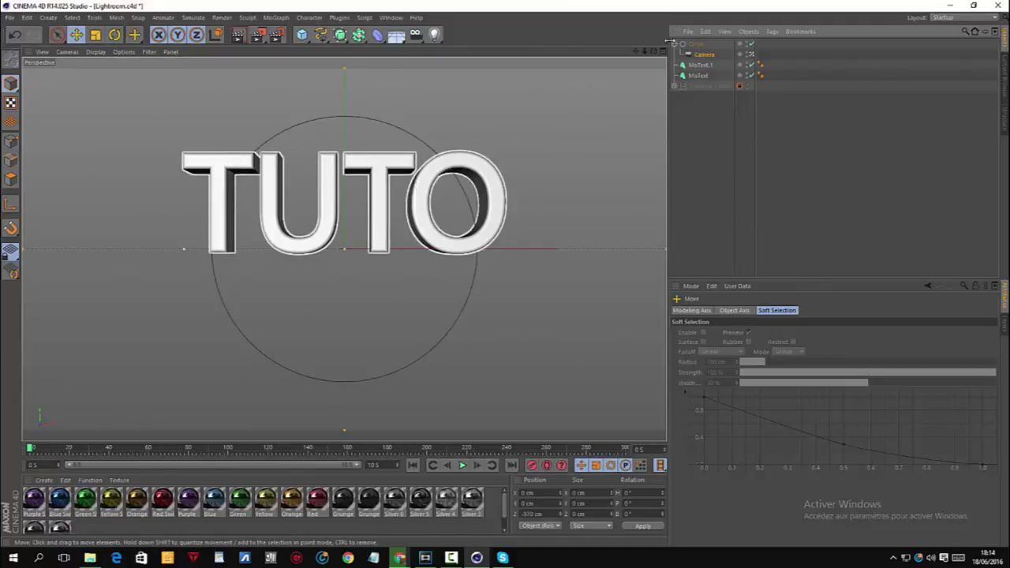
Step: Lower both TUTO text objects together to Y -70 cm so they sit centred in the camera view
{"action": "left_click", "coordinate": [698, 45]}
{"action": "left_click", "coordinate": [700, 65]}
{"action": "left_click", "coordinate": [699, 75], "text": "ctrl"}
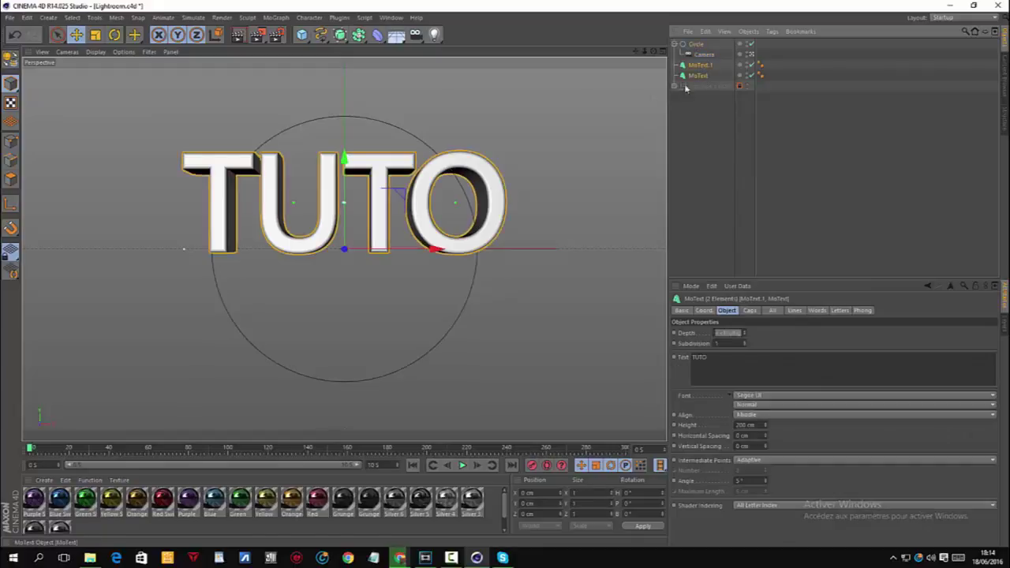
{"action": "left_click_drag", "start_coordinate": [345, 162], "coordinate": [358, 211]}
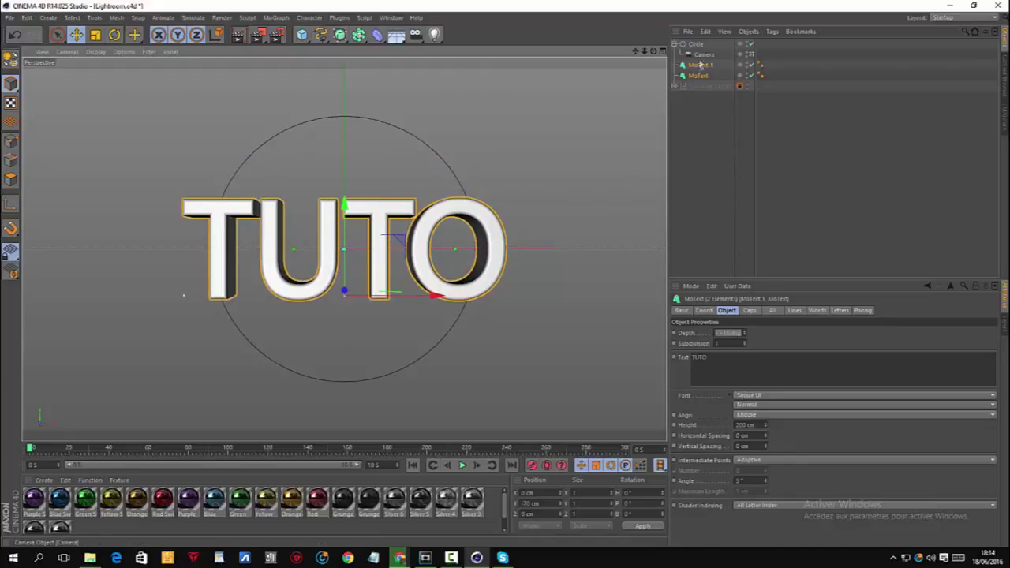
Step: Leave the camera view, shift the MoText.1 layer along its Z axis to 10 cm, and look through the camera again
{"action": "left_click", "coordinate": [749, 54]}
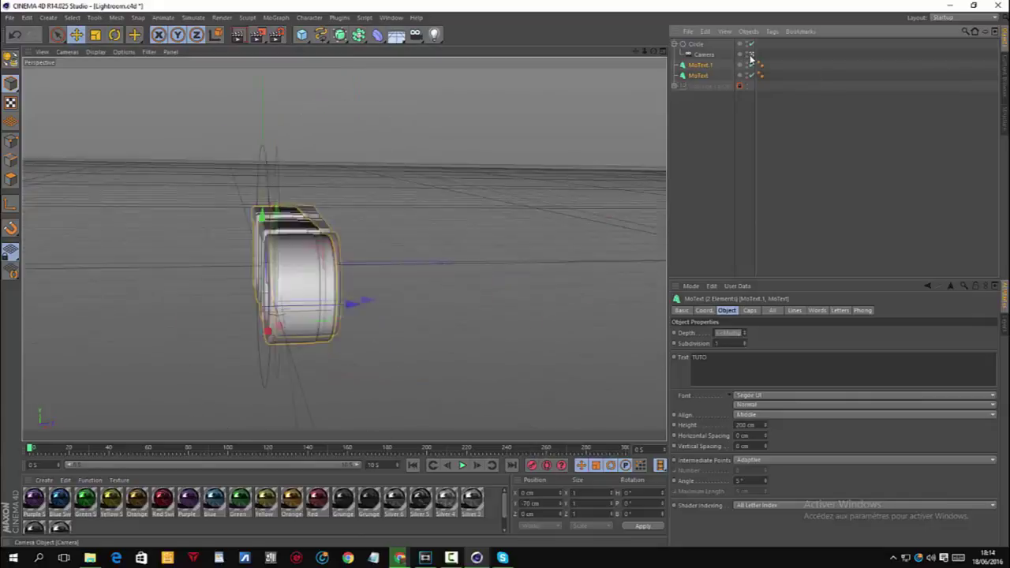
{"action": "left_click", "coordinate": [712, 65]}
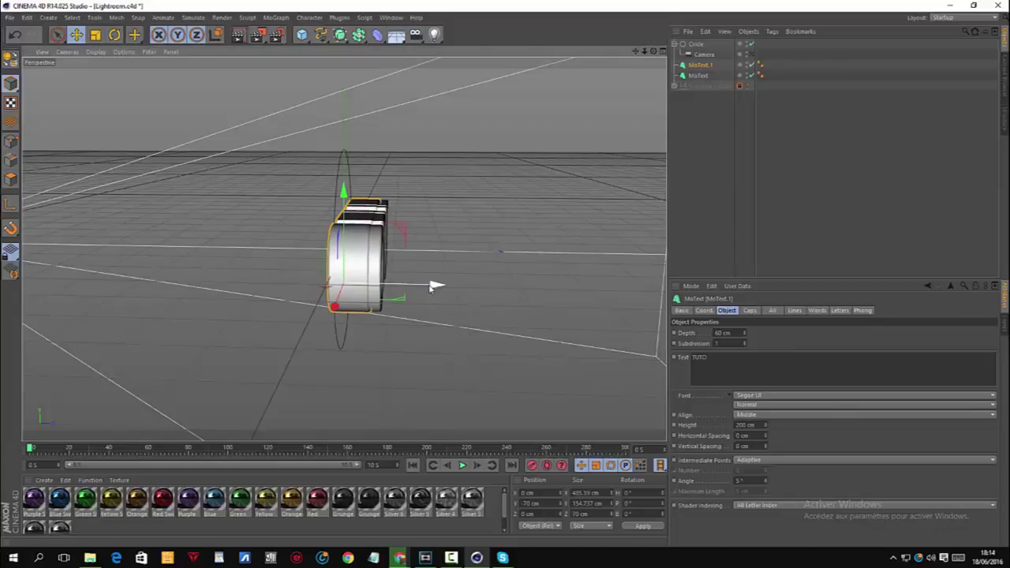
{"action": "left_click_drag", "start_coordinate": [436, 286], "coordinate": [440, 284]}
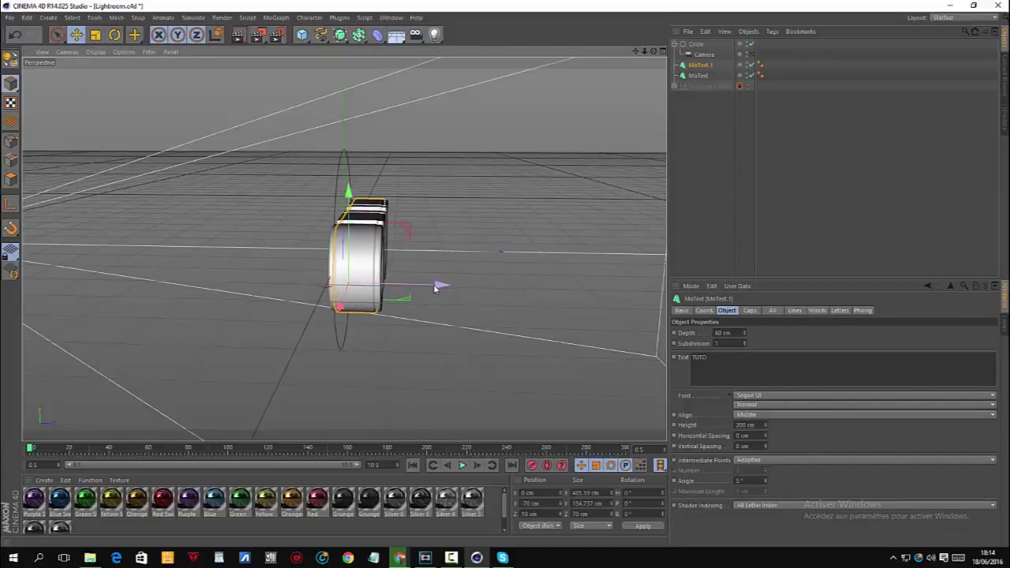
{"action": "left_click", "coordinate": [752, 55]}
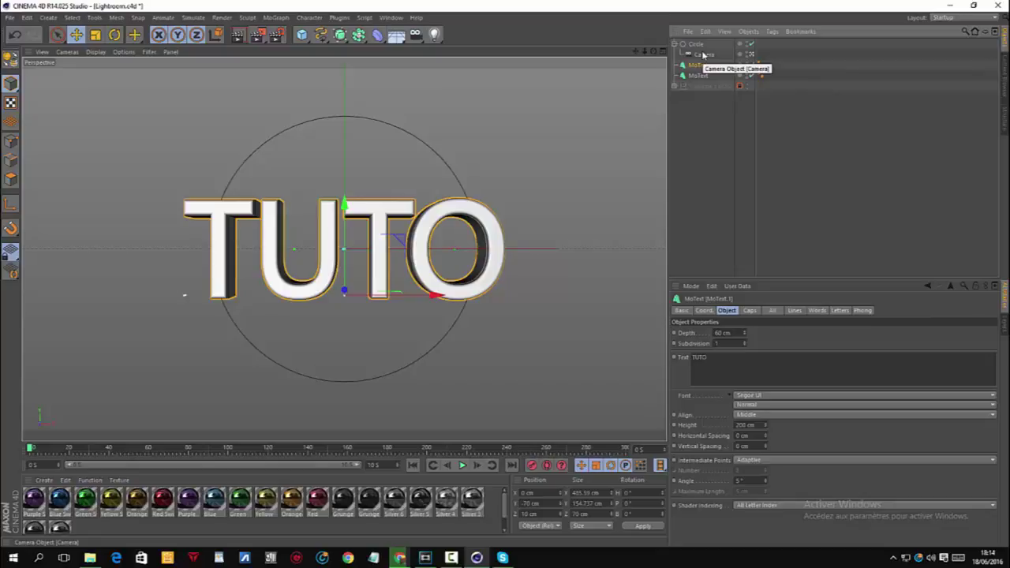
Step: Change the font of both TUTO text objects to QUARTZO demo
{"action": "left_click", "coordinate": [698, 76], "text": "ctrl"}
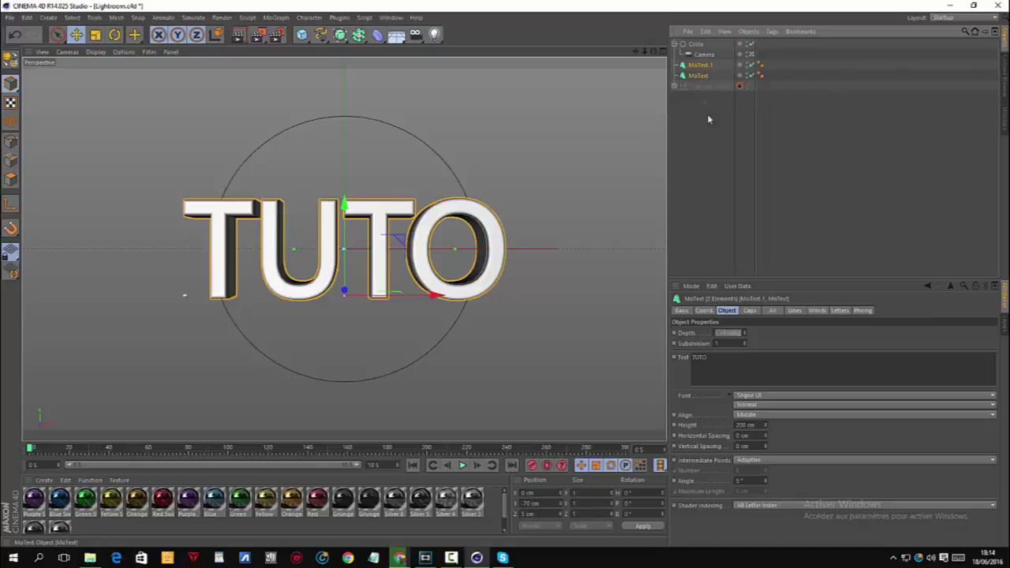
{"action": "left_click", "coordinate": [769, 396]}
{"action": "scroll", "coordinate": [777, 379], "scroll_direction": "down", "scroll_amount": 10}
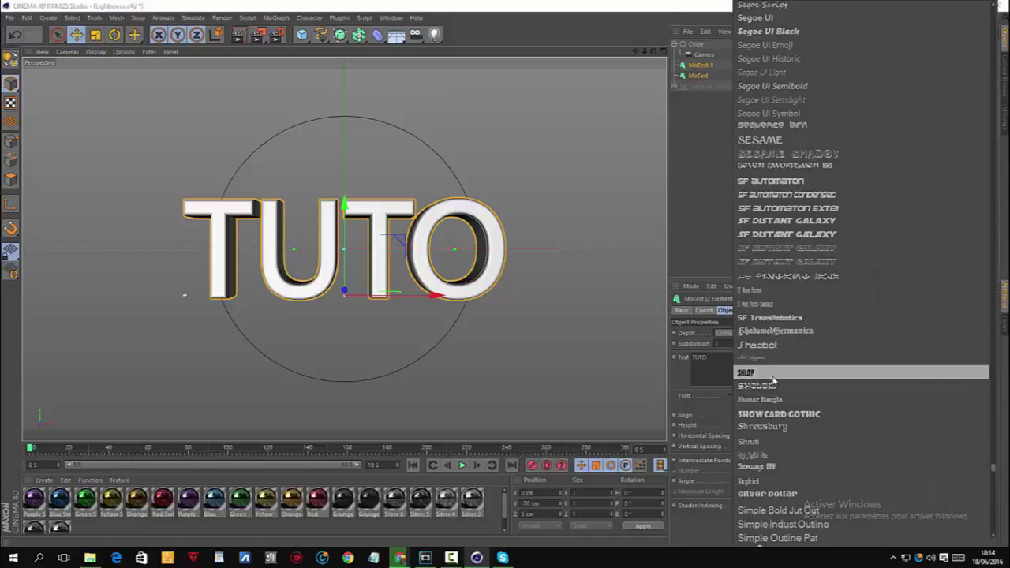
{"action": "scroll", "coordinate": [777, 374], "scroll_direction": "up", "scroll_amount": 15}
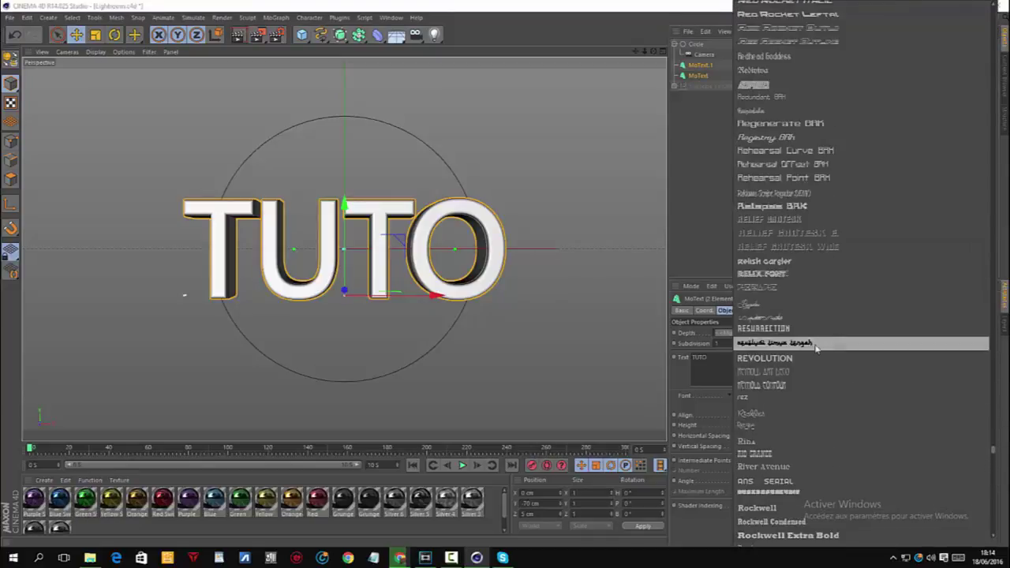
{"action": "scroll", "coordinate": [877, 319], "scroll_direction": "up", "scroll_amount": 15}
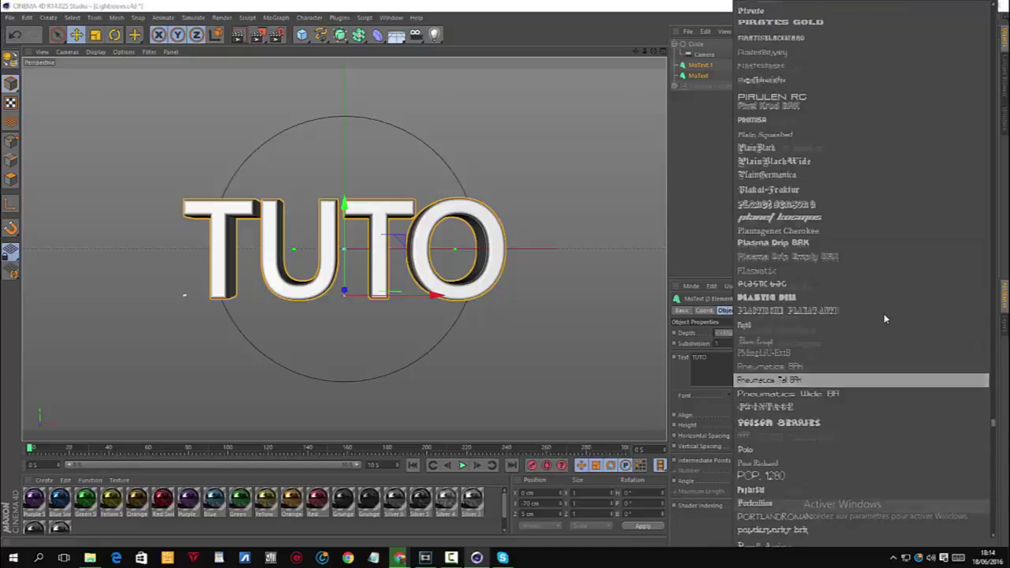
{"action": "scroll", "coordinate": [885, 318], "scroll_direction": "down", "scroll_amount": 10}
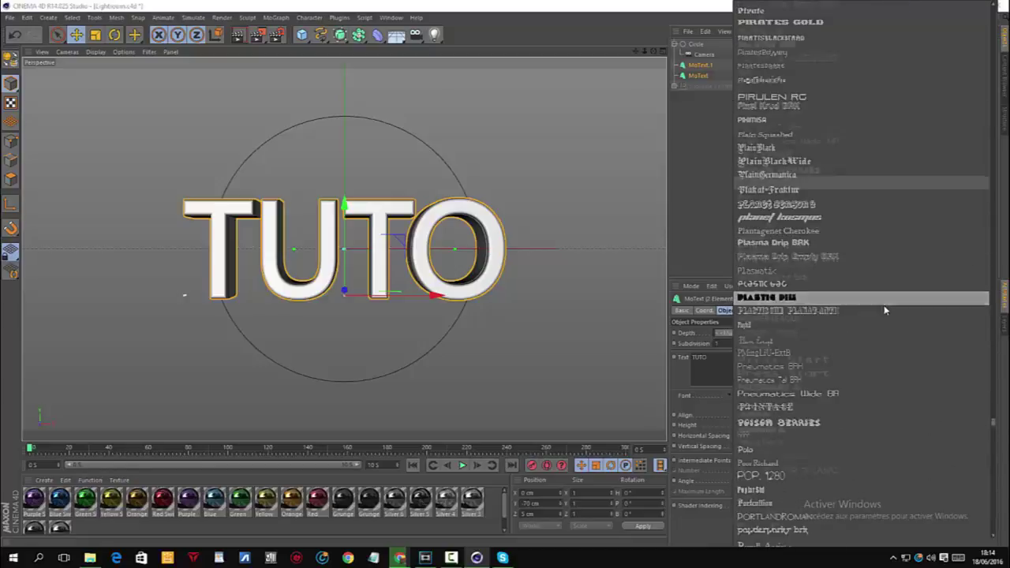
{"action": "scroll", "coordinate": [884, 312], "scroll_direction": "down", "scroll_amount": 5}
{"action": "scroll", "coordinate": [813, 251], "scroll_direction": "up", "scroll_amount": 6}
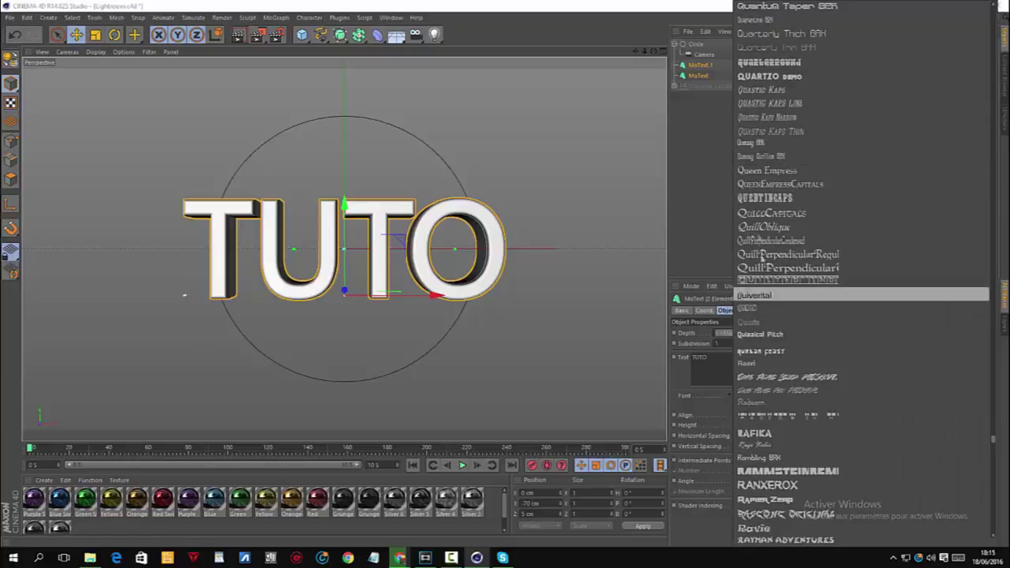
{"action": "scroll", "coordinate": [809, 251], "scroll_direction": "up", "scroll_amount": 3}
{"action": "scroll", "coordinate": [809, 248], "scroll_direction": "up", "scroll_amount": 3}
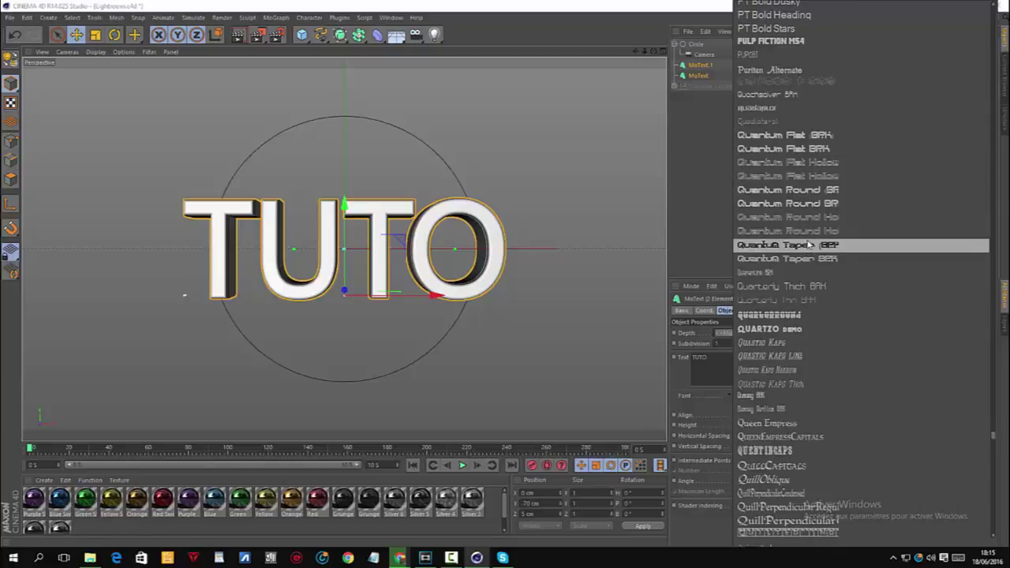
{"action": "left_click", "coordinate": [777, 329]}
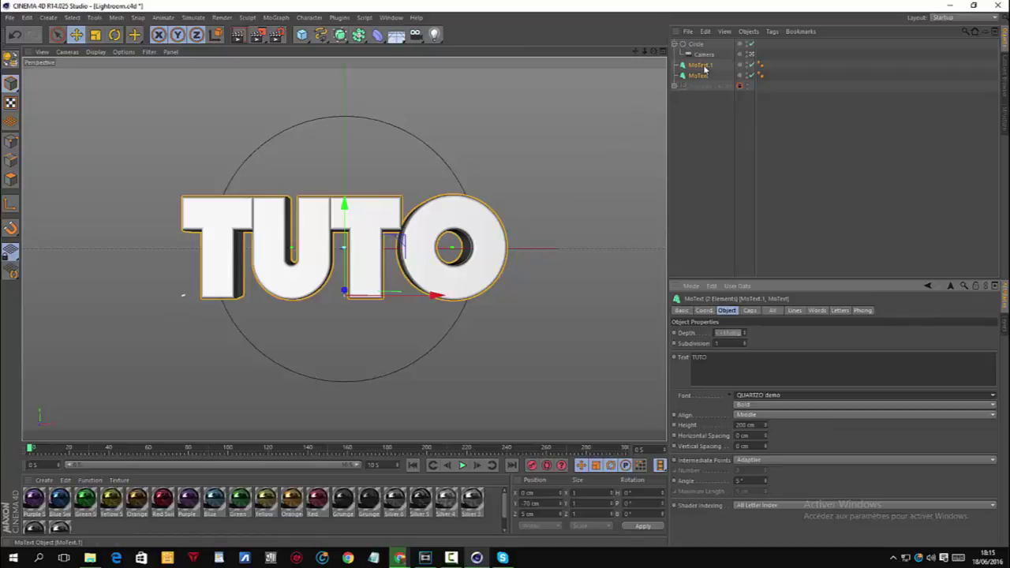
Step: Make both TUTO text objects editable and expand the MoText hierarchy down to its individual letters
{"action": "key", "text": "c"}
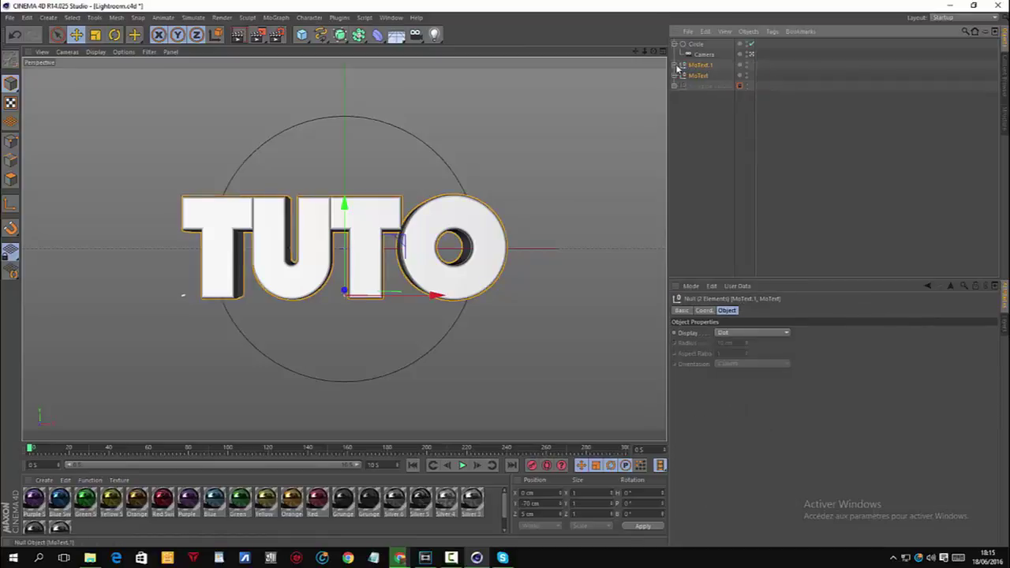
{"action": "left_click", "coordinate": [704, 75]}
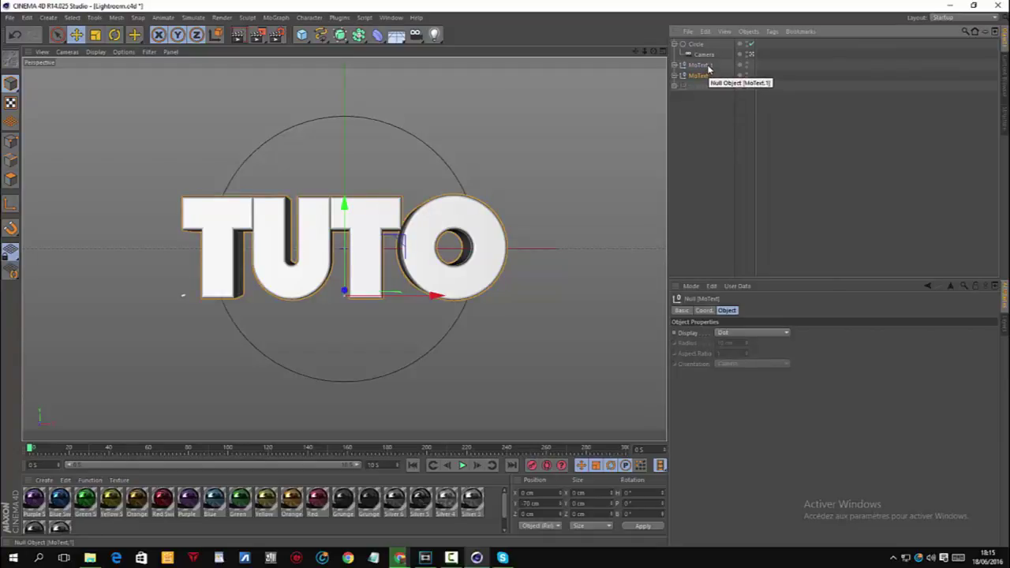
{"action": "left_click", "coordinate": [702, 66], "text": "ctrl"}
{"action": "left_click", "coordinate": [675, 76]}
{"action": "left_click", "coordinate": [680, 86]}
{"action": "left_click", "coordinate": [685, 96]}
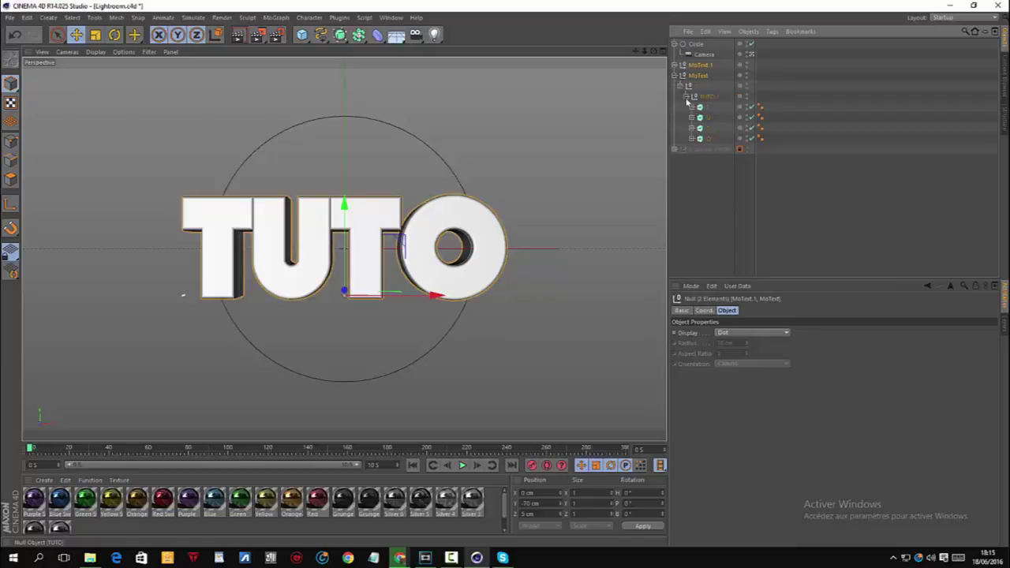
{"action": "left_click", "coordinate": [706, 108]}
{"action": "left_click", "coordinate": [708, 139], "text": "shift"}
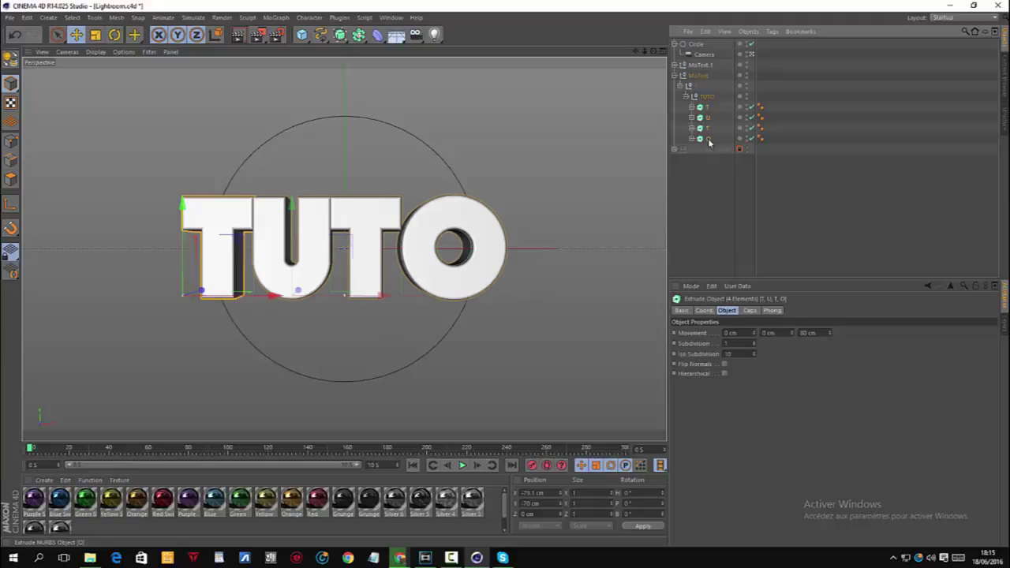
{"action": "mouse_move", "coordinate": [708, 119]}
{"action": "left_mouse_down"}
{"action": "mouse_move", "coordinate": [702, 76]}
{"action": "mouse_move", "coordinate": [708, 109]}
{"action": "left_mouse_up"}
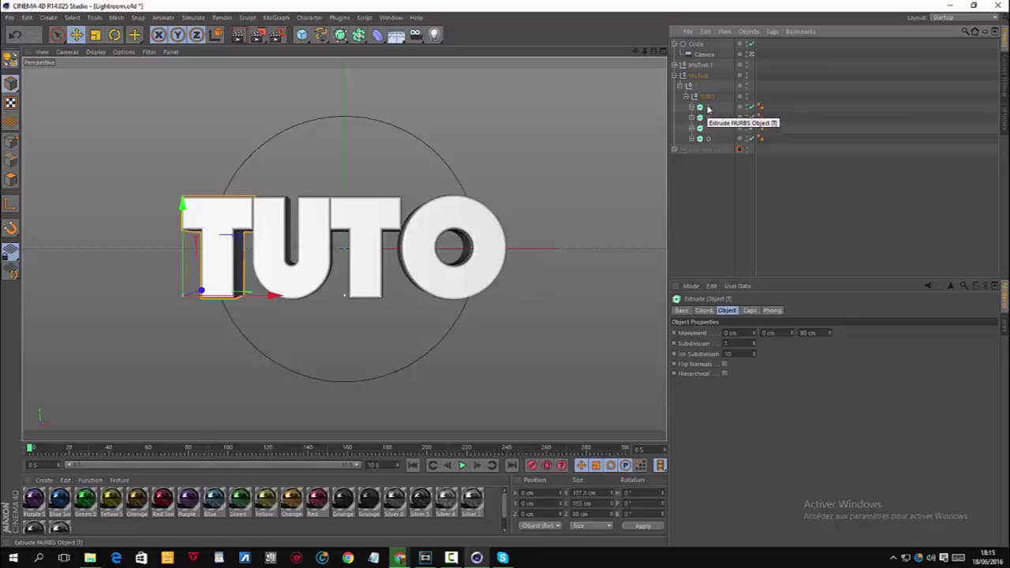
{"action": "left_click", "coordinate": [711, 141], "text": "shift"}
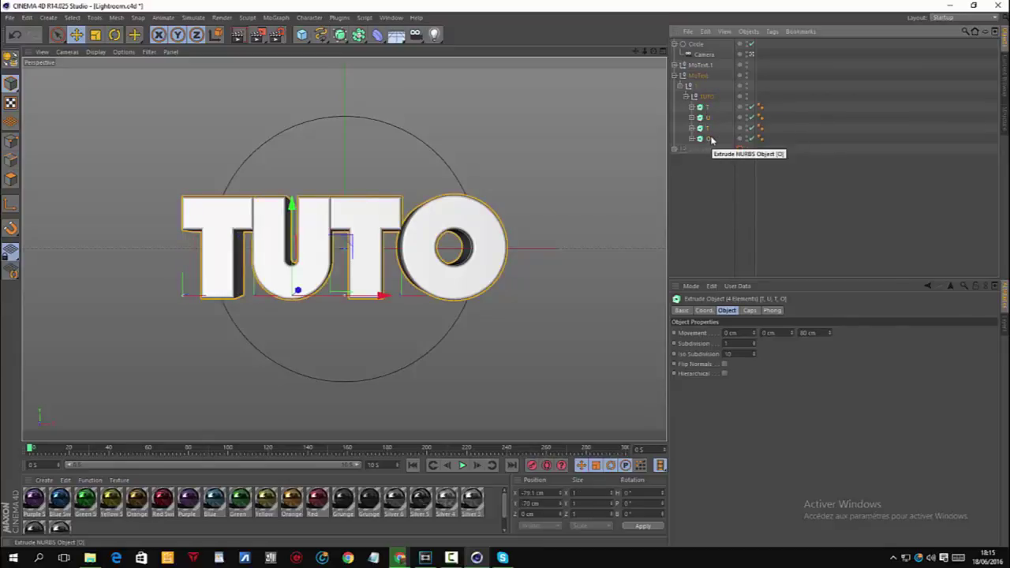
{"action": "left_click", "coordinate": [711, 139]}
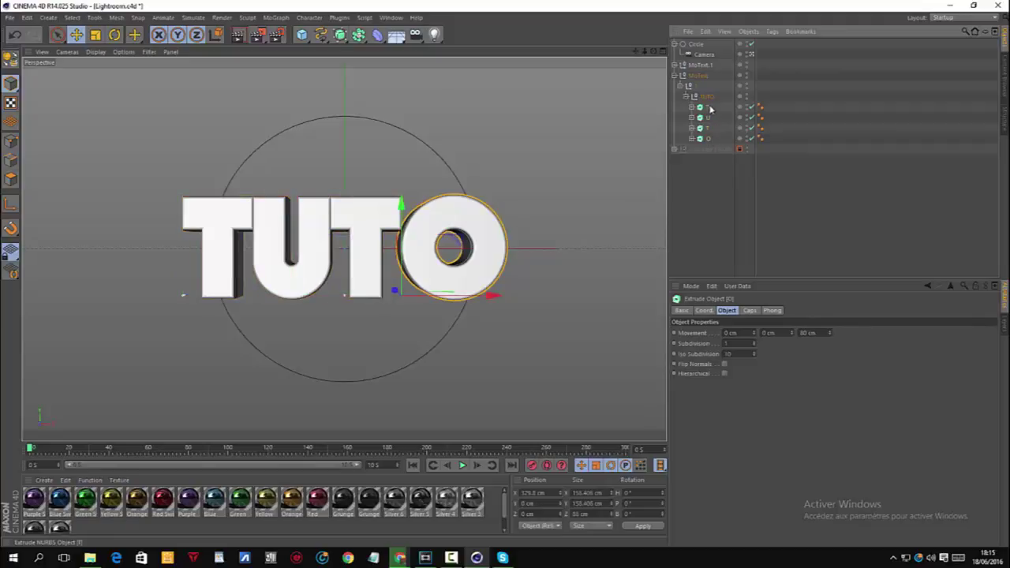
{"action": "left_click", "coordinate": [709, 109]}
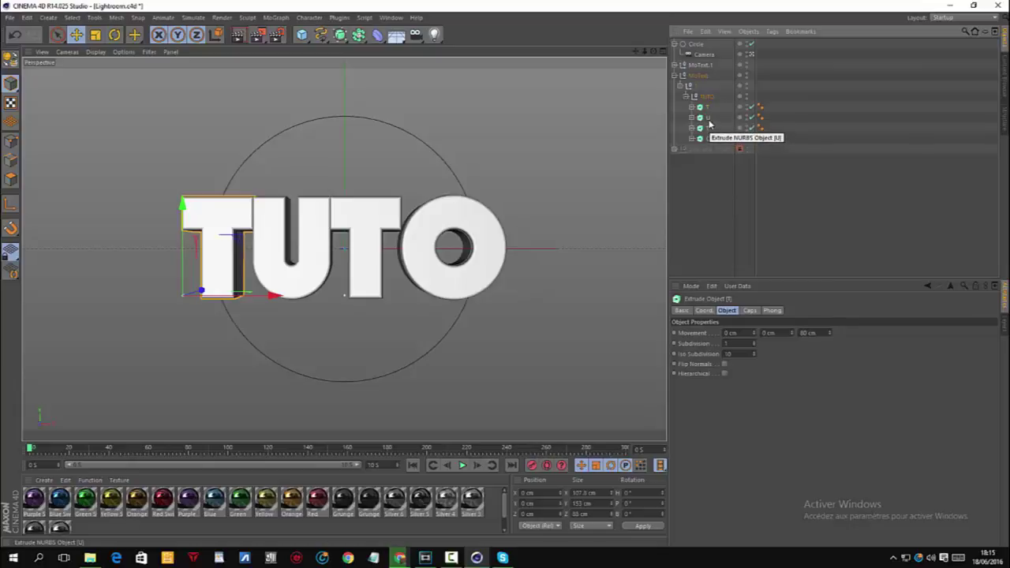
{"action": "left_click", "coordinate": [708, 120], "text": "ctrl"}
{"action": "left_click", "coordinate": [709, 138], "text": "ctrl"}
{"action": "left_click", "coordinate": [712, 162]}
Step: Move the four extruded letters out of the MoText hierarchy to the top level and delete the leftover MoText null
{"action": "left_click", "coordinate": [708, 138]}
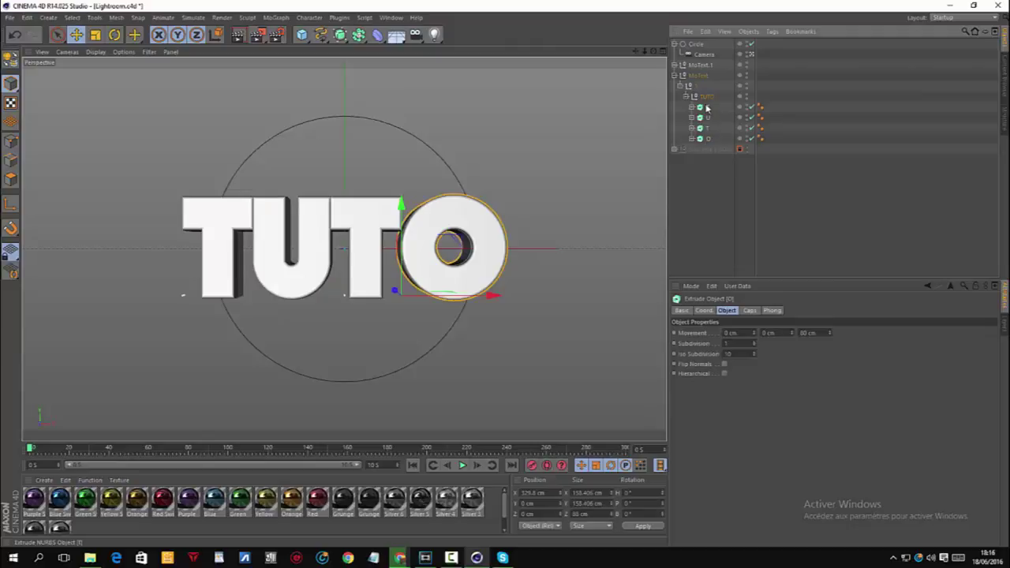
{"action": "left_click", "coordinate": [706, 107], "text": "shift"}
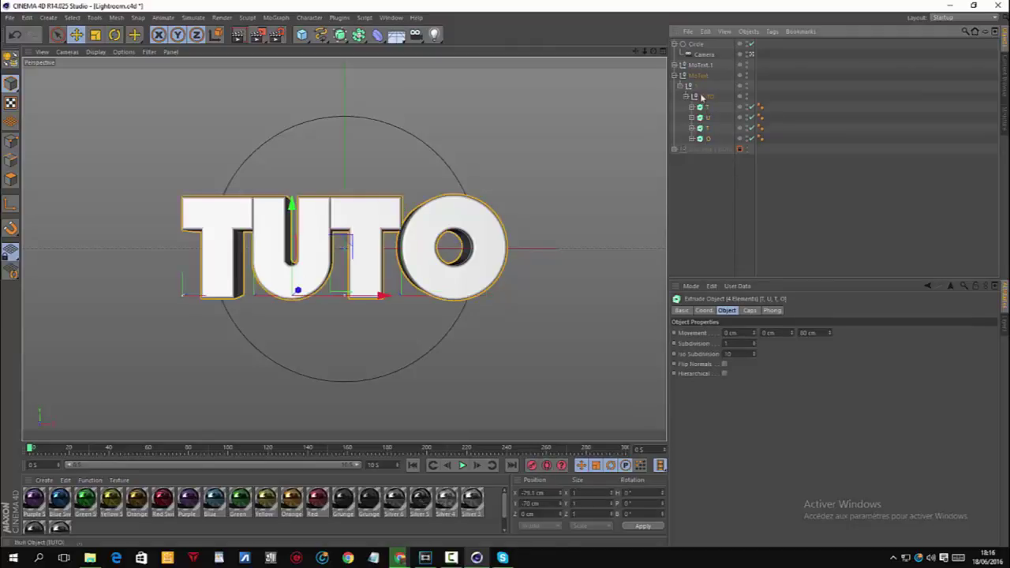
{"action": "left_click_drag", "start_coordinate": [708, 110], "coordinate": [699, 75]}
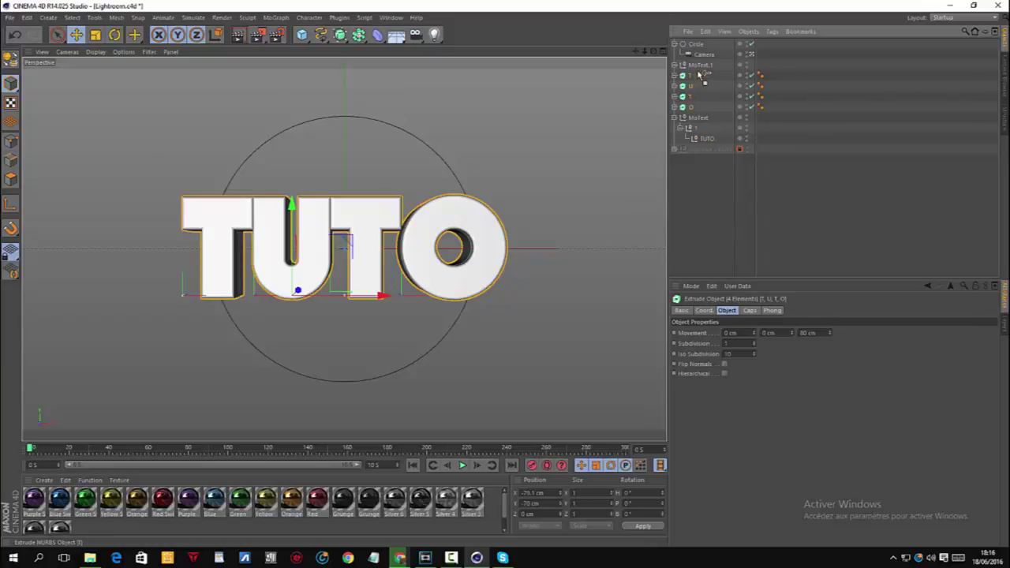
{"action": "left_click", "coordinate": [697, 119]}
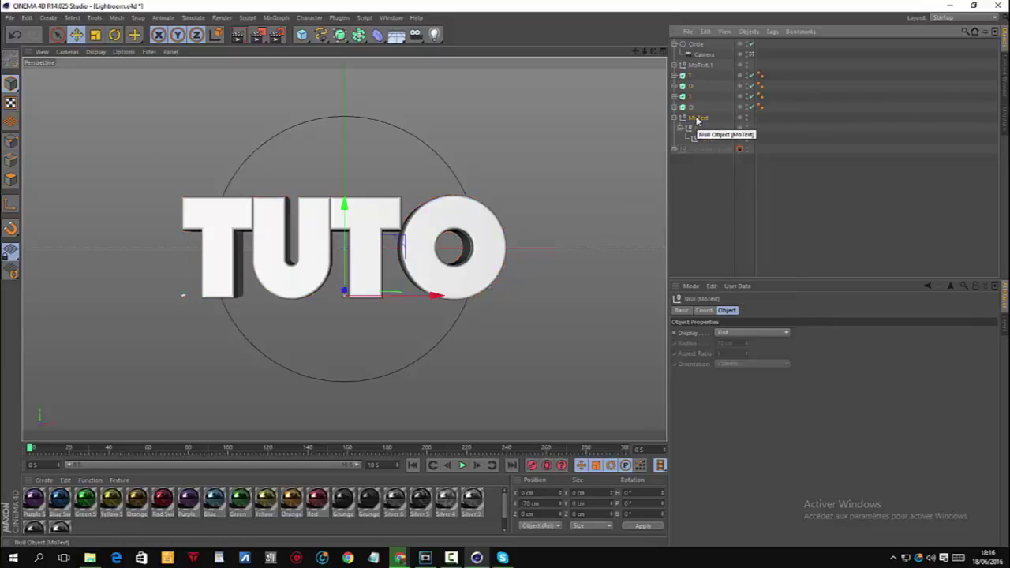
{"action": "key", "text": "Delete"}
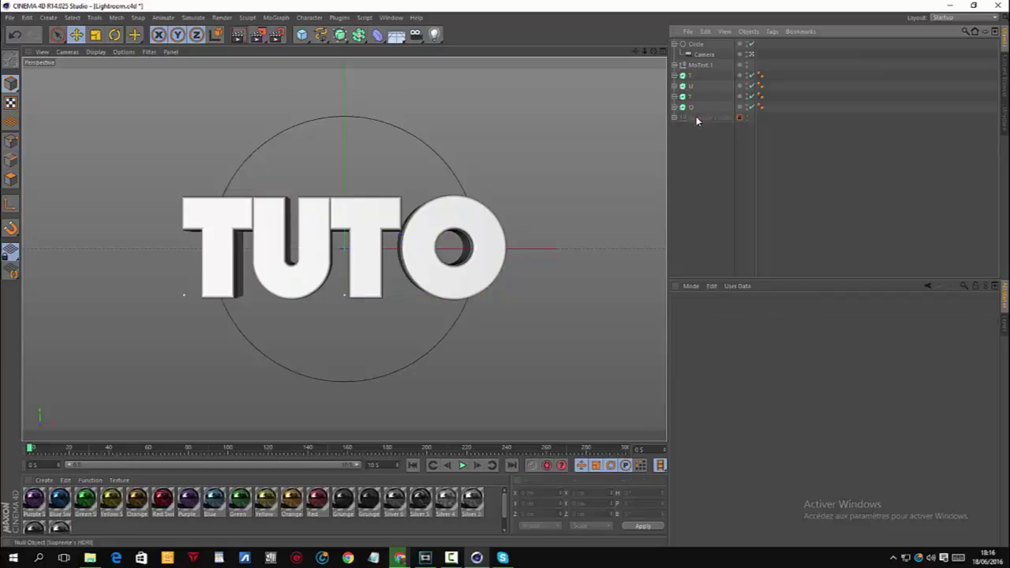
Step: Move the four letters of MoText.1 to the top level of the object list and delete the leftover MoText.1 null
{"action": "left_click", "coordinate": [674, 65]}
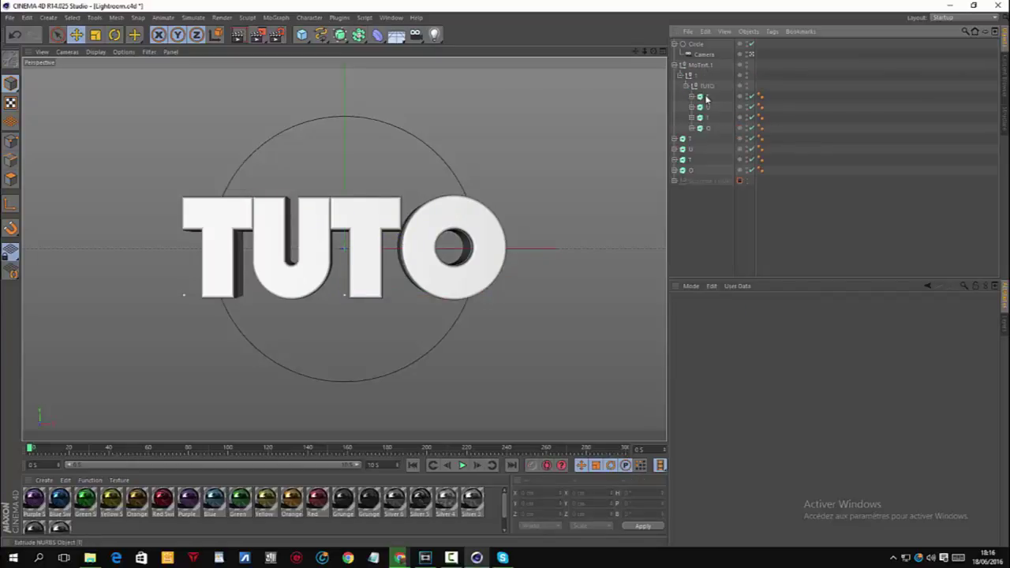
{"action": "left_click", "coordinate": [707, 97]}
{"action": "left_click", "coordinate": [701, 128], "text": "shift"}
{"action": "left_click_drag", "start_coordinate": [709, 65], "coordinate": [709, 64]}
{"action": "left_click", "coordinate": [709, 107]}
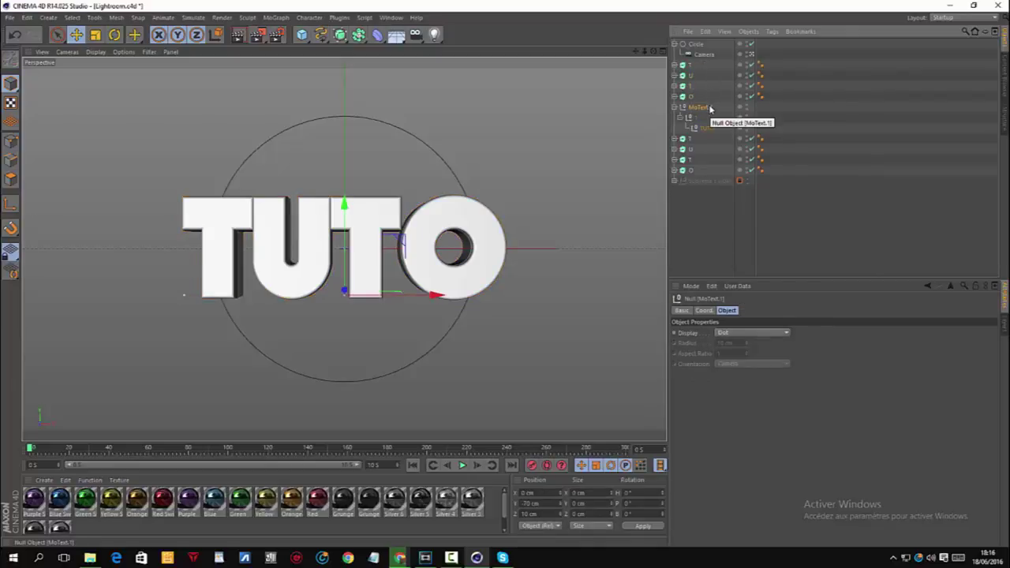
{"action": "key", "text": "Delete"}
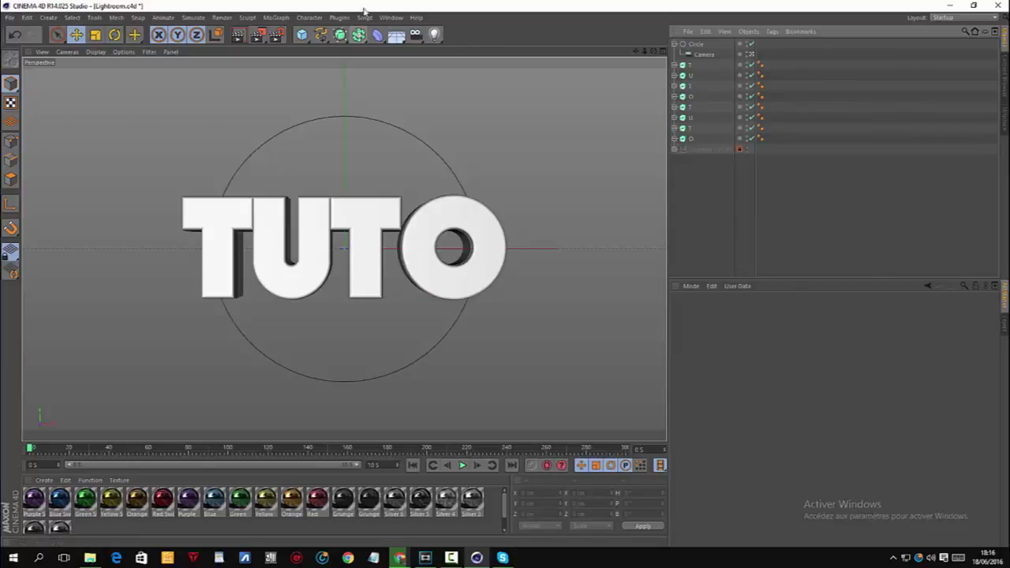
Step: Add a MoGraph Fracture object and rename it TUTO
{"action": "left_click", "coordinate": [276, 16]}
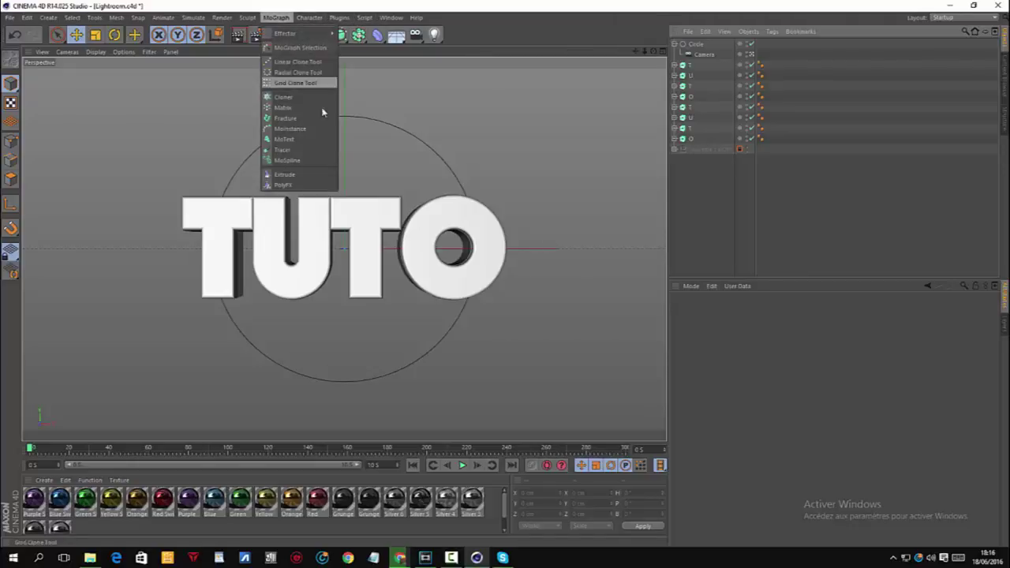
{"action": "left_click", "coordinate": [319, 118]}
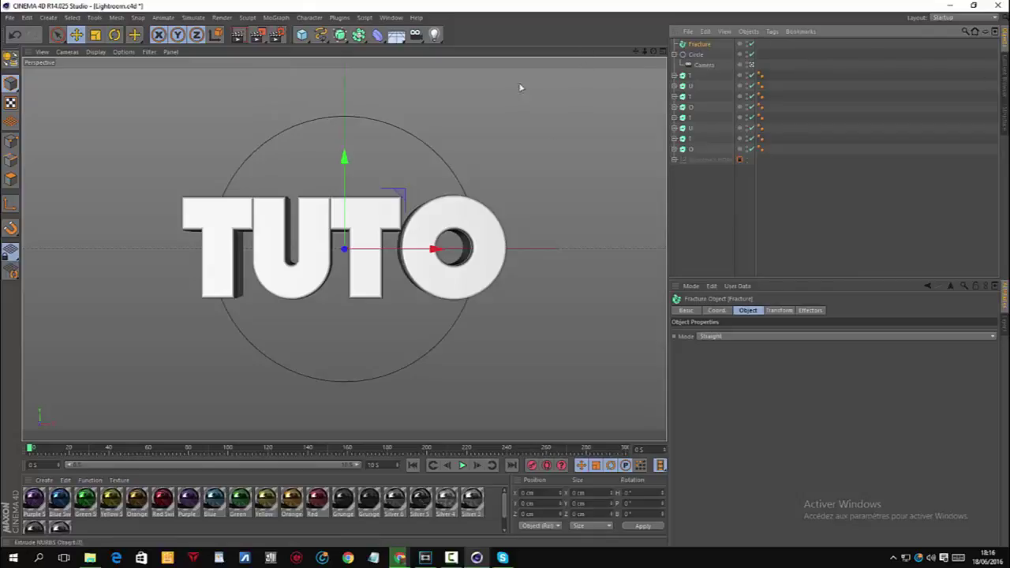
{"action": "double_click", "coordinate": [700, 44]}
{"action": "type", "text": "TUTO"}
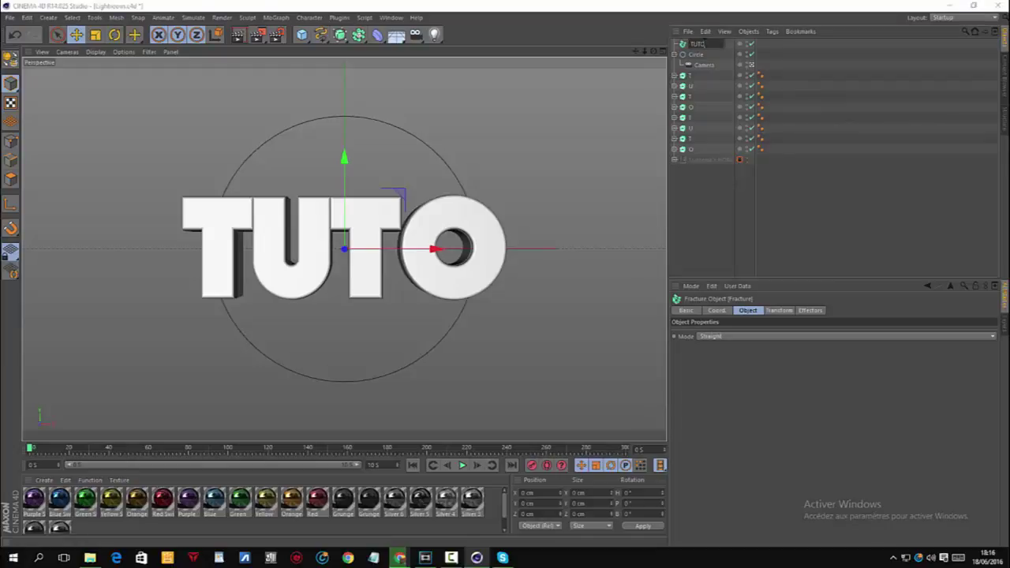
{"action": "key", "text": "Return"}
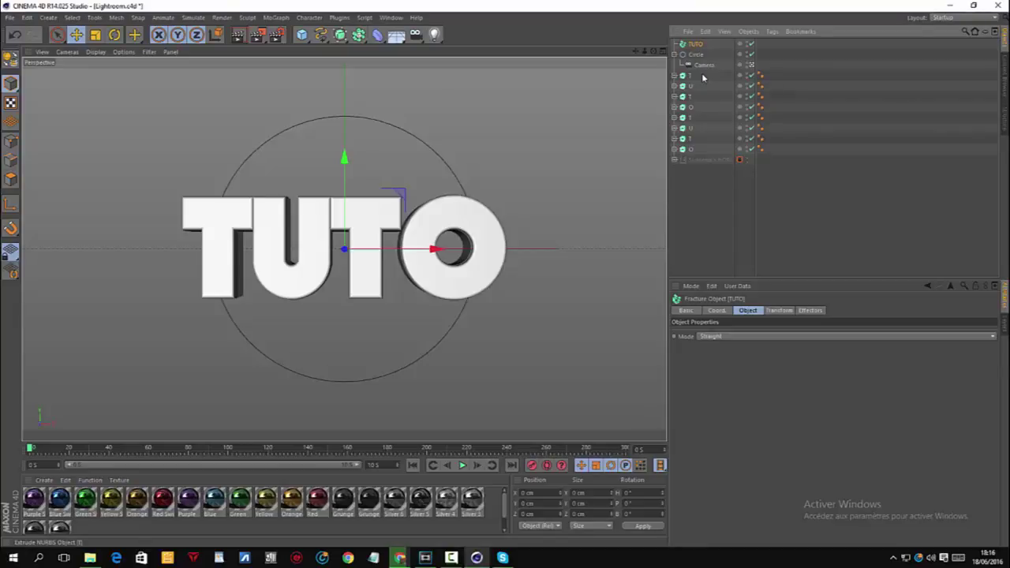
Step: Paste five copies of the TUTO Fracture object
{"action": "key", "text": "ctrl+v"}
{"action": "key", "text": "ctrl+v"}
{"action": "key", "text": "ctrl+v"}
{"action": "key", "text": "ctrl+v"}
{"action": "key", "text": "ctrl+v"}
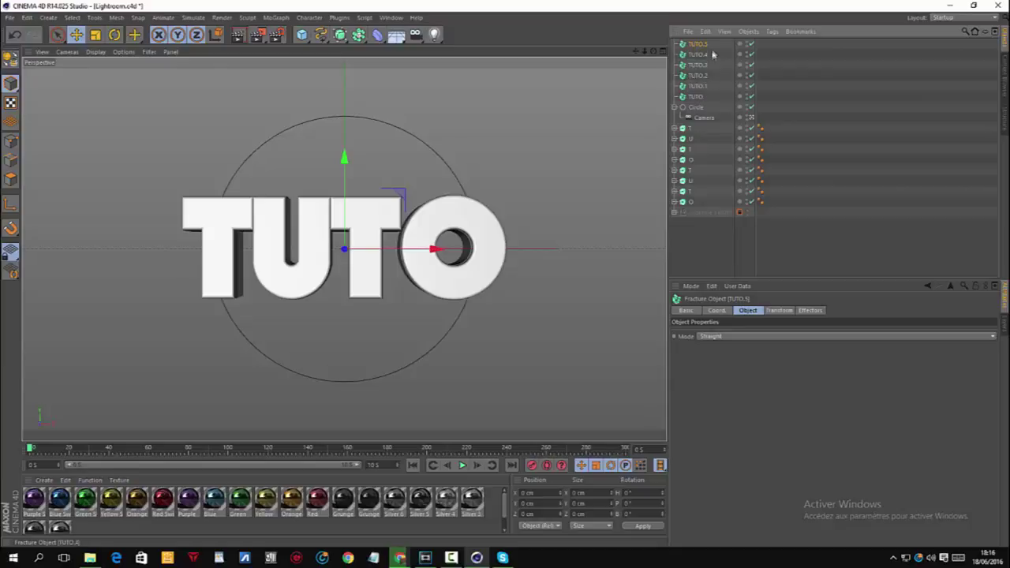
Step: Delete the surplus TUTO.5 Fracture object and rename TUTO.1 as T and TUTO.2 as U
{"action": "key", "text": "Delete"}
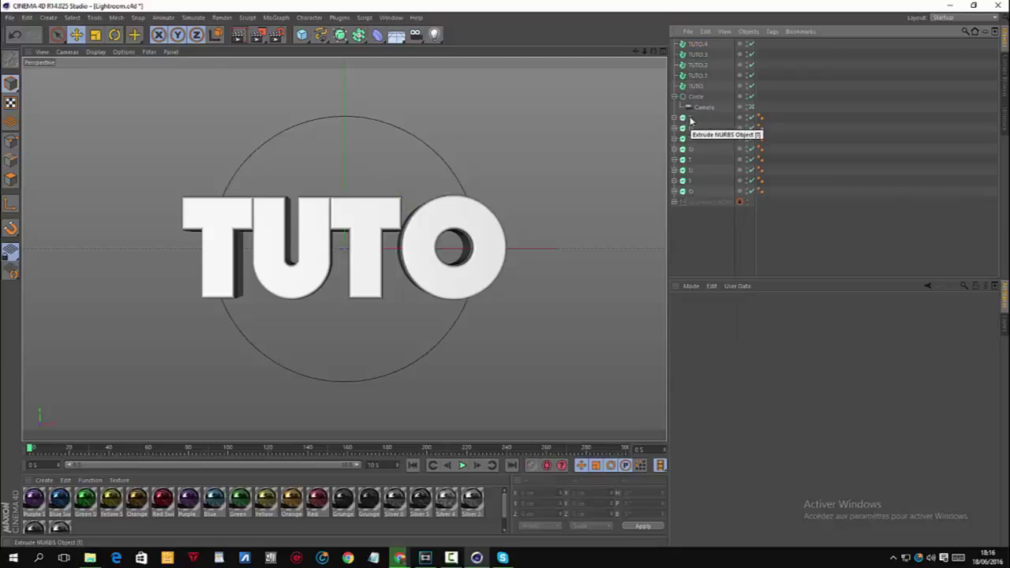
{"action": "left_click", "coordinate": [701, 77]}
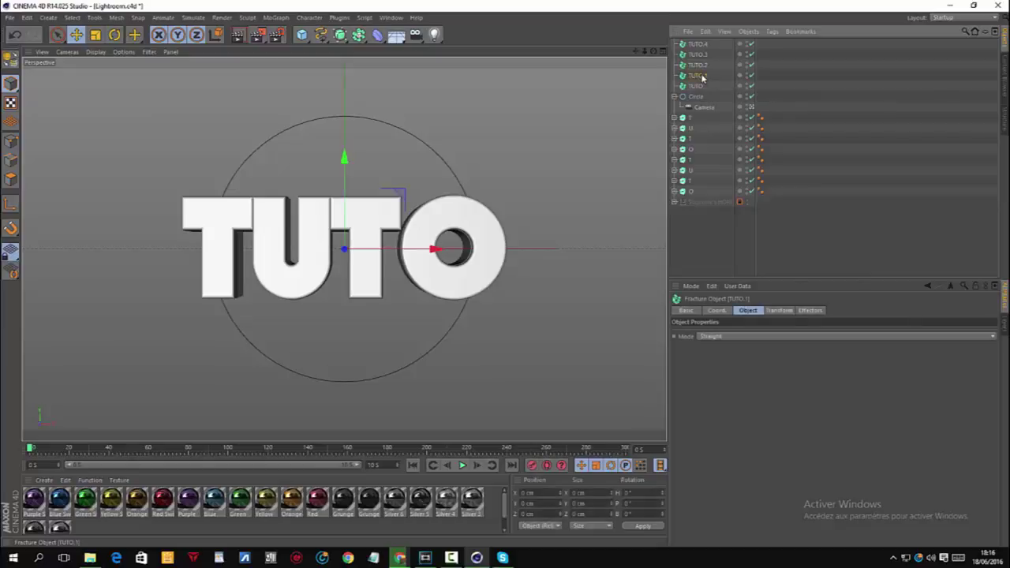
{"action": "double_click", "coordinate": [701, 76]}
{"action": "type", "text": "T"}
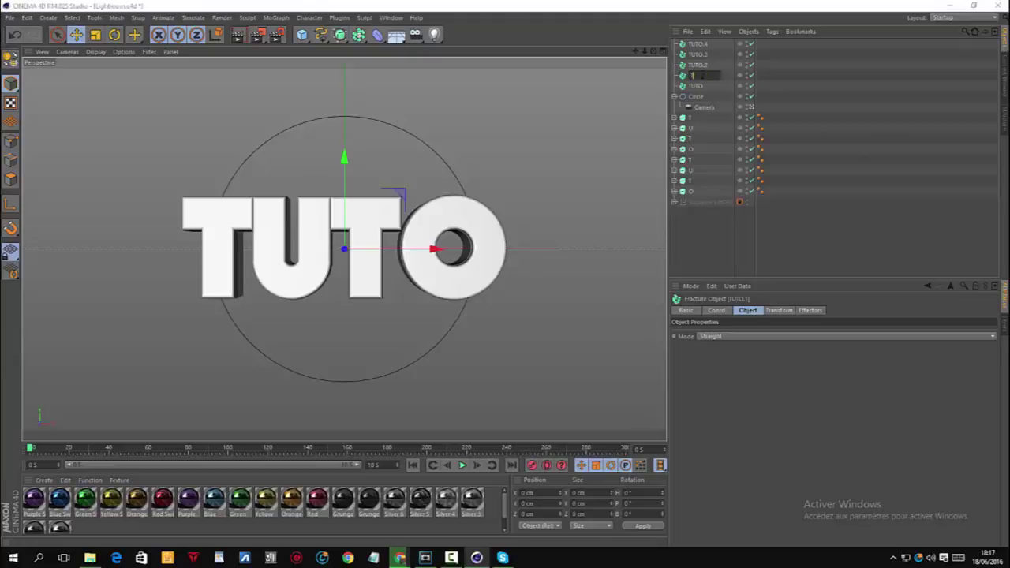
{"action": "key", "text": "Return"}
{"action": "left_click", "coordinate": [698, 65]}
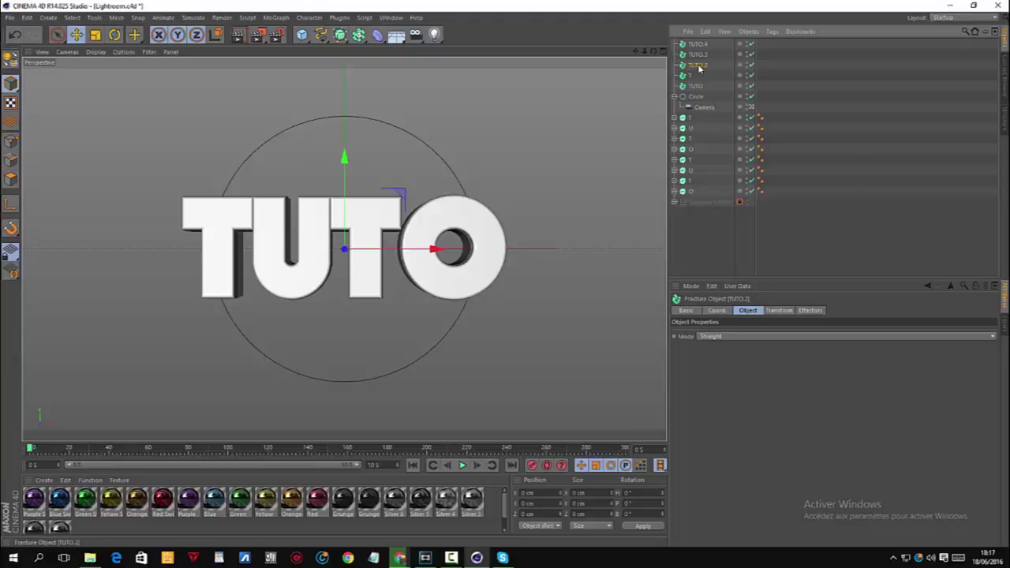
{"action": "type", "text": "U"}
{"action": "key", "text": "Return"}
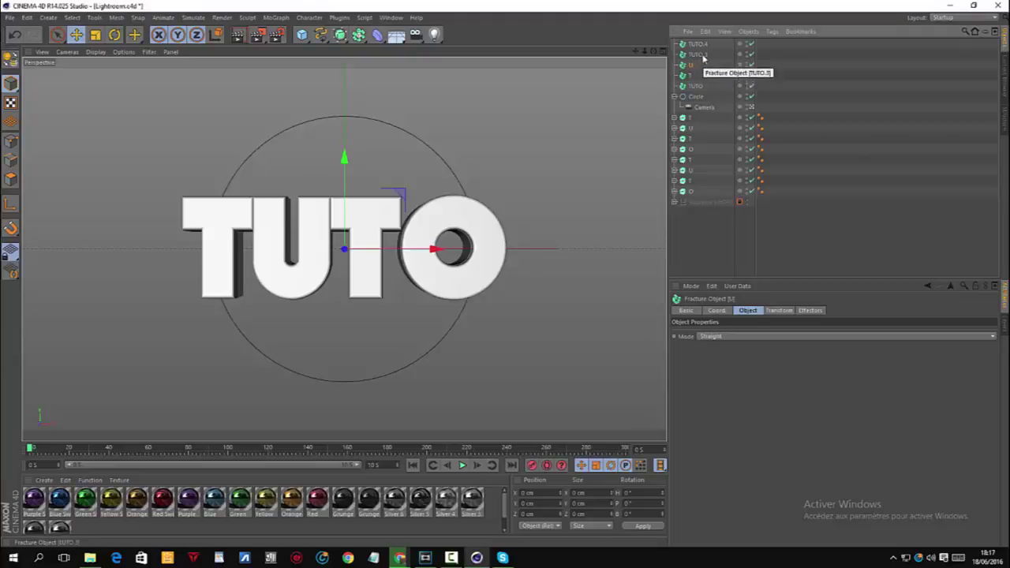
Step: Rename the TUTO.3 Fracture object as T and the TUTO.4 Fracture object as O
{"action": "double_click", "coordinate": [700, 54]}
{"action": "type", "text": "T"}
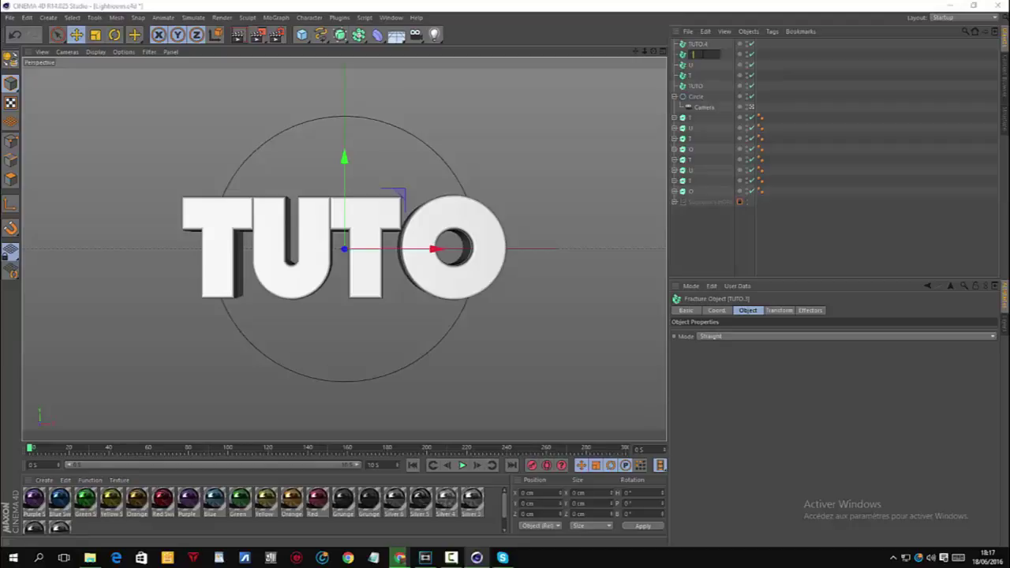
{"action": "key", "text": "Return"}
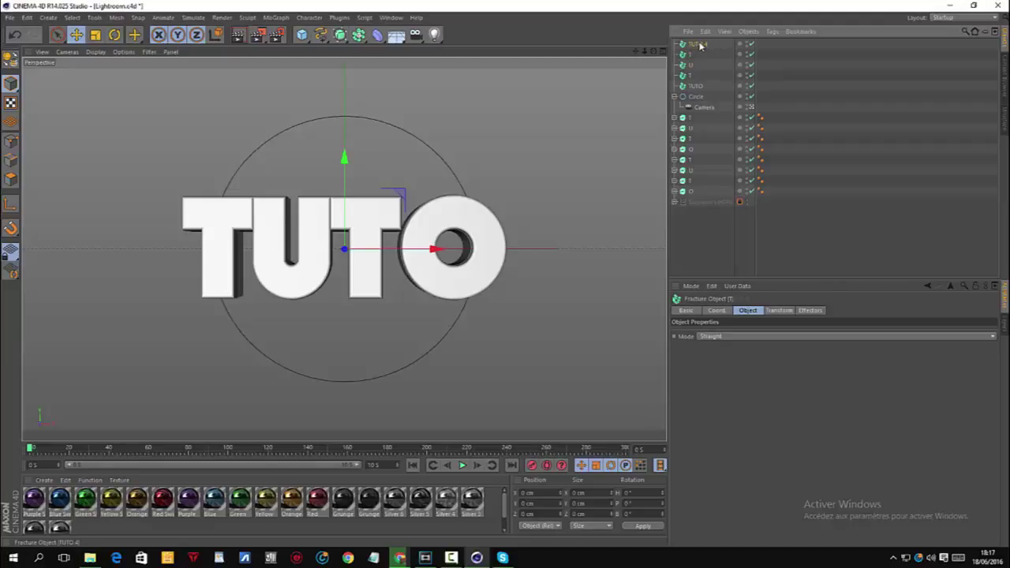
{"action": "double_click", "coordinate": [698, 43]}
{"action": "type", "text": "O"}
{"action": "key", "text": "Return"}
{"action": "left_click", "coordinate": [693, 42]}
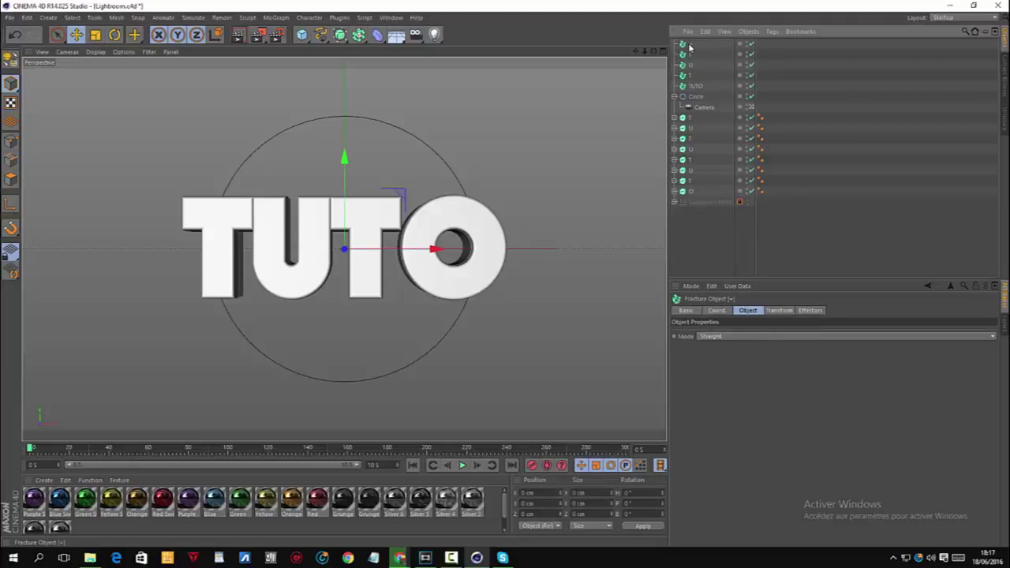
{"action": "key", "text": "Return"}
Step: Nest both extruded copies of the first T and of the U inside their matching T and U Fracture objects
{"action": "left_click_drag", "start_coordinate": [690, 120], "coordinate": [692, 76]}
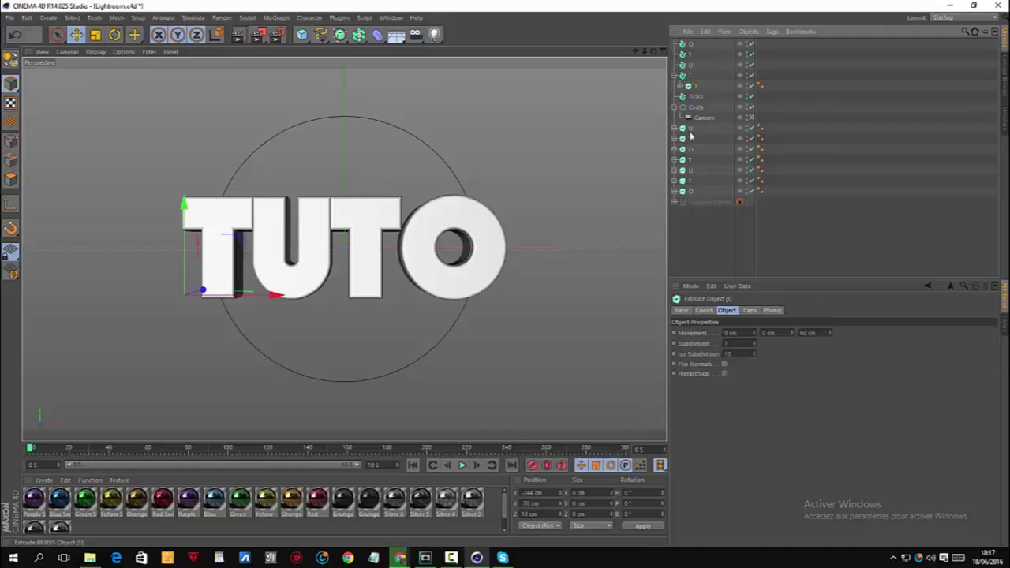
{"action": "left_click_drag", "start_coordinate": [691, 163], "coordinate": [694, 79]}
{"action": "left_click_drag", "start_coordinate": [691, 142], "coordinate": [694, 67]}
{"action": "left_click_drag", "start_coordinate": [692, 172], "coordinate": [695, 66]}
Step: Nest both extruded copies of the second T and of the O inside the remaining T and O Fracture objects
{"action": "left_click_drag", "start_coordinate": [691, 164], "coordinate": [696, 57]}
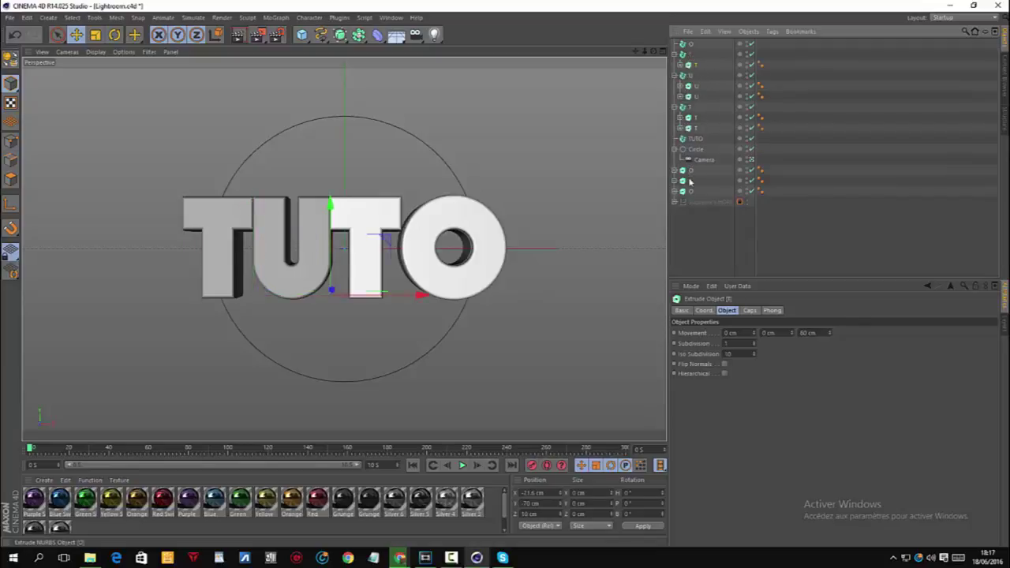
{"action": "left_click_drag", "start_coordinate": [690, 181], "coordinate": [696, 57]}
{"action": "left_click_drag", "start_coordinate": [692, 185], "coordinate": [695, 47]}
{"action": "left_click_drag", "start_coordinate": [694, 196], "coordinate": [698, 51]}
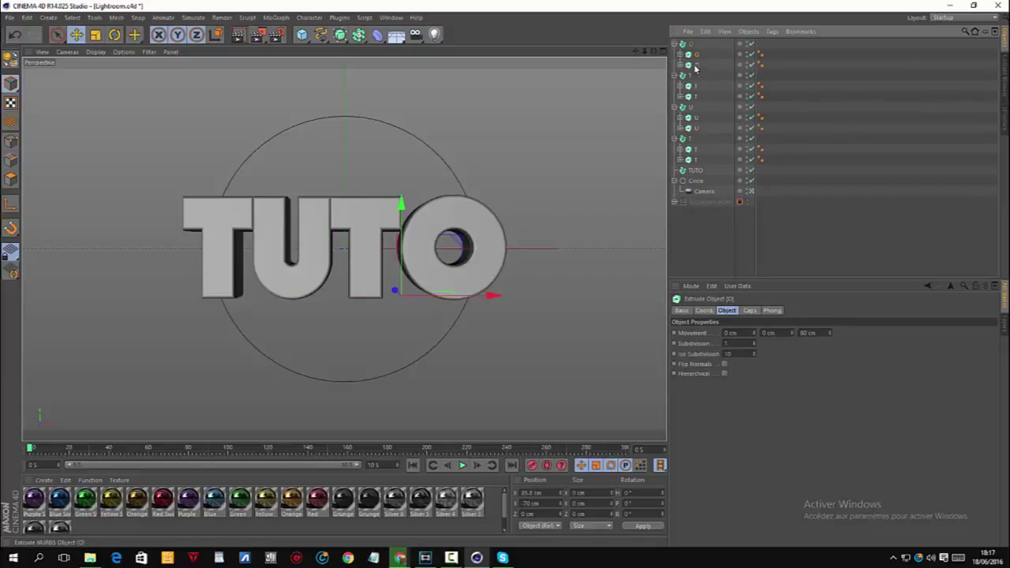
{"action": "left_click", "coordinate": [767, 225]}
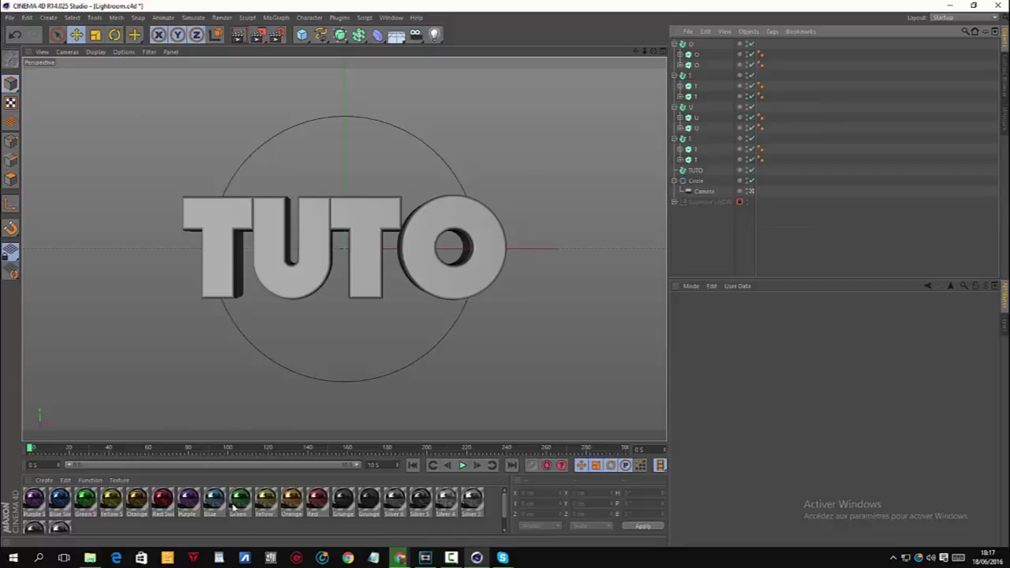
Step: Apply the Green material to the first extruded O and the Silver material to the second one
{"action": "left_click_drag", "start_coordinate": [709, 58], "coordinate": [710, 54]}
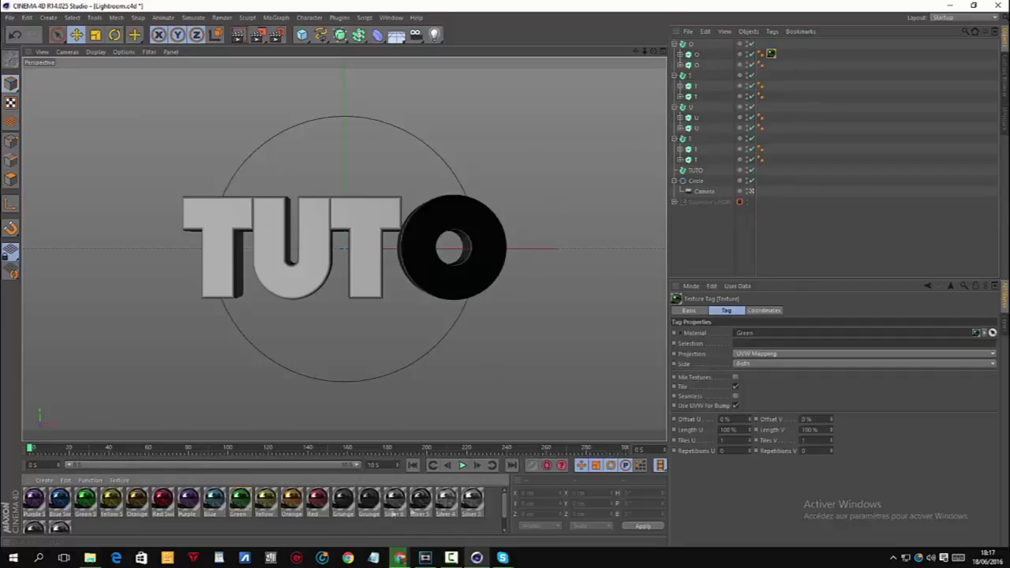
{"action": "scroll", "coordinate": [62, 517], "scroll_direction": "down", "scroll_amount": 1}
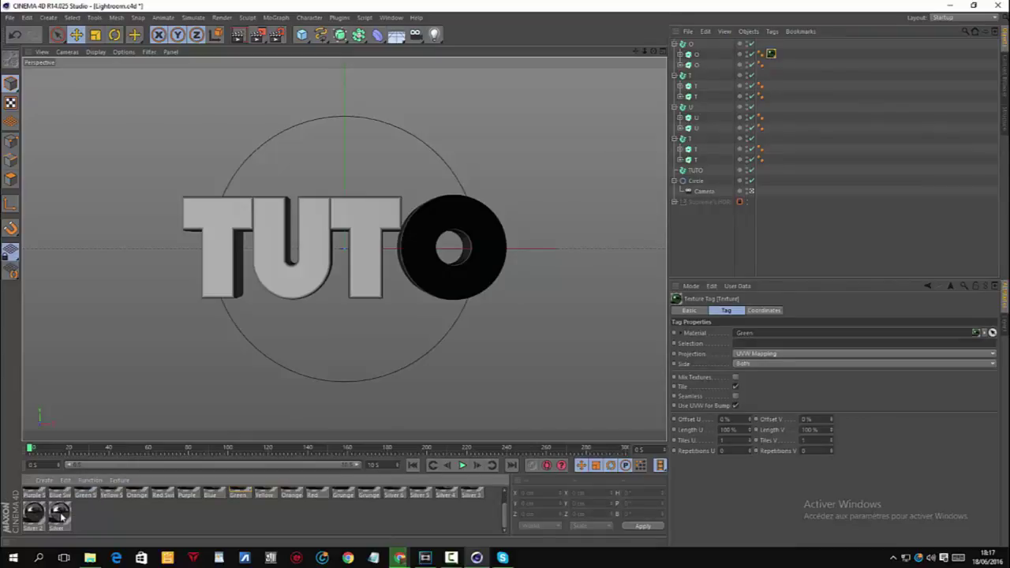
{"action": "left_click_drag", "start_coordinate": [59, 513], "coordinate": [721, 66]}
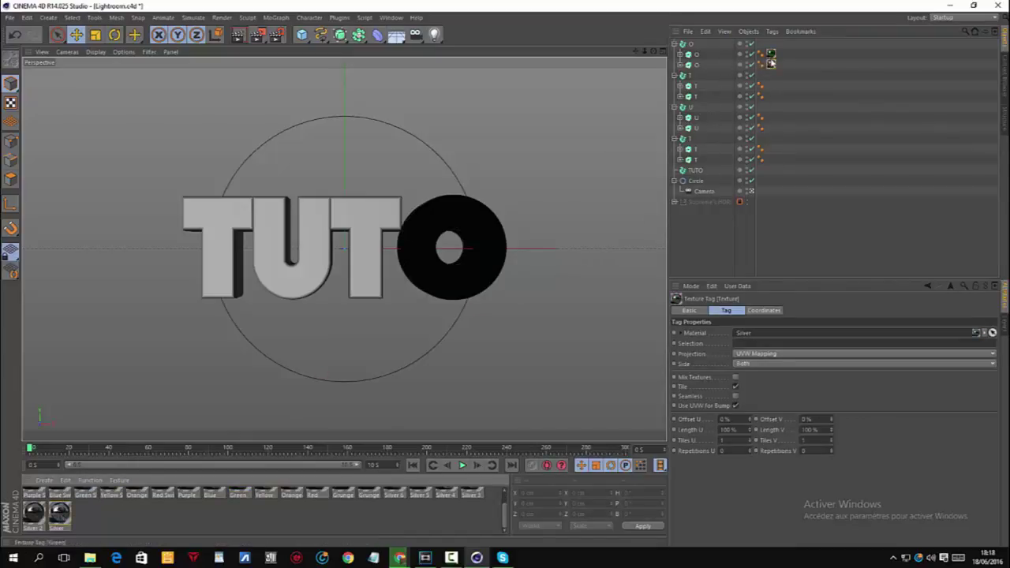
Step: Copy the Silver texture tag from the O to the second extruded letter in the T, U and T Fractures
{"action": "left_click_drag", "start_coordinate": [770, 65], "coordinate": [770, 96]}
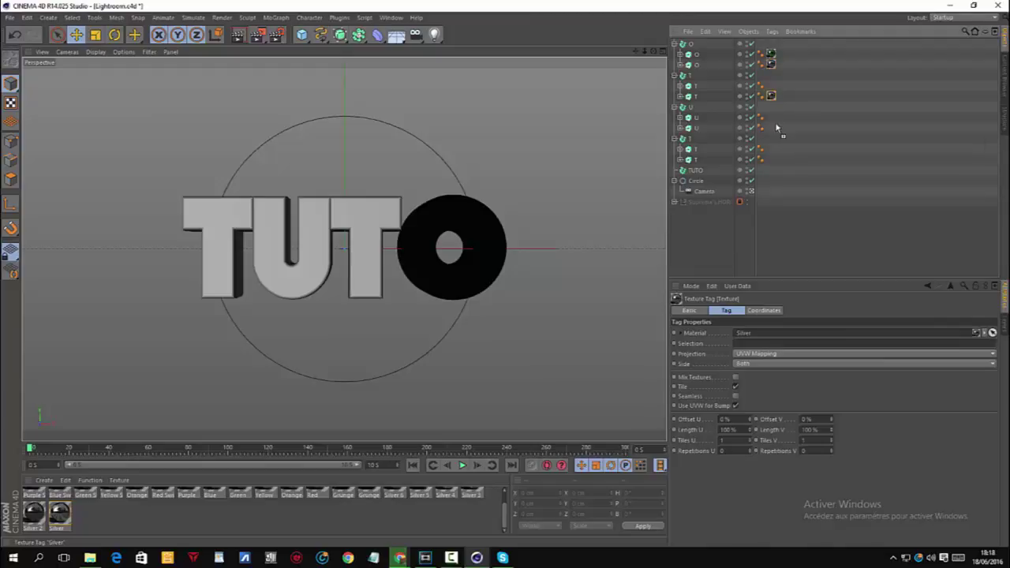
{"action": "left_click_drag", "start_coordinate": [770, 132], "coordinate": [771, 128]}
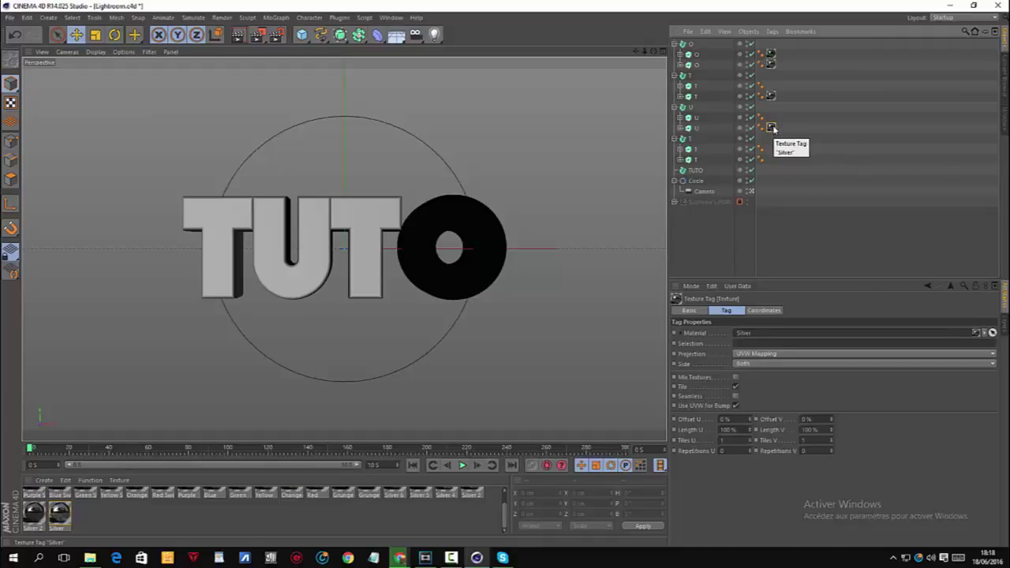
{"action": "mouse_move", "coordinate": [772, 129]}
{"action": "left_mouse_down"}
{"action": "mouse_move", "coordinate": [770, 172]}
{"action": "mouse_move", "coordinate": [771, 159]}
{"action": "left_mouse_up"}
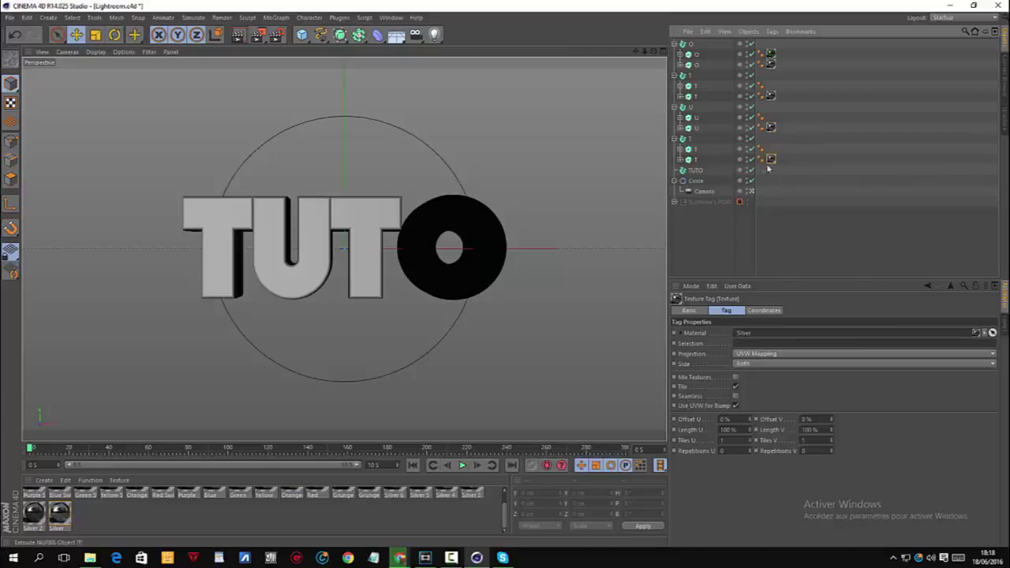
Step: Copy the Green texture tag to the first extruded letter in the T, U and T Fractures, and render the view
{"action": "left_click", "coordinate": [770, 56]}
{"action": "left_click_drag", "start_coordinate": [771, 55], "coordinate": [770, 86], "text": "ctrl"}
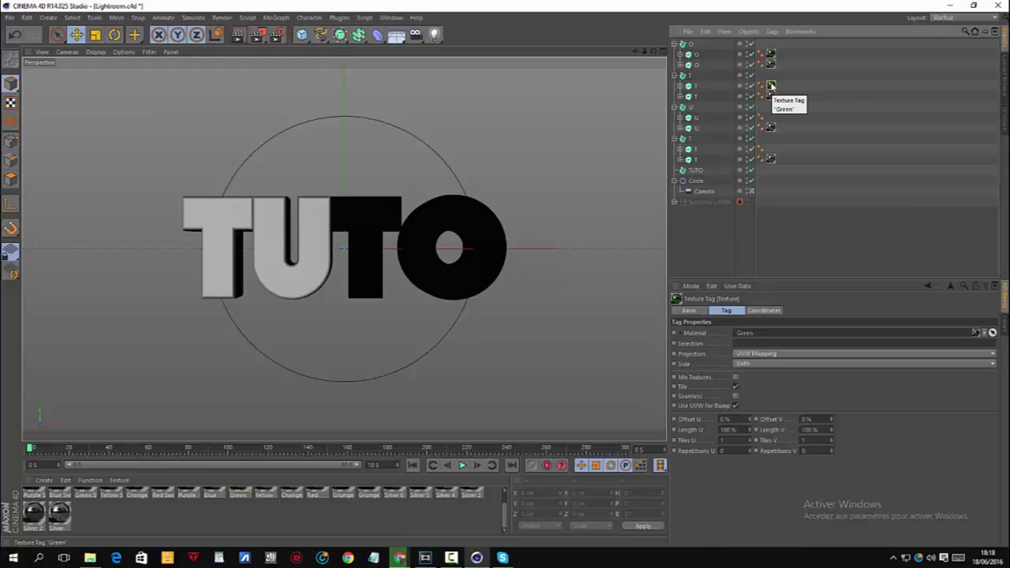
{"action": "left_click_drag", "start_coordinate": [770, 85], "coordinate": [771, 118], "text": "ctrl"}
{"action": "left_click", "coordinate": [789, 127]}
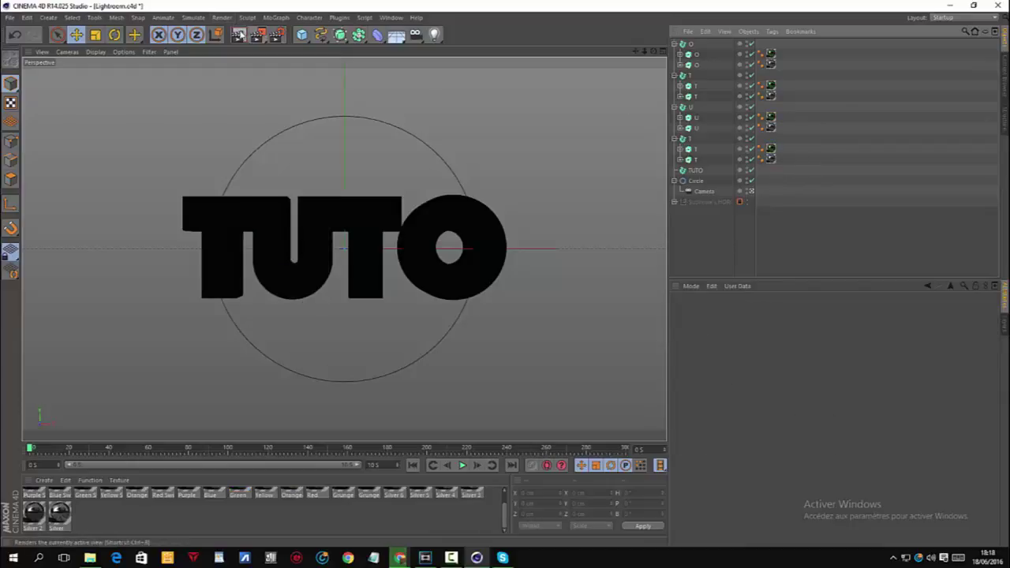
{"action": "left_click", "coordinate": [239, 34]}
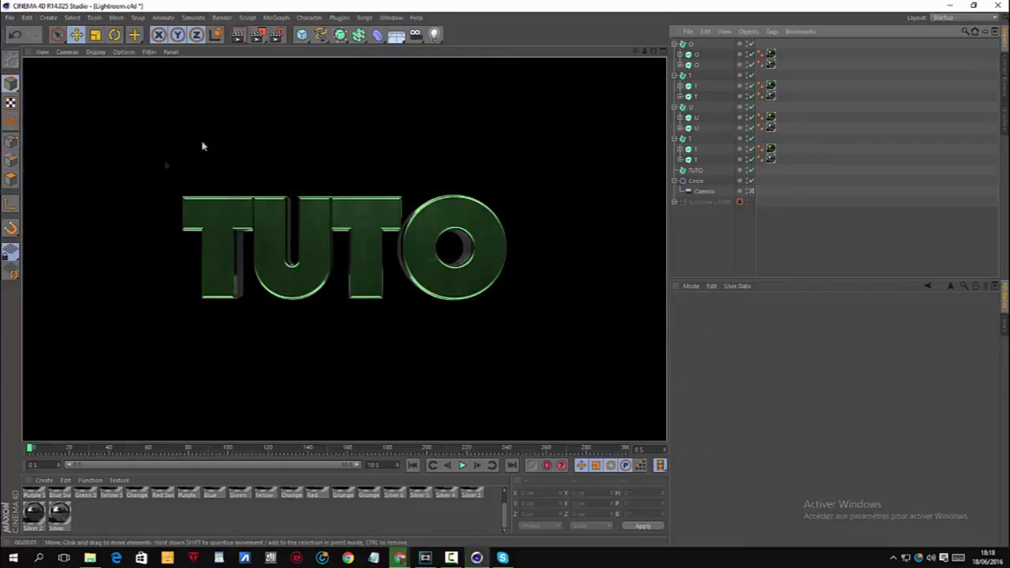
Step: Set all eight letter texture tags to Cubic projection with Seamless enabled, and render the view again
{"action": "left_click", "coordinate": [770, 150]}
{"action": "left_click_drag", "start_coordinate": [771, 53], "coordinate": [775, 162], "text": "ctrl"}
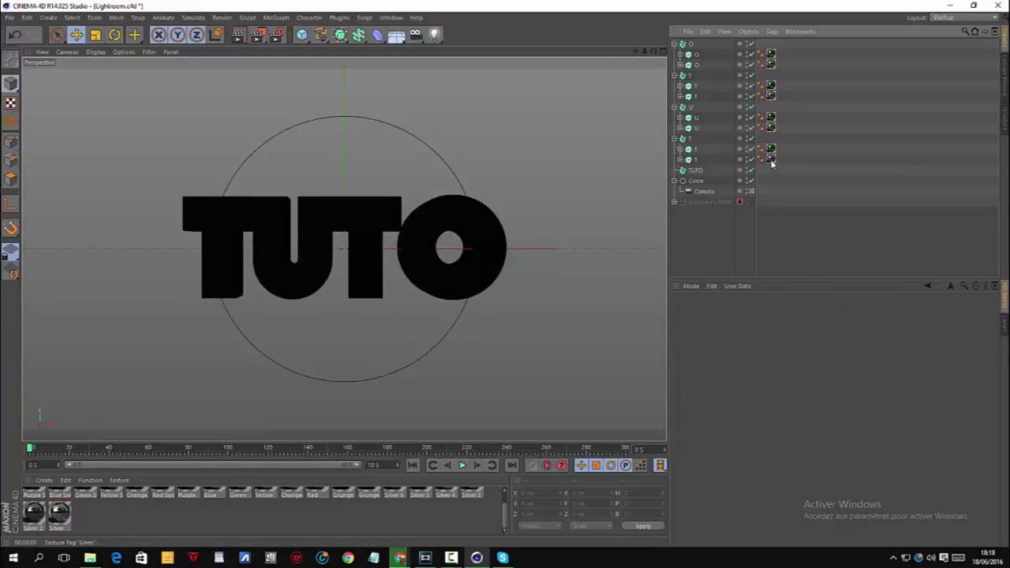
{"action": "left_click", "coordinate": [771, 160]}
{"action": "key", "text": "ctrl+a"}
{"action": "left_click", "coordinate": [752, 354]}
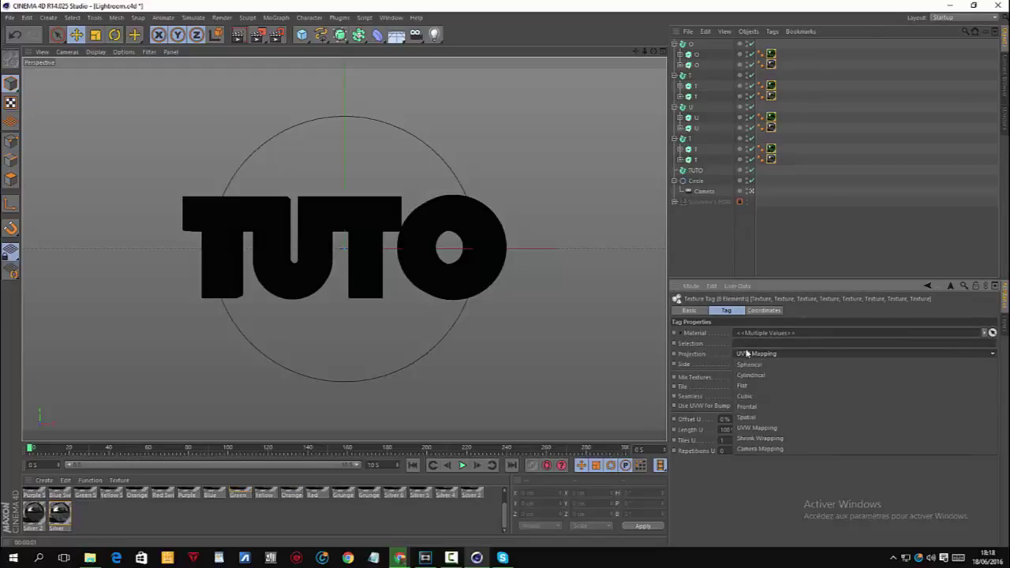
{"action": "left_click", "coordinate": [751, 354]}
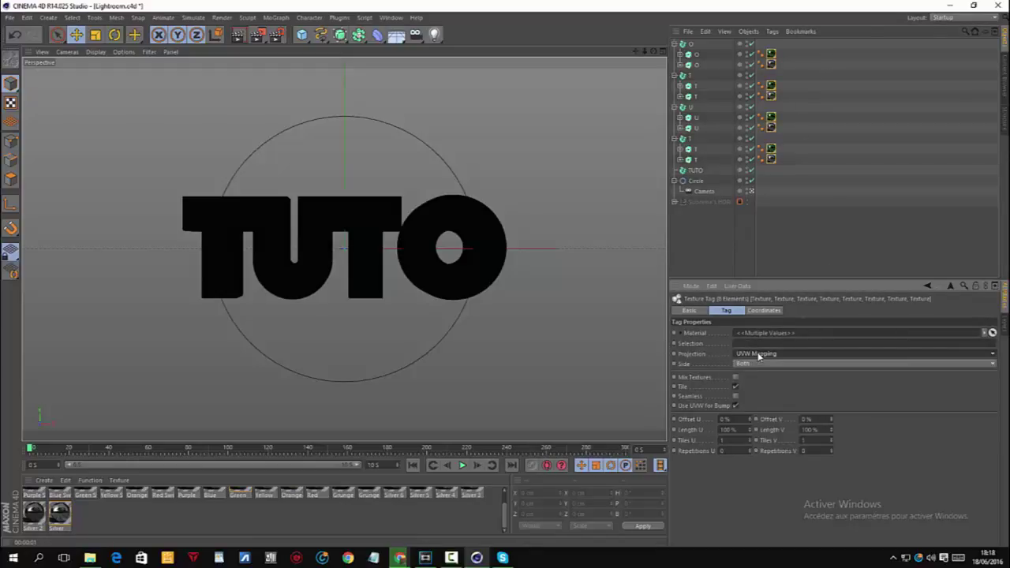
{"action": "left_click", "coordinate": [773, 358]}
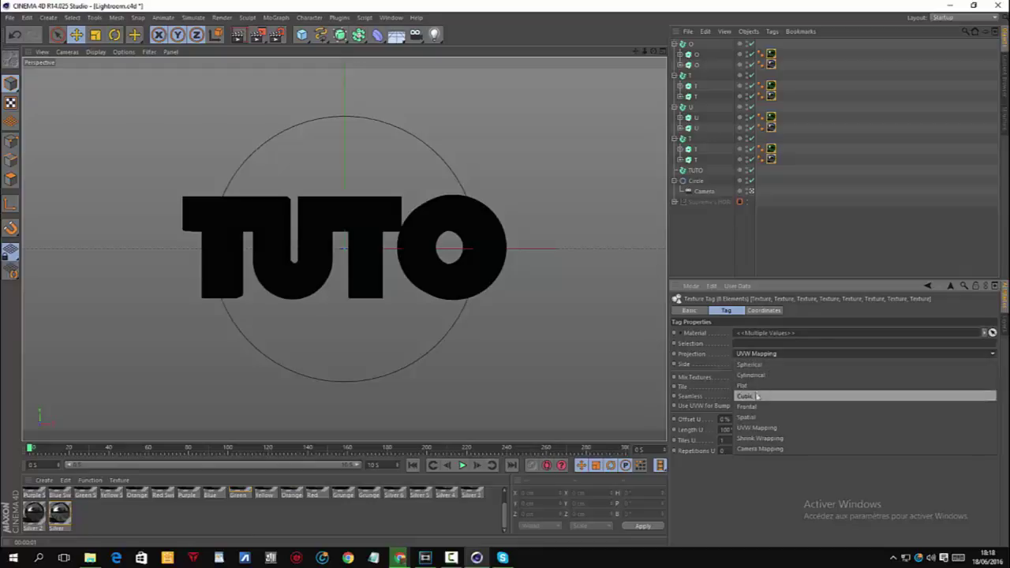
{"action": "left_click", "coordinate": [756, 396]}
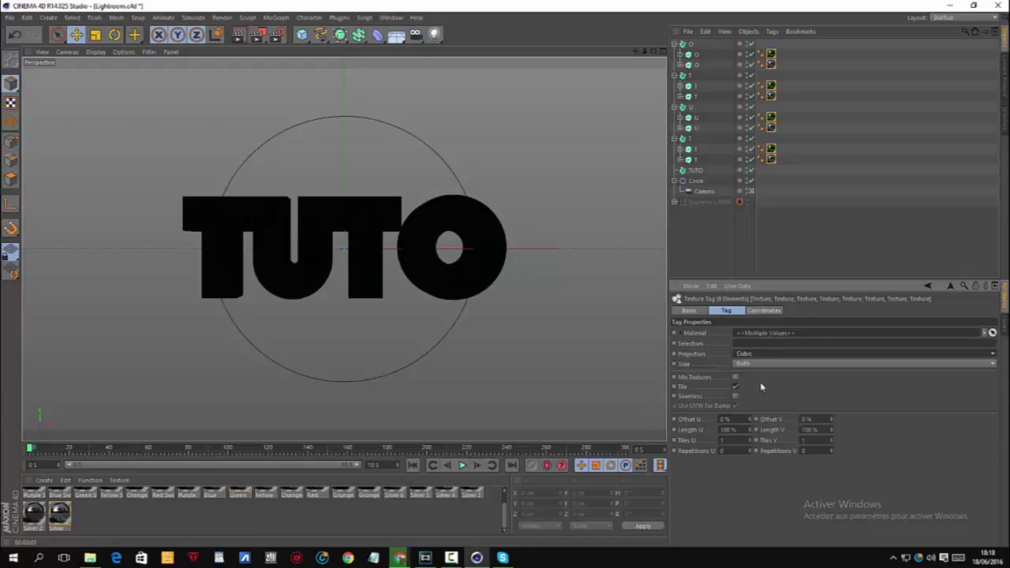
{"action": "left_click", "coordinate": [736, 396]}
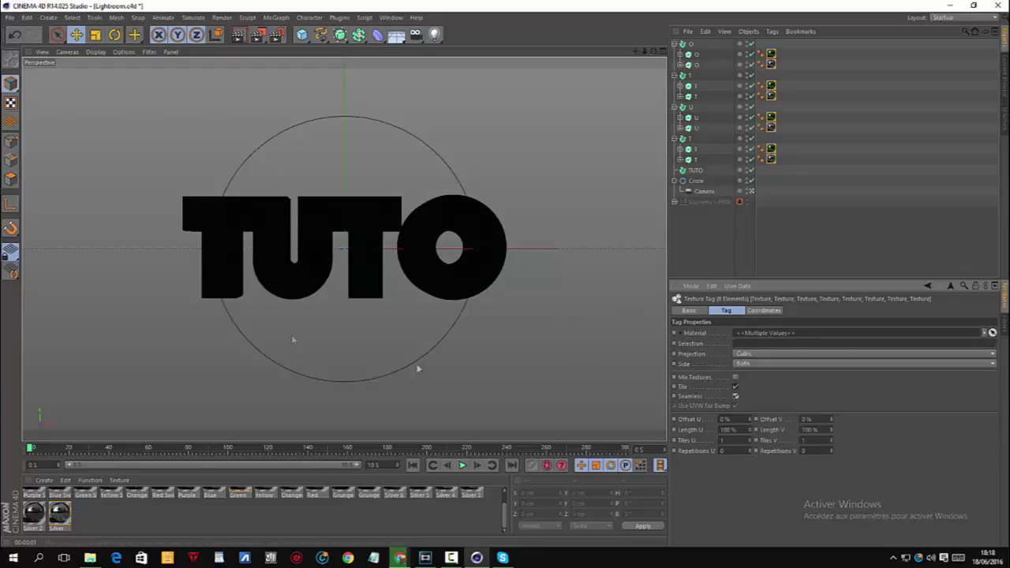
{"action": "left_click", "coordinate": [239, 35]}
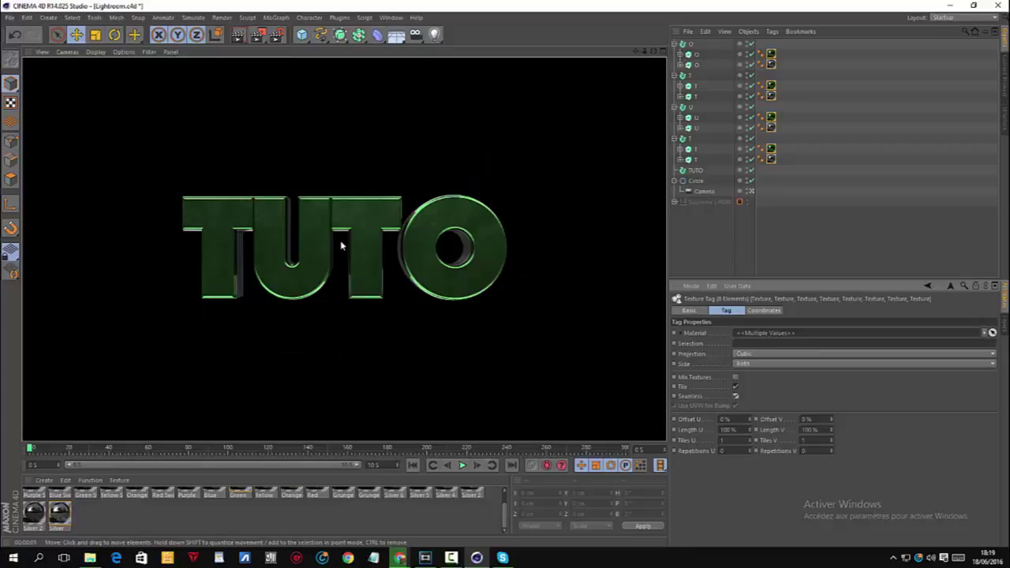
{"action": "left_click", "coordinate": [791, 231]}
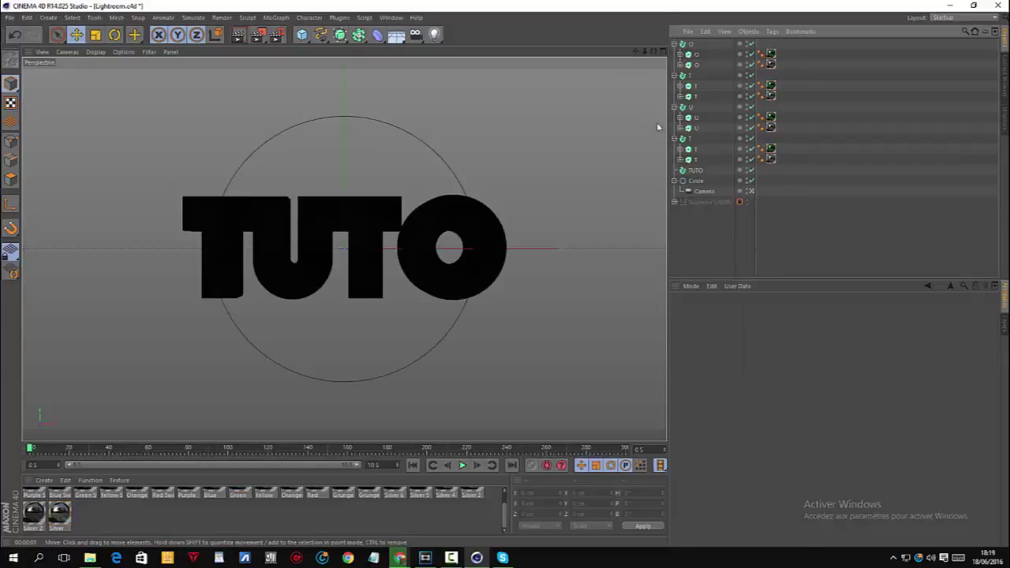
Step: Collapse the hierarchies of the four letter Fracture objects in the object list
{"action": "left_click", "coordinate": [674, 139]}
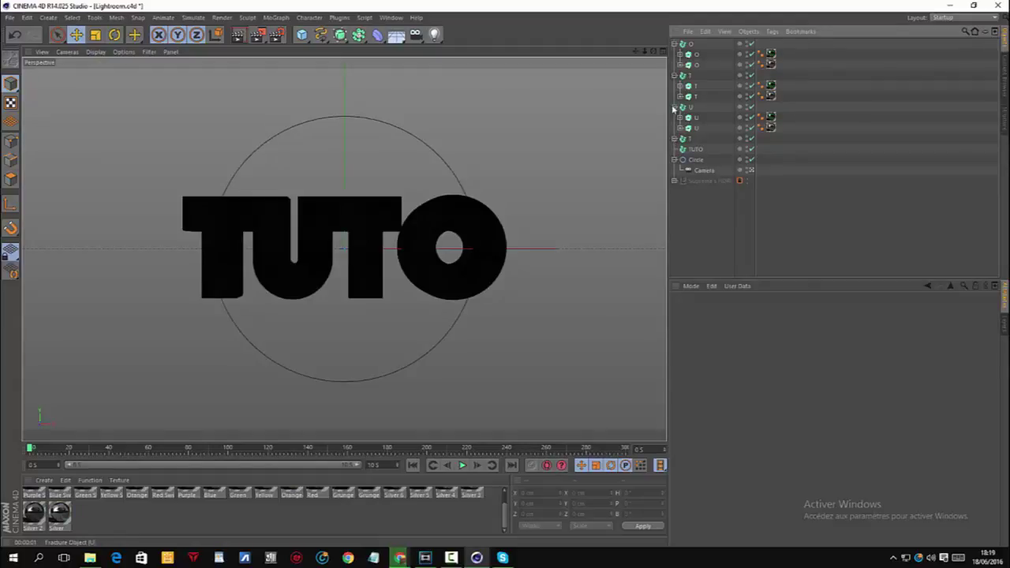
{"action": "left_click", "coordinate": [675, 106]}
{"action": "left_click", "coordinate": [675, 75]}
{"action": "left_click", "coordinate": [674, 43]}
Step: Select the O Fracture object and switch to the four-view layout with the whole TUTO text framed in the Front view
{"action": "left_click", "coordinate": [691, 44]}
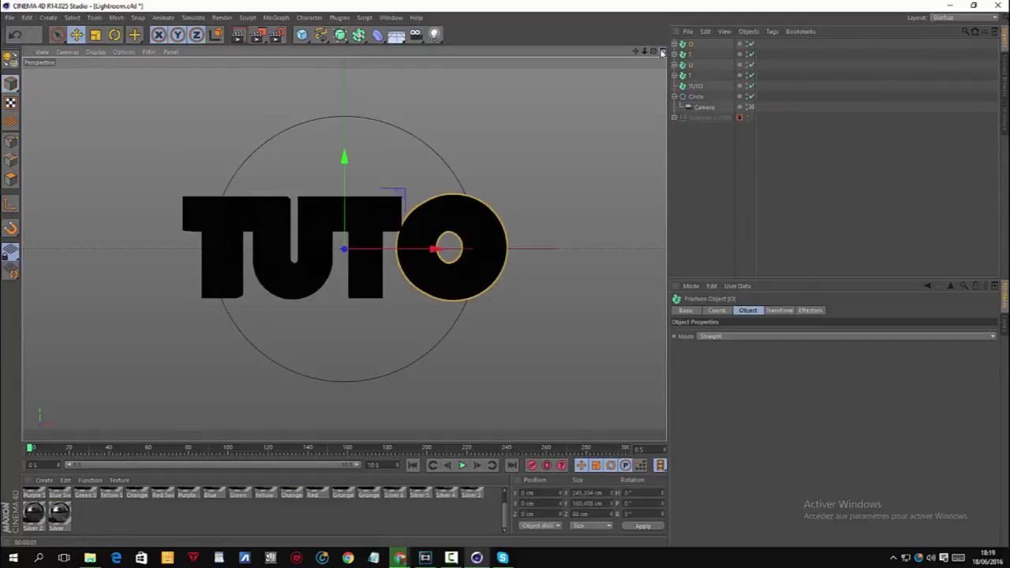
{"action": "left_click", "coordinate": [662, 51]}
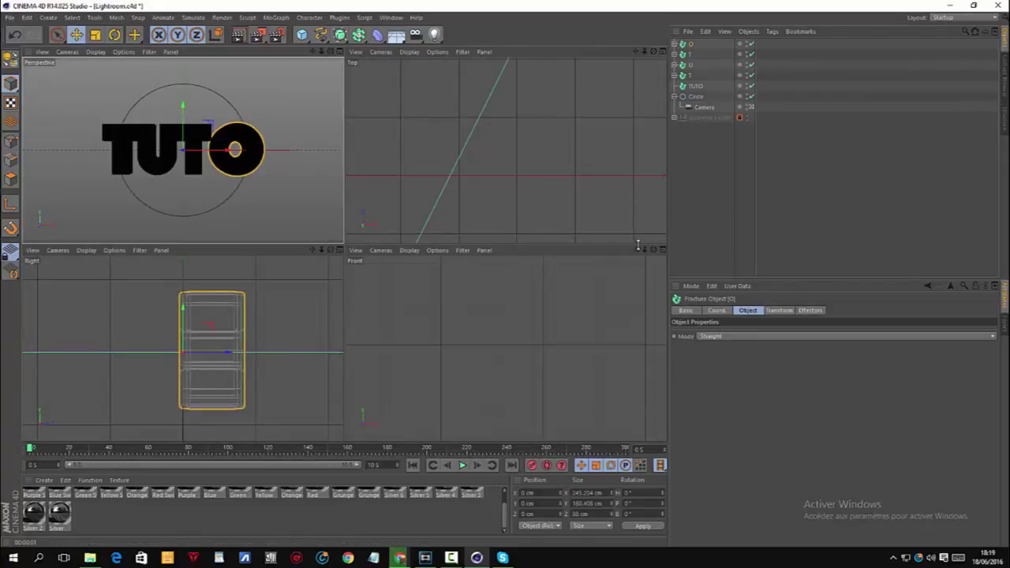
{"action": "scroll", "coordinate": [506, 348], "scroll_direction": "down", "scroll_amount": 5}
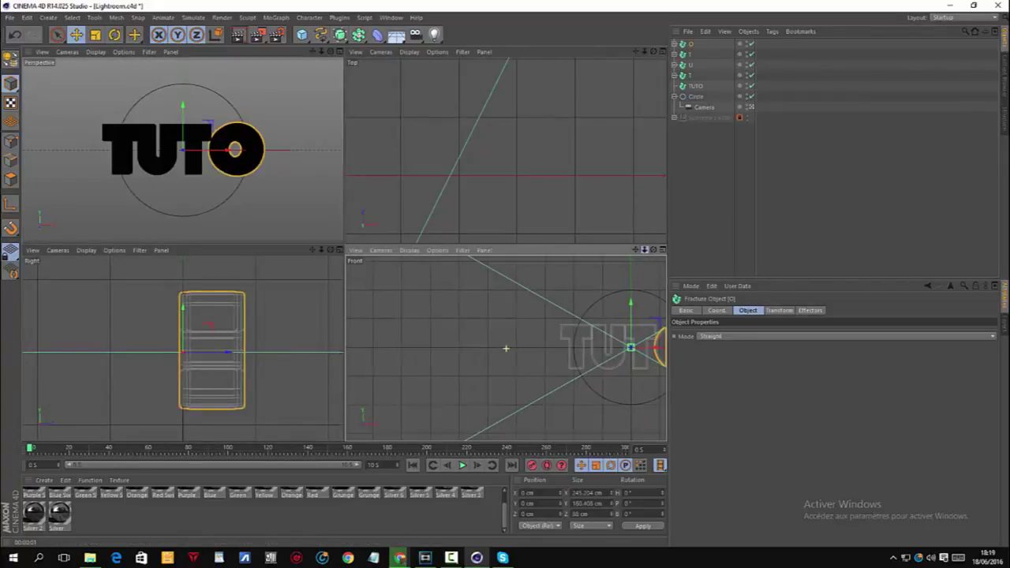
{"action": "middle_click_drag", "start_coordinate": [506, 348], "coordinate": [419, 341], "text": "alt"}
{"action": "left_click_drag", "start_coordinate": [643, 249], "coordinate": [670, 249]}
{"action": "scroll", "coordinate": [506, 348], "scroll_direction": "up", "scroll_amount": 1}
{"action": "middle_click_drag", "start_coordinate": [506, 348], "coordinate": [490, 348], "text": "alt"}
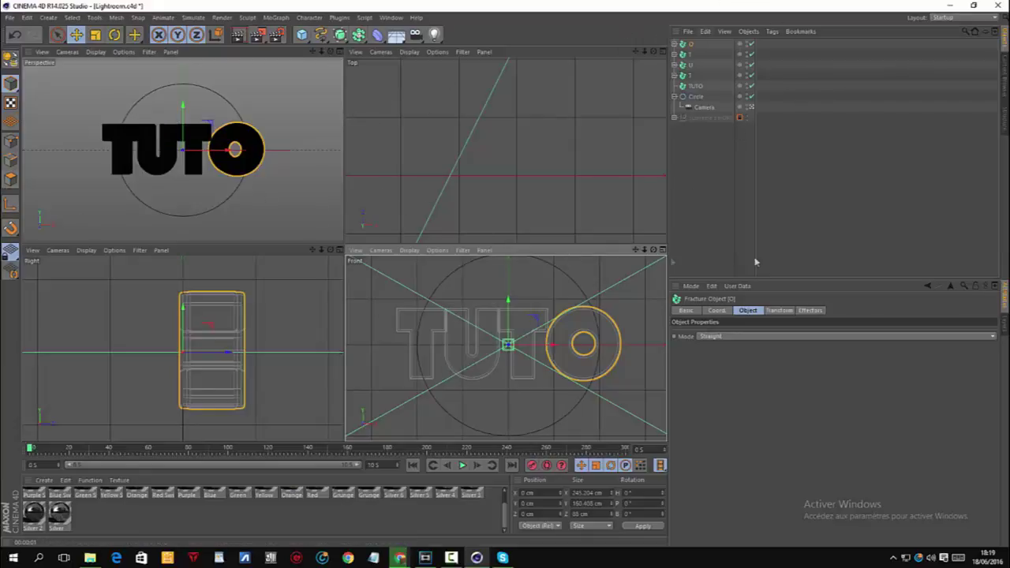
{"action": "left_click", "coordinate": [8, 205]}
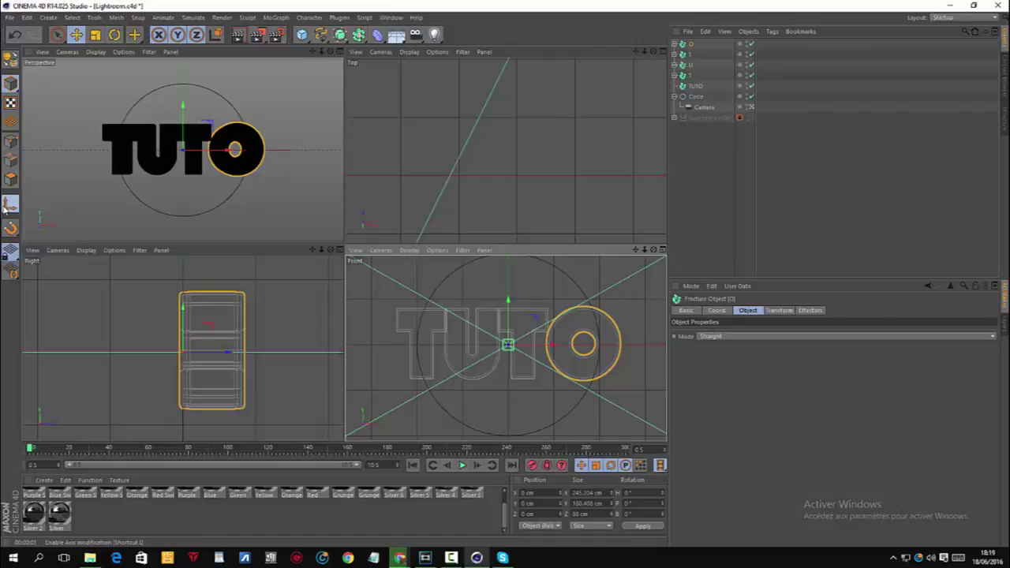
{"action": "left_click_drag", "start_coordinate": [543, 351], "coordinate": [574, 350]}
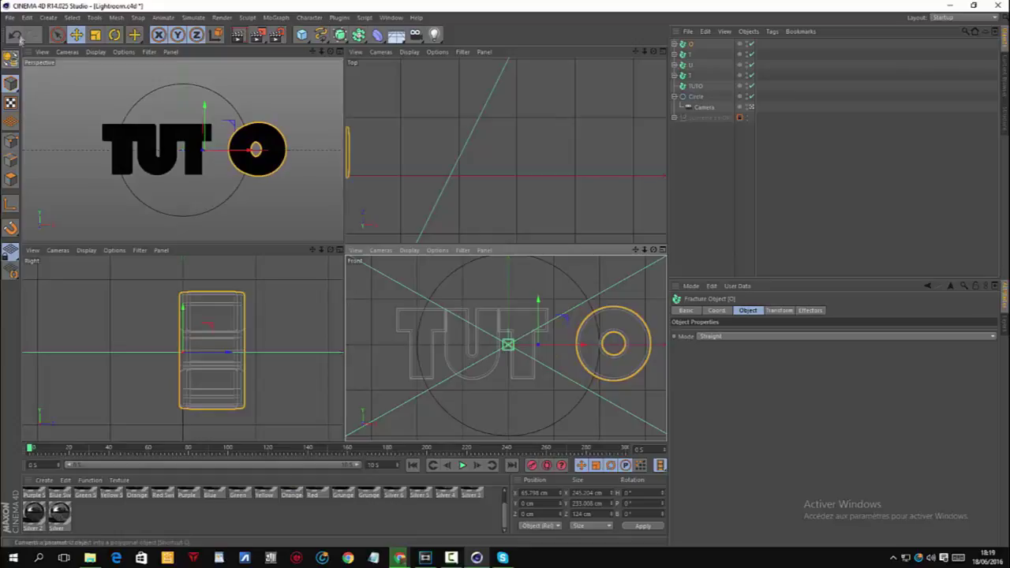
{"action": "key", "text": "ctrl+z"}
Step: Enable axis modification and move the O Fracture's axis horizontally to the centre of the letter, at about X 171 cm
{"action": "key", "text": "l"}
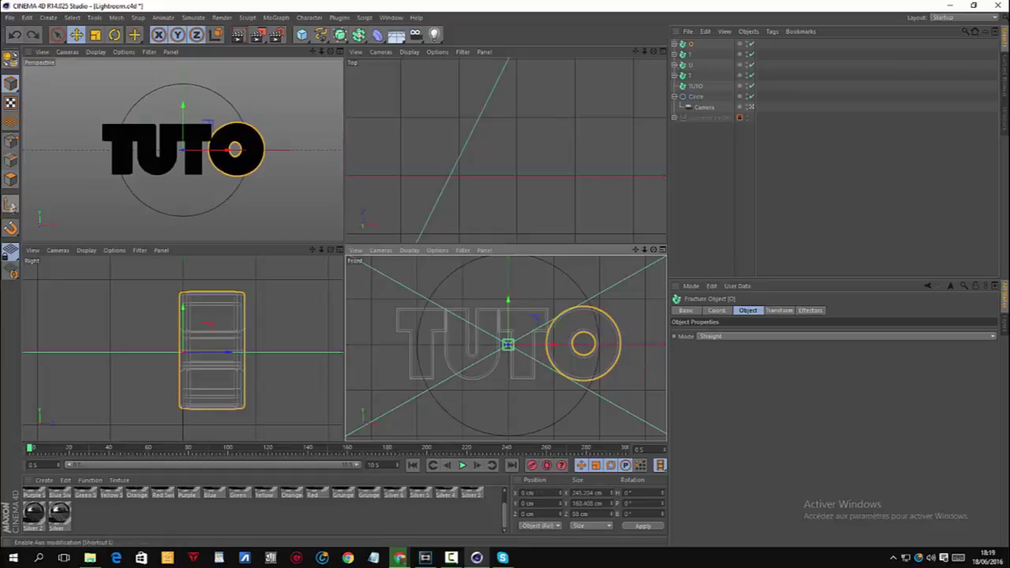
{"action": "mouse_move", "coordinate": [551, 350]}
{"action": "left_mouse_down"}
{"action": "mouse_move", "coordinate": [596, 347]}
{"action": "mouse_move", "coordinate": [552, 345]}
{"action": "left_mouse_up"}
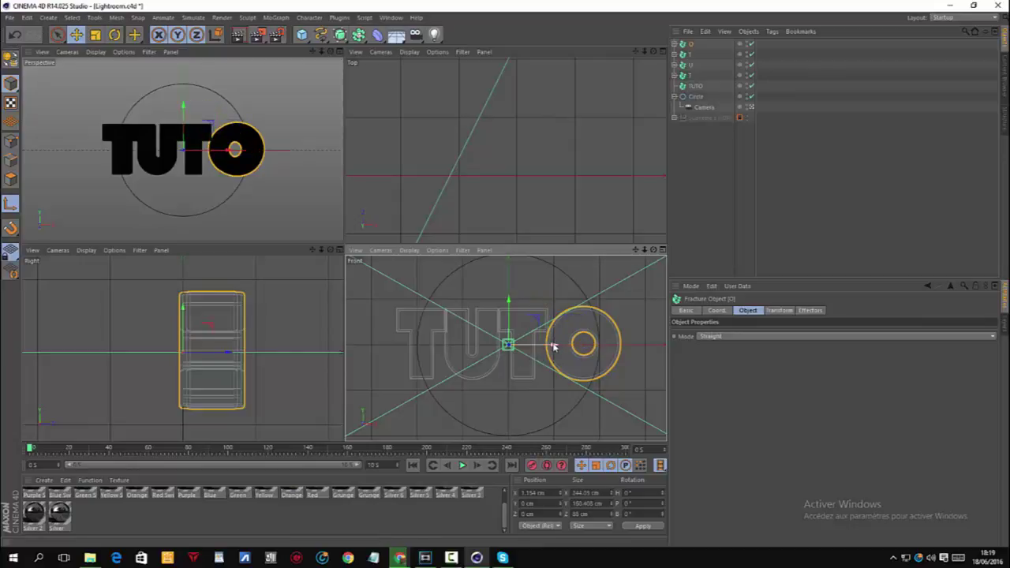
{"action": "left_click_drag", "start_coordinate": [552, 345], "coordinate": [626, 356]}
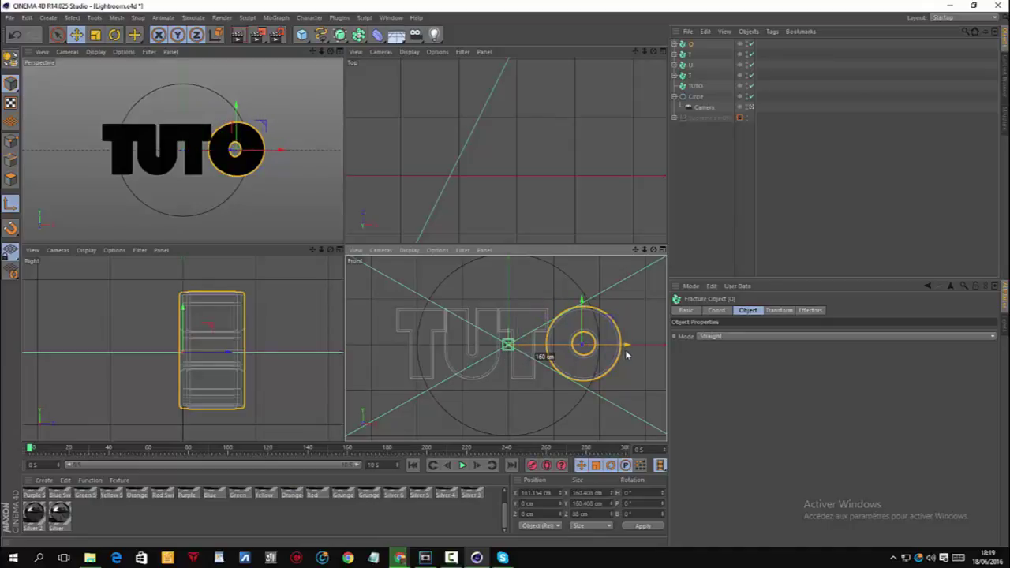
{"action": "left_click_drag", "start_coordinate": [626, 356], "coordinate": [629, 354]}
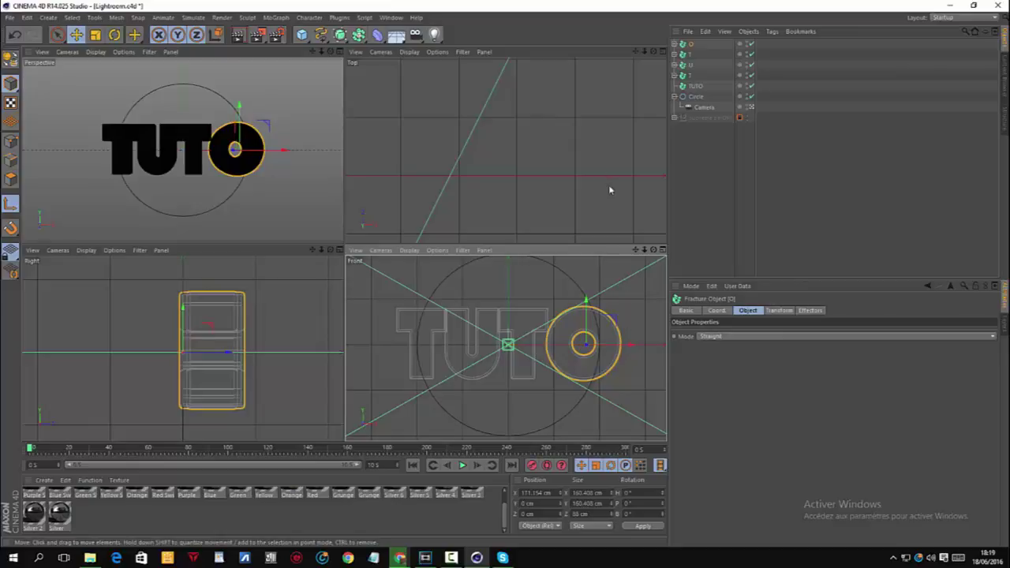
Step: Centre the axes of the second T, the U and the first T Fractures horizontally on their letters, at X 30, -80 and -190 cm
{"action": "left_click", "coordinate": [537, 317]}
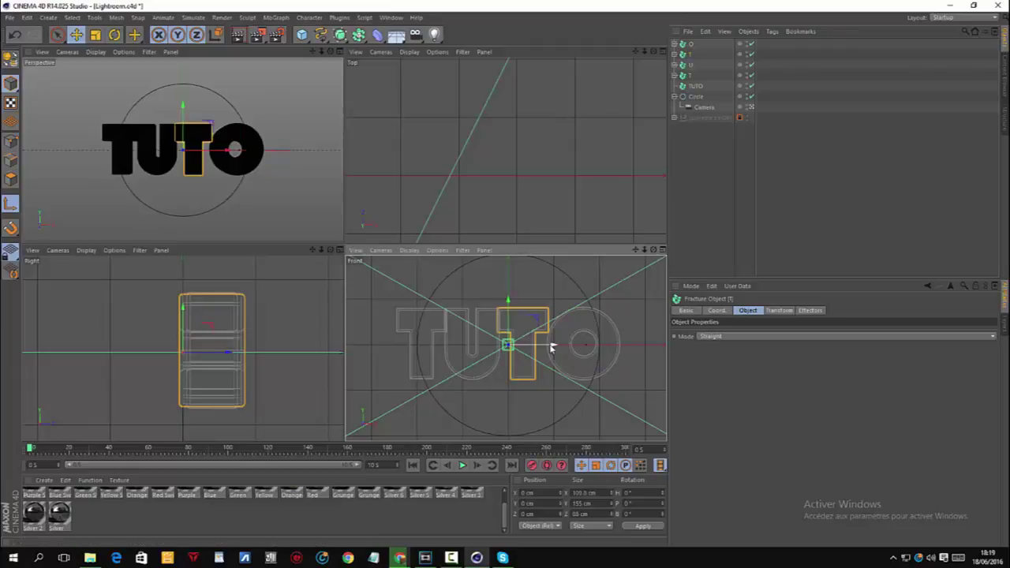
{"action": "left_click_drag", "start_coordinate": [550, 343], "coordinate": [569, 345]}
{"action": "left_click", "coordinate": [690, 65]}
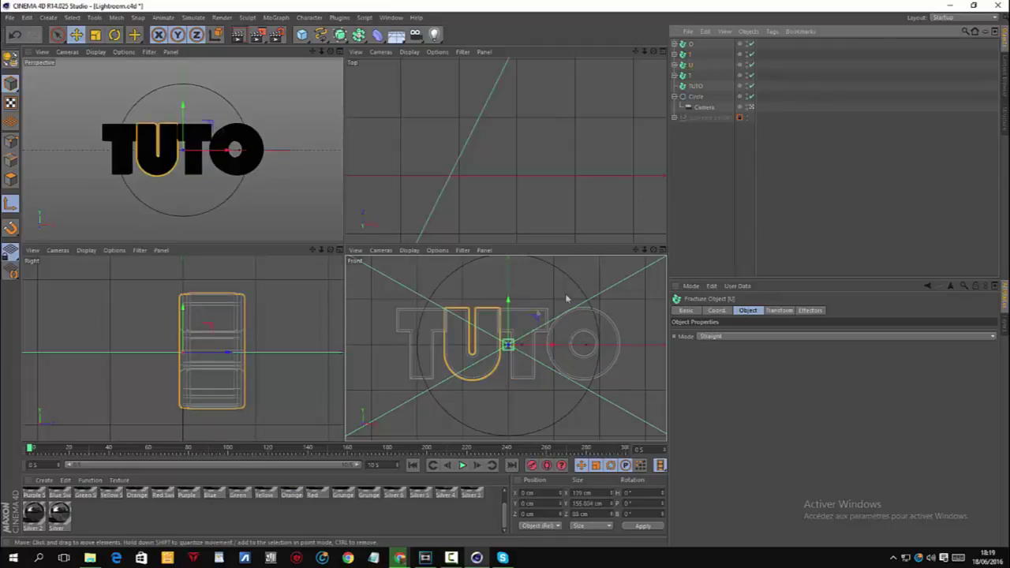
{"action": "left_click_drag", "start_coordinate": [531, 345], "coordinate": [507, 345]}
{"action": "left_click", "coordinate": [691, 75]}
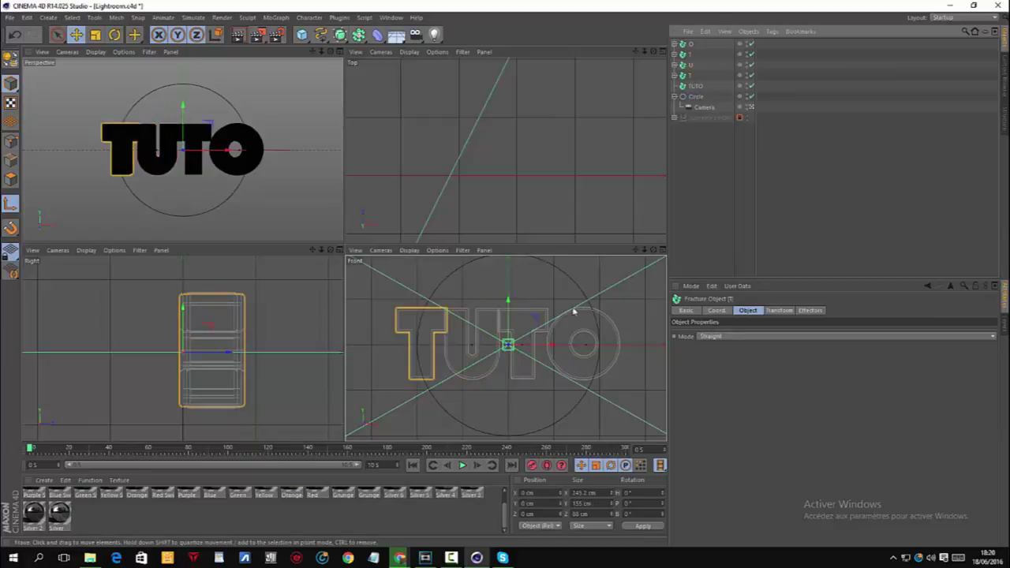
{"action": "left_click_drag", "start_coordinate": [538, 344], "coordinate": [455, 348]}
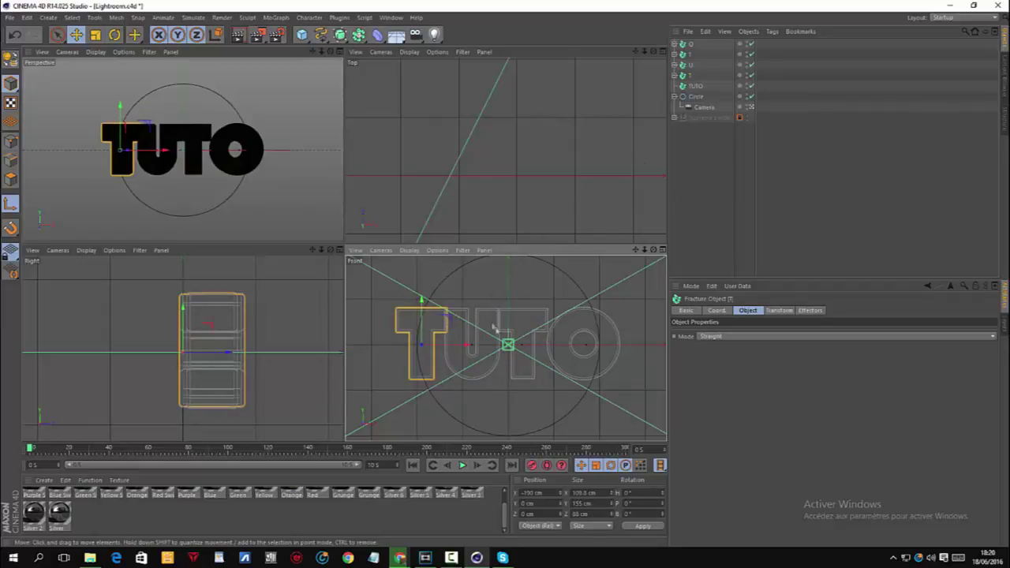
Step: Move the axes of all four letter Fractures to the middle of the letters' depth, at Z 40 cm
{"action": "left_click", "coordinate": [697, 85]}
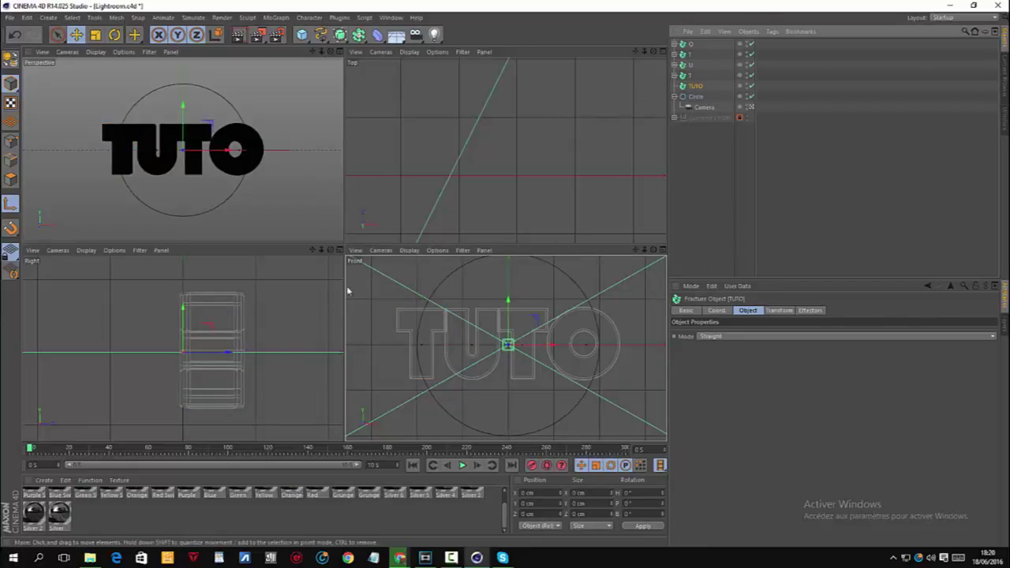
{"action": "left_click_drag", "start_coordinate": [227, 353], "coordinate": [257, 355]}
{"action": "left_click", "coordinate": [247, 385]}
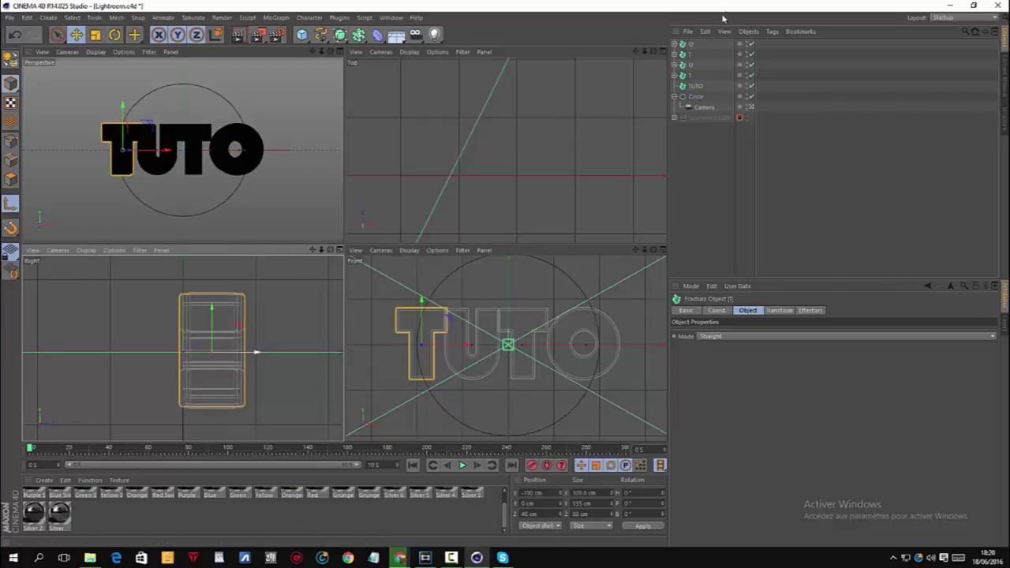
{"action": "left_click", "coordinate": [691, 67]}
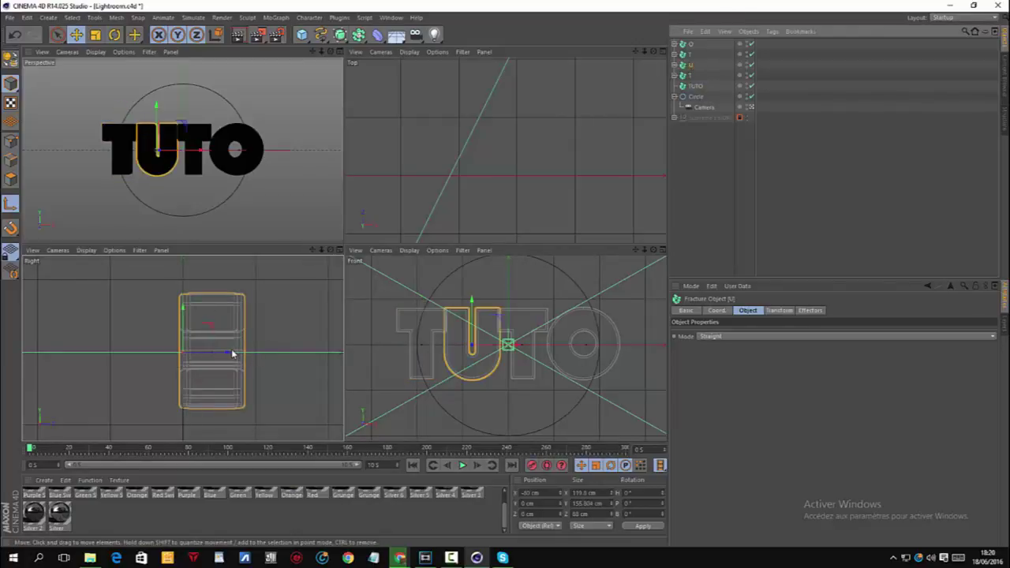
{"action": "left_click_drag", "start_coordinate": [229, 354], "coordinate": [255, 354]}
{"action": "left_click", "coordinate": [685, 52]}
{"action": "left_click", "coordinate": [690, 44]}
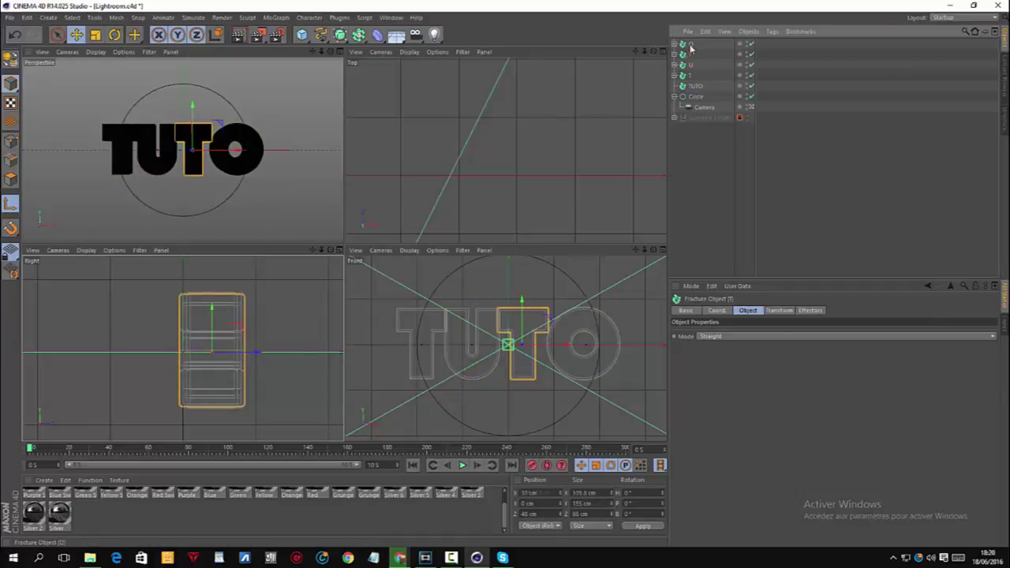
{"action": "left_click_drag", "start_coordinate": [228, 354], "coordinate": [262, 360]}
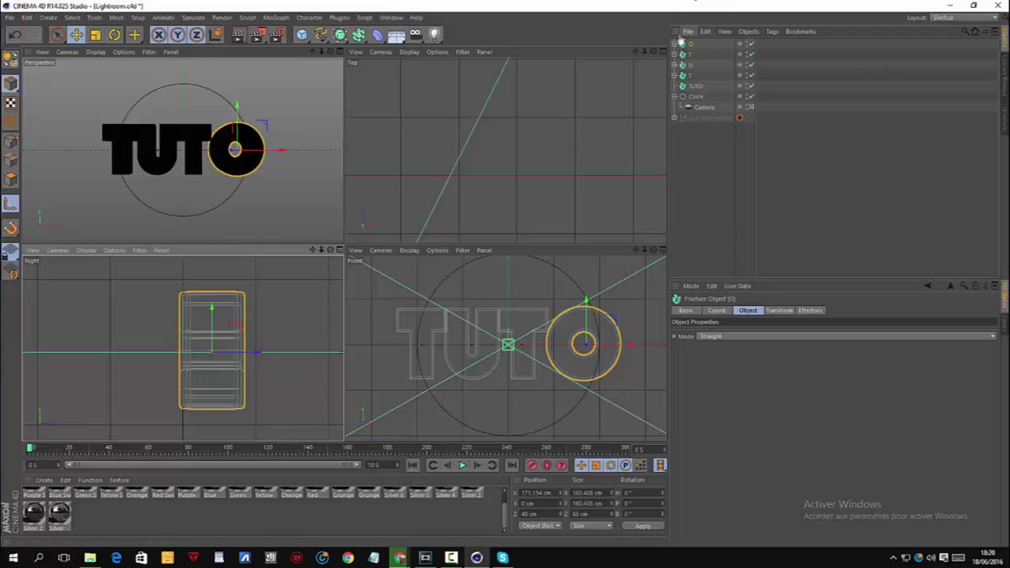
Step: Return to the full-size Perspective view, render it and clear the selection
{"action": "left_click", "coordinate": [339, 51]}
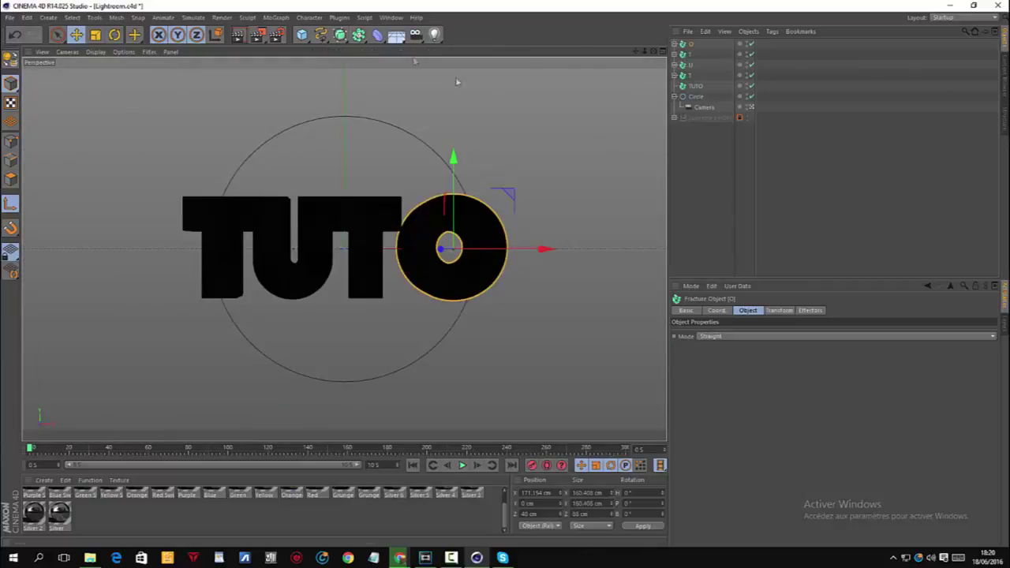
{"action": "left_click", "coordinate": [239, 36]}
{"action": "left_click", "coordinate": [681, 194]}
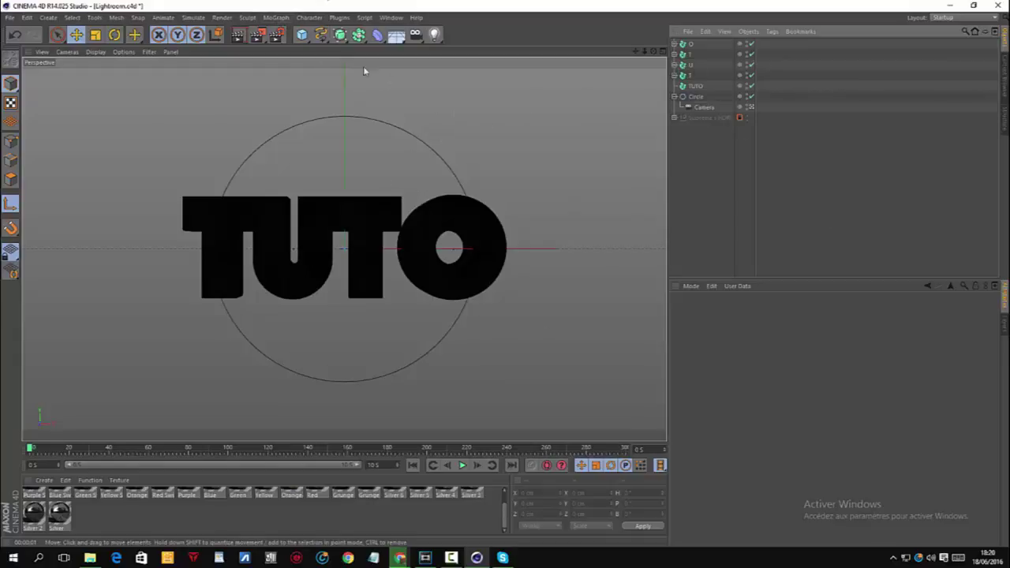
Step: Add a MoGraph Sound effector and load intro33.mp3 as its sound file without copying it into the document path
{"action": "left_click", "coordinate": [276, 18]}
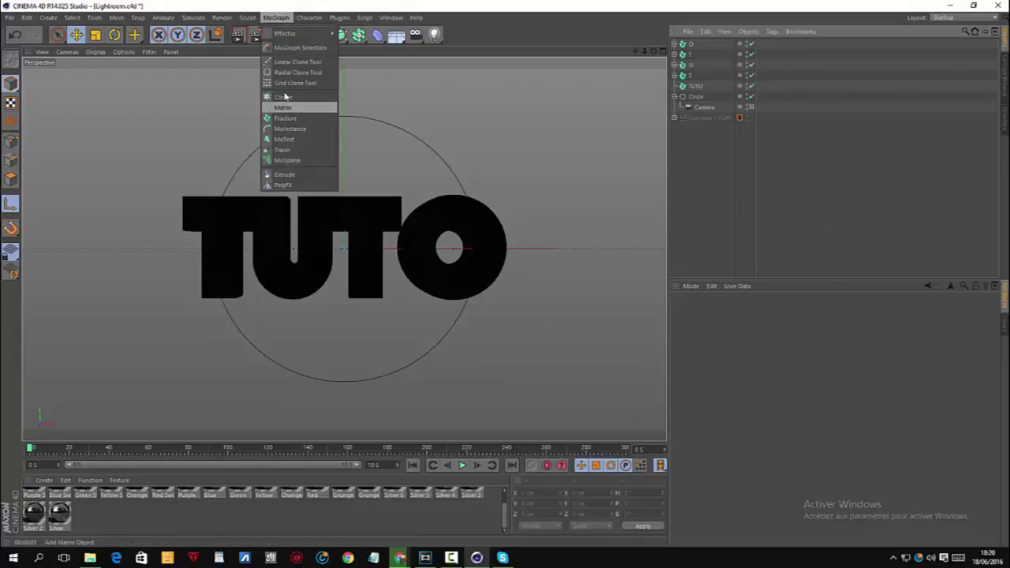
{"action": "mouse_move", "coordinate": [302, 34]}
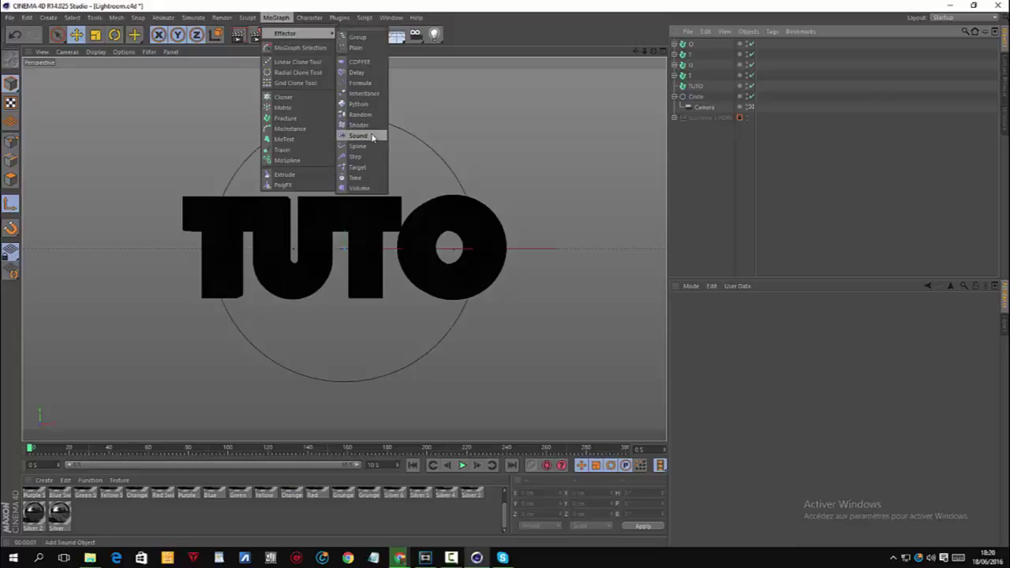
{"action": "left_click", "coordinate": [359, 135]}
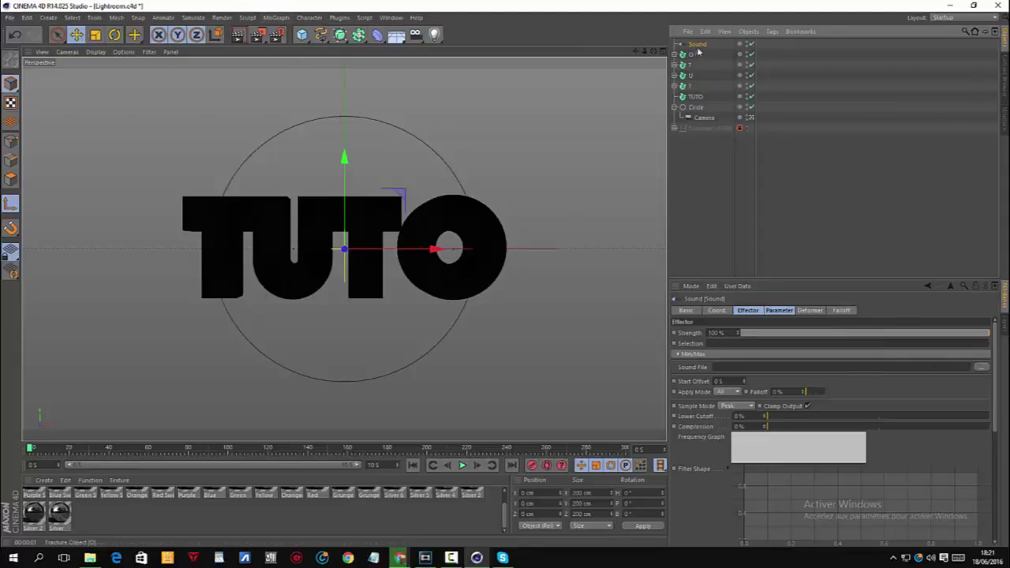
{"action": "left_click", "coordinate": [277, 18]}
{"action": "mouse_move", "coordinate": [300, 33]}
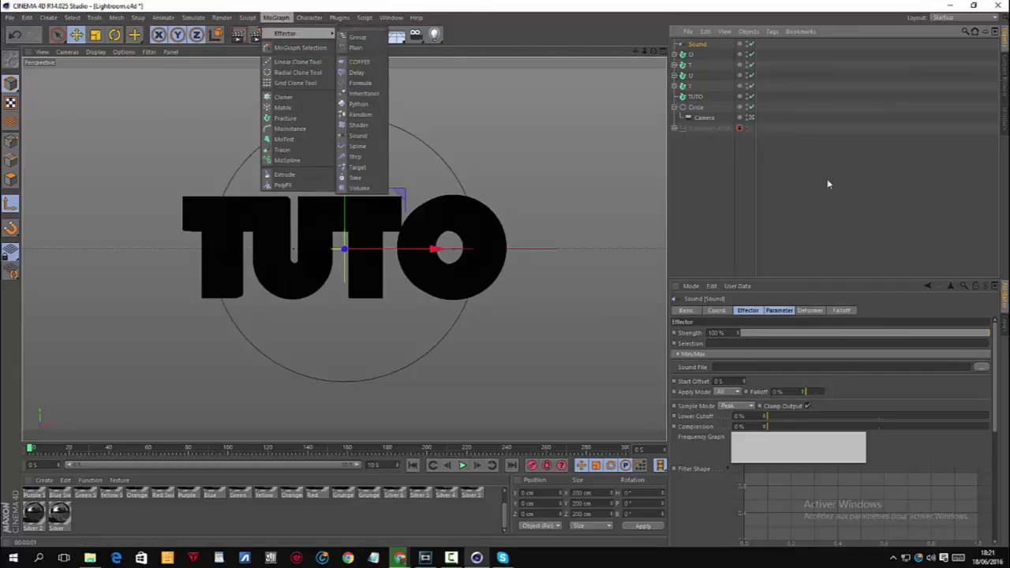
{"action": "left_click", "coordinate": [771, 97]}
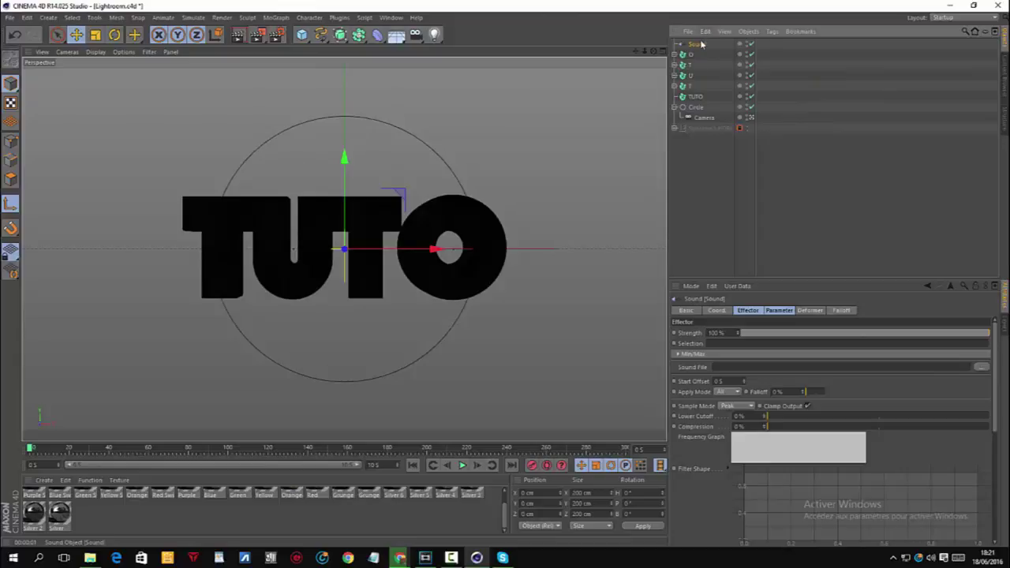
{"action": "left_click", "coordinate": [981, 367]}
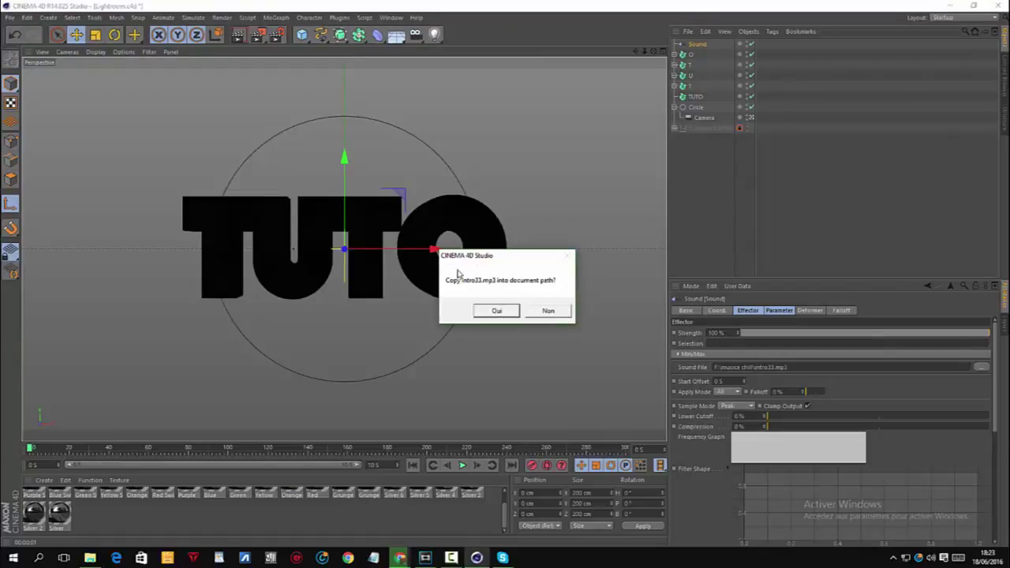
{"action": "left_click", "coordinate": [548, 312]}
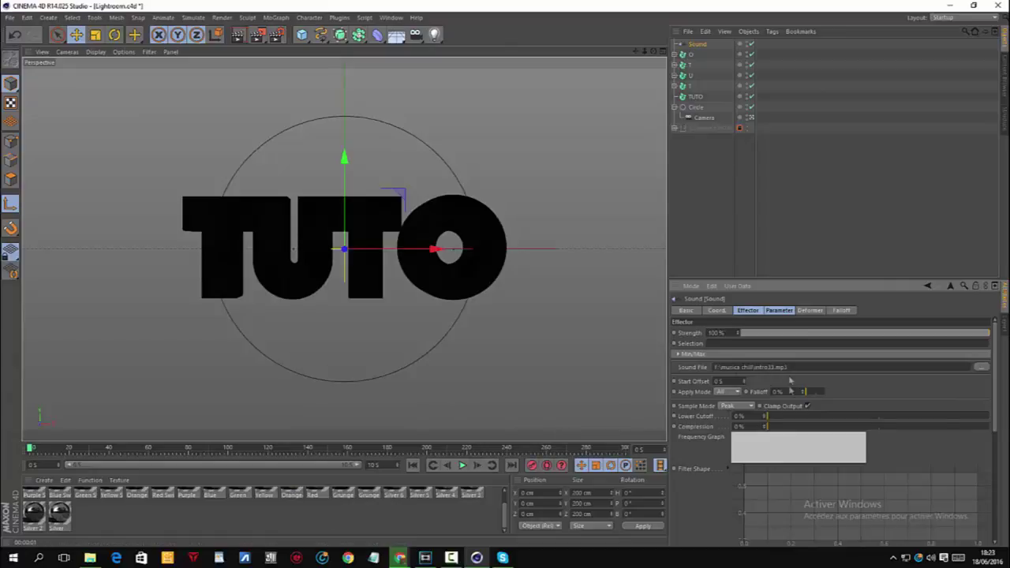
Step: Play the animation briefly to check the Sound effector's frequency graph, and return to frame 0
{"action": "left_click", "coordinate": [462, 466]}
{"action": "left_click", "coordinate": [462, 466]}
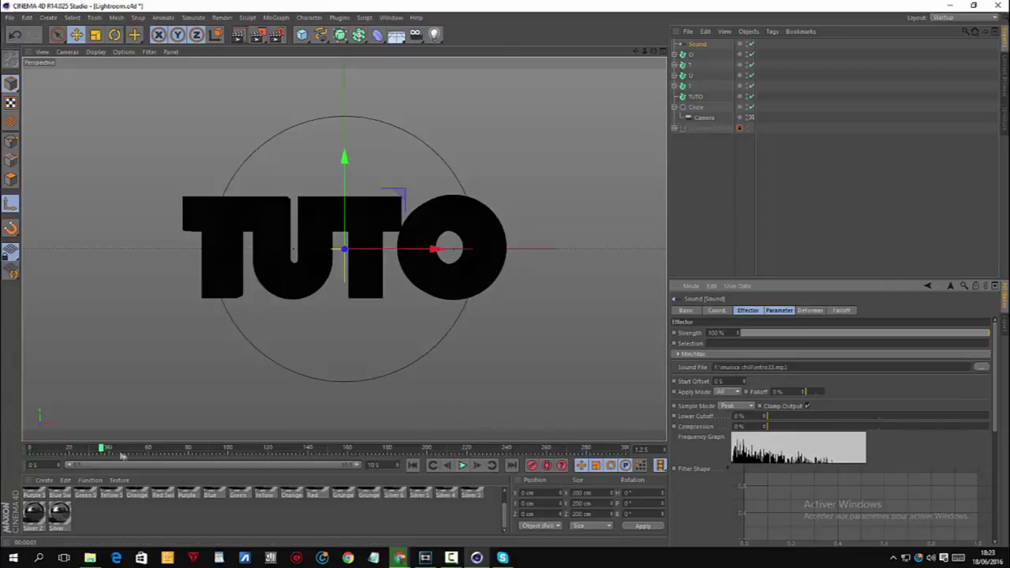
{"action": "left_click_drag", "start_coordinate": [105, 450], "coordinate": [29, 447]}
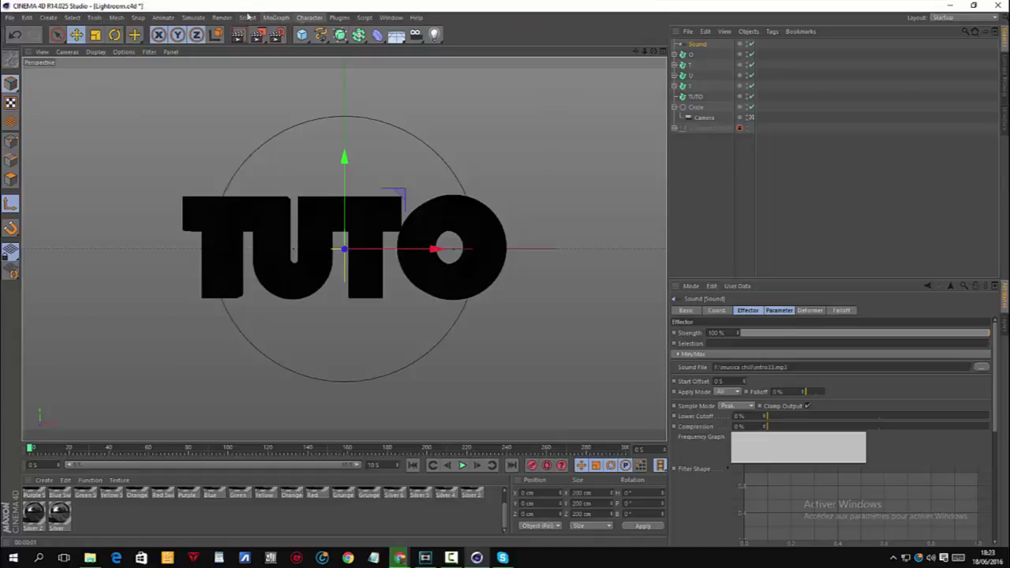
Step: Check the state of the Play Sound option for the animation
{"action": "left_click", "coordinate": [163, 18]}
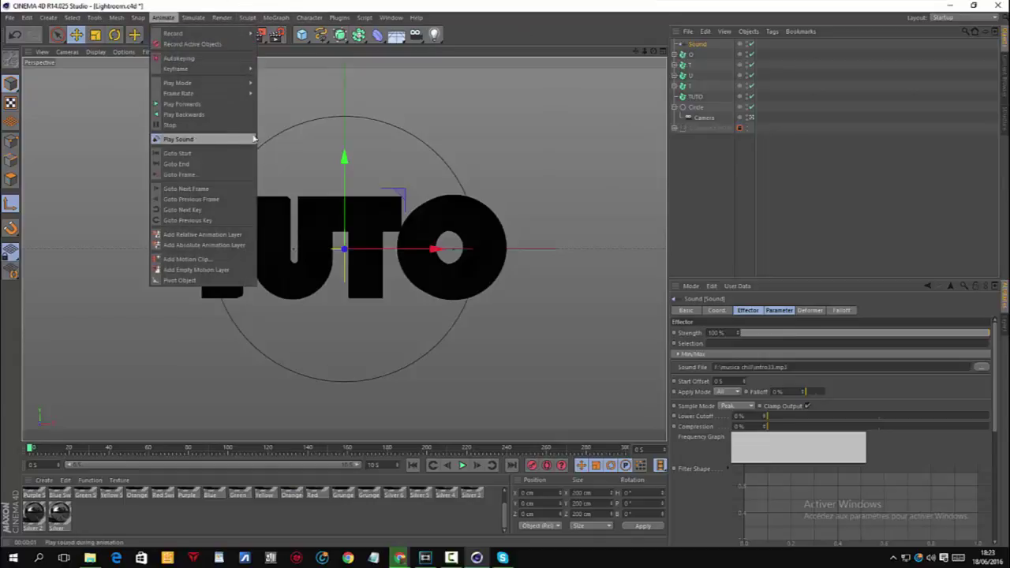
{"action": "left_click", "coordinate": [902, 309]}
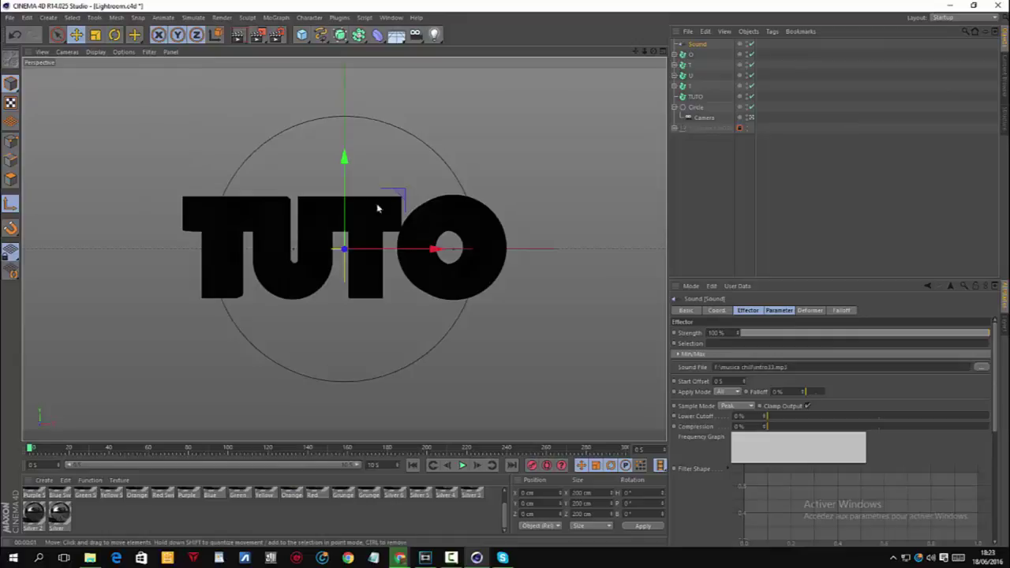
{"action": "left_click", "coordinate": [164, 17]}
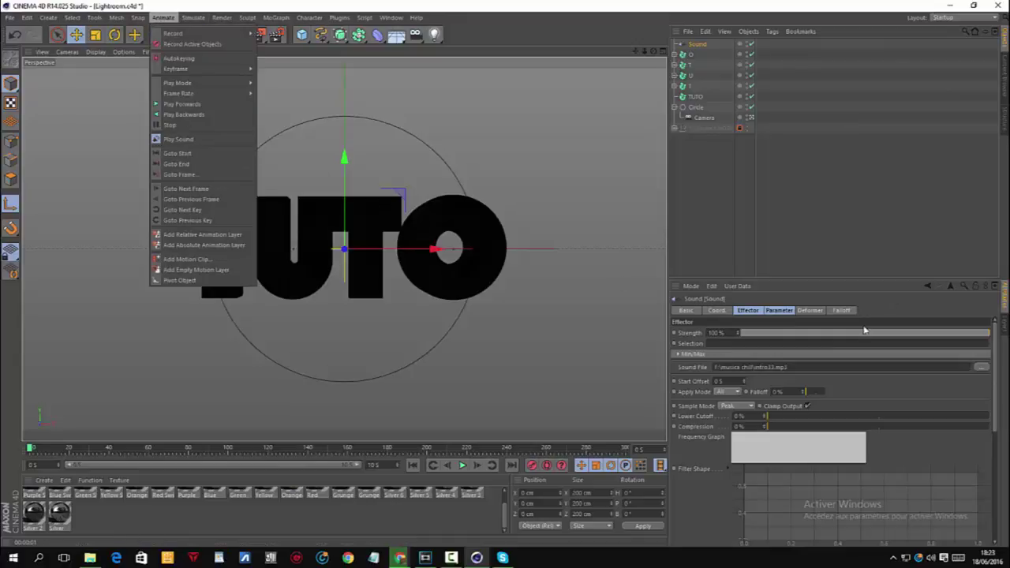
{"action": "left_click", "coordinate": [896, 281]}
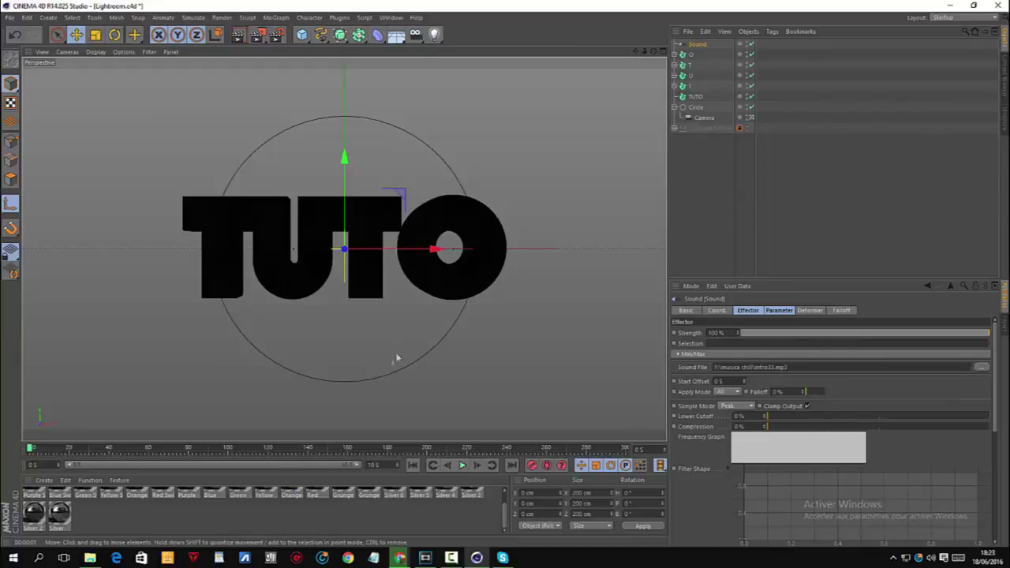
Step: Lower the volume in the Windows volume mixer and close the mixer
{"action": "right_click", "coordinate": [929, 559]}
{"action": "left_click", "coordinate": [935, 476]}
{"action": "left_click_drag", "start_coordinate": [913, 452], "coordinate": [911, 466]}
{"action": "left_click", "coordinate": [996, 374]}
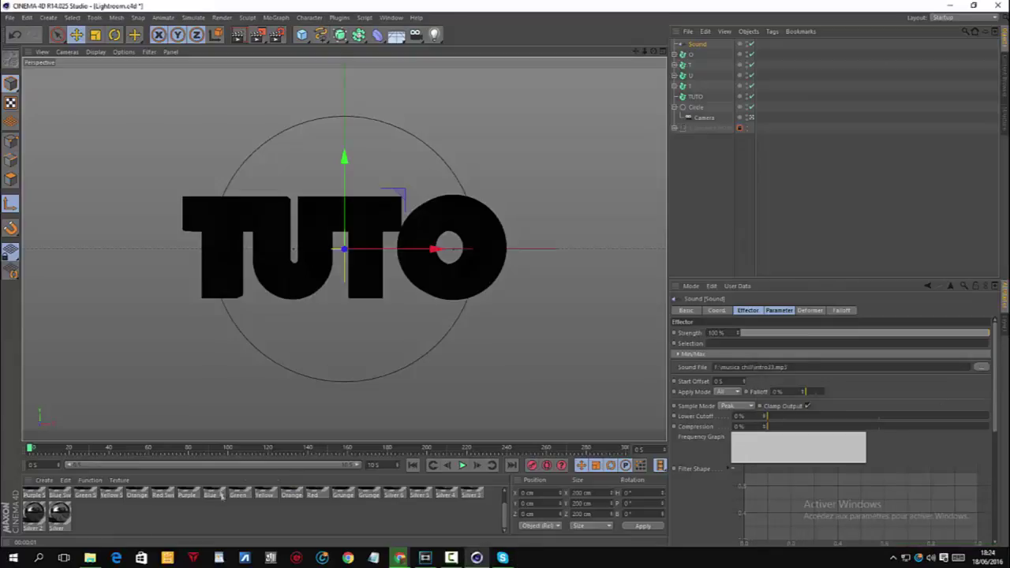
Step: Play the music, scrub around frame 60 to locate the first beat, and return to frame 0
{"action": "left_click", "coordinate": [463, 465]}
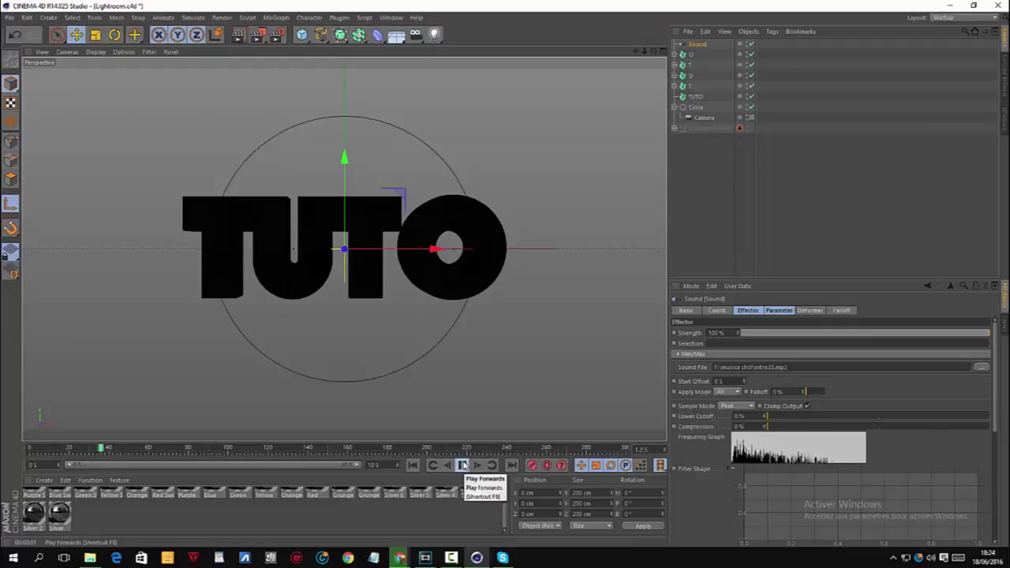
{"action": "left_click", "coordinate": [463, 465]}
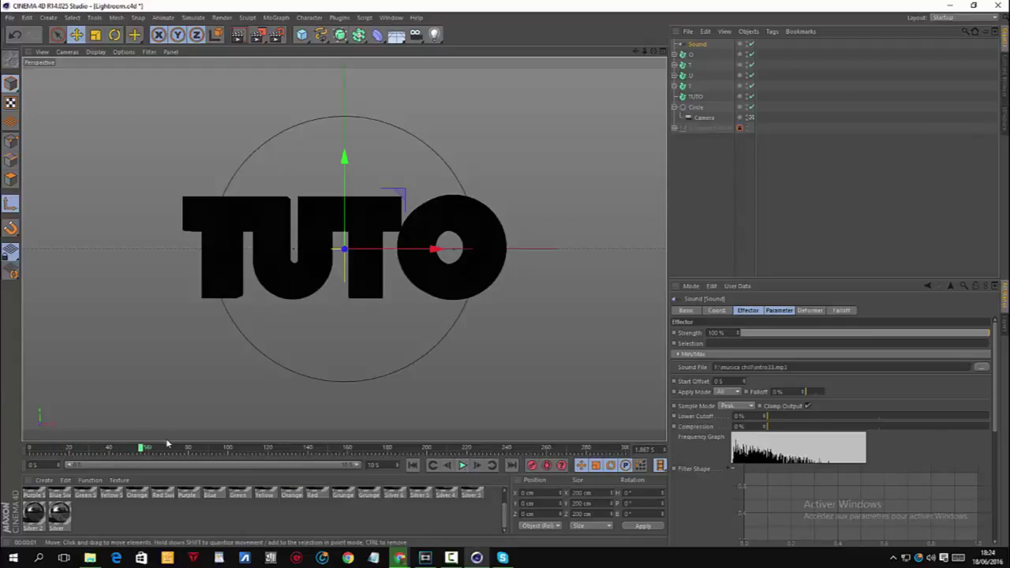
{"action": "left_click_drag", "start_coordinate": [141, 447], "coordinate": [147, 449]}
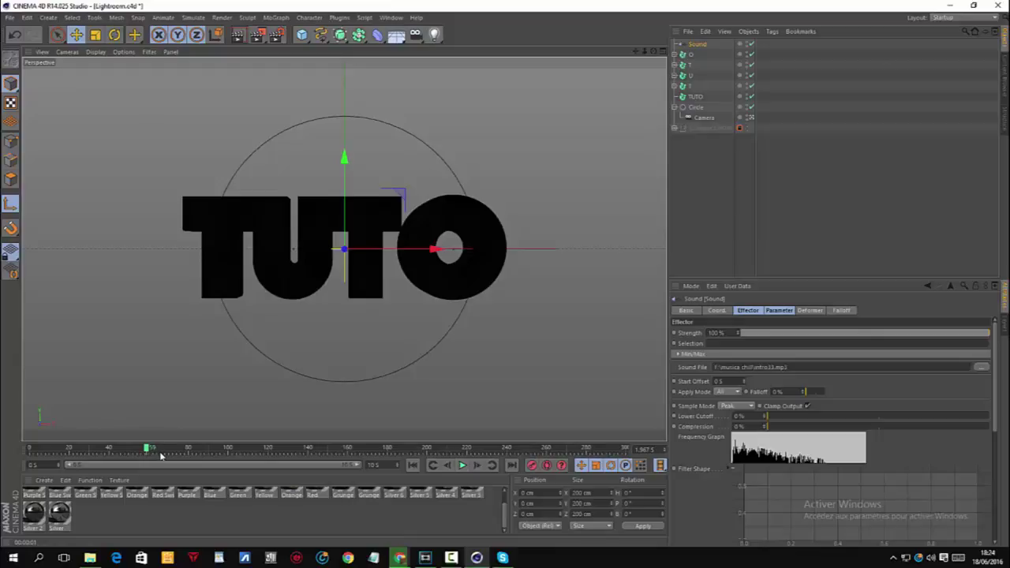
{"action": "left_click_drag", "start_coordinate": [152, 449], "coordinate": [2, 450]}
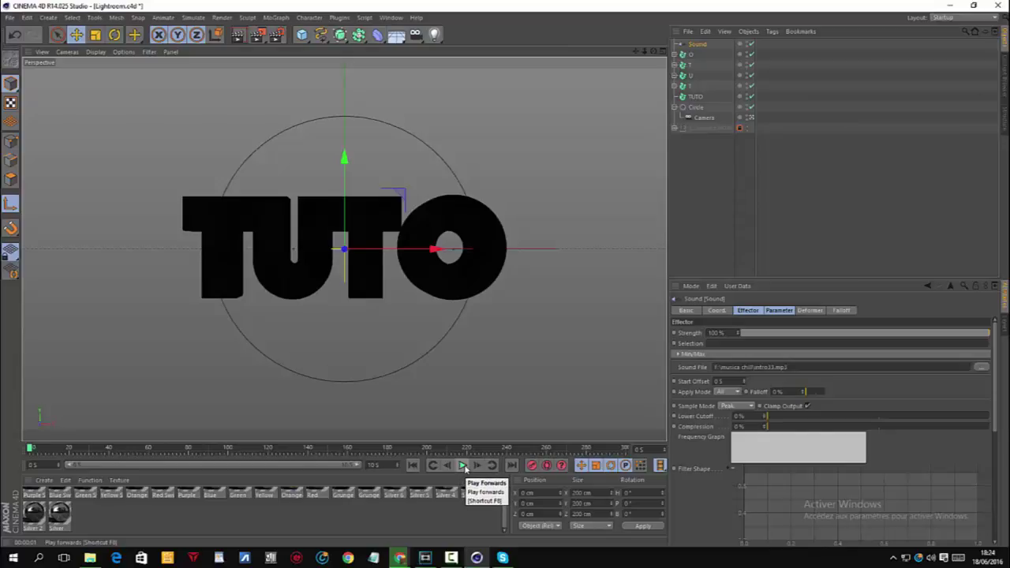
Step: Replay the opening seconds to pinpoint the first beat and park the playhead at frame 60
{"action": "left_click", "coordinate": [463, 466]}
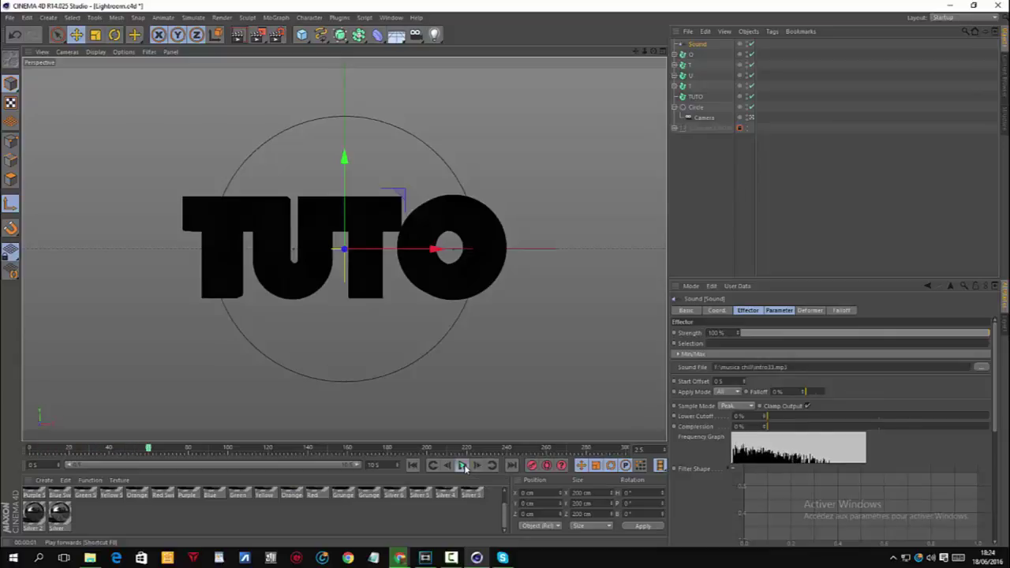
{"action": "left_click", "coordinate": [463, 465]}
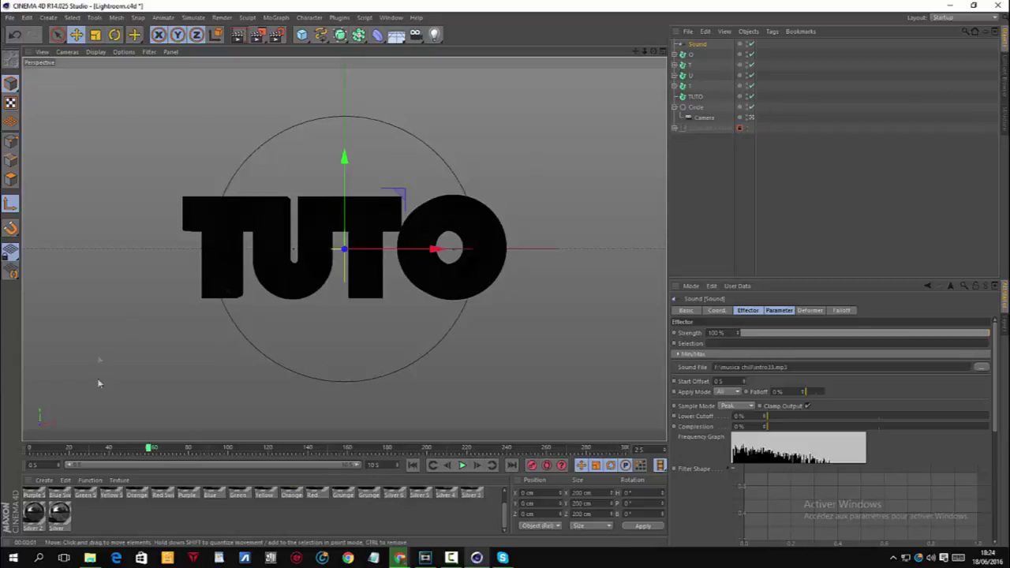
{"action": "left_click", "coordinate": [65, 446]}
{"action": "left_click", "coordinate": [463, 465]}
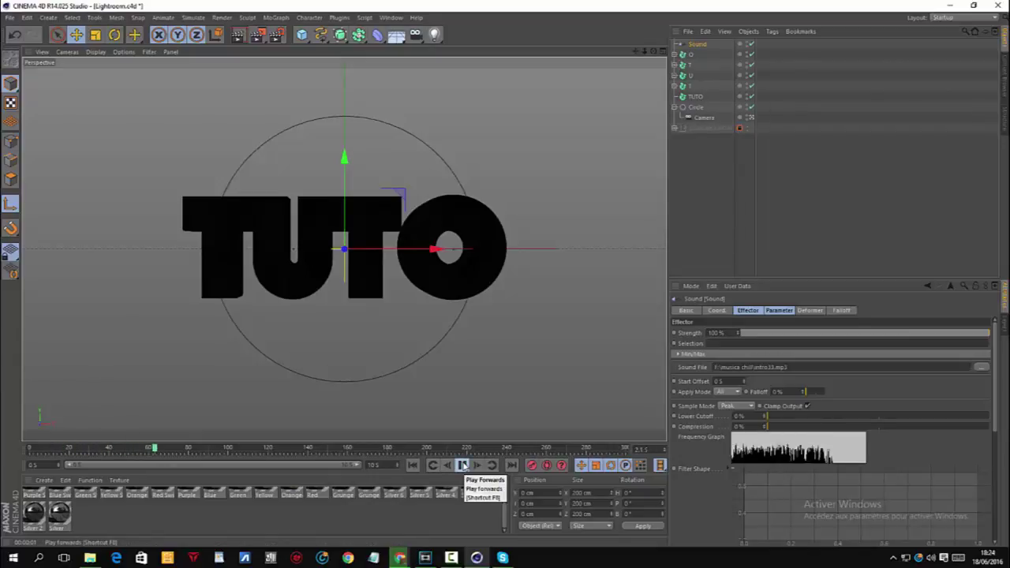
{"action": "left_click", "coordinate": [462, 465]}
{"action": "left_click", "coordinate": [168, 454]}
{"action": "mouse_move", "coordinate": [168, 453]}
{"action": "left_mouse_down"}
{"action": "mouse_move", "coordinate": [140, 449]}
{"action": "mouse_move", "coordinate": [149, 451]}
{"action": "left_mouse_up"}
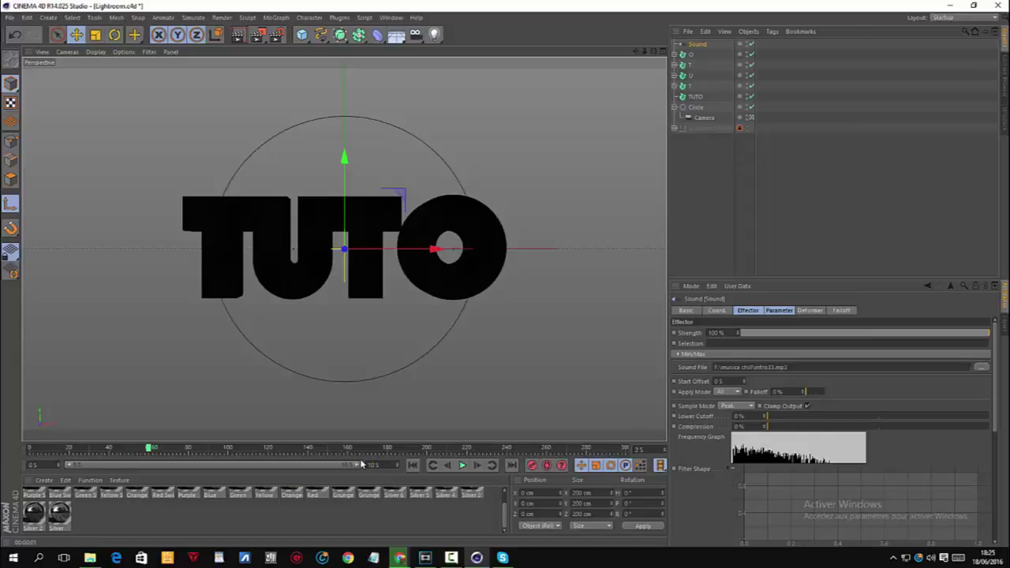
Step: Check the Animation Unit setting in the Units preferences, keeping Seconds selected
{"action": "left_click", "coordinate": [15, 19]}
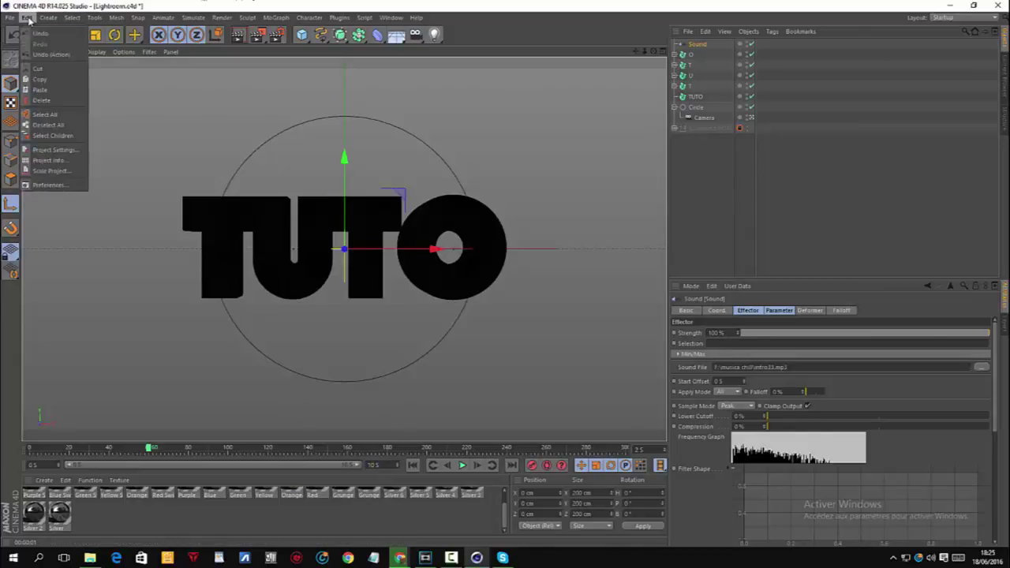
{"action": "left_click", "coordinate": [43, 187]}
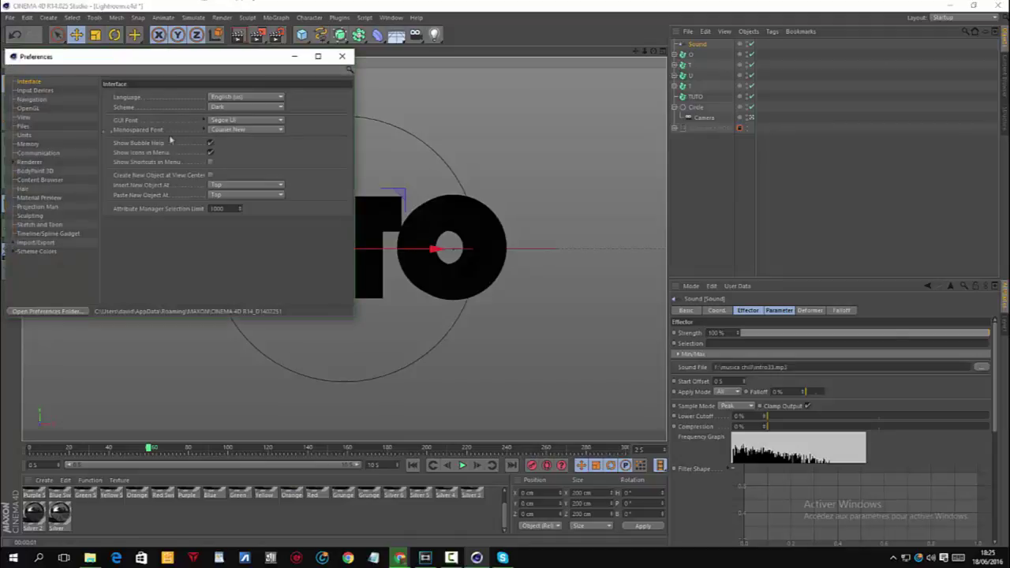
{"action": "left_click", "coordinate": [25, 135]}
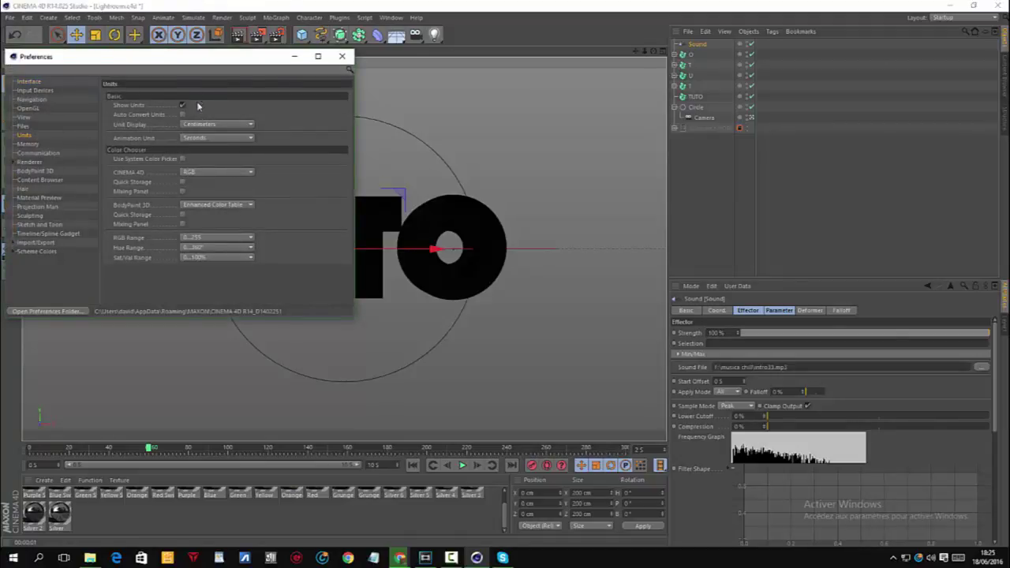
{"action": "left_click", "coordinate": [202, 139]}
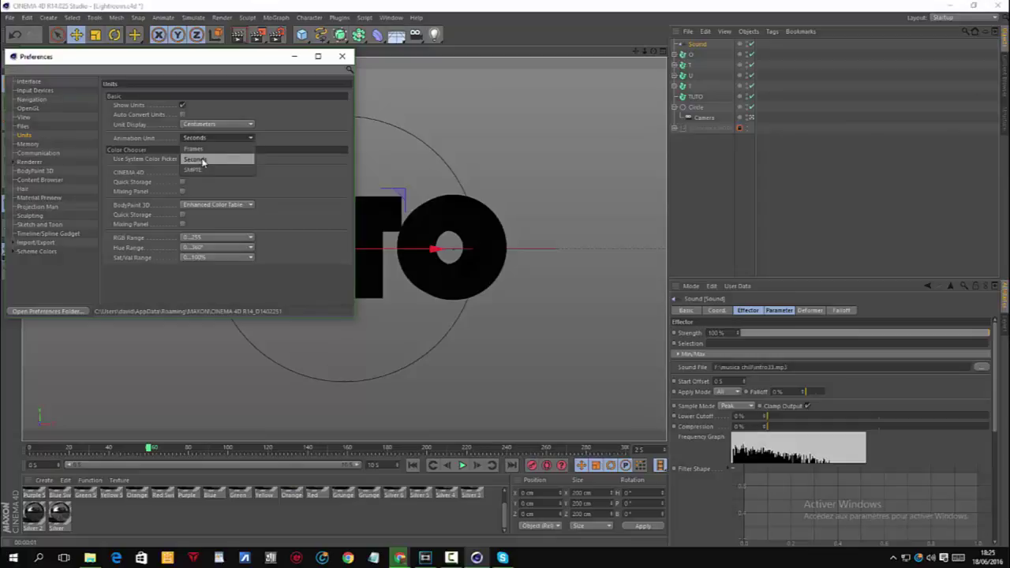
{"action": "left_click", "coordinate": [228, 160]}
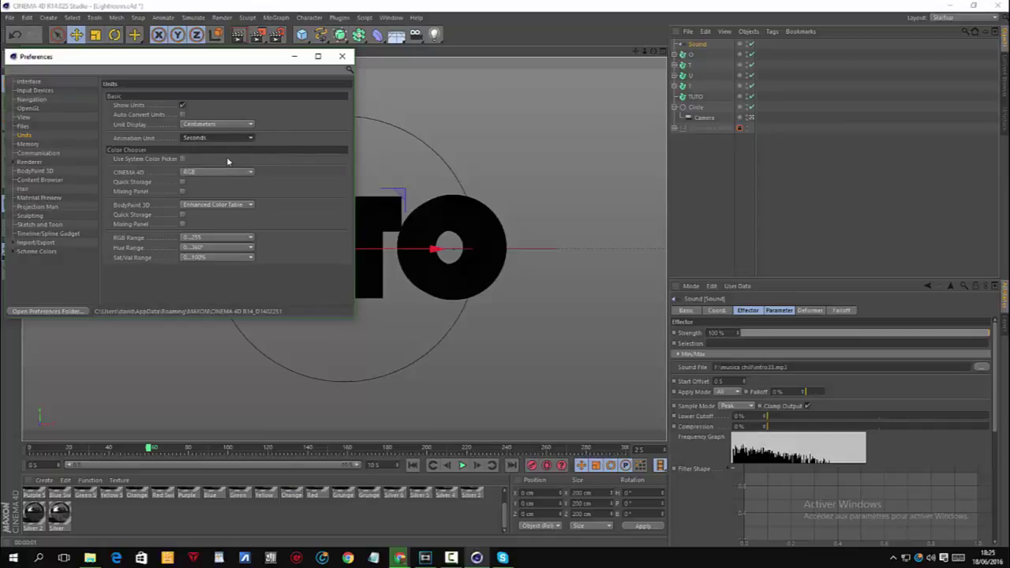
Step: Look through the Interface Colors list under Scheme Colors and close the Preferences
{"action": "left_click", "coordinate": [38, 251]}
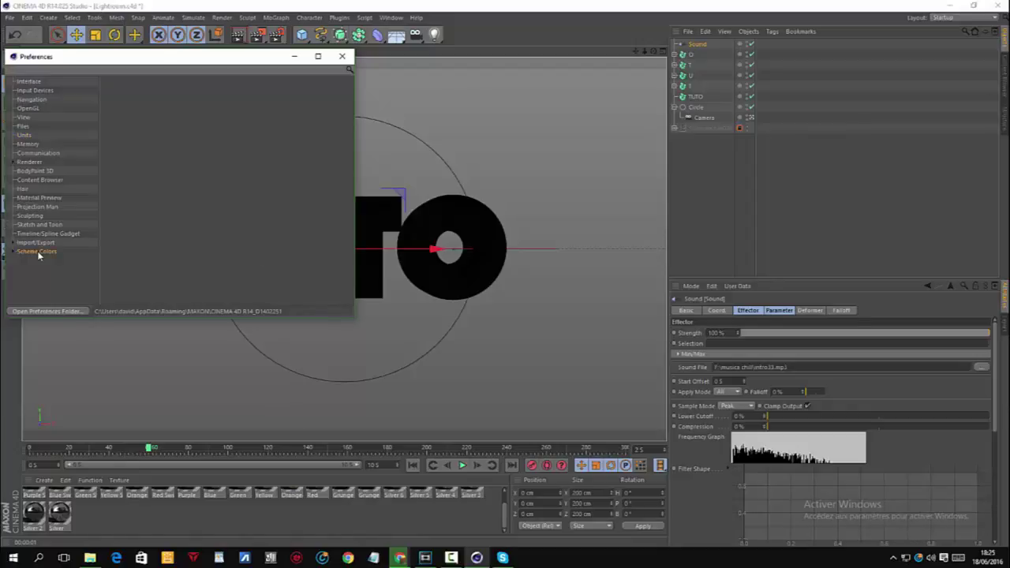
{"action": "left_click", "coordinate": [23, 253]}
{"action": "scroll", "coordinate": [225, 169], "scroll_direction": "down", "scroll_amount": 5}
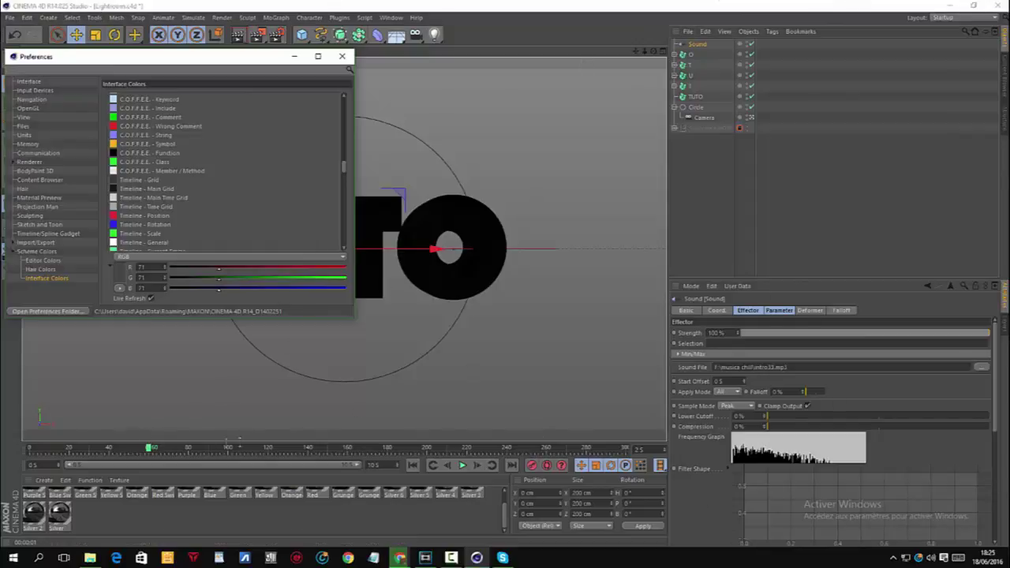
{"action": "left_click", "coordinate": [341, 56]}
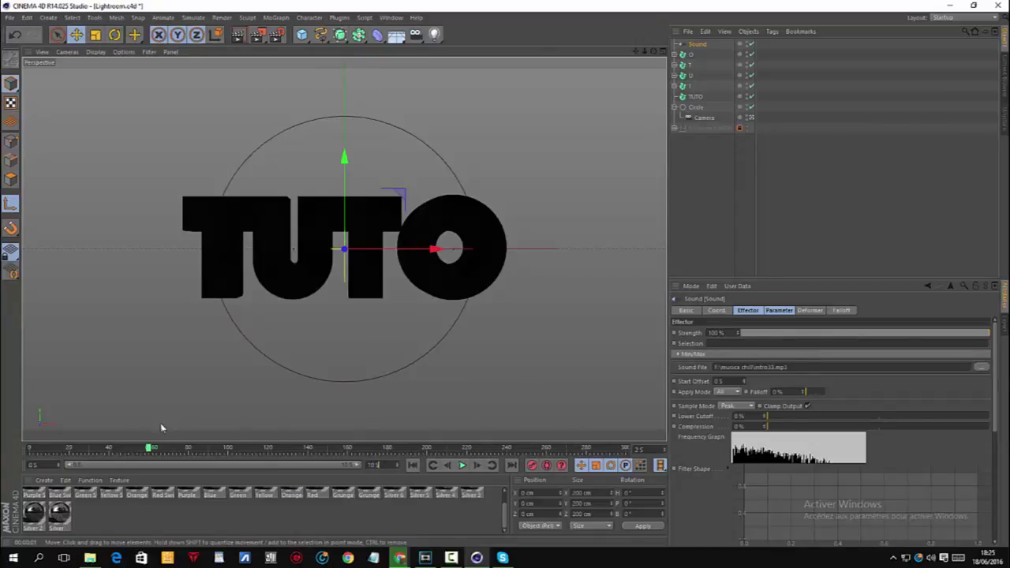
Step: Scrub the timeline between frames 0 and 60 to review the first beat's timing, ending at frame 0
{"action": "left_click_drag", "start_coordinate": [149, 449], "coordinate": [29, 449]}
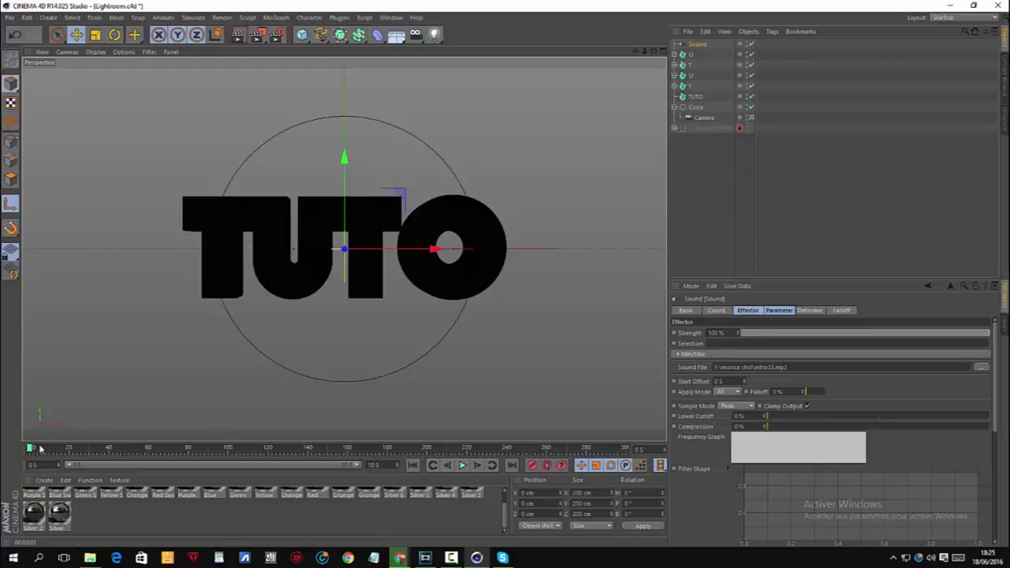
{"action": "left_click_drag", "start_coordinate": [31, 448], "coordinate": [150, 449]}
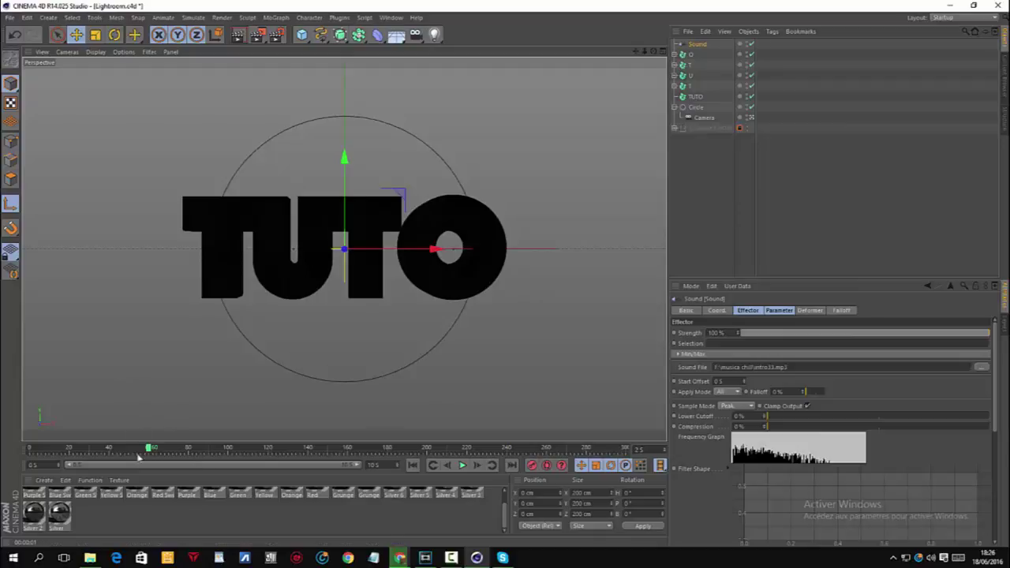
{"action": "left_click_drag", "start_coordinate": [148, 447], "coordinate": [29, 447]}
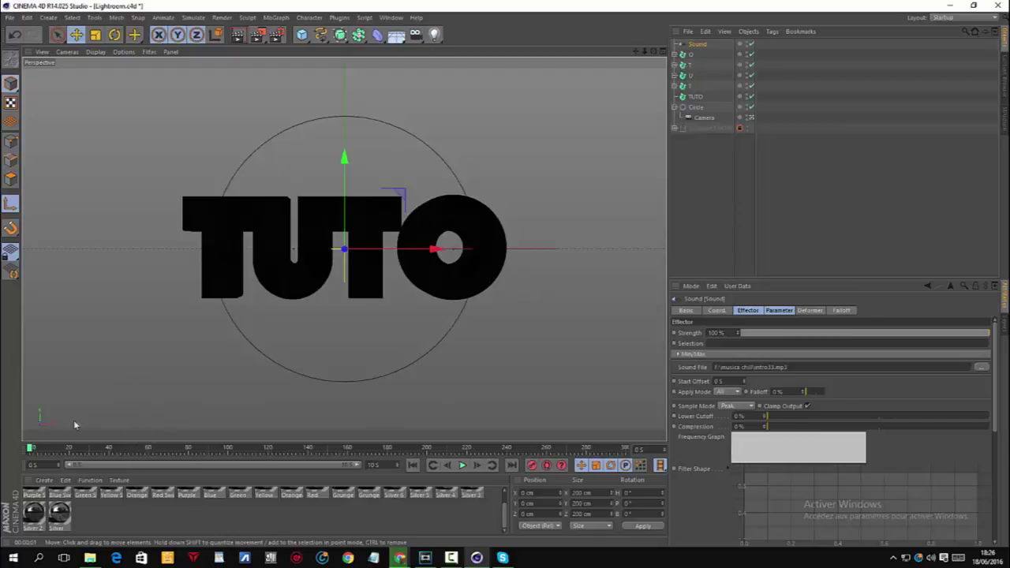
Step: Rotate the Circle carrying the camera to about H 112°, P 0.3°, B -72.5° and record a keyframe at frame 0
{"action": "left_click", "coordinate": [695, 108]}
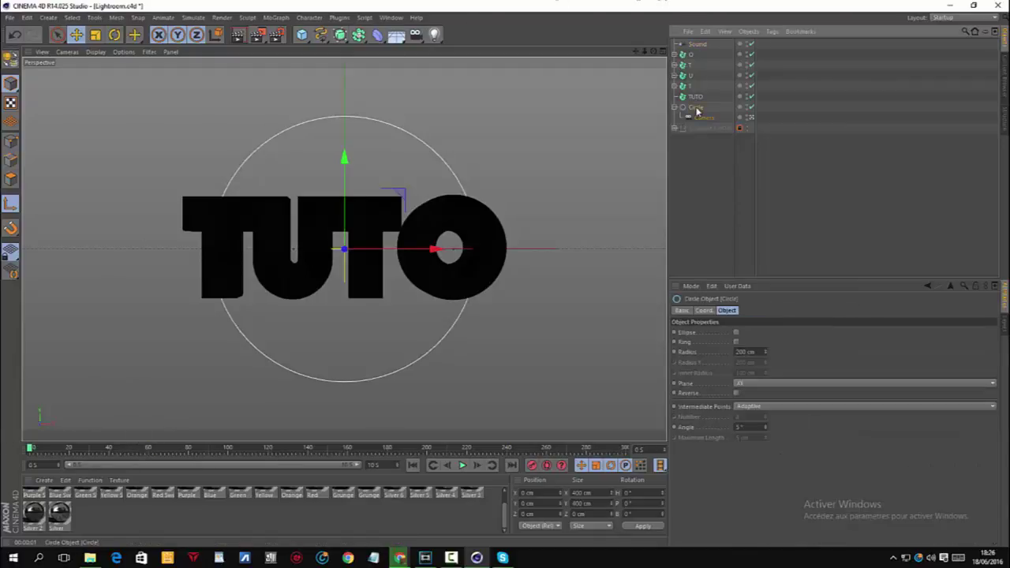
{"action": "left_click", "coordinate": [115, 35]}
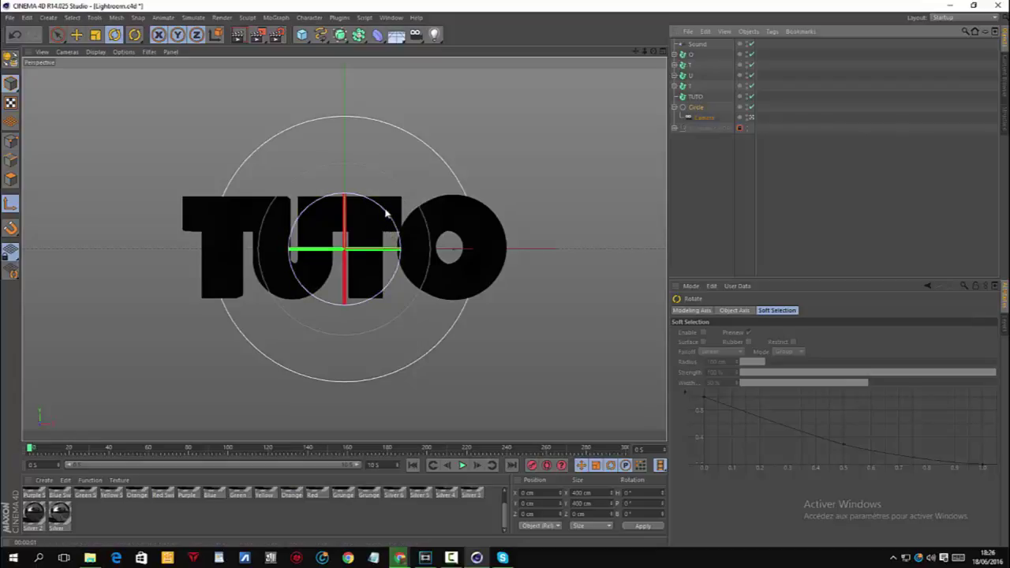
{"action": "left_click_drag", "start_coordinate": [386, 213], "coordinate": [394, 225]}
{"action": "left_click", "coordinate": [15, 35]}
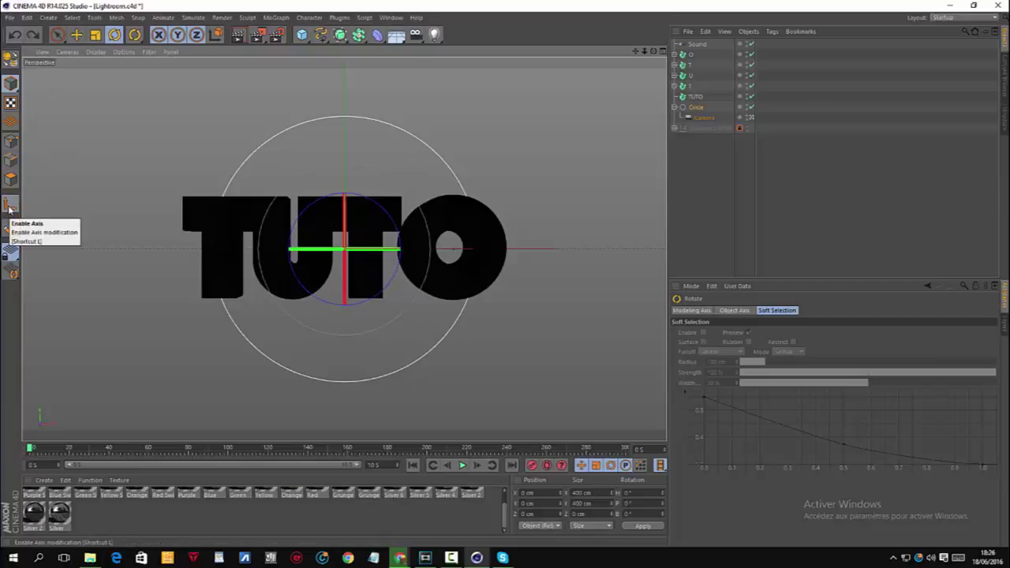
{"action": "left_click_drag", "start_coordinate": [387, 213], "coordinate": [458, 262]}
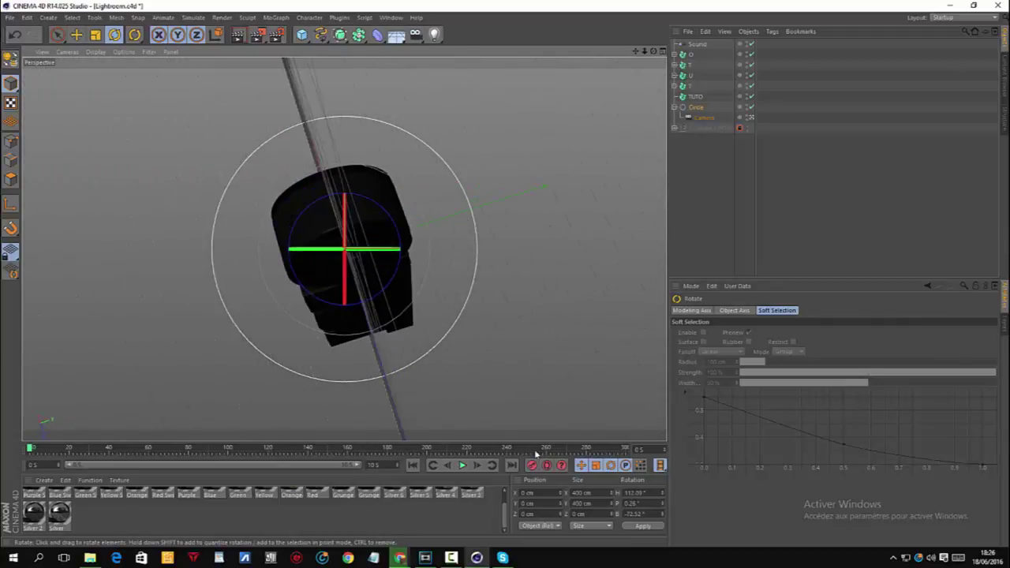
Step: At frame 55, rotate the Circle to about H 105.3°, P 7.8°, B -87.4° and record a keyframe
{"action": "left_click_drag", "start_coordinate": [31, 448], "coordinate": [136, 447]}
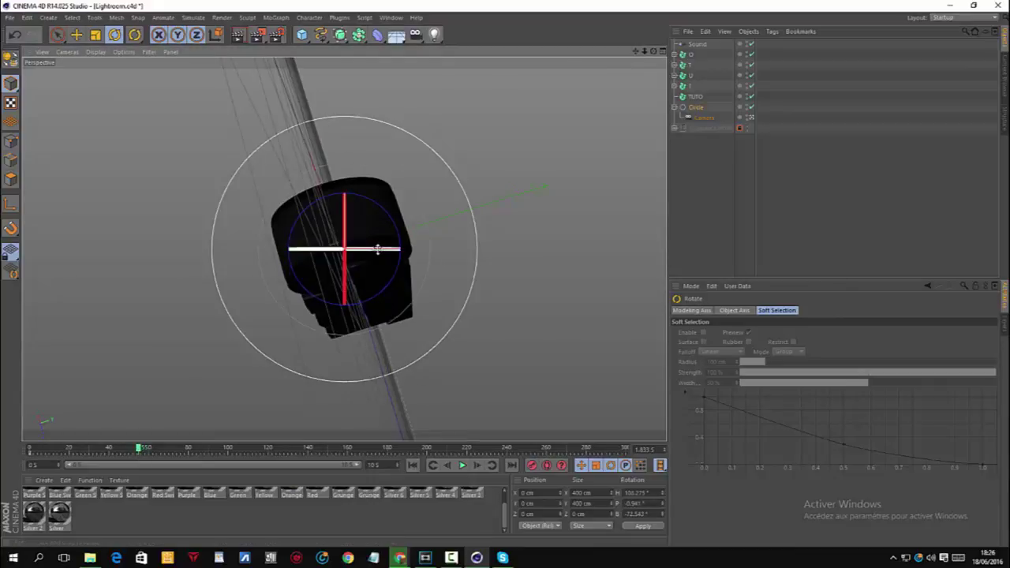
{"action": "left_click_drag", "start_coordinate": [377, 249], "coordinate": [378, 197]}
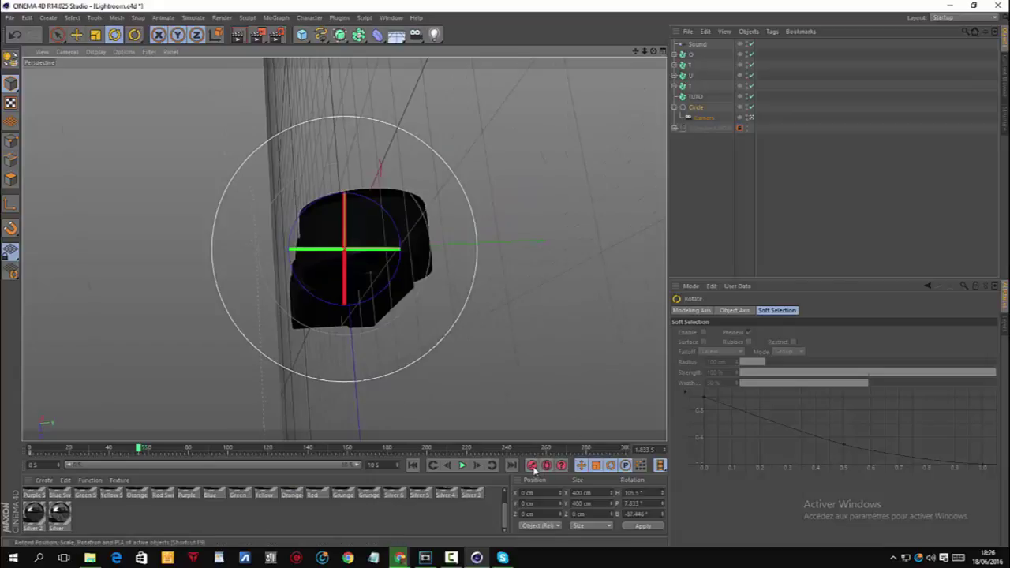
Step: At frame 60, rotate the Circle to about H -17.3°, P -42.2°, B -374.5° and record a keyframe
{"action": "left_click_drag", "start_coordinate": [141, 449], "coordinate": [149, 449]}
{"action": "left_click_drag", "start_coordinate": [383, 210], "coordinate": [339, 142]}
{"action": "left_click_drag", "start_coordinate": [379, 286], "coordinate": [342, 262]}
{"action": "left_click_drag", "start_coordinate": [346, 224], "coordinate": [474, 307]}
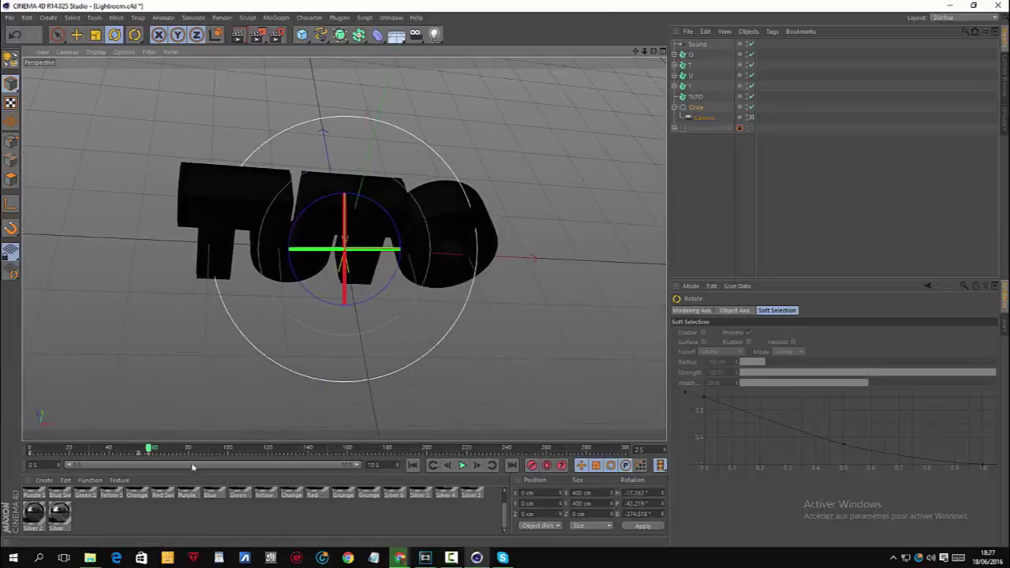
Step: Play the animation from frame 0 to review the camera rotation against the first beat
{"action": "left_click_drag", "start_coordinate": [149, 449], "coordinate": [30, 450]}
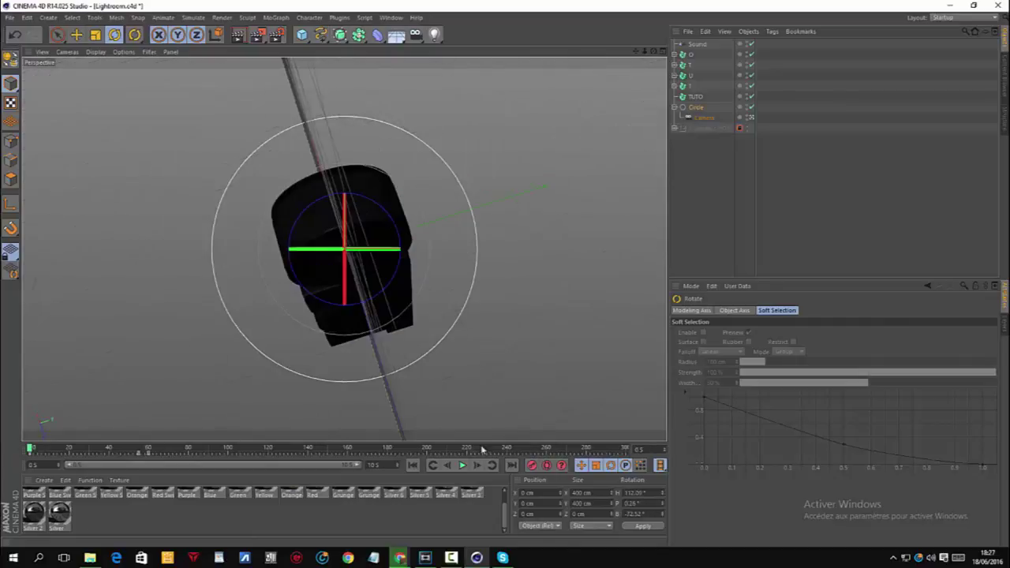
{"action": "left_click", "coordinate": [462, 465]}
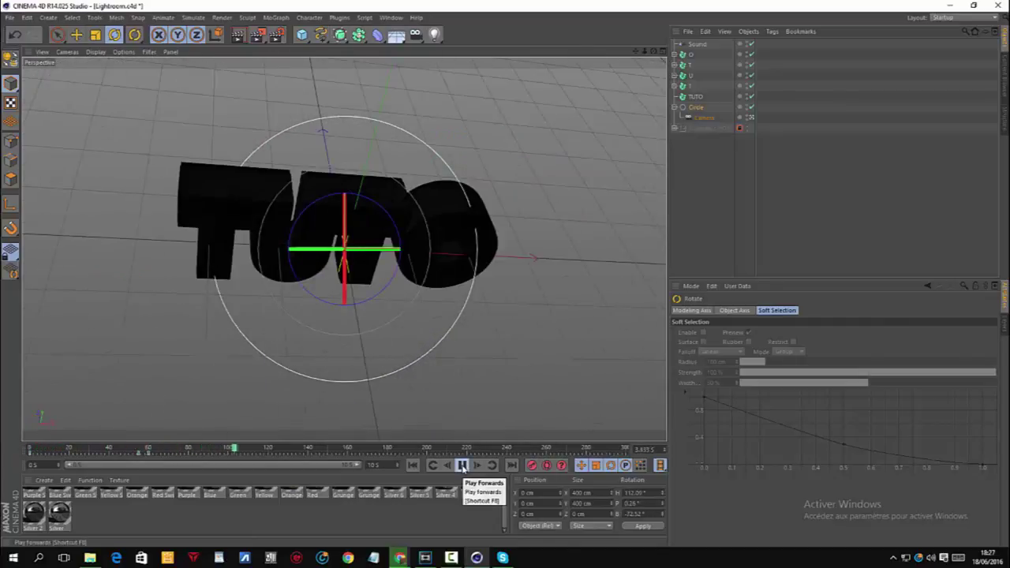
{"action": "left_click", "coordinate": [463, 465]}
Step: Replay the music from frame 60 and again from the start to listen for the next beat
{"action": "left_click_drag", "start_coordinate": [260, 449], "coordinate": [149, 464]}
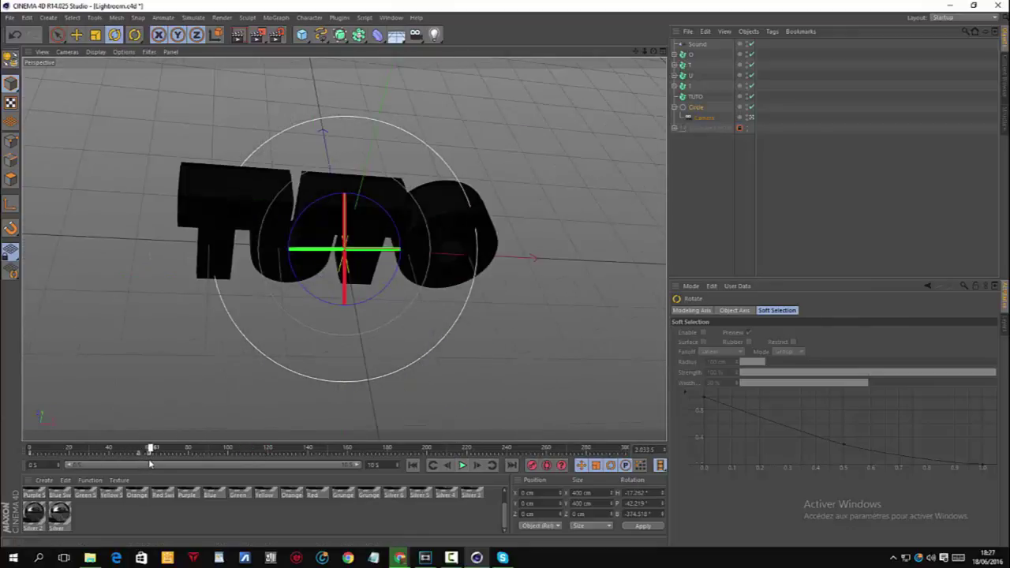
{"action": "left_click", "coordinate": [461, 467]}
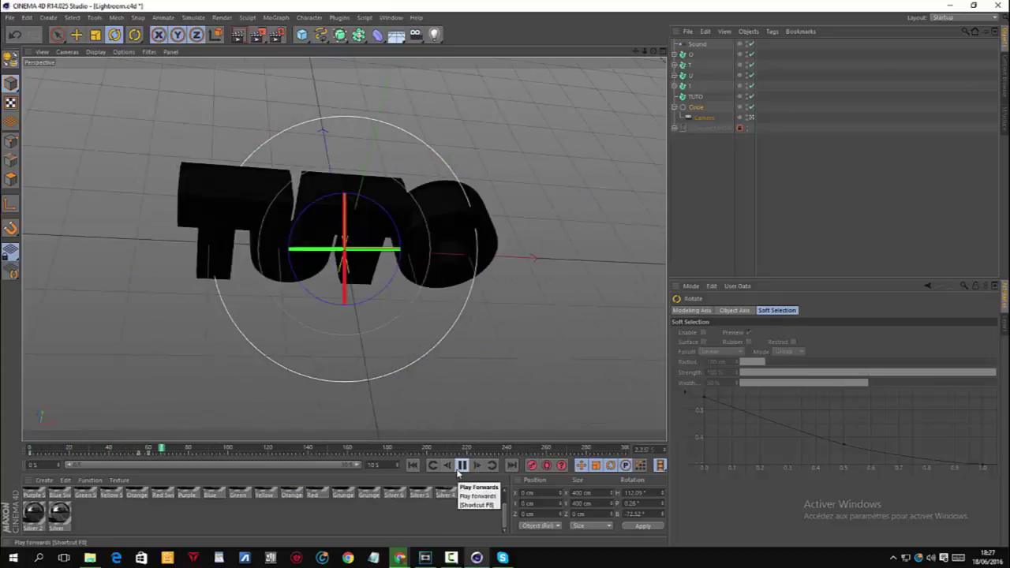
{"action": "left_click", "coordinate": [462, 465]}
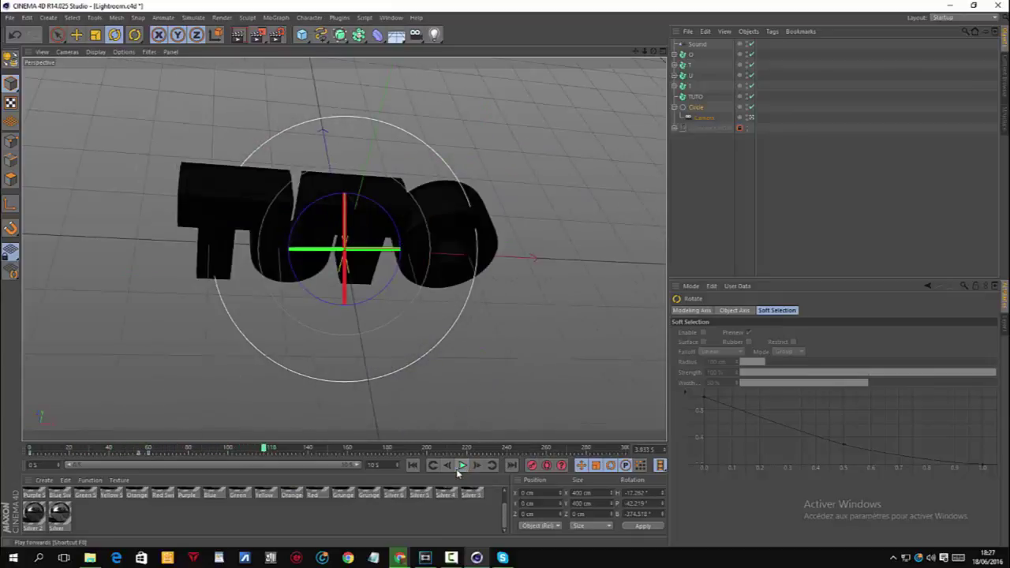
{"action": "left_click_drag", "start_coordinate": [245, 444], "coordinate": [15, 401]}
{"action": "left_click", "coordinate": [463, 466]}
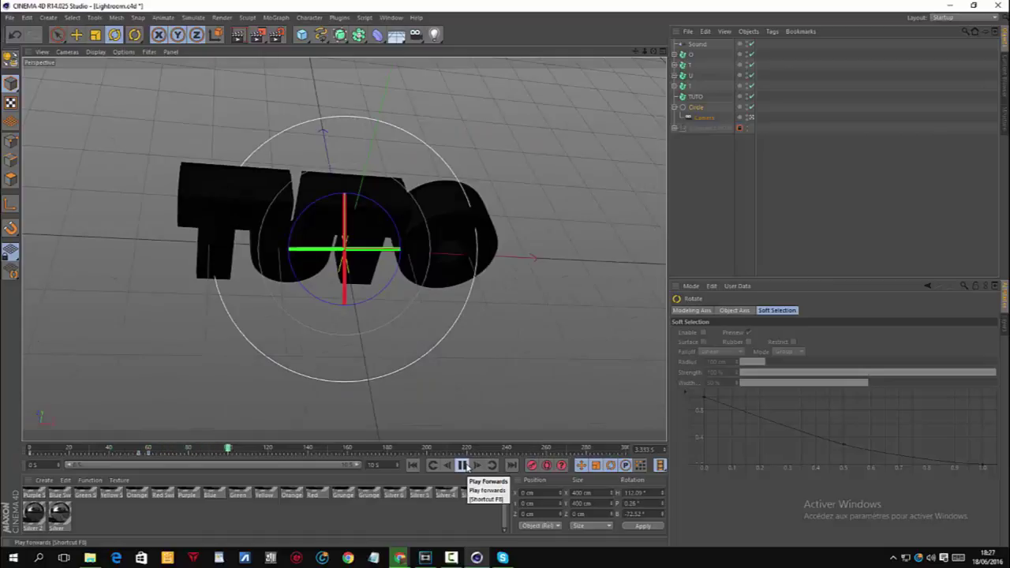
{"action": "left_click", "coordinate": [463, 465]}
Step: Replay the section around frame 100 to pinpoint the second beat and stop the playhead at frame 110
{"action": "left_click", "coordinate": [223, 447]}
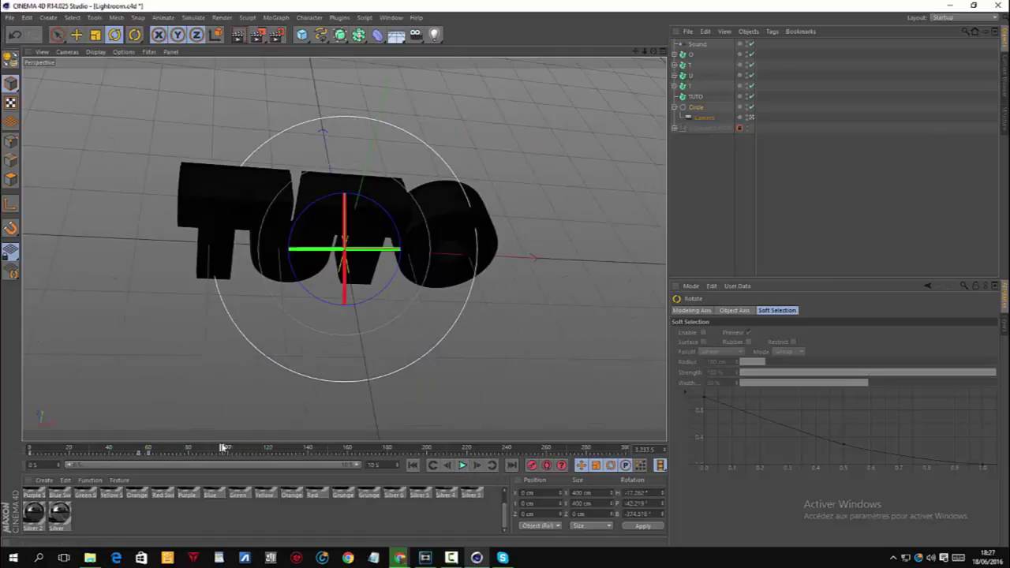
{"action": "left_click", "coordinate": [463, 465]}
{"action": "left_click", "coordinate": [463, 466]}
{"action": "left_click_drag", "start_coordinate": [264, 448], "coordinate": [198, 448]}
{"action": "left_click", "coordinate": [463, 465]}
{"action": "left_click", "coordinate": [463, 465]}
{"action": "left_click", "coordinate": [463, 465]}
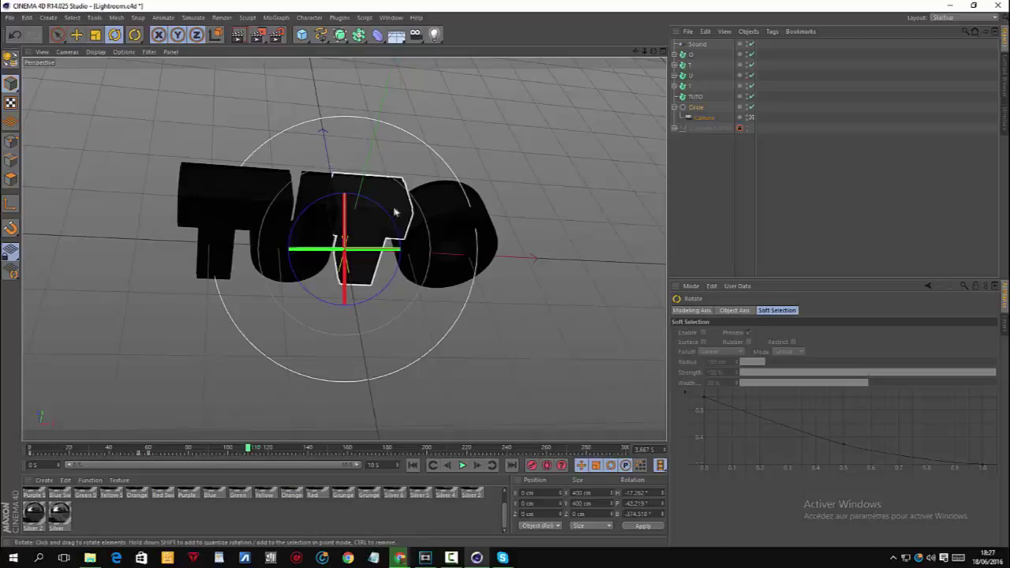
Step: At frame 110, rotate the Circle to about H 19.1°, P -31.6°, B -355.3° and record a keyframe
{"action": "left_click_drag", "start_coordinate": [394, 218], "coordinate": [351, 245]}
{"action": "left_click", "coordinate": [531, 466]}
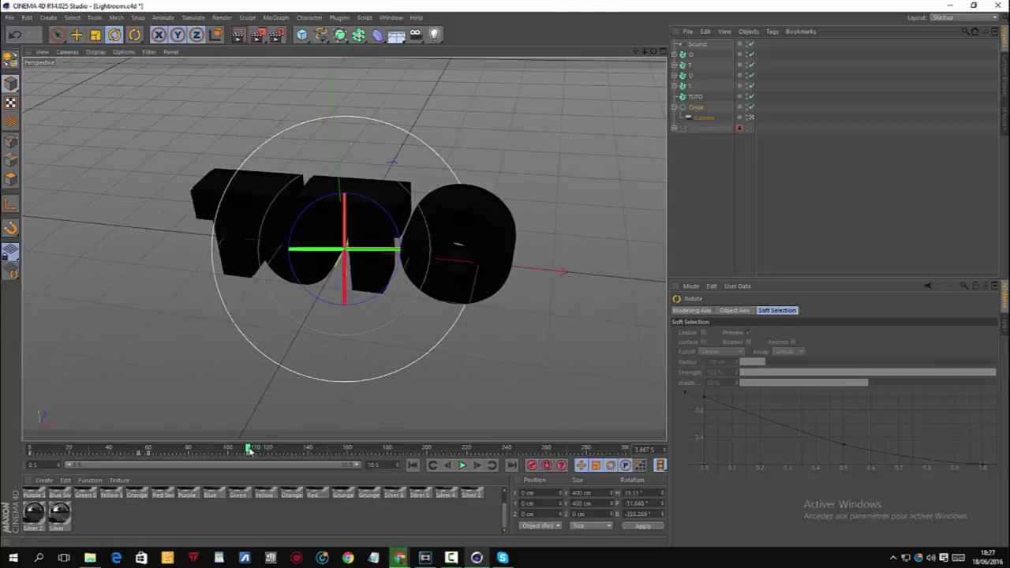
Step: At frame 115, keyframe the Circle at about H 27.6°, P -23.8°, B -237° and play the animation from frame 0
{"action": "left_click_drag", "start_coordinate": [365, 252], "coordinate": [332, 315]}
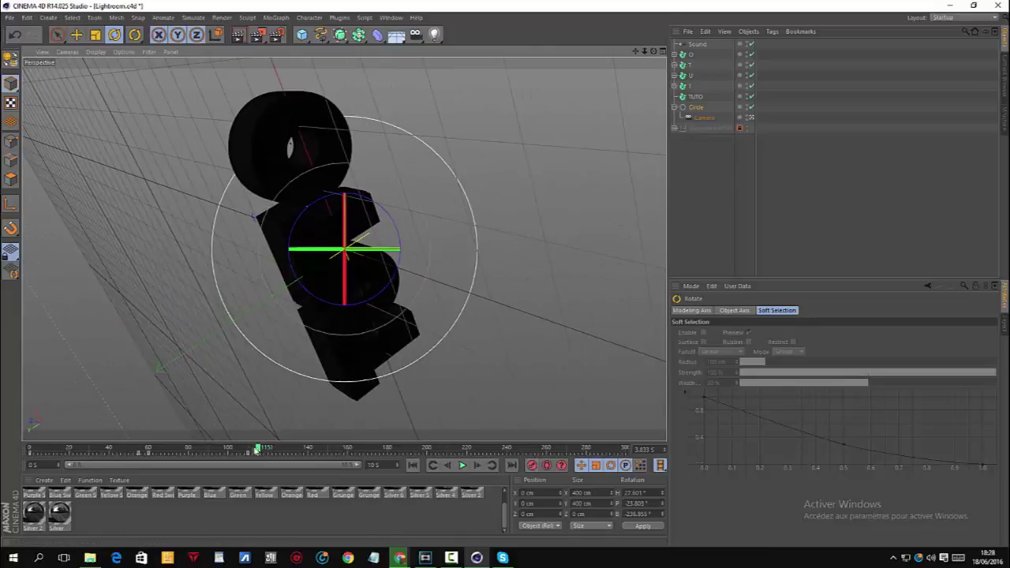
{"action": "left_click_drag", "start_coordinate": [259, 448], "coordinate": [29, 448]}
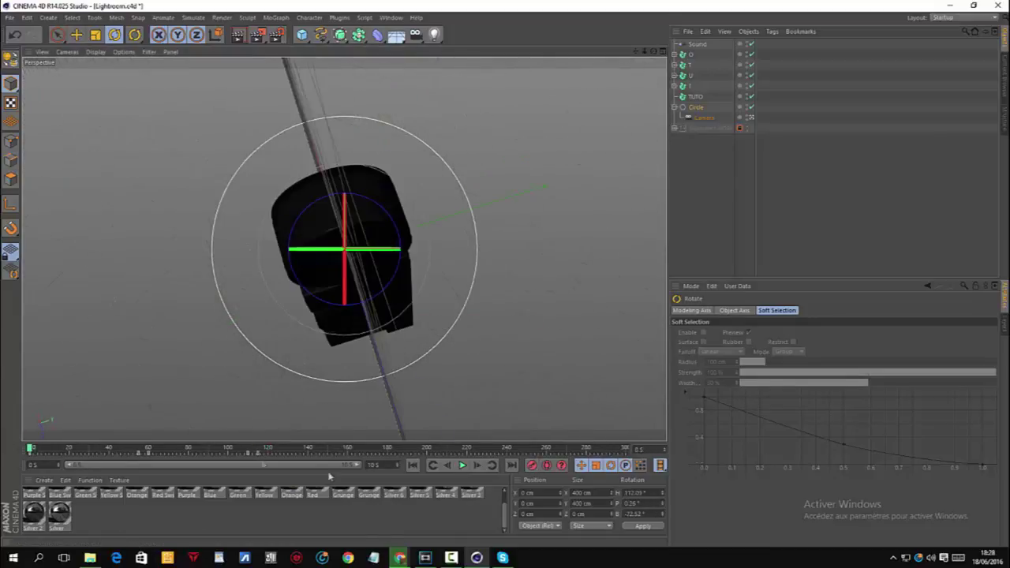
{"action": "left_click", "coordinate": [463, 466]}
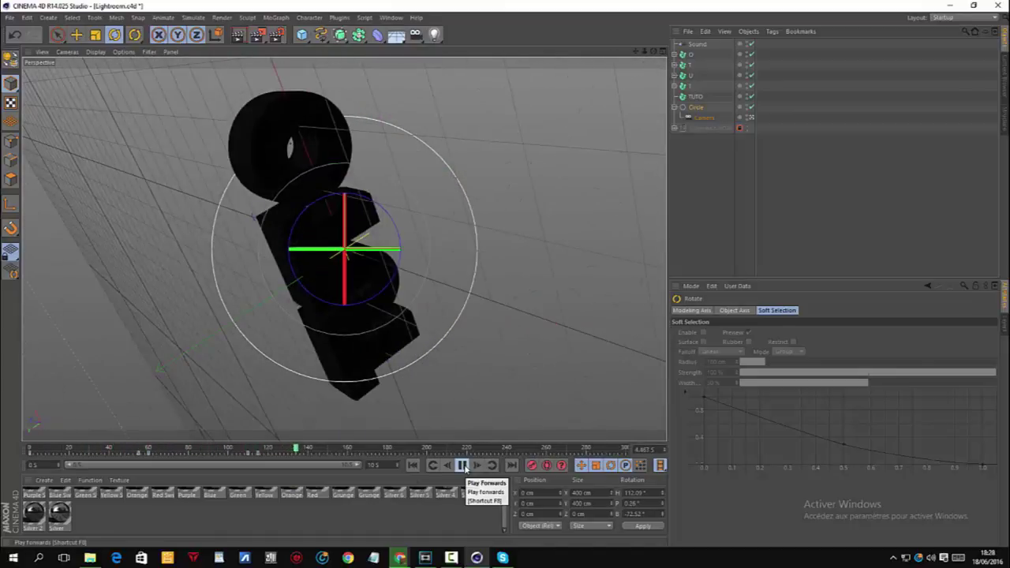
{"action": "left_click", "coordinate": [463, 465]}
Step: Replay the music from around frames 85 and 74 to pinpoint the next beat and stop the playhead at frame 130
{"action": "left_click_drag", "start_coordinate": [323, 448], "coordinate": [198, 448]}
{"action": "left_click", "coordinate": [463, 465]}
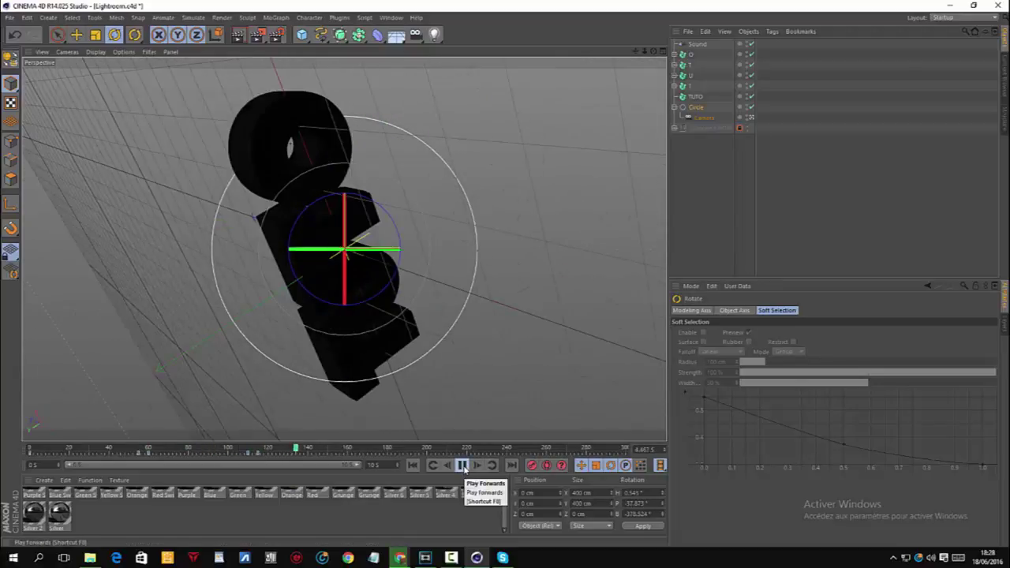
{"action": "left_click", "coordinate": [463, 465]}
{"action": "left_click_drag", "start_coordinate": [312, 448], "coordinate": [177, 448]}
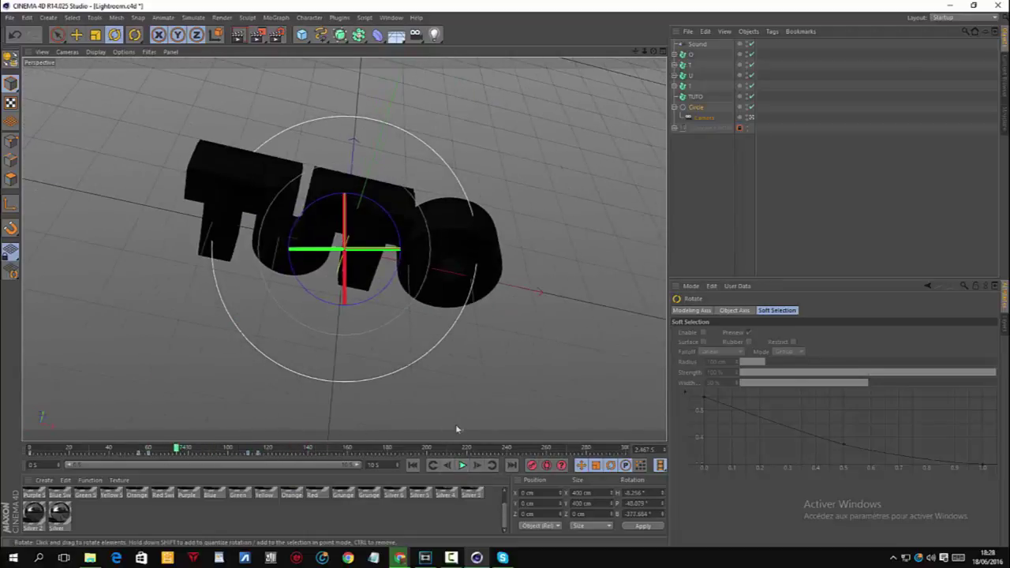
{"action": "left_click", "coordinate": [463, 465]}
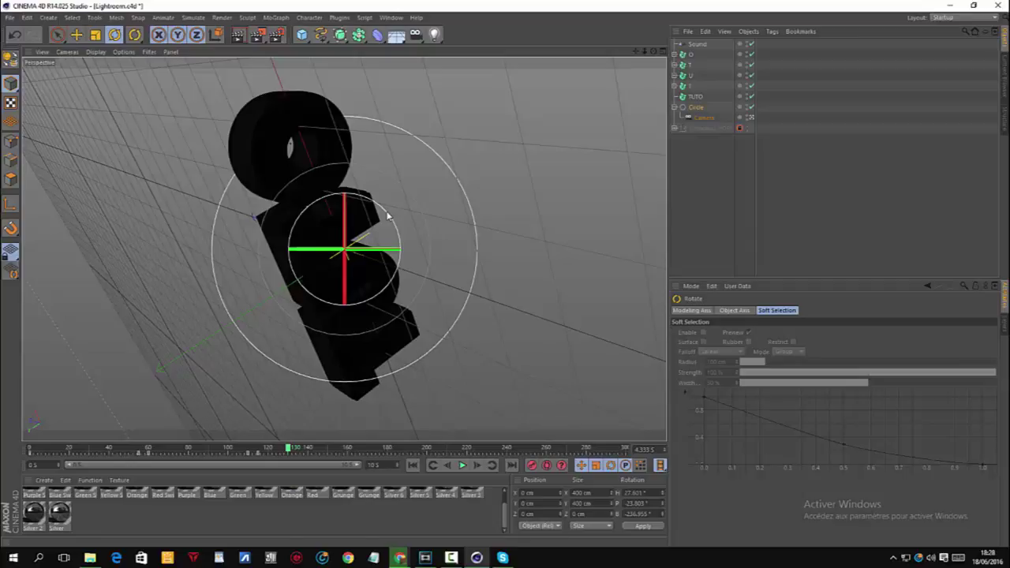
Step: Keyframe the Circle's rotation at about H 13.7°, P -26.8°, B -244° on frame 130 and H -52.2°, P -0.1°, B -387.8° on frame 135
{"action": "left_click_drag", "start_coordinate": [388, 216], "coordinate": [521, 400]}
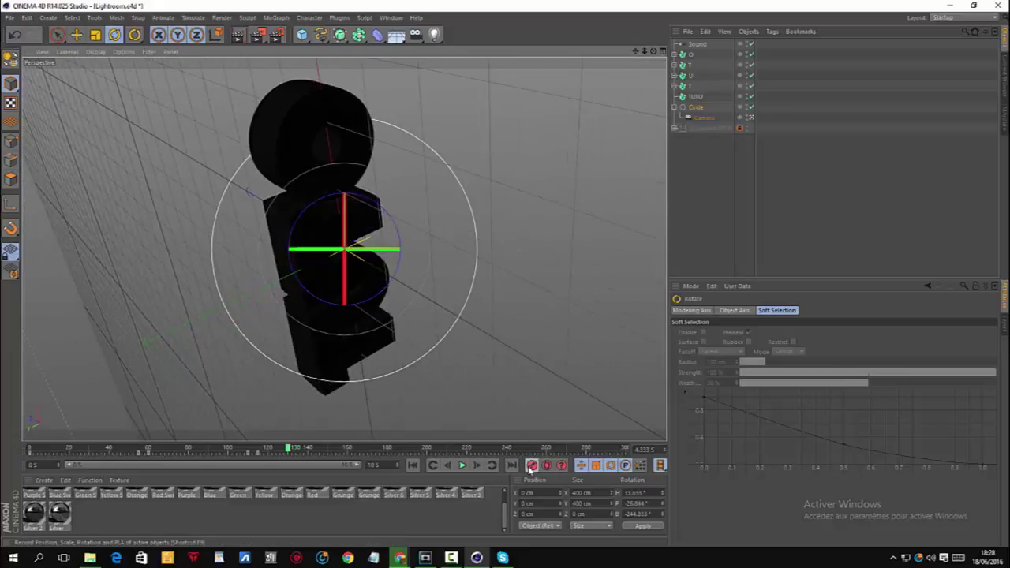
{"action": "left_click", "coordinate": [289, 448]}
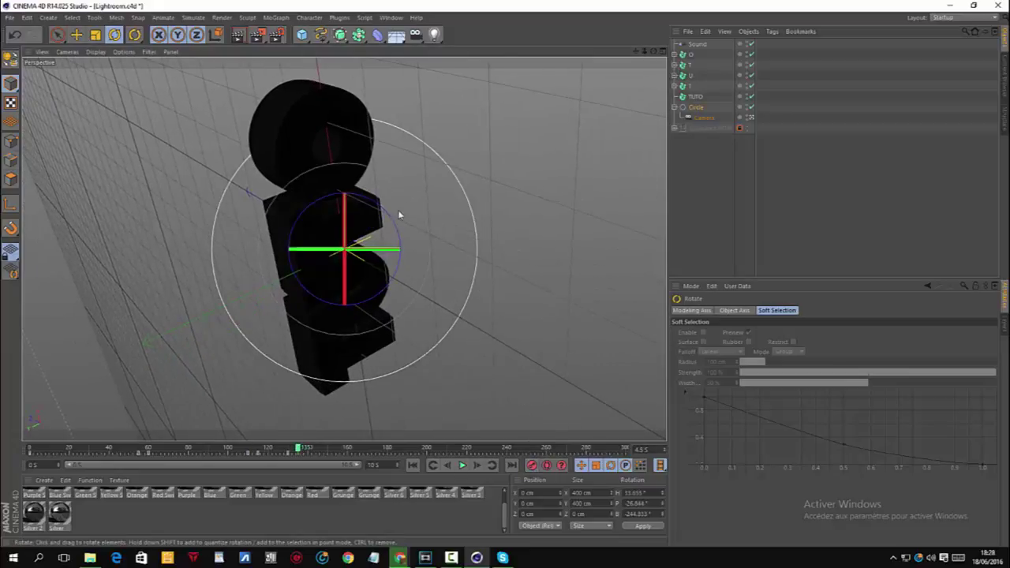
{"action": "left_click_drag", "start_coordinate": [385, 249], "coordinate": [303, 288]}
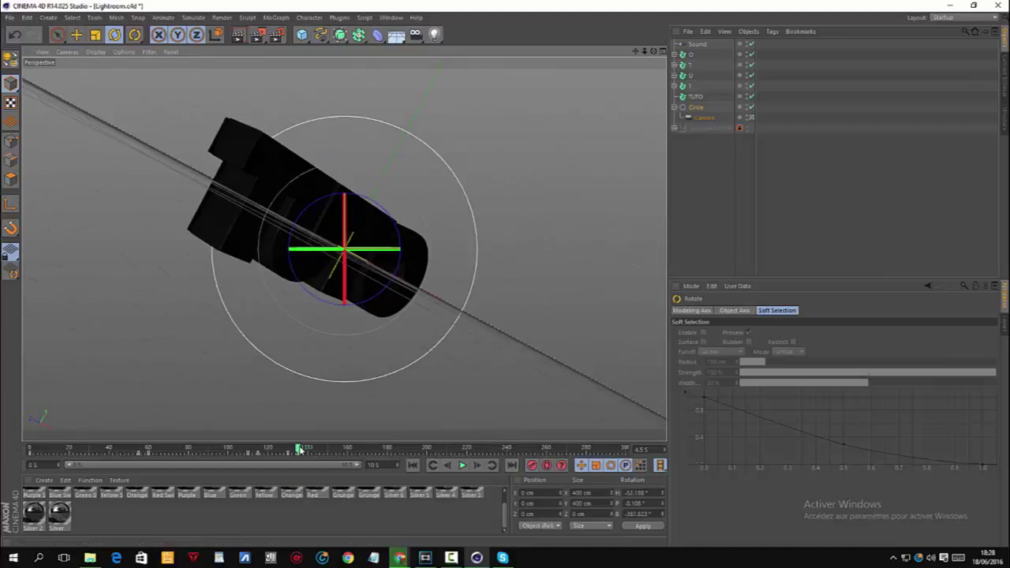
Step: Play the animation from frame 0 and again from frame 119 to check the rotations against the music
{"action": "left_click", "coordinate": [412, 464]}
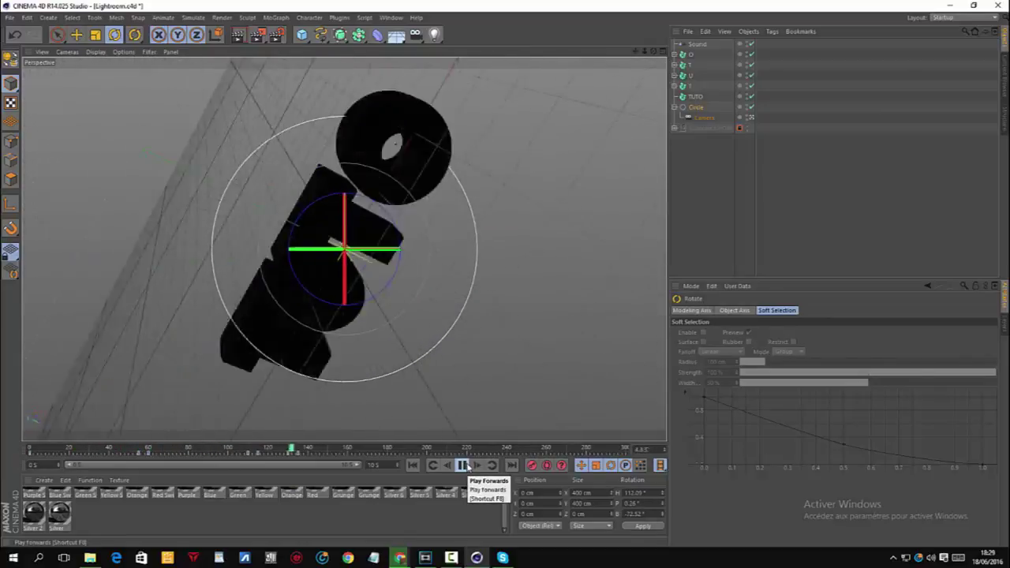
{"action": "left_click", "coordinate": [463, 465]}
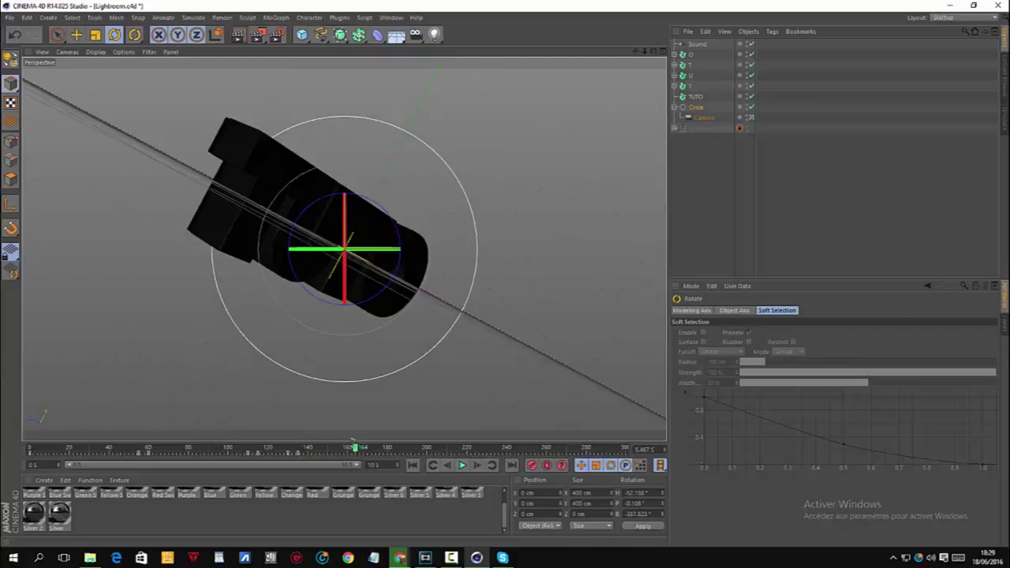
{"action": "mouse_move", "coordinate": [262, 451]}
{"action": "left_mouse_down"}
{"action": "mouse_move", "coordinate": [294, 451]}
{"action": "mouse_move", "coordinate": [246, 451]}
{"action": "mouse_move", "coordinate": [305, 452]}
{"action": "mouse_move", "coordinate": [268, 452]}
{"action": "left_mouse_up"}
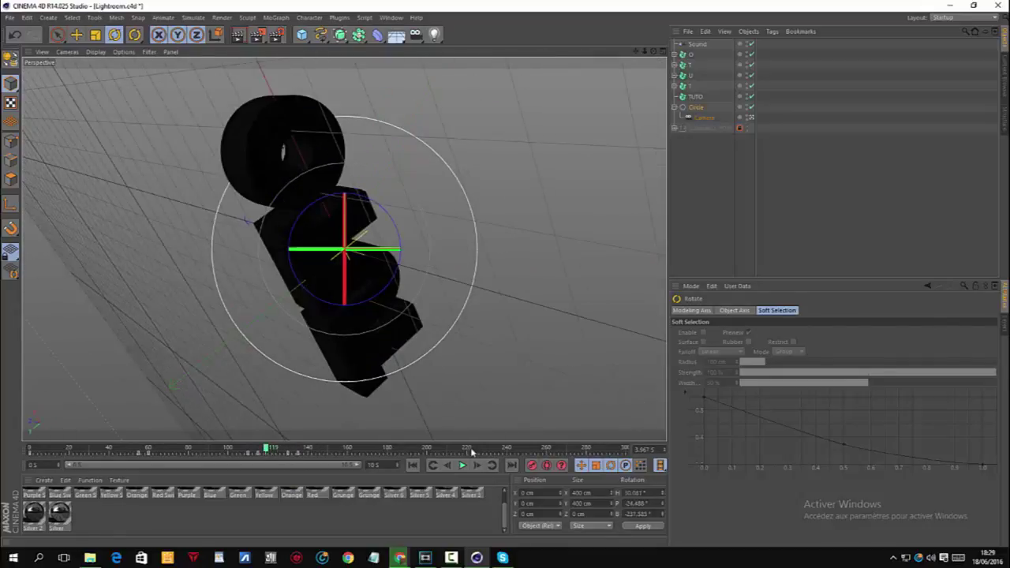
{"action": "left_click", "coordinate": [462, 466]}
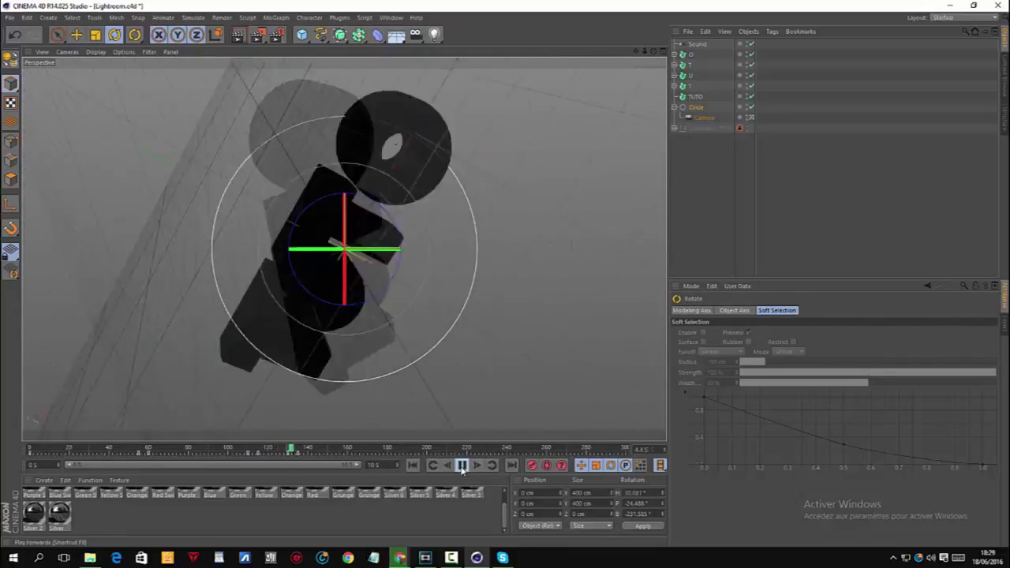
{"action": "left_click", "coordinate": [462, 467]}
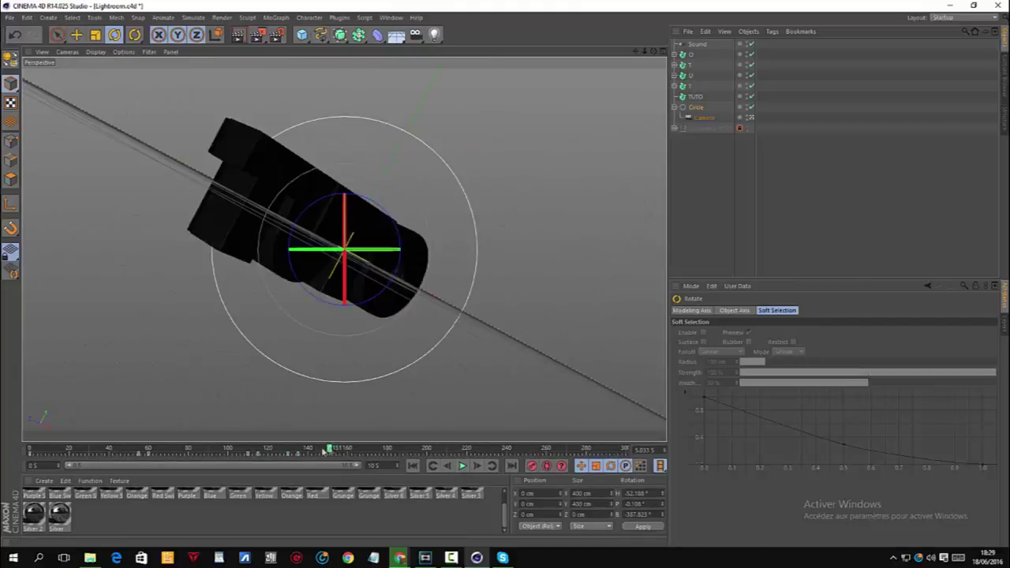
Step: At frame 140, rotate the Circle to about H 211°, P 9.8°, B -378.8° and record a keyframe
{"action": "left_click_drag", "start_coordinate": [329, 446], "coordinate": [292, 451]}
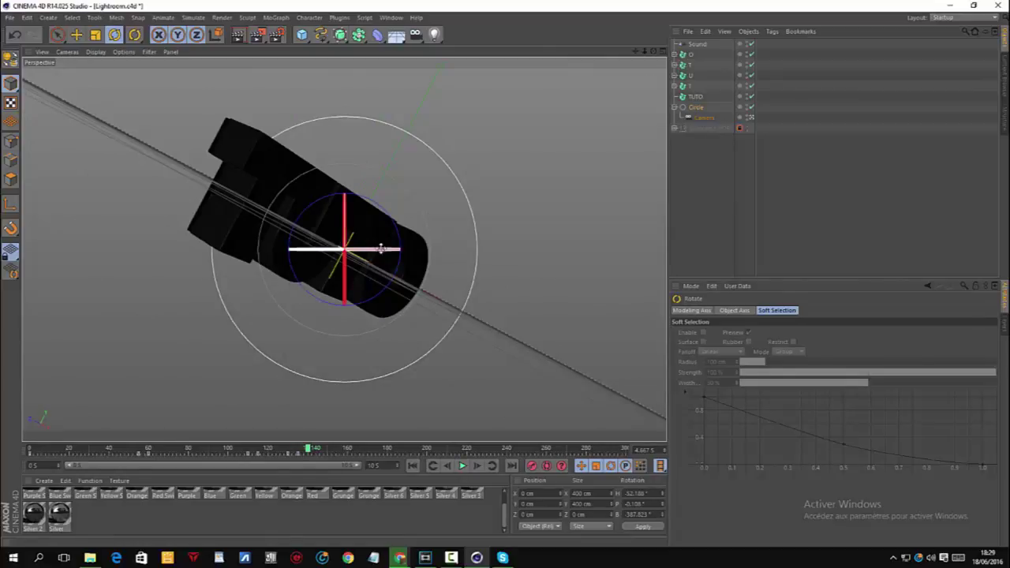
{"action": "mouse_move", "coordinate": [308, 448]}
{"action": "left_mouse_down"}
{"action": "mouse_move", "coordinate": [259, 435]}
{"action": "mouse_move", "coordinate": [314, 440]}
{"action": "left_mouse_up"}
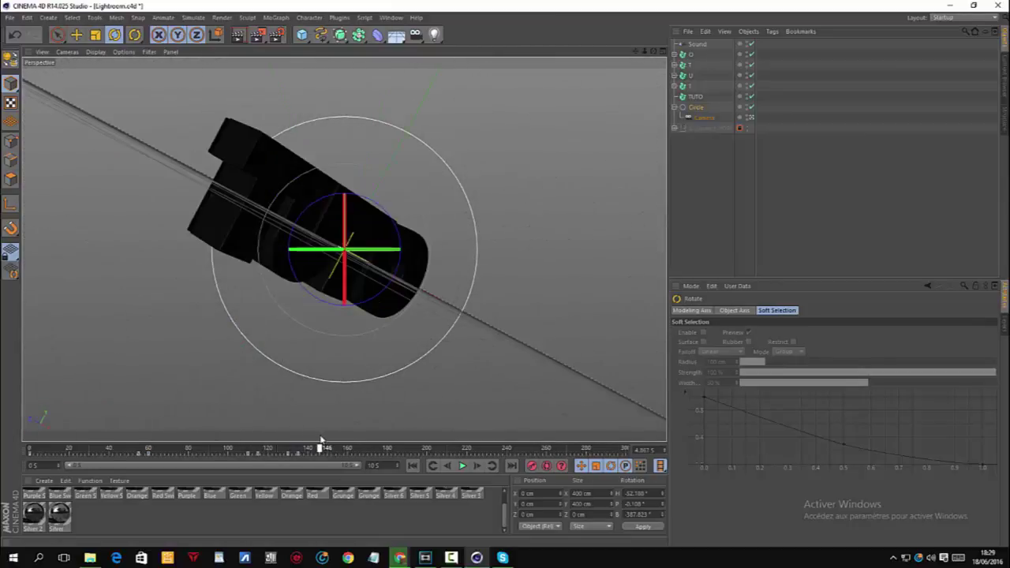
{"action": "left_click_drag", "start_coordinate": [372, 295], "coordinate": [545, 215]}
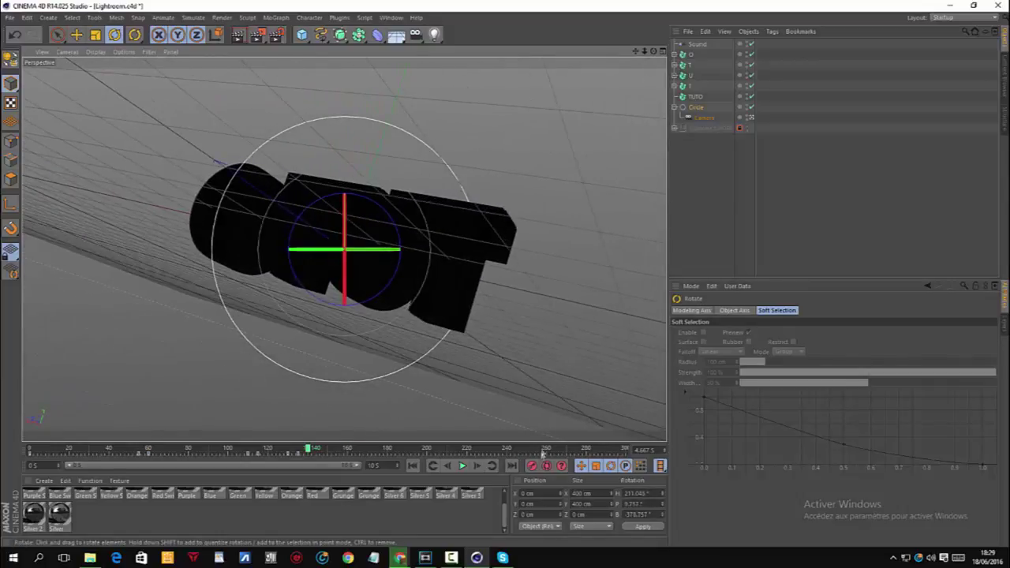
Step: Play the animation from frame 0 to review the frame 140 rotation and listen for the following beat
{"action": "left_click_drag", "start_coordinate": [307, 449], "coordinate": [30, 450]}
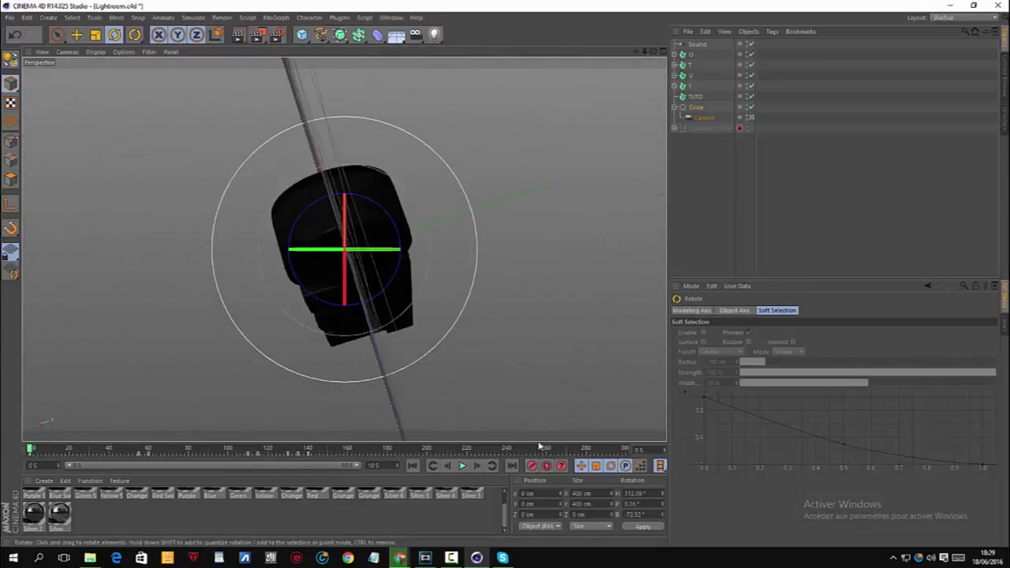
{"action": "left_click", "coordinate": [462, 466]}
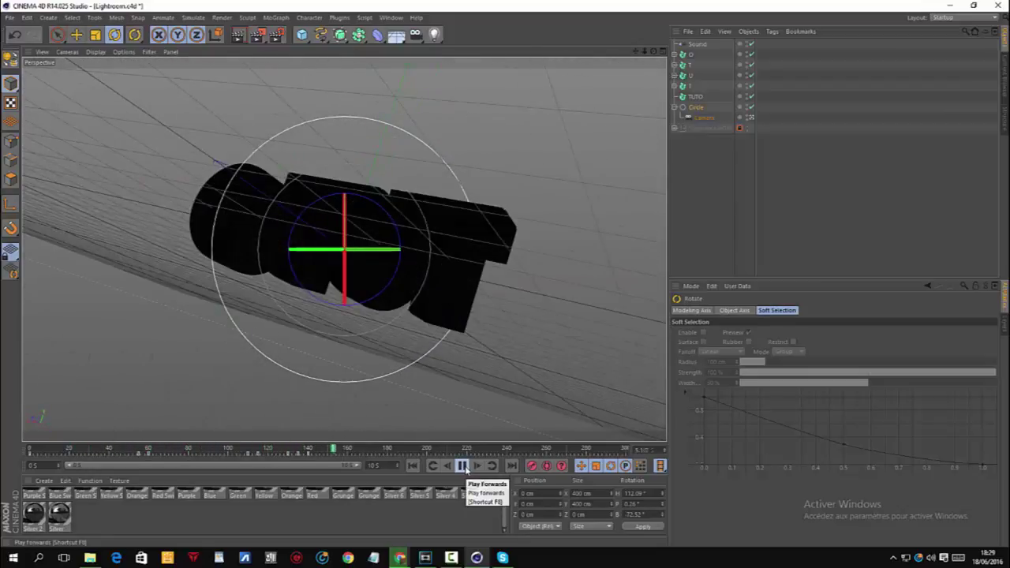
{"action": "left_click", "coordinate": [462, 466]}
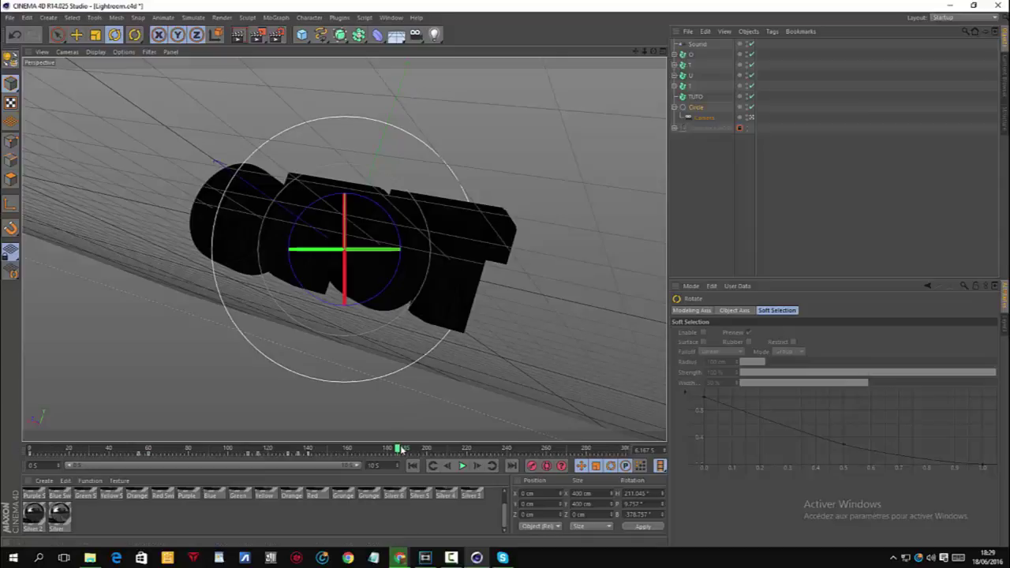
Step: At frame 180, rotate the Circle to about H 161.2°, P -22.8°, B -375.6° and record a keyframe
{"action": "left_click_drag", "start_coordinate": [389, 448], "coordinate": [385, 449]}
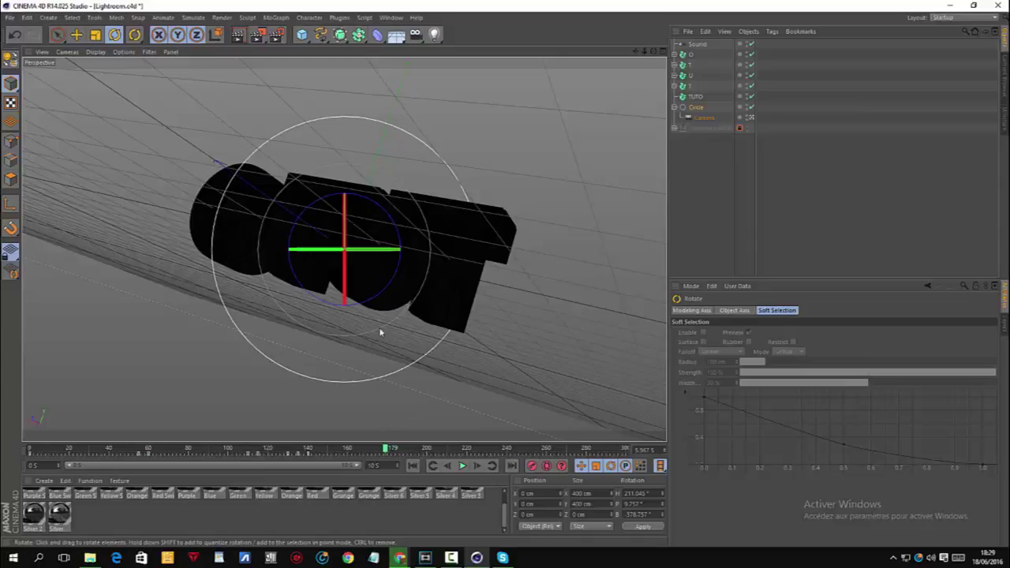
{"action": "left_click", "coordinate": [477, 466]}
{"action": "left_click_drag", "start_coordinate": [342, 286], "coordinate": [364, 150]}
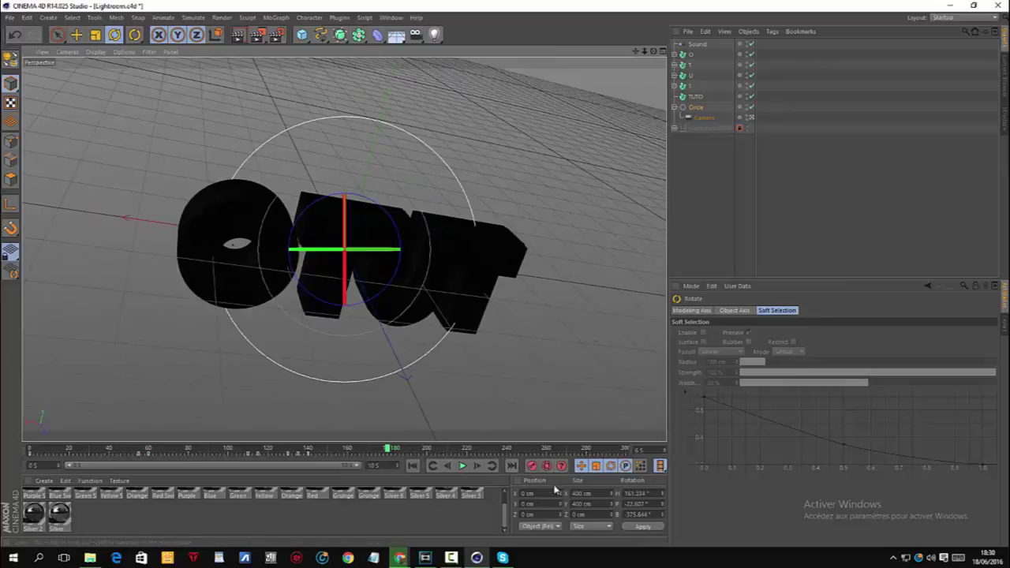
Step: At frame 185, rotate the Circle to about H 22.2°, P 39.3°, B -391.4° and record a keyframe
{"action": "left_click_drag", "start_coordinate": [388, 448], "coordinate": [400, 451]}
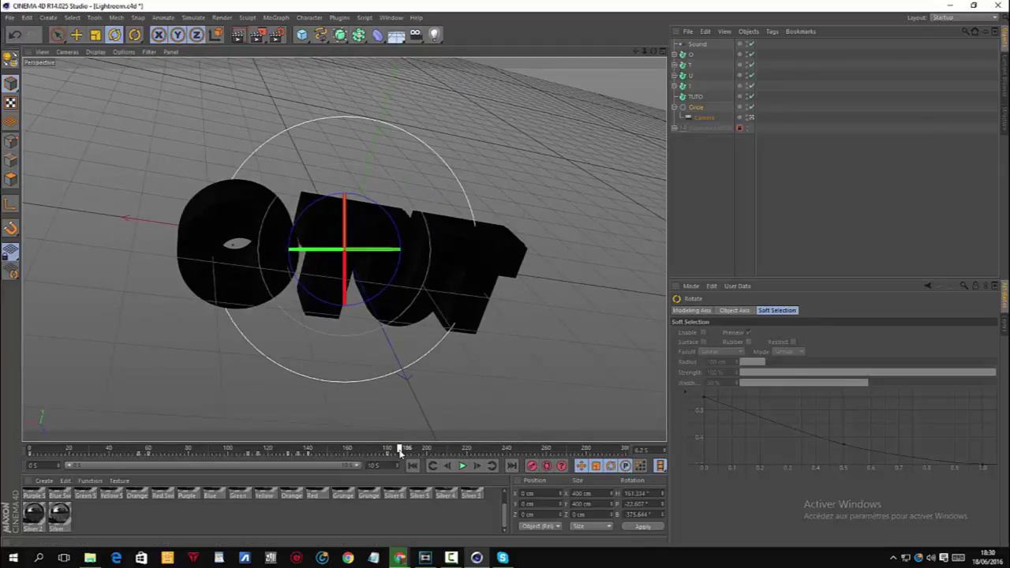
{"action": "left_click_drag", "start_coordinate": [383, 275], "coordinate": [176, 253]}
{"action": "left_click_drag", "start_coordinate": [309, 251], "coordinate": [335, 250]}
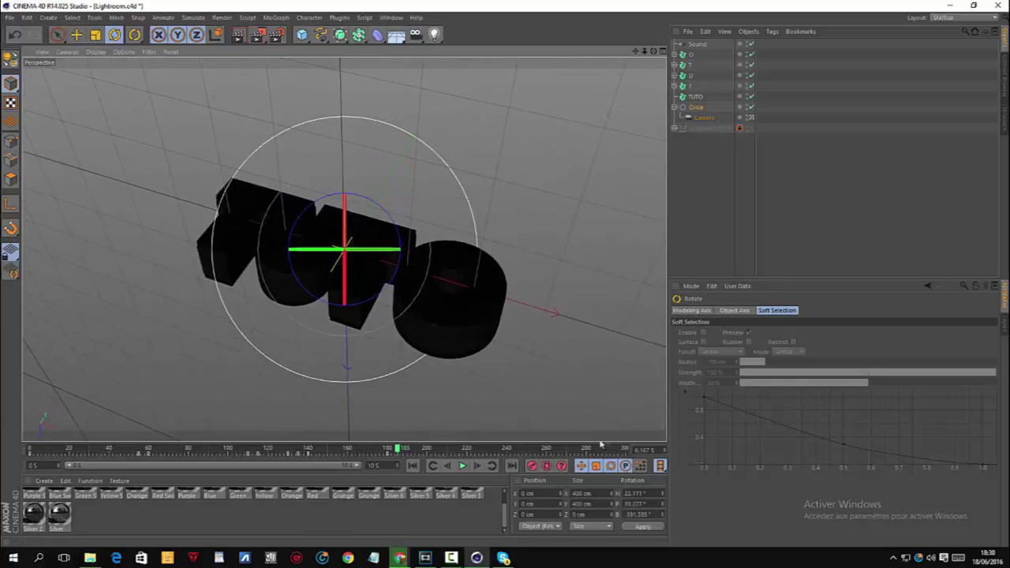
Step: Play the animation from frame 0 past frame 185 to review the new rotations and listen for another beat
{"action": "left_click_drag", "start_coordinate": [398, 448], "coordinate": [28, 388]}
{"action": "left_click", "coordinate": [463, 465]}
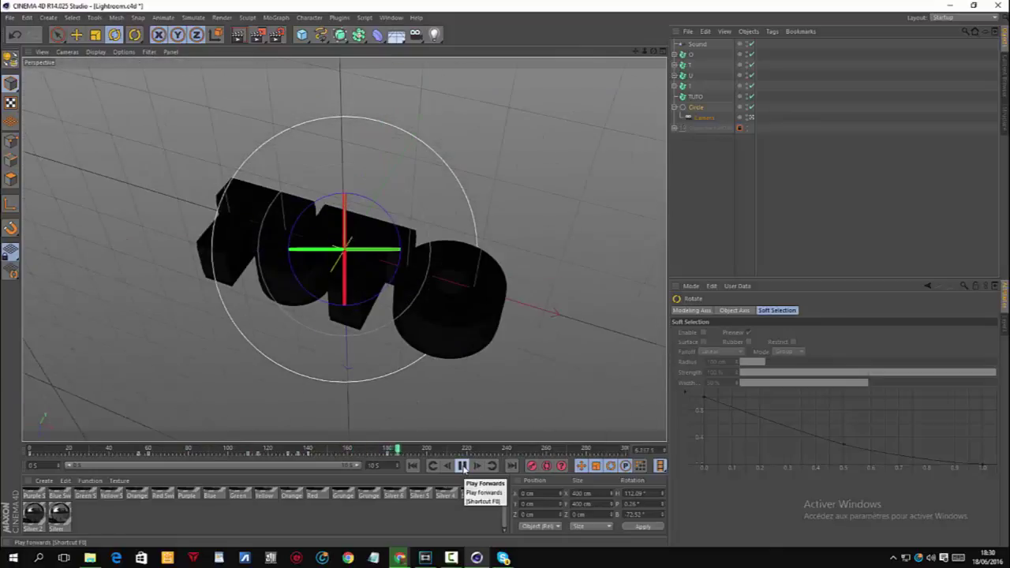
{"action": "left_click", "coordinate": [463, 465]}
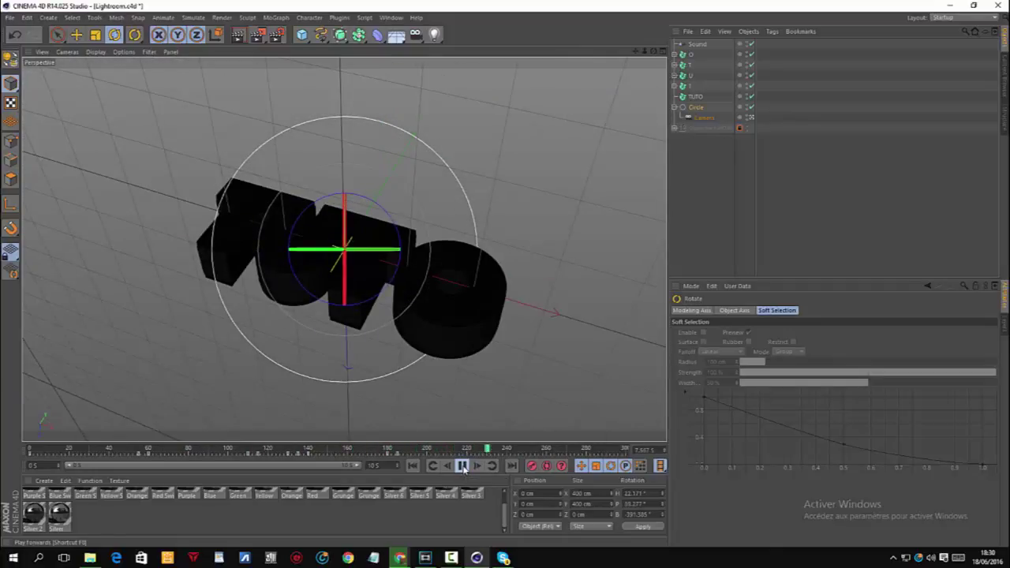
{"action": "left_click", "coordinate": [463, 465]}
Step: Replay from about frames 173, 150 and 222 to pinpoint the beat and set the playhead at frame 230
{"action": "left_click_drag", "start_coordinate": [444, 452], "coordinate": [376, 451]}
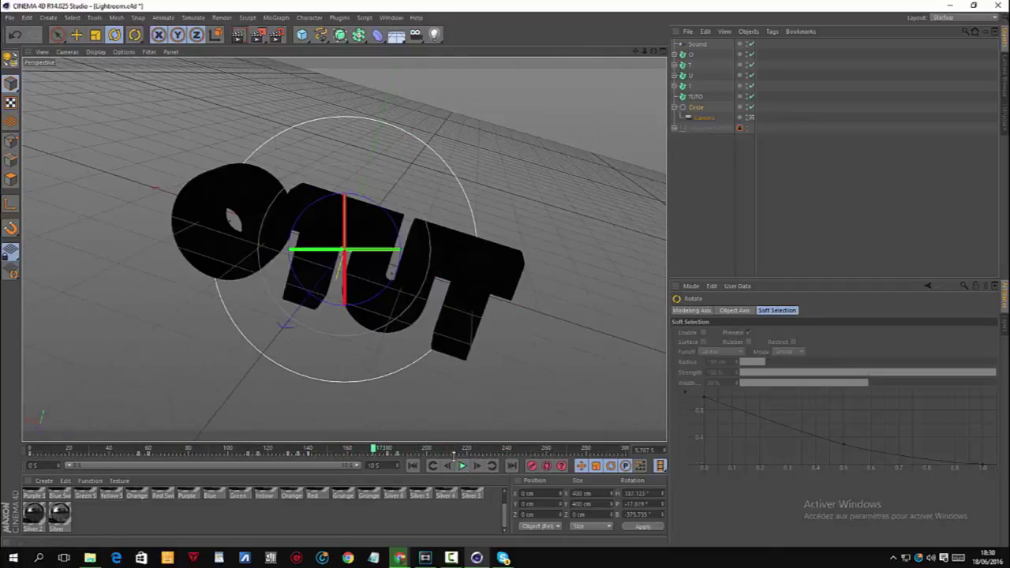
{"action": "left_click", "coordinate": [463, 465]}
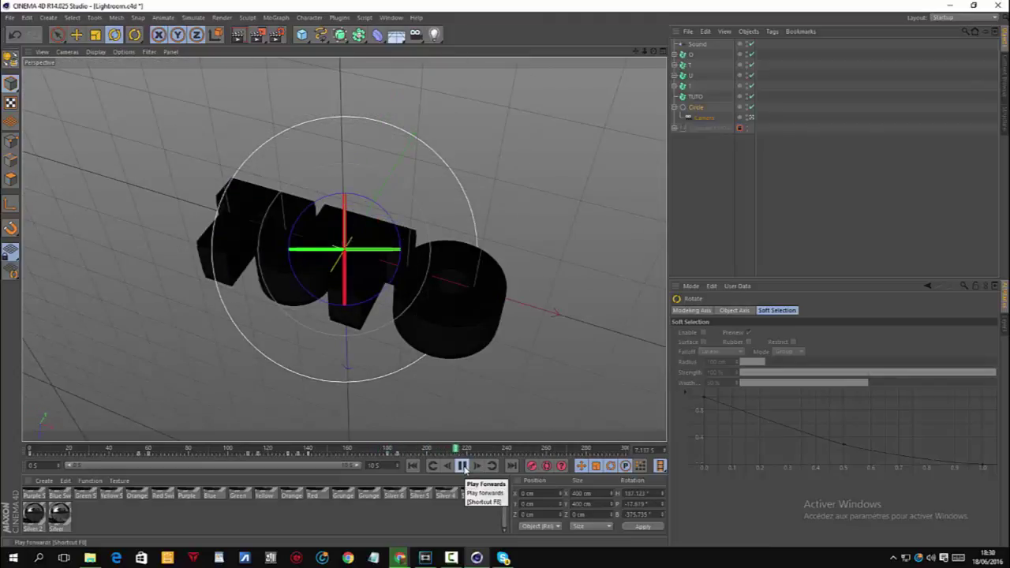
{"action": "left_click", "coordinate": [463, 465]}
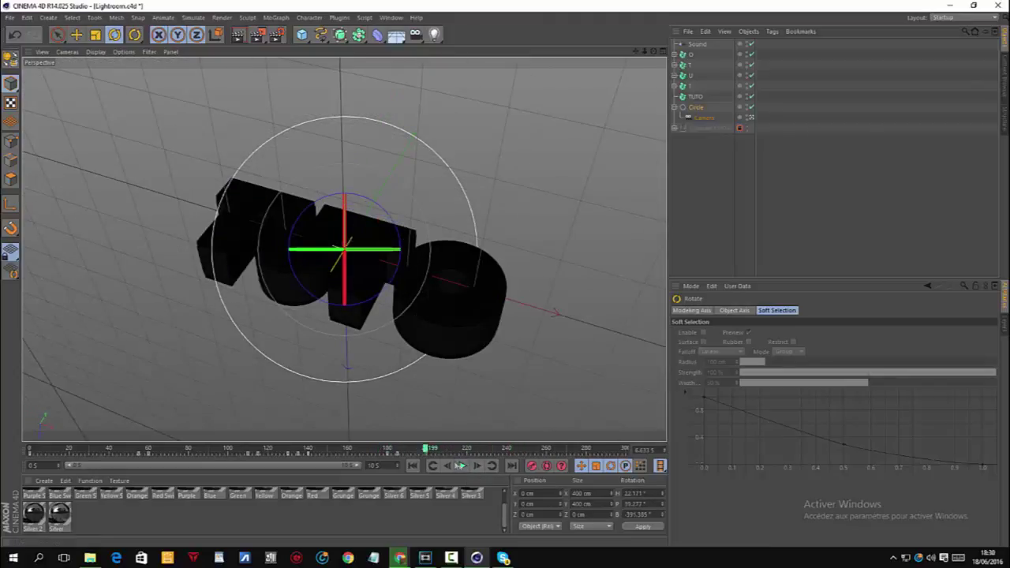
{"action": "left_click_drag", "start_coordinate": [426, 448], "coordinate": [327, 448]}
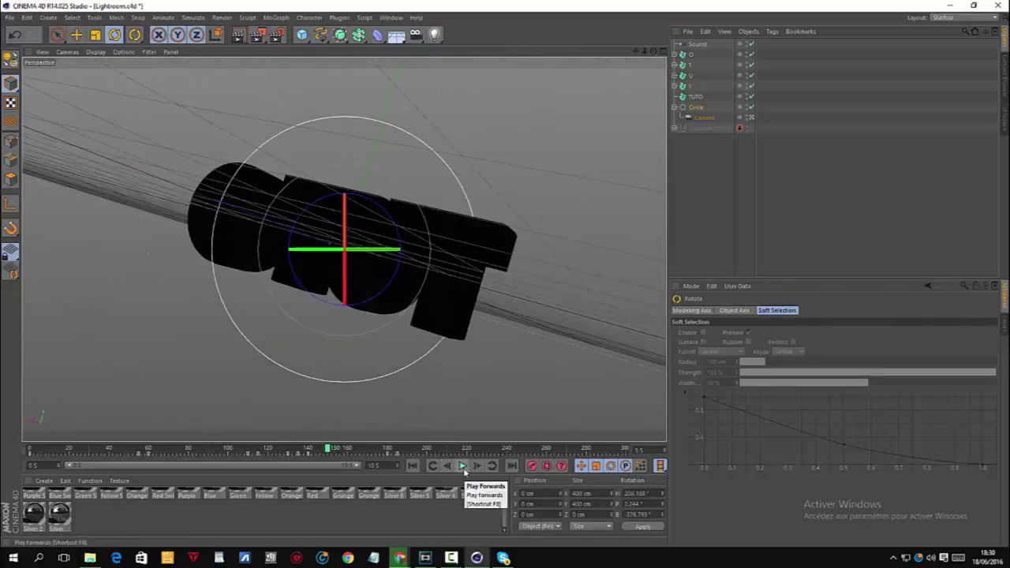
{"action": "left_click", "coordinate": [464, 469]}
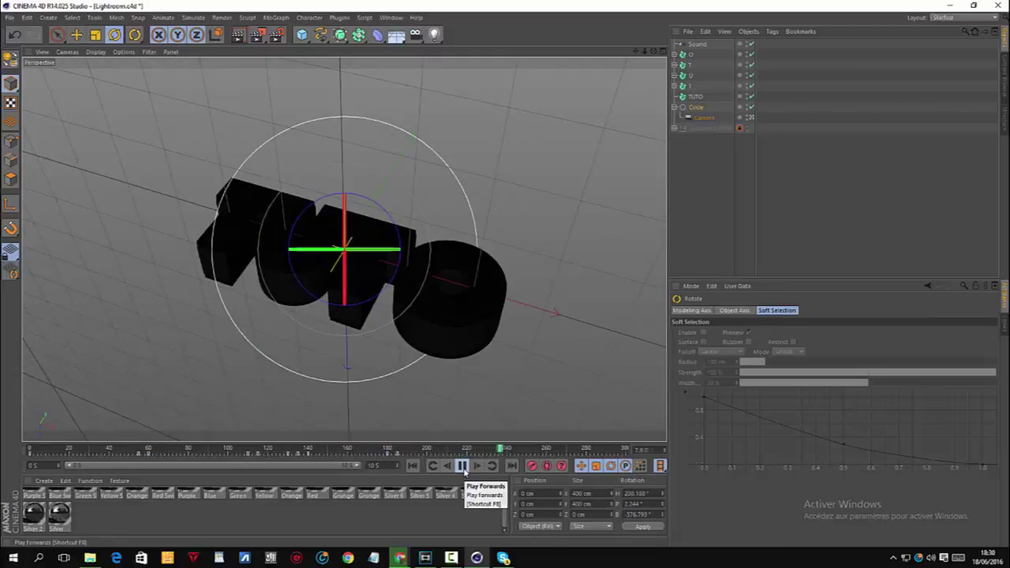
{"action": "left_click", "coordinate": [462, 465]}
{"action": "left_click", "coordinate": [476, 448]}
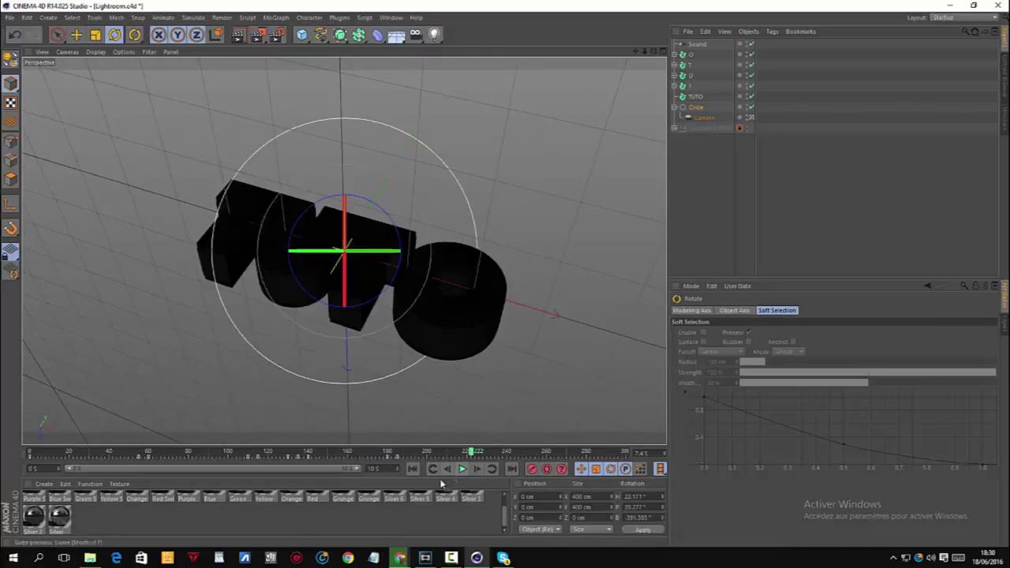
{"action": "left_click", "coordinate": [463, 468]}
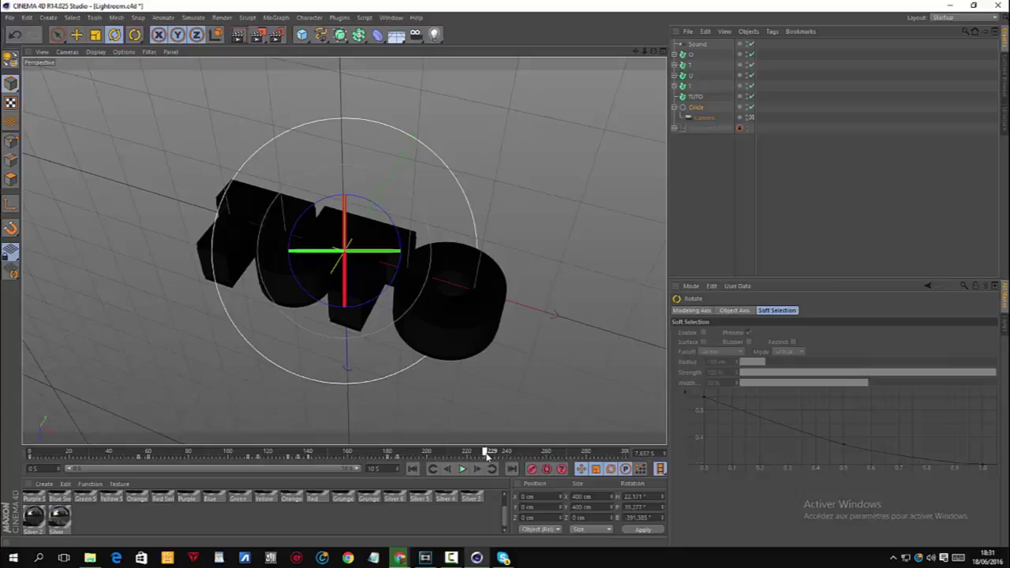
Step: At frame 230, rotate the Circle to about H 7.2°, P 39°, B -384°, record a keyframe and advance the playhead to about frame 234
{"action": "left_click_drag", "start_coordinate": [378, 308], "coordinate": [347, 236]}
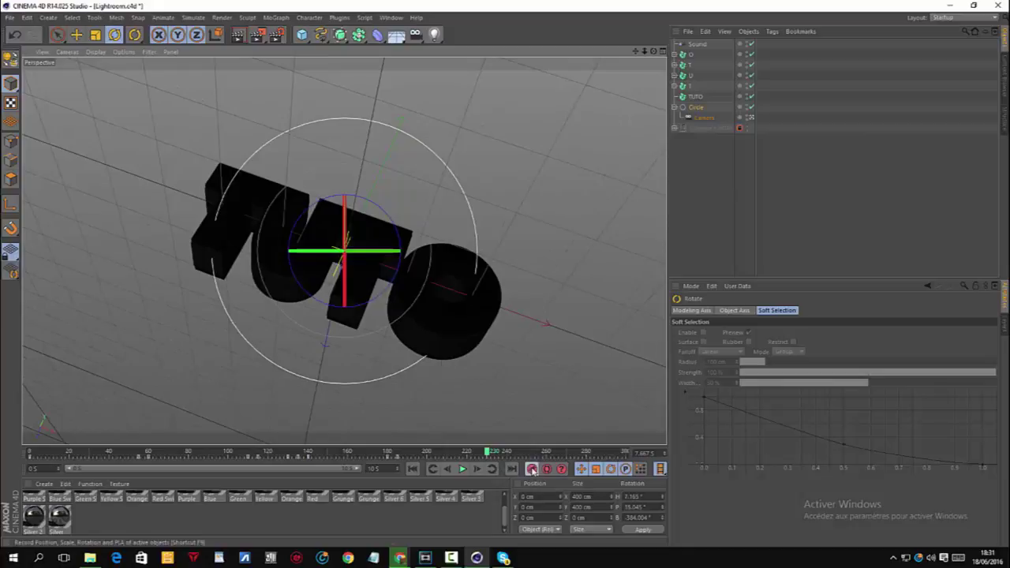
{"action": "left_click_drag", "start_coordinate": [488, 455], "coordinate": [493, 453]}
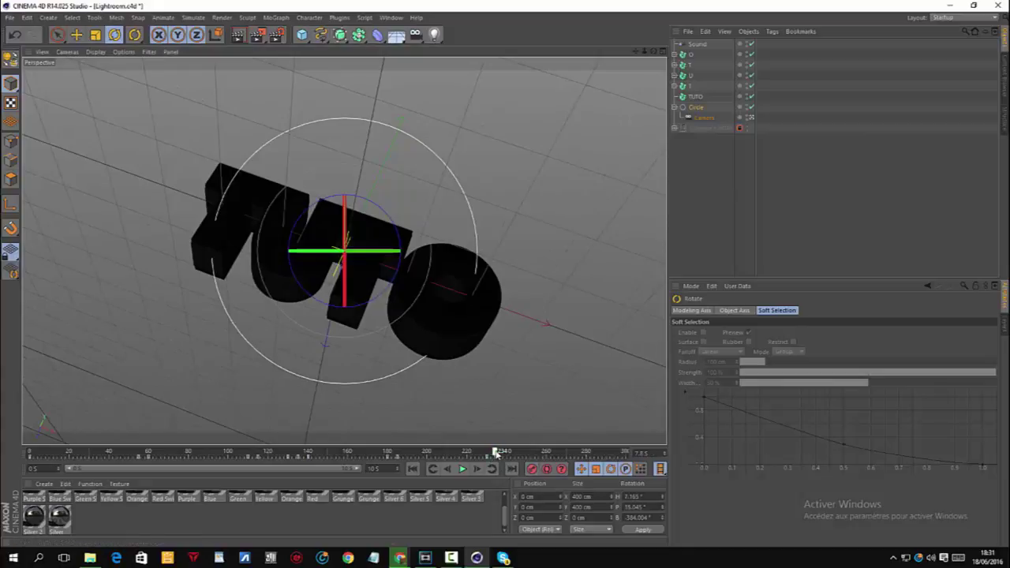
Step: At frame 235, rotate the Circle to about P -35.2°, B -336.4°, record a keyframe and return to frame 0
{"action": "left_click_drag", "start_coordinate": [345, 292], "coordinate": [335, 85]}
{"action": "left_click_drag", "start_coordinate": [391, 251], "coordinate": [493, 253]}
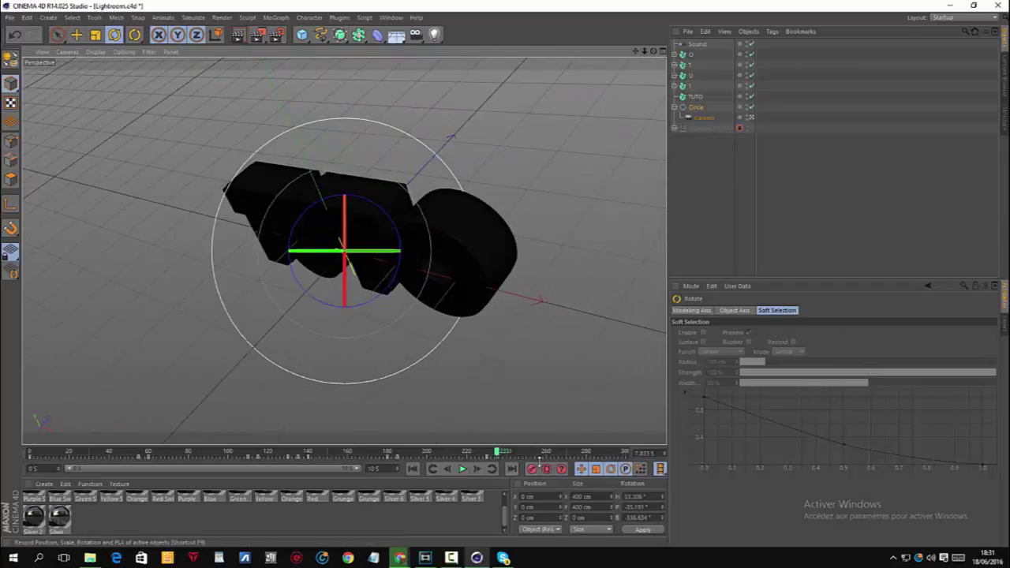
{"action": "key", "text": "shift+f"}
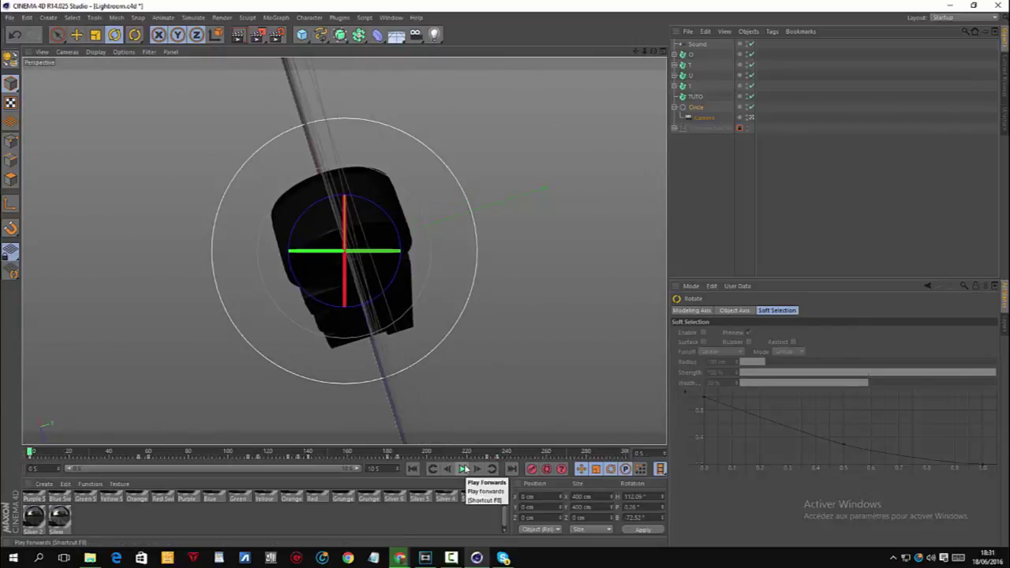
Step: Play the animation from frame 0 to review the beat rotations, and inspect the keyframes around frames 180 and 185
{"action": "left_click", "coordinate": [463, 468]}
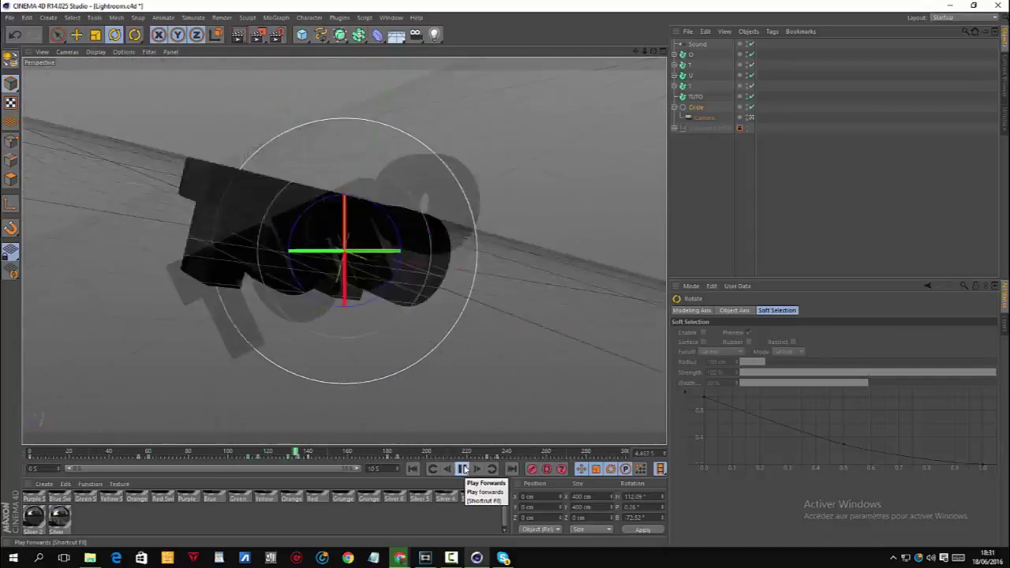
{"action": "left_click", "coordinate": [463, 468]}
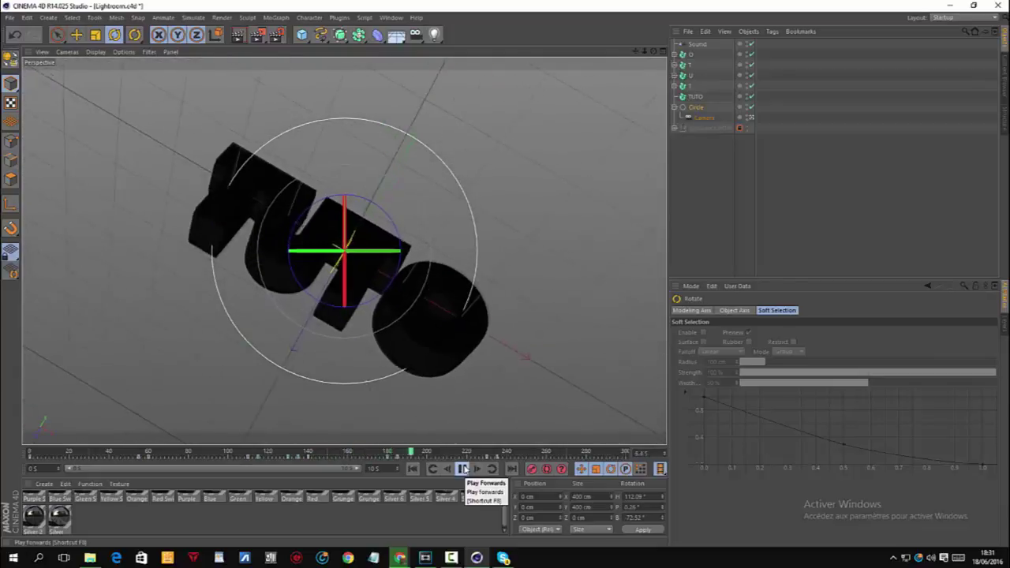
{"action": "left_click_drag", "start_coordinate": [461, 455], "coordinate": [319, 452]}
{"action": "left_click", "coordinate": [388, 458]}
{"action": "mouse_move", "coordinate": [388, 458]}
{"action": "left_mouse_down"}
{"action": "mouse_move", "coordinate": [336, 459]}
{"action": "mouse_move", "coordinate": [386, 457]}
{"action": "left_mouse_up"}
{"action": "left_click", "coordinate": [390, 457]}
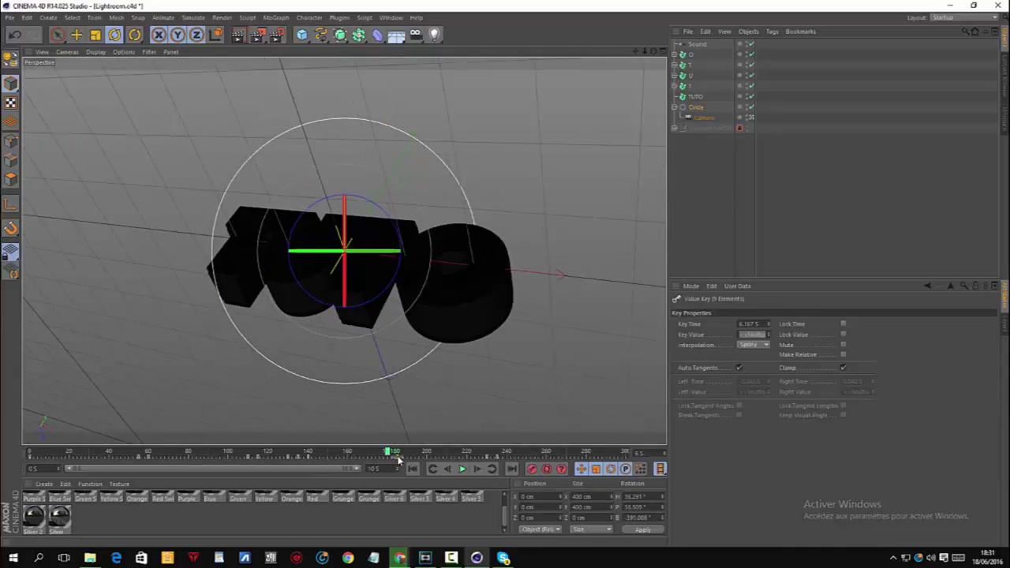
Step: Rotate the Circle to about H 109.6°, P 9°, B -373.4° at frame 180 and about H 40°, B -364.2° at frame 185, keyframing both
{"action": "left_click", "coordinate": [345, 274]}
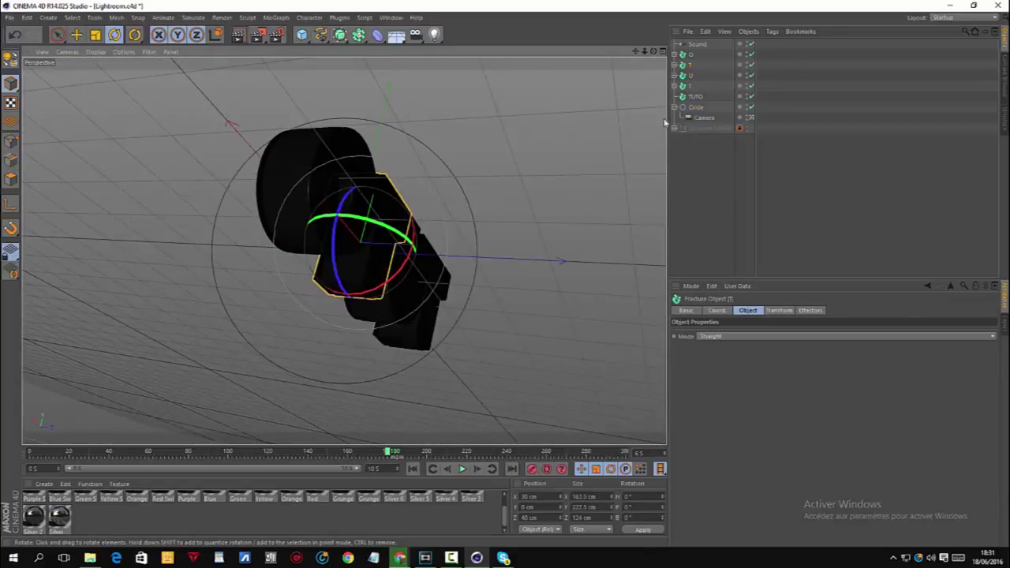
{"action": "left_click", "coordinate": [695, 107]}
{"action": "left_click_drag", "start_coordinate": [339, 285], "coordinate": [410, 298]}
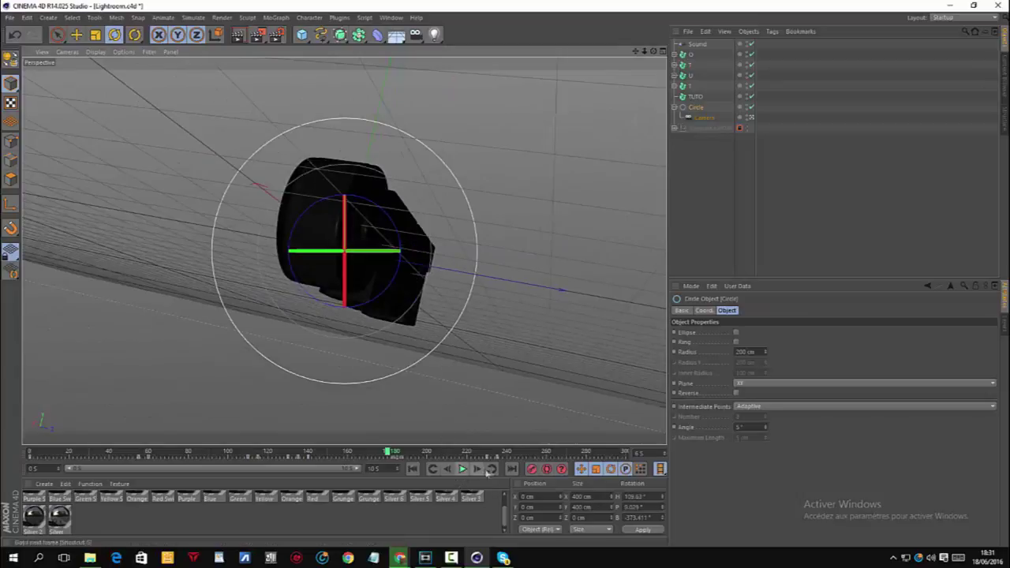
{"action": "left_click_drag", "start_coordinate": [393, 455], "coordinate": [399, 453]}
{"action": "left_click_drag", "start_coordinate": [344, 229], "coordinate": [328, 254]}
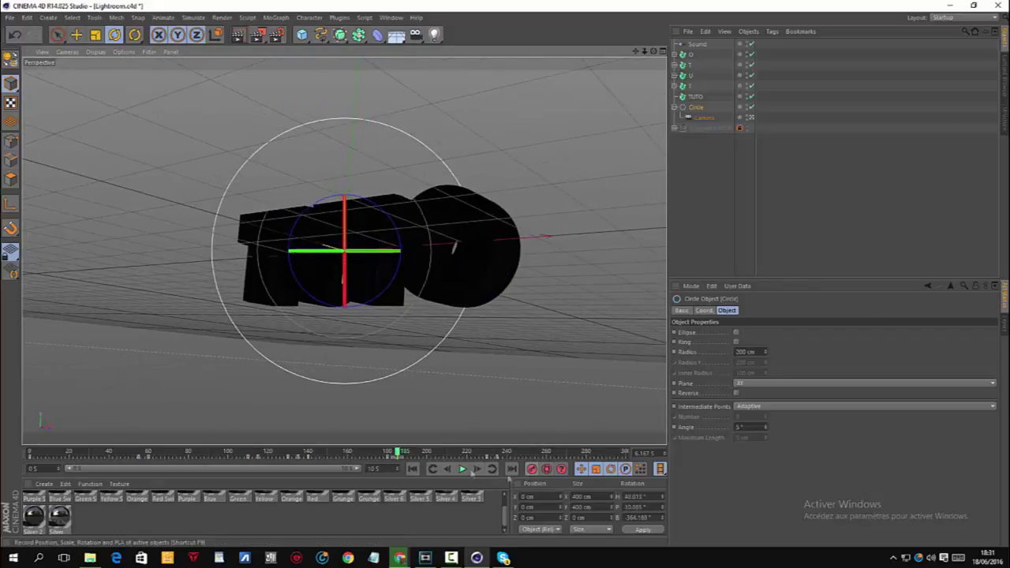
Step: Play the whole animation from frame 0 to check the reworked Circle rotations against the music
{"action": "left_click", "coordinate": [412, 469]}
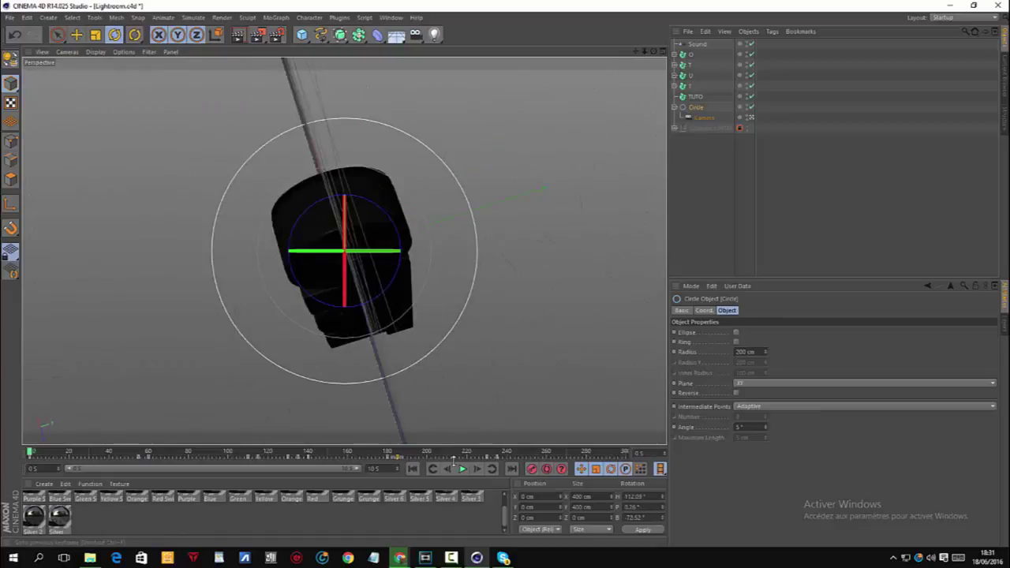
{"action": "left_click", "coordinate": [461, 469]}
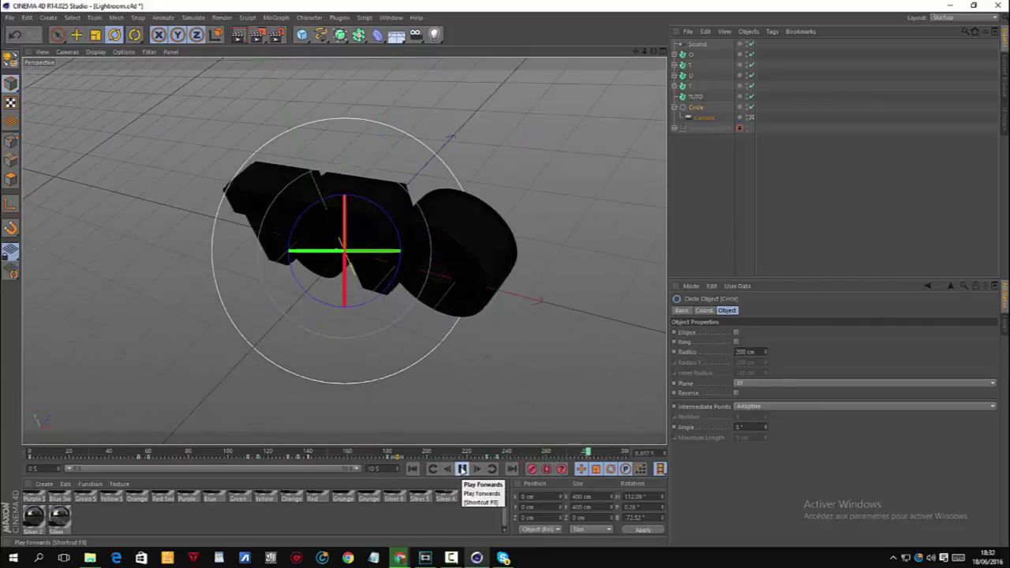
{"action": "left_click", "coordinate": [462, 468]}
{"action": "left_click", "coordinate": [462, 468]}
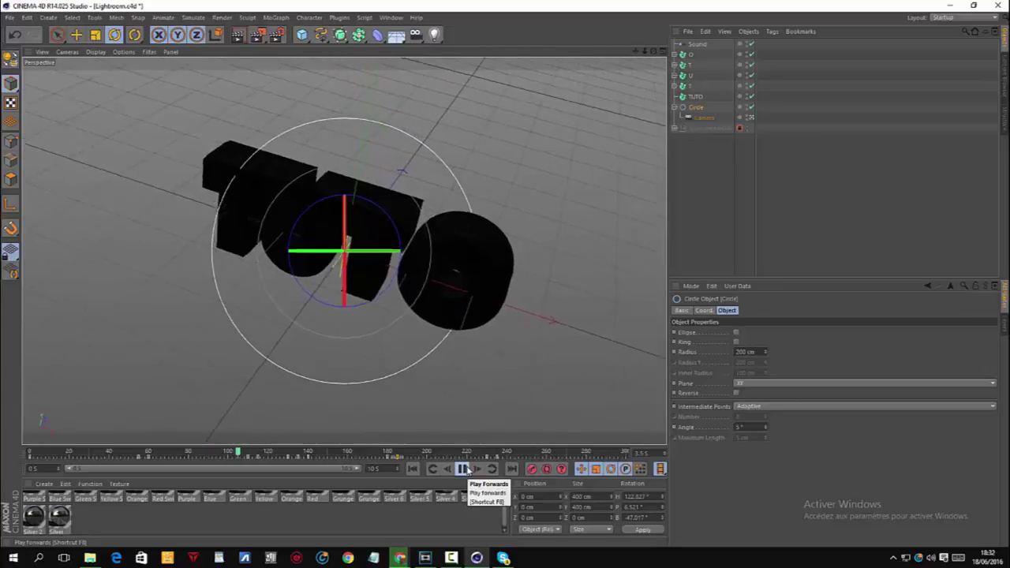
{"action": "left_click", "coordinate": [462, 469]}
Step: Adjust the Circle's rotation again around frame 180 and play the animation from an early frame to check it
{"action": "mouse_move", "coordinate": [381, 457]}
{"action": "left_mouse_down"}
{"action": "mouse_move", "coordinate": [289, 456]}
{"action": "mouse_move", "coordinate": [388, 457]}
{"action": "left_mouse_up"}
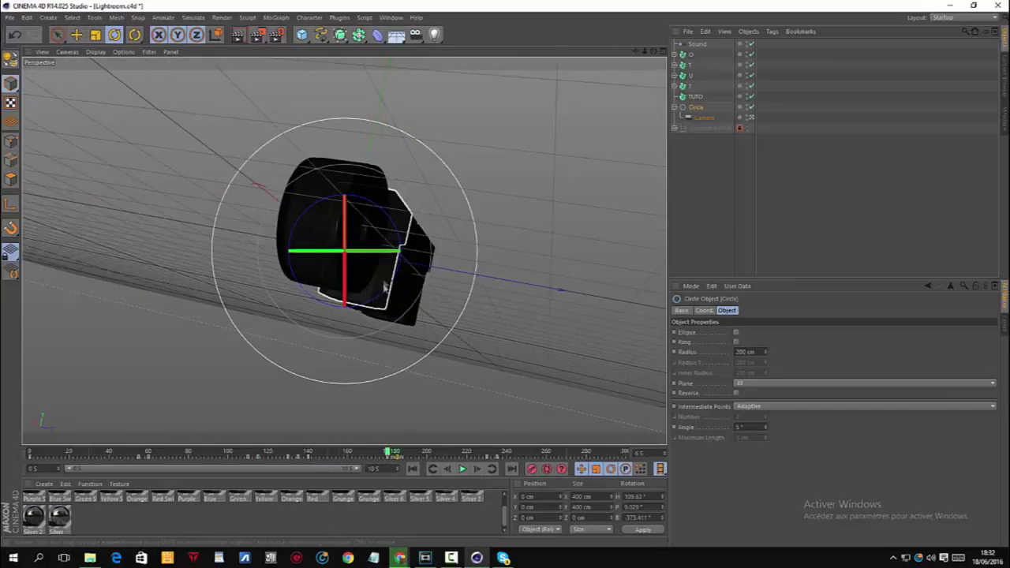
{"action": "mouse_move", "coordinate": [387, 455]}
{"action": "left_mouse_down"}
{"action": "mouse_move", "coordinate": [326, 457]}
{"action": "mouse_move", "coordinate": [390, 458]}
{"action": "left_mouse_up"}
{"action": "mouse_move", "coordinate": [379, 258]}
{"action": "left_mouse_down"}
{"action": "mouse_move", "coordinate": [372, 241]}
{"action": "mouse_move", "coordinate": [386, 244]}
{"action": "left_mouse_up"}
{"action": "left_click_drag", "start_coordinate": [390, 455], "coordinate": [114, 454]}
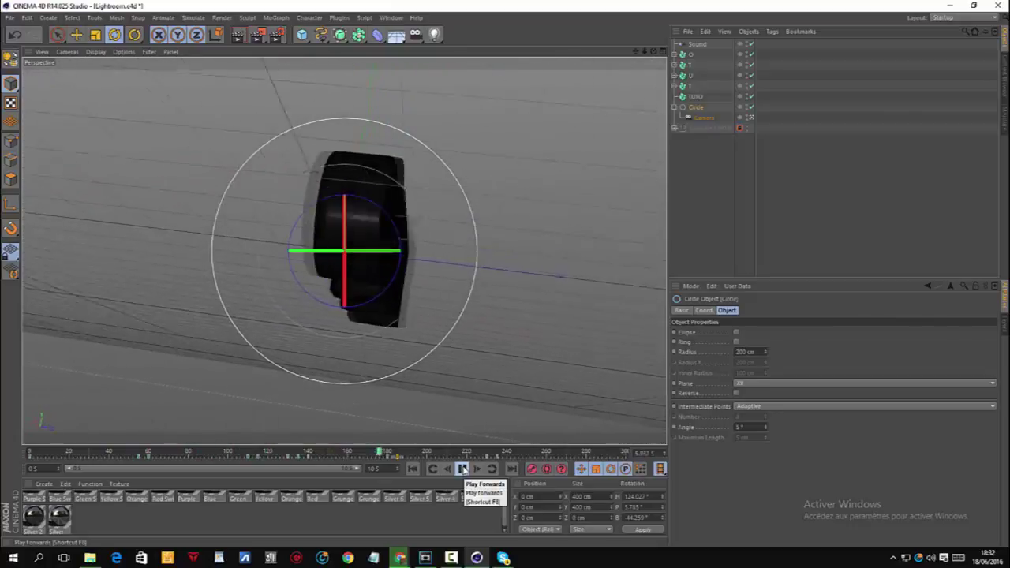
{"action": "left_click", "coordinate": [463, 469]}
Step: At frame 180, rotate the Circle to about H 49°, P 13.4°, B -365.2°
{"action": "left_click_drag", "start_coordinate": [451, 458], "coordinate": [389, 456]}
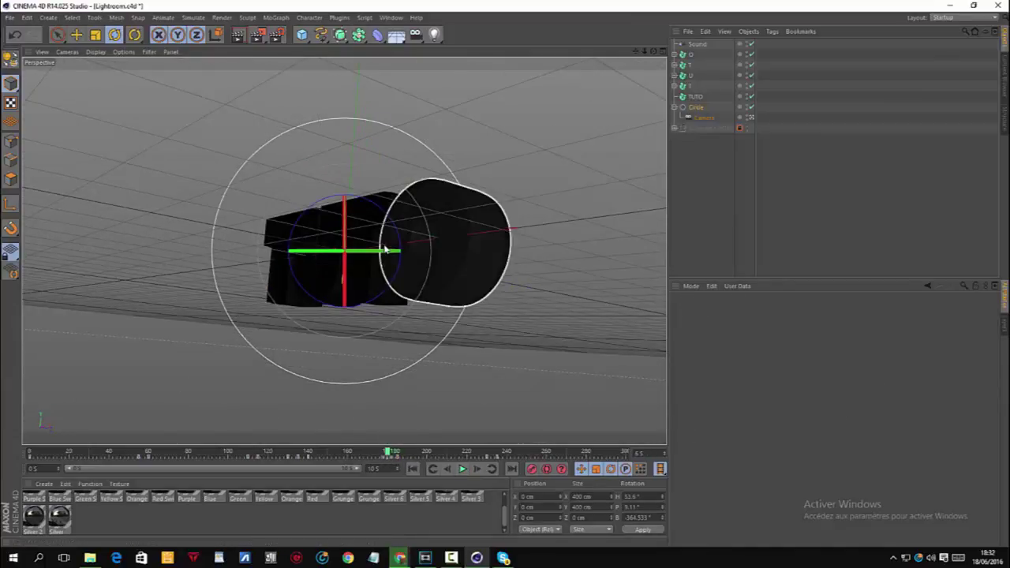
{"action": "left_click_drag", "start_coordinate": [384, 252], "coordinate": [367, 276]}
{"action": "left_click_drag", "start_coordinate": [383, 311], "coordinate": [399, 323]}
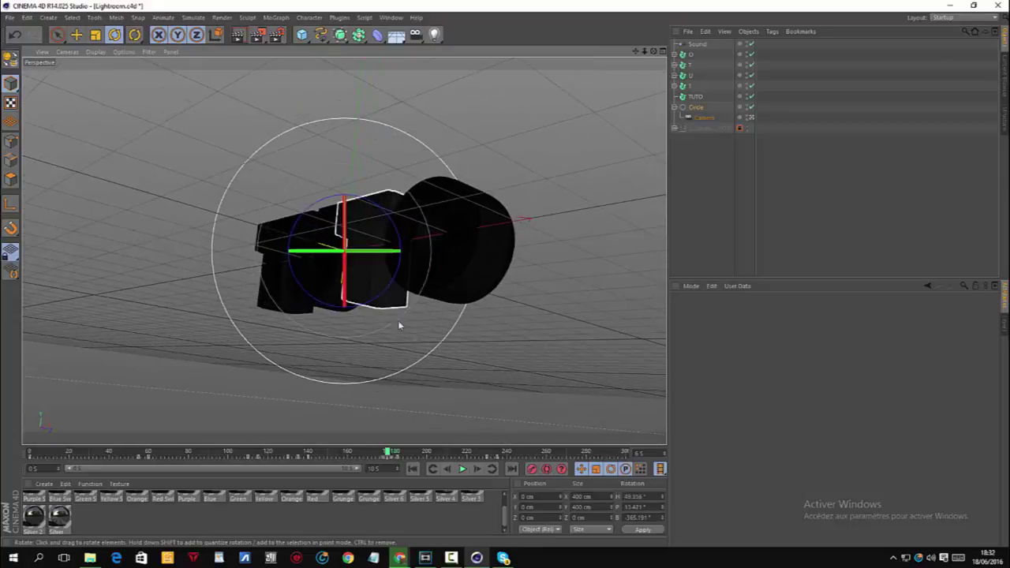
Step: Replay the animation from about frame 117 to check the camera movement through frame 180
{"action": "left_click_drag", "start_coordinate": [390, 456], "coordinate": [261, 456]}
{"action": "left_click", "coordinate": [462, 468]}
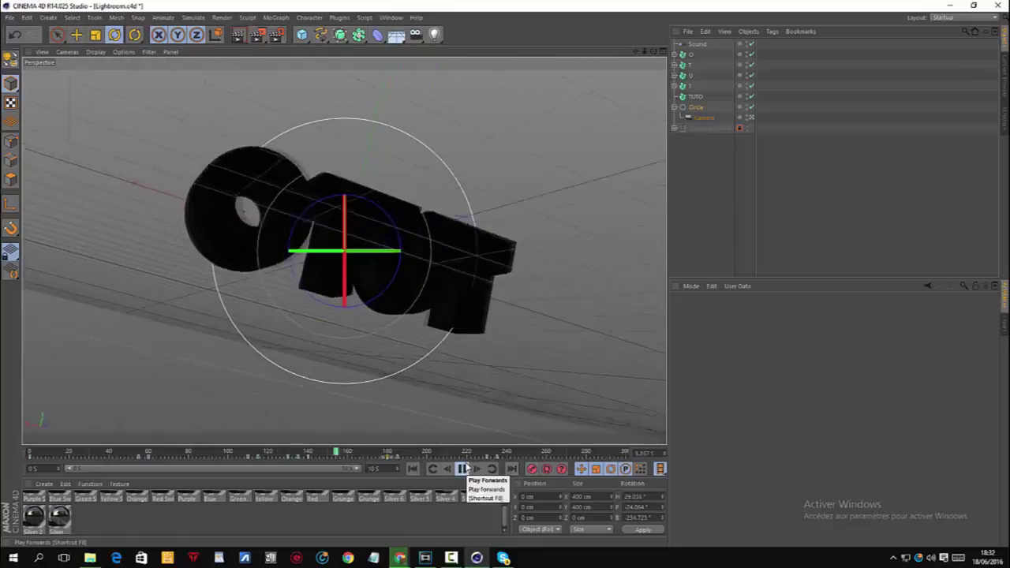
{"action": "left_click", "coordinate": [463, 469]}
Step: Clear the keyframes from frames 180 and 185, rotate the Circle to about H 202.9°, B -386° at frame 180 and record a keyframe
{"action": "left_click_drag", "start_coordinate": [386, 457], "coordinate": [487, 457]}
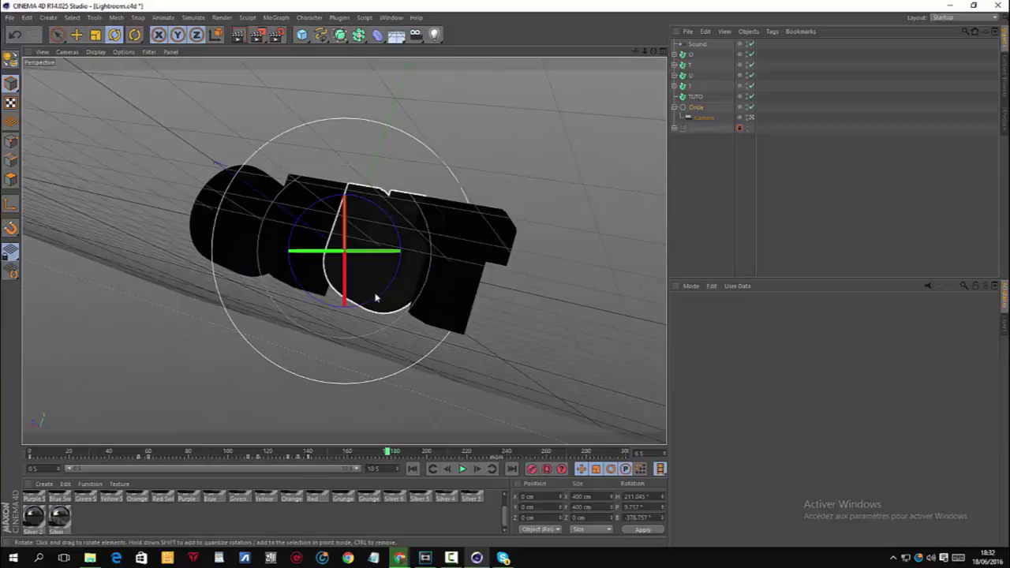
{"action": "left_click_drag", "start_coordinate": [373, 249], "coordinate": [340, 213]}
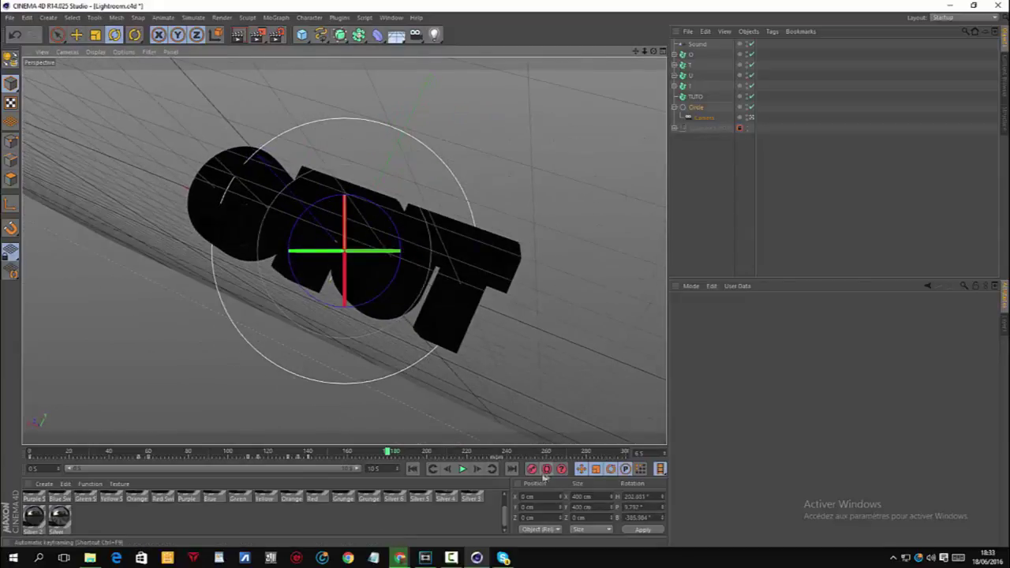
Step: At frame 185, rotate the Circle to about H 7.8°, P -17.9°, B -332° and record a keyframe
{"action": "left_click_drag", "start_coordinate": [386, 455], "coordinate": [394, 451]}
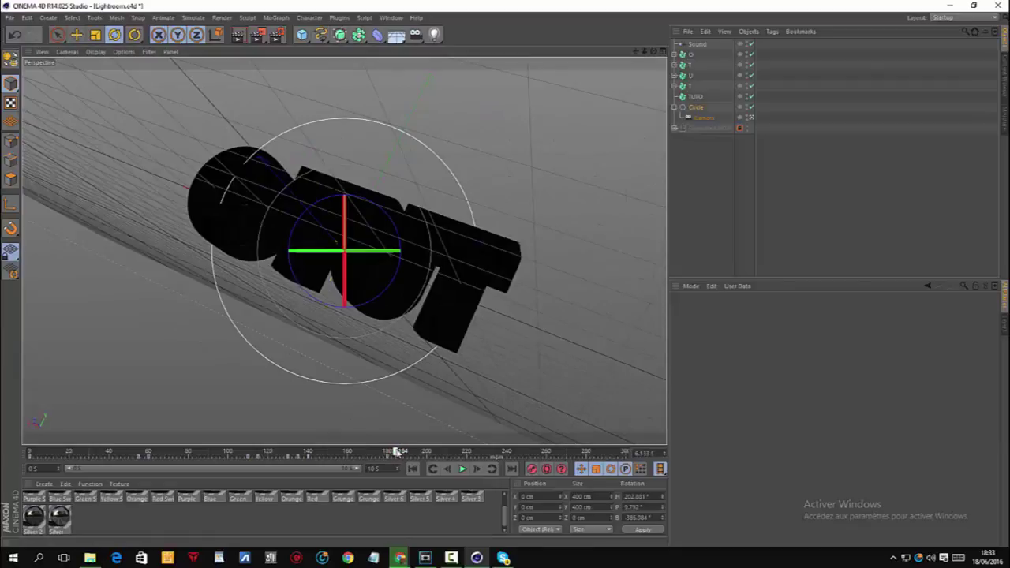
{"action": "left_click_drag", "start_coordinate": [340, 205], "coordinate": [341, 256]}
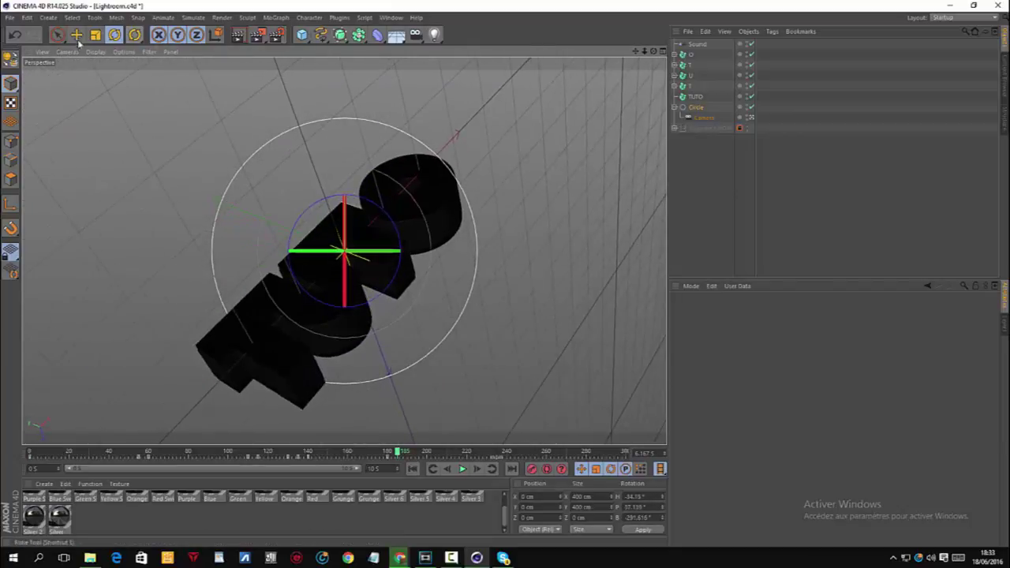
{"action": "left_click", "coordinate": [17, 35]}
{"action": "left_click_drag", "start_coordinate": [344, 211], "coordinate": [361, 121]}
{"action": "left_click_drag", "start_coordinate": [369, 293], "coordinate": [118, 150]}
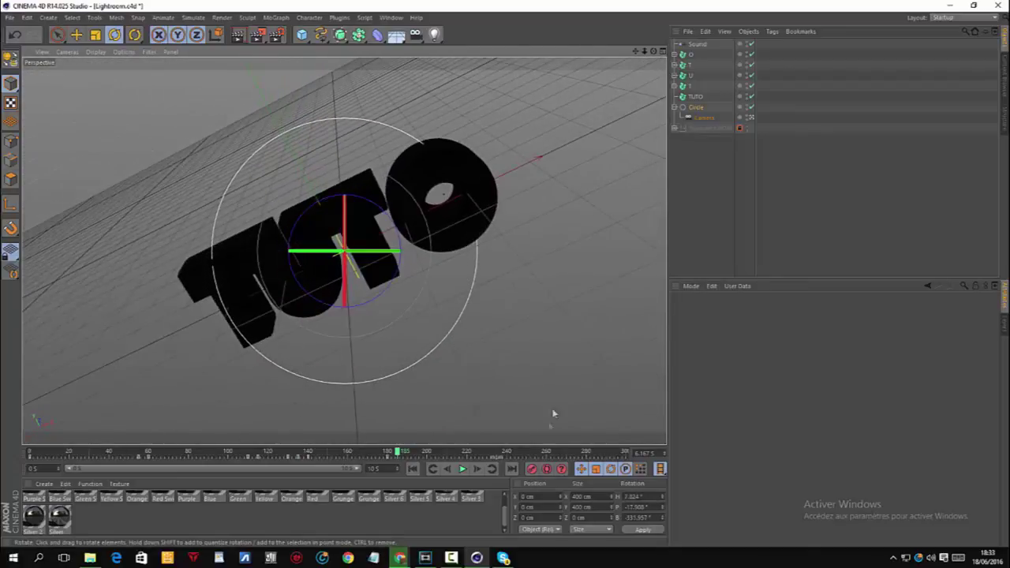
Step: Replay up to the next beat and, at frame 230, record a keyframe with the Circle rotated to about H 8.1°, P -21.7°, B -342.5°
{"action": "left_click_drag", "start_coordinate": [402, 456], "coordinate": [293, 454]}
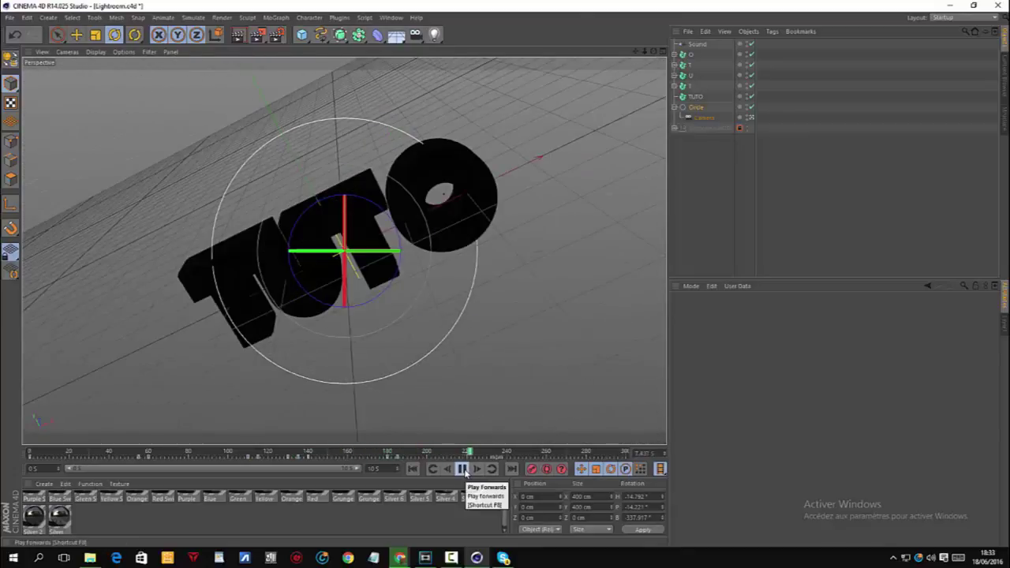
{"action": "left_click", "coordinate": [463, 470]}
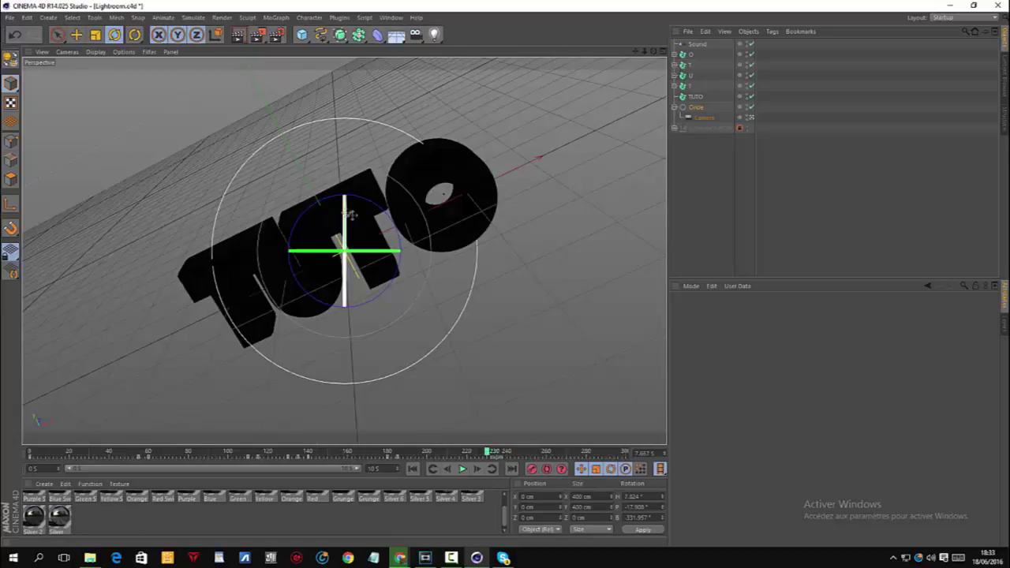
{"action": "left_click_drag", "start_coordinate": [386, 214], "coordinate": [371, 197]}
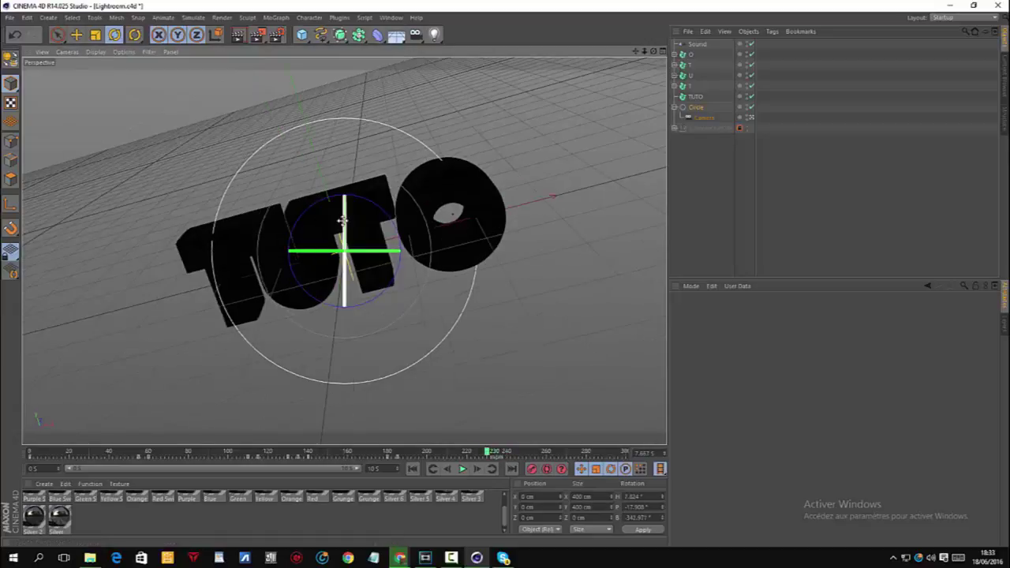
{"action": "left_click_drag", "start_coordinate": [345, 229], "coordinate": [351, 205]}
{"action": "left_click", "coordinate": [532, 469]}
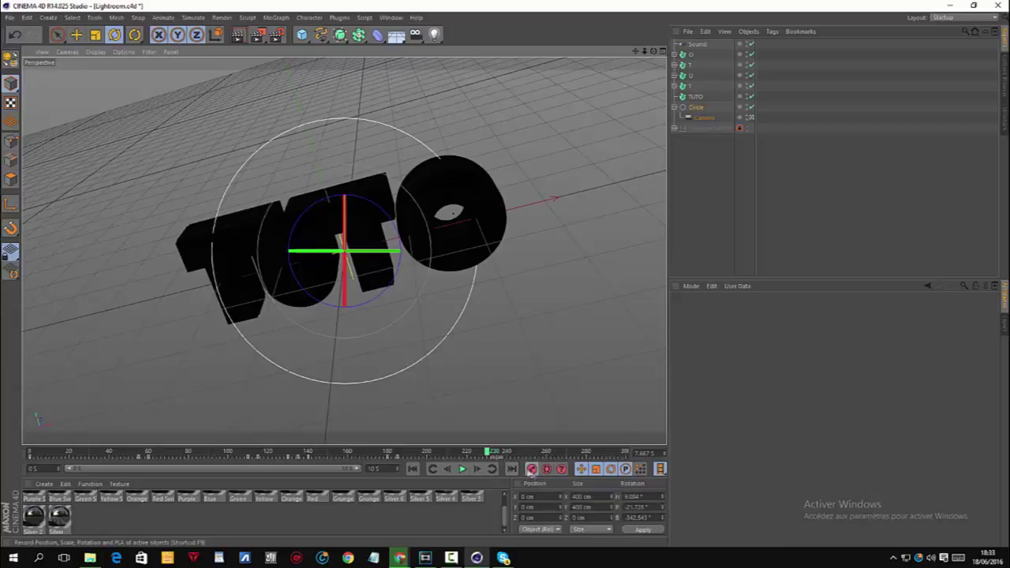
Step: At frame 235, rotate the Circle to about H -6.7°, P -48.3°, B -343° and record a keyframe
{"action": "left_click_drag", "start_coordinate": [489, 455], "coordinate": [496, 456]}
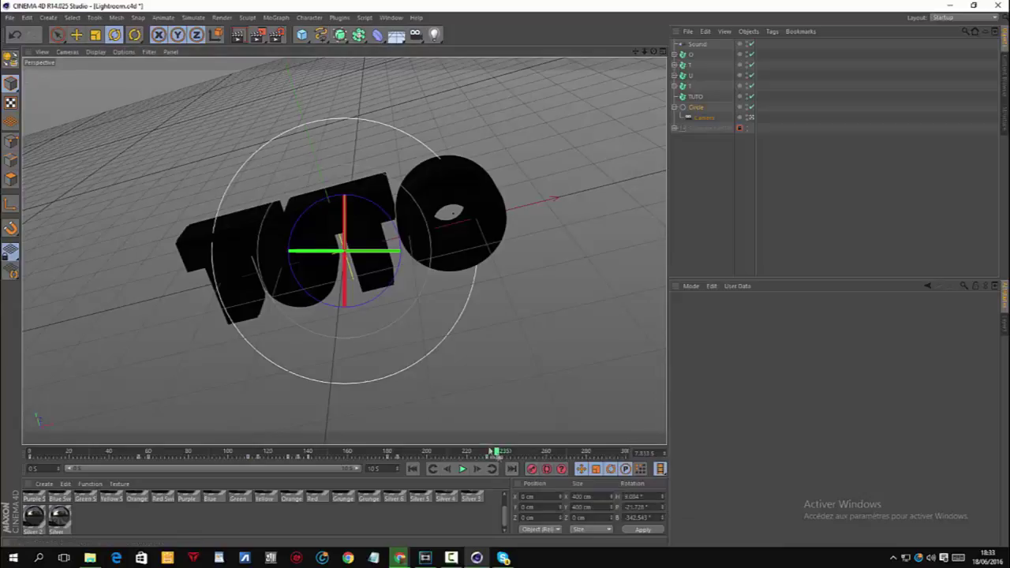
{"action": "left_click_drag", "start_coordinate": [345, 229], "coordinate": [417, 266]}
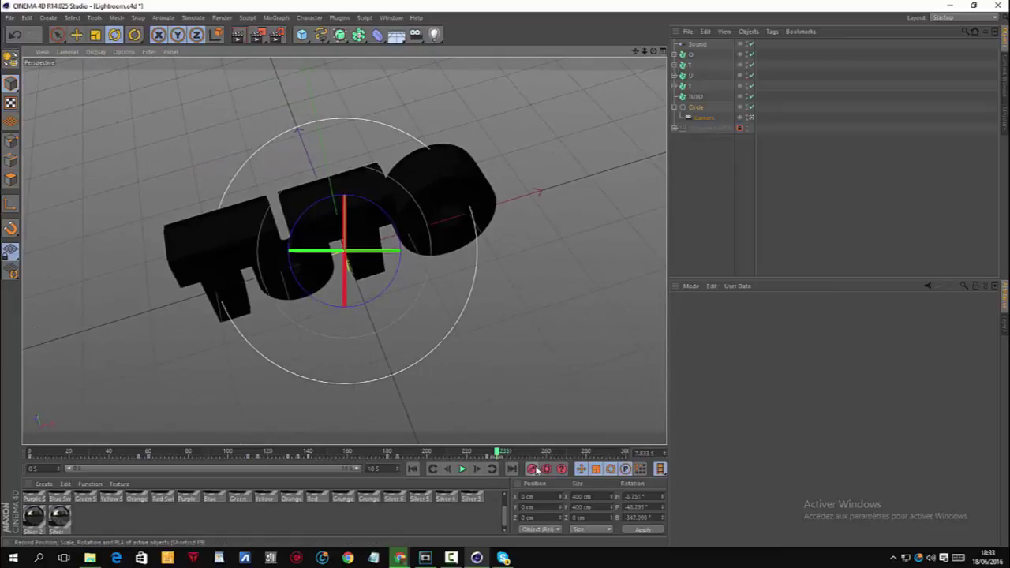
Step: Play the animation from frame 0, pausing at about frame 91, to review all the camera rotations
{"action": "left_click_drag", "start_coordinate": [497, 452], "coordinate": [34, 435]}
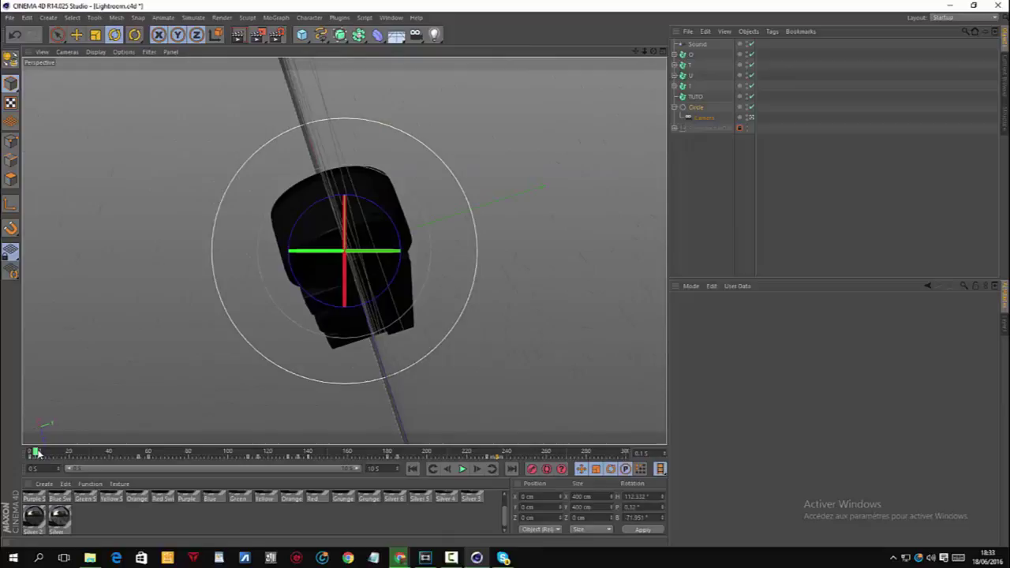
{"action": "left_click_drag", "start_coordinate": [35, 452], "coordinate": [6, 450]}
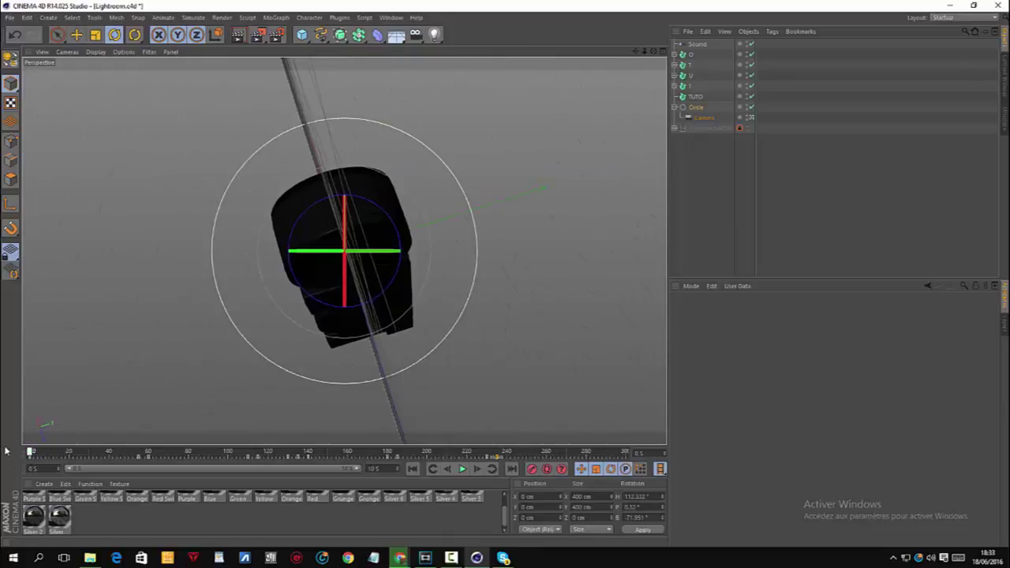
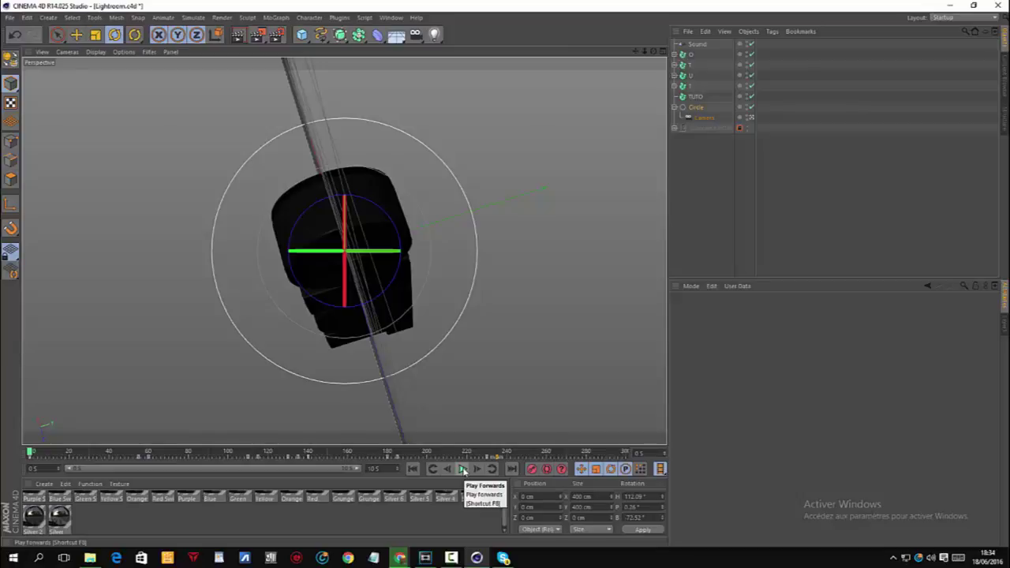
{"action": "left_click", "coordinate": [464, 468]}
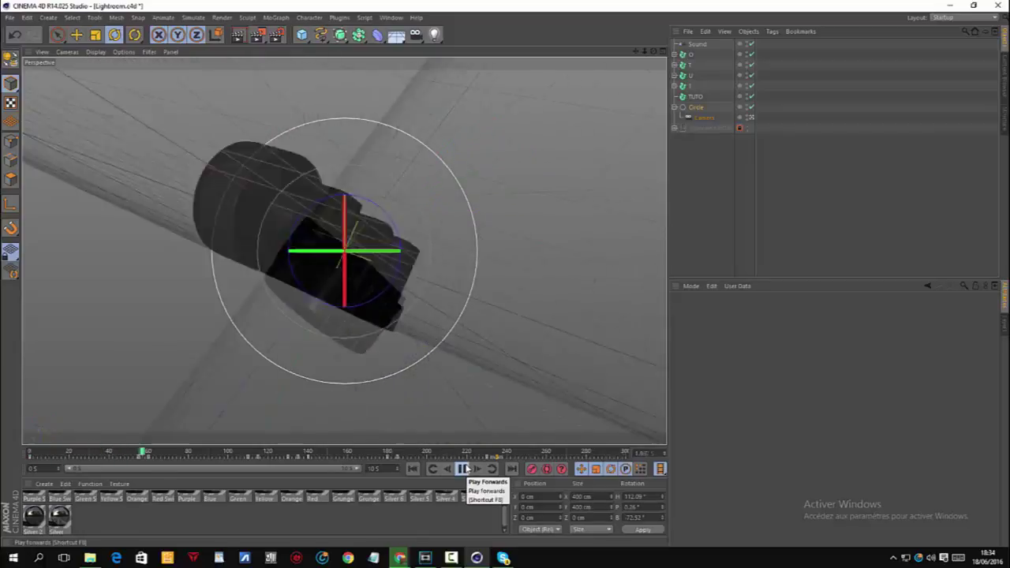
{"action": "left_click", "coordinate": [465, 469]}
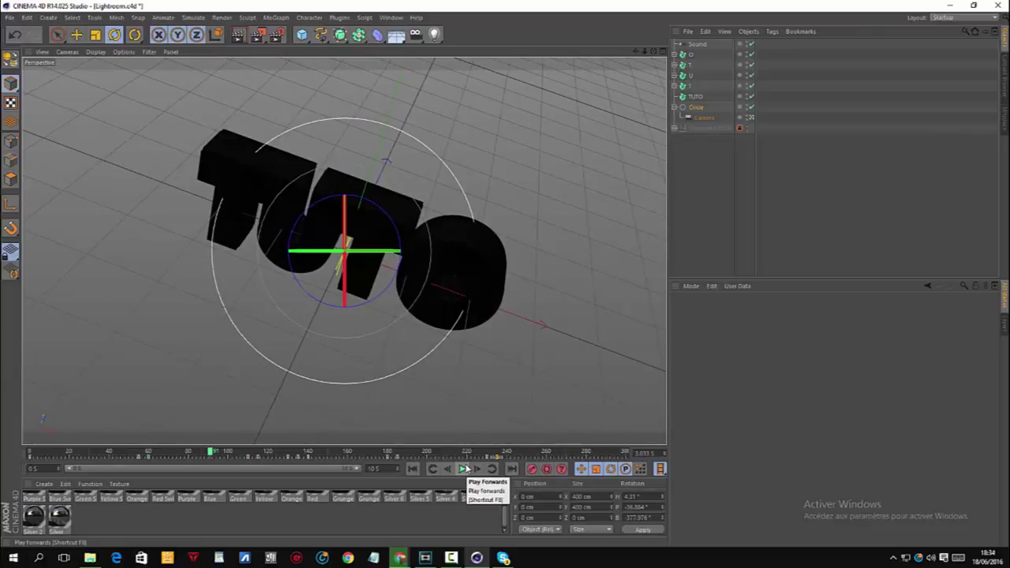
{"action": "left_click", "coordinate": [465, 469]}
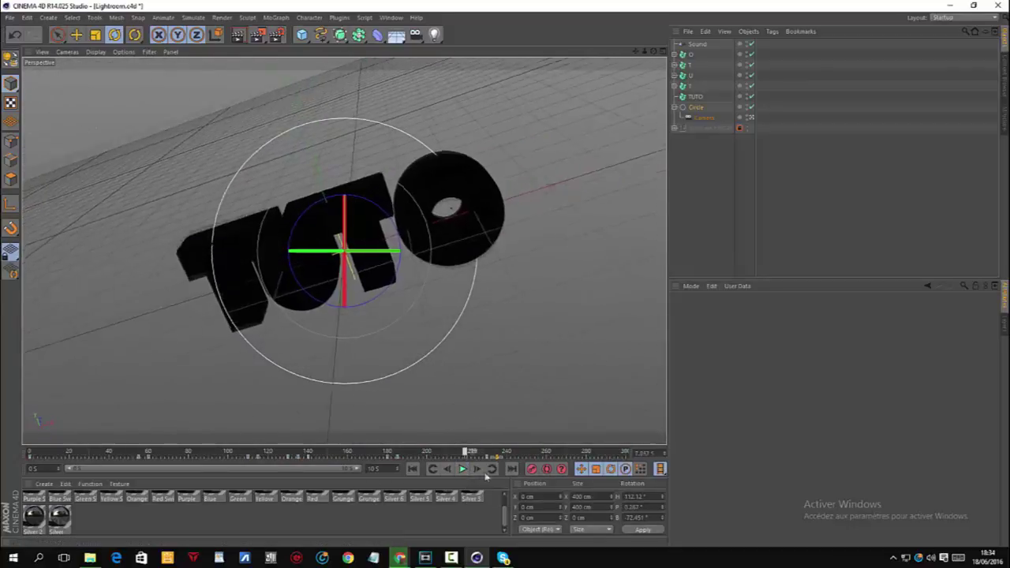
Step: At frame 235, record a keyframe with the Circle rotated to about P -15.1°, B -301.5°, and replay, moving the playhead to about frame 256
{"action": "left_click_drag", "start_coordinate": [394, 309], "coordinate": [378, 229]}
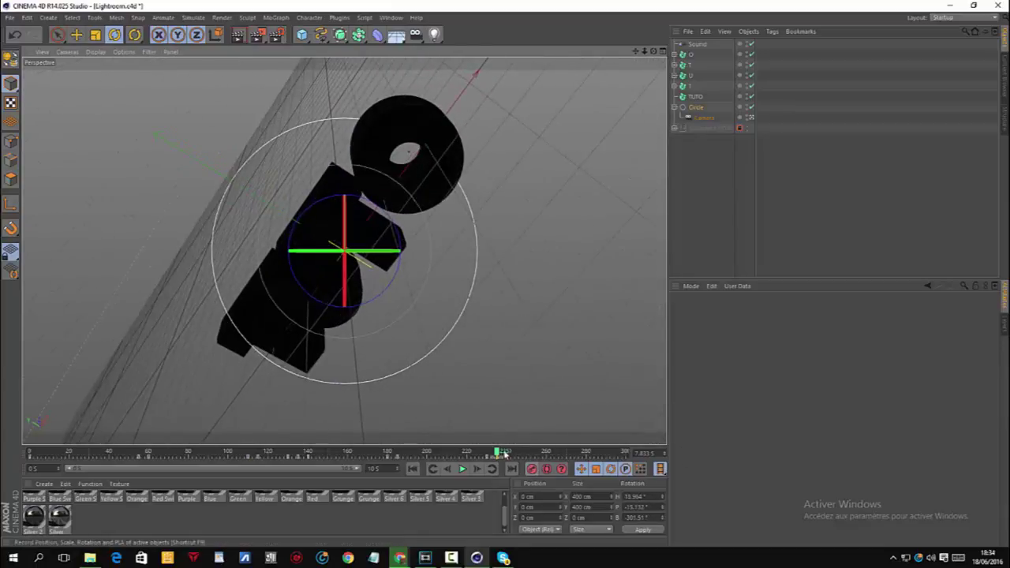
{"action": "left_click", "coordinate": [492, 468]}
{"action": "left_click", "coordinate": [462, 469]}
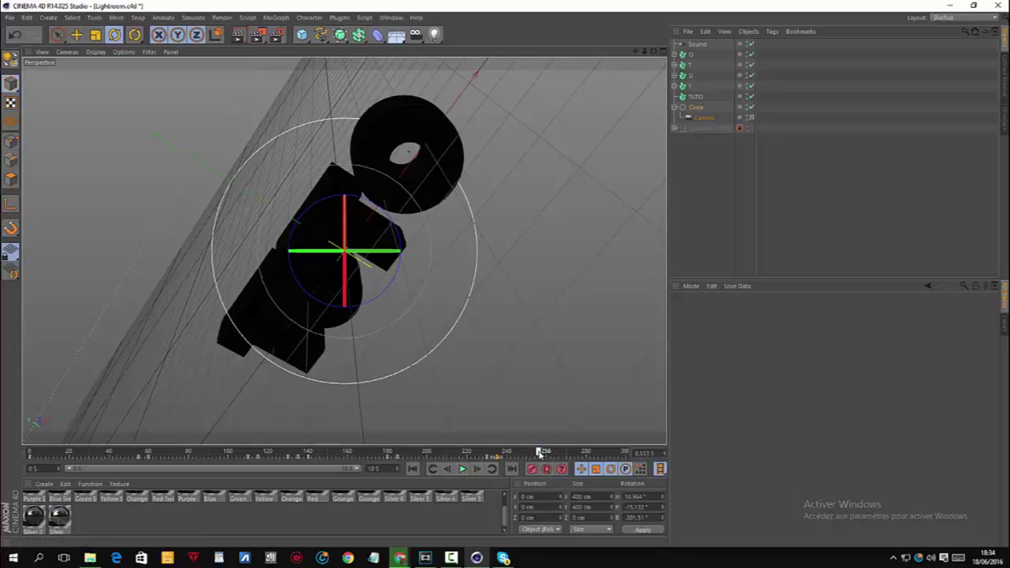
Step: Record Circle rotation keyframes at frame 255 (about H 10.3°, P -18°, B -318.1°) and frame 260 (about H -54.2°, P 15.4°, B -388°)
{"action": "left_click_drag", "start_coordinate": [380, 209], "coordinate": [441, 317]}
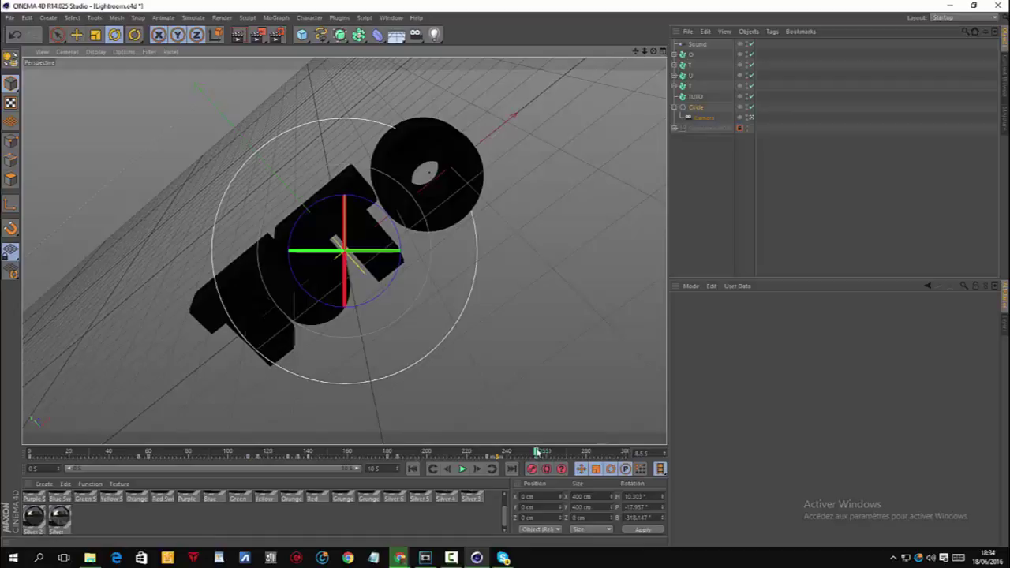
{"action": "left_click_drag", "start_coordinate": [537, 451], "coordinate": [544, 451]}
{"action": "left_click_drag", "start_coordinate": [377, 211], "coordinate": [315, 220]}
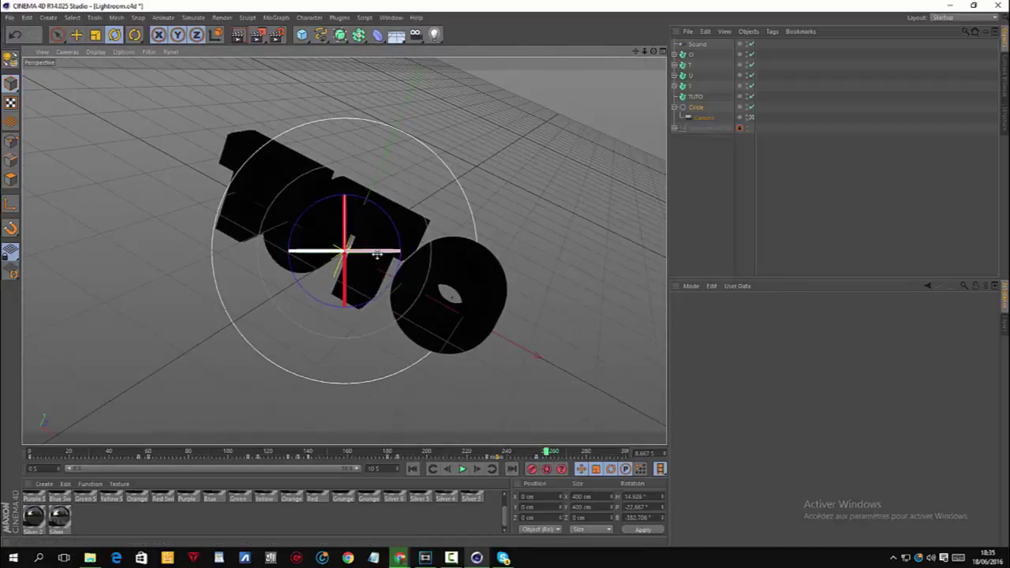
{"action": "left_click_drag", "start_coordinate": [371, 252], "coordinate": [375, 318]}
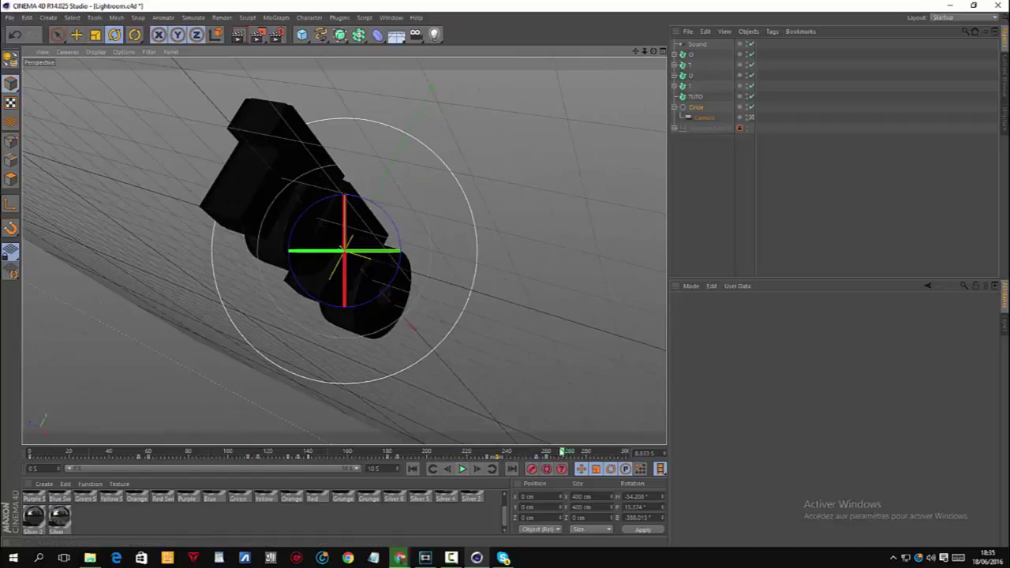
Step: At frame 265, rotate the Circle to about H -59.8°, B -379.7° and record a keyframe
{"action": "left_click_drag", "start_coordinate": [562, 451], "coordinate": [558, 451]}
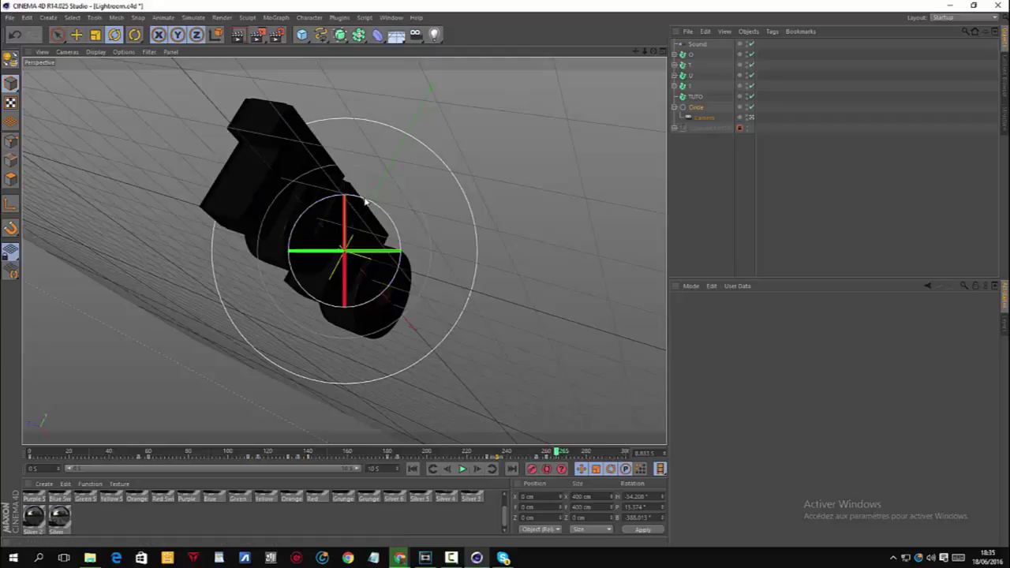
{"action": "left_click_drag", "start_coordinate": [365, 202], "coordinate": [379, 231]}
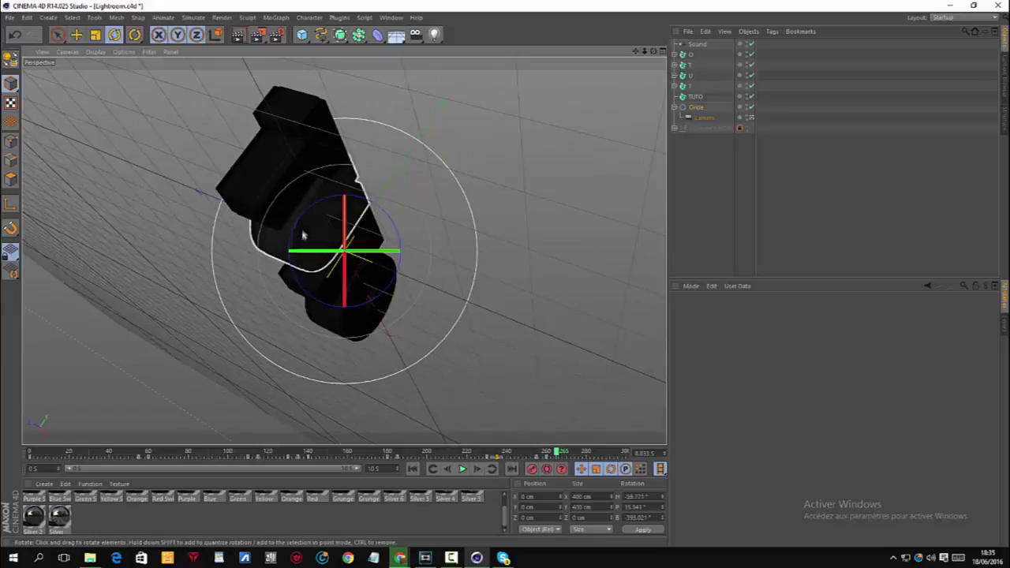
{"action": "left_click_drag", "start_coordinate": [299, 213], "coordinate": [314, 238]}
Step: At frame 270, rotate the Circle to about H -27.7°, P 4.6°, B -324.8° and record a keyframe
{"action": "left_click_drag", "start_coordinate": [557, 453], "coordinate": [562, 454]}
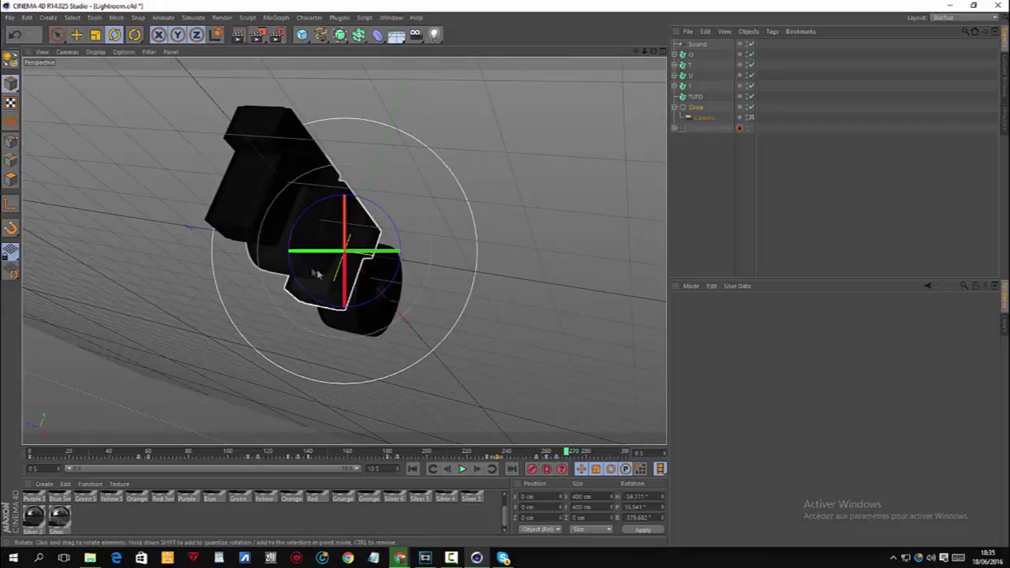
{"action": "left_click", "coordinate": [340, 273]}
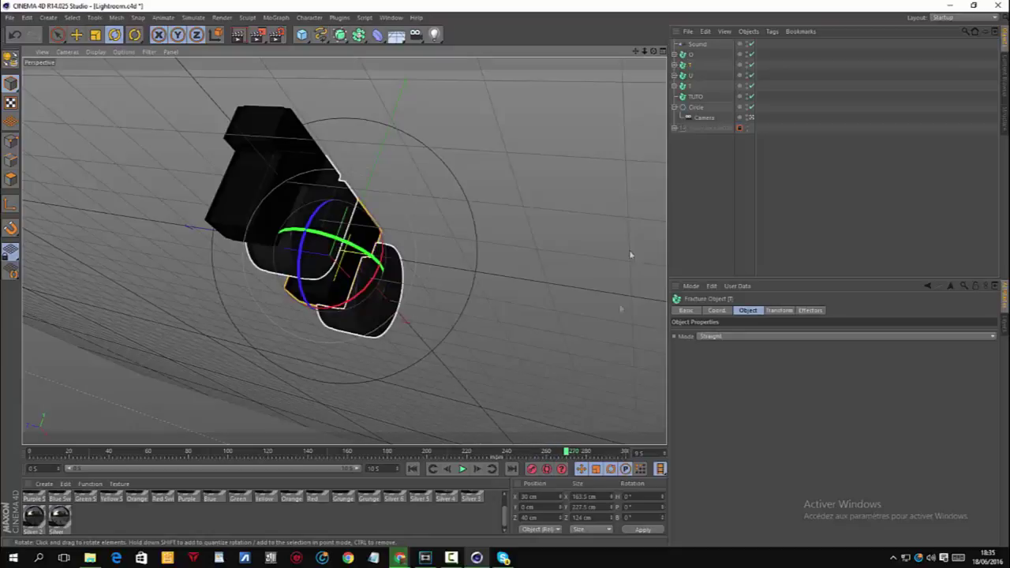
{"action": "left_click", "coordinate": [338, 275]}
{"action": "left_click_drag", "start_coordinate": [336, 276], "coordinate": [618, 309]}
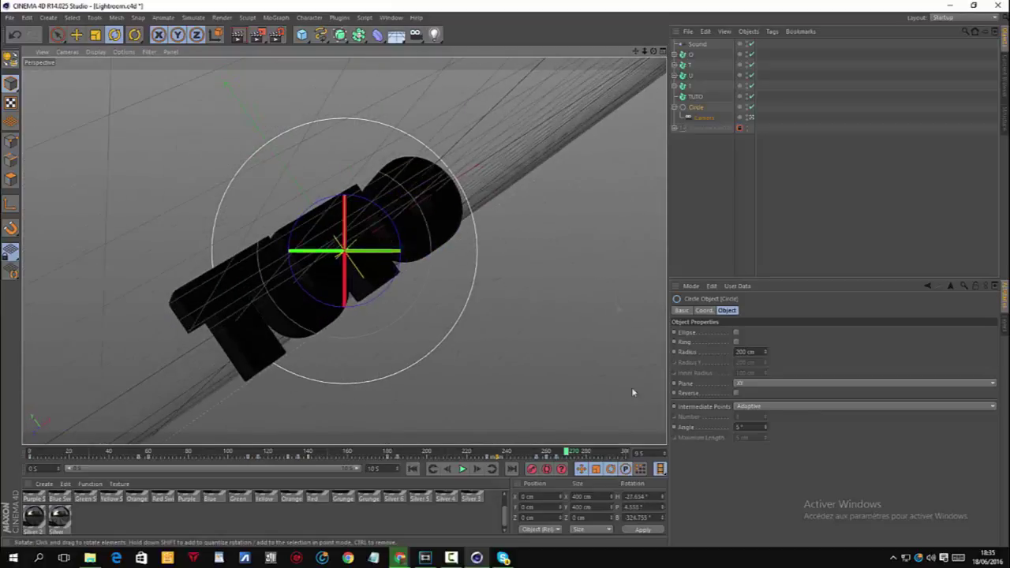
{"action": "left_click", "coordinate": [550, 469]}
Step: Play the whole animation from frame 0 to review the Circle's rotations against the beats
{"action": "left_click", "coordinate": [432, 469]}
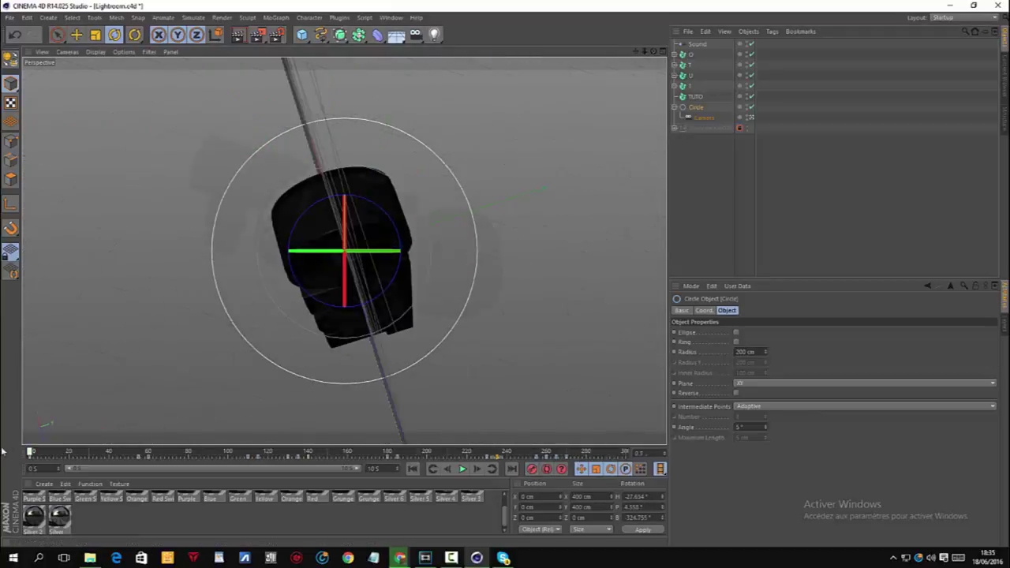
{"action": "left_click", "coordinate": [467, 470]}
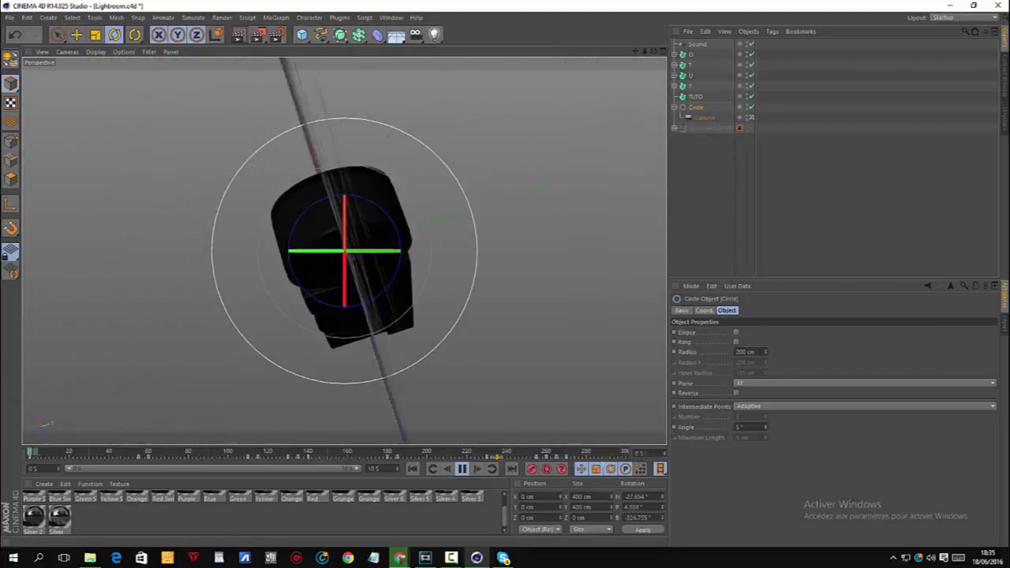
{"action": "left_click", "coordinate": [463, 469]}
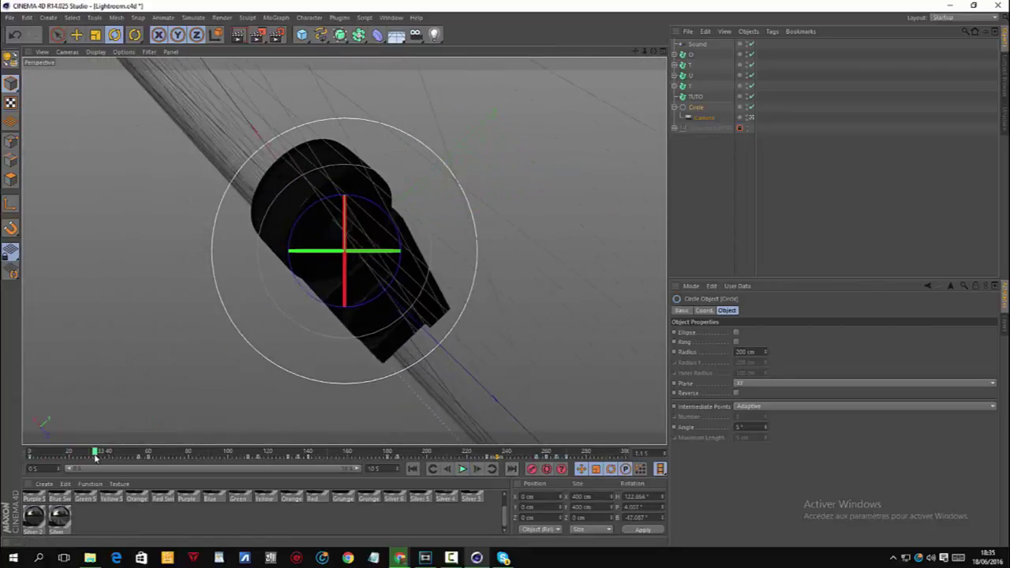
Step: At frame 300, rotate the Circle to about H -28.5°, P -0.8°, B -327.2° and record a closing keyframe
{"action": "left_click_drag", "start_coordinate": [94, 456], "coordinate": [629, 456]}
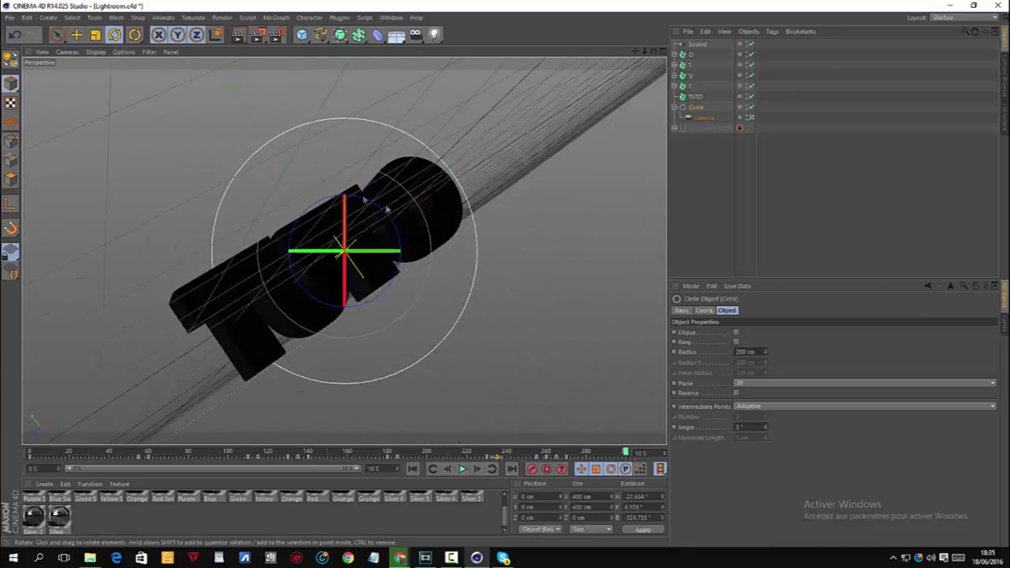
{"action": "left_click_drag", "start_coordinate": [352, 221], "coordinate": [394, 268]}
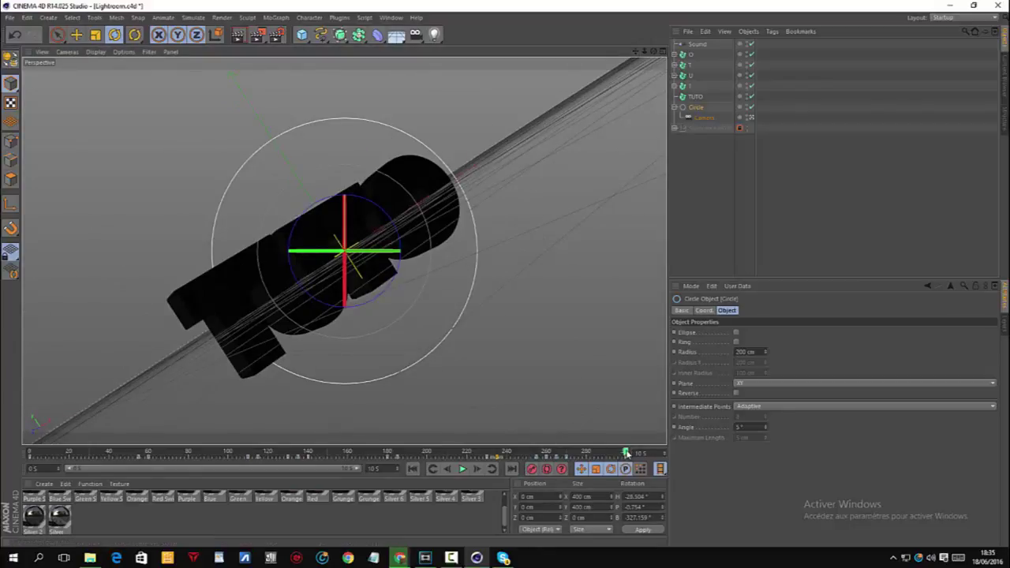
Step: Replay the animation from the start to check its slow ending rotation, and return the playhead to frame 0
{"action": "key", "text": "shift+f"}
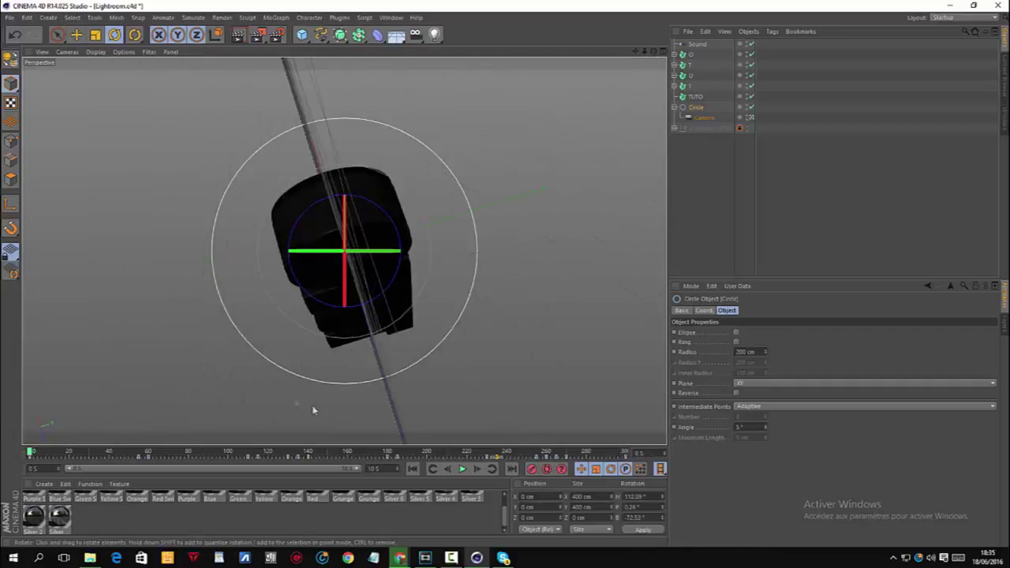
{"action": "left_click", "coordinate": [462, 468]}
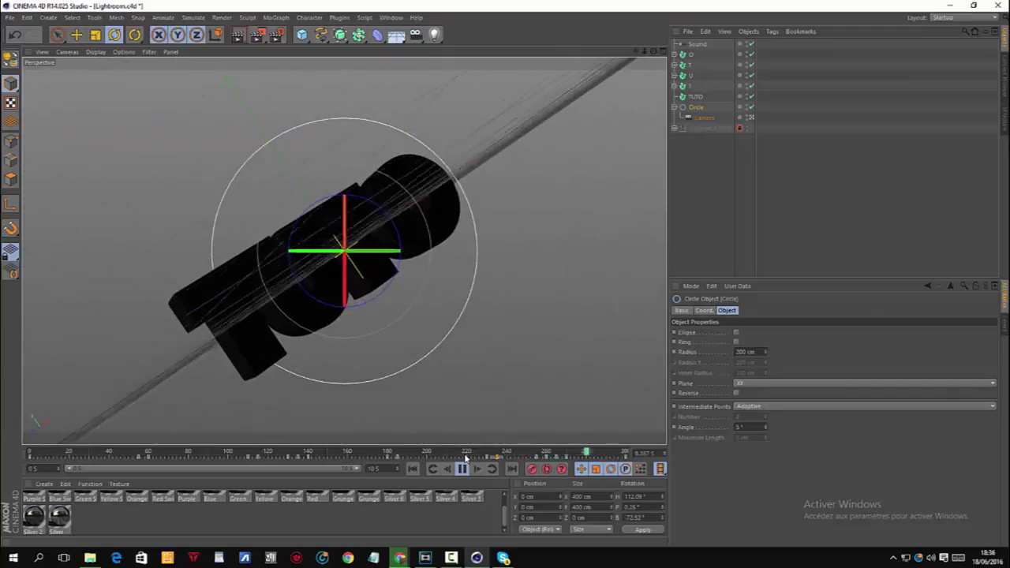
{"action": "left_click", "coordinate": [461, 468]}
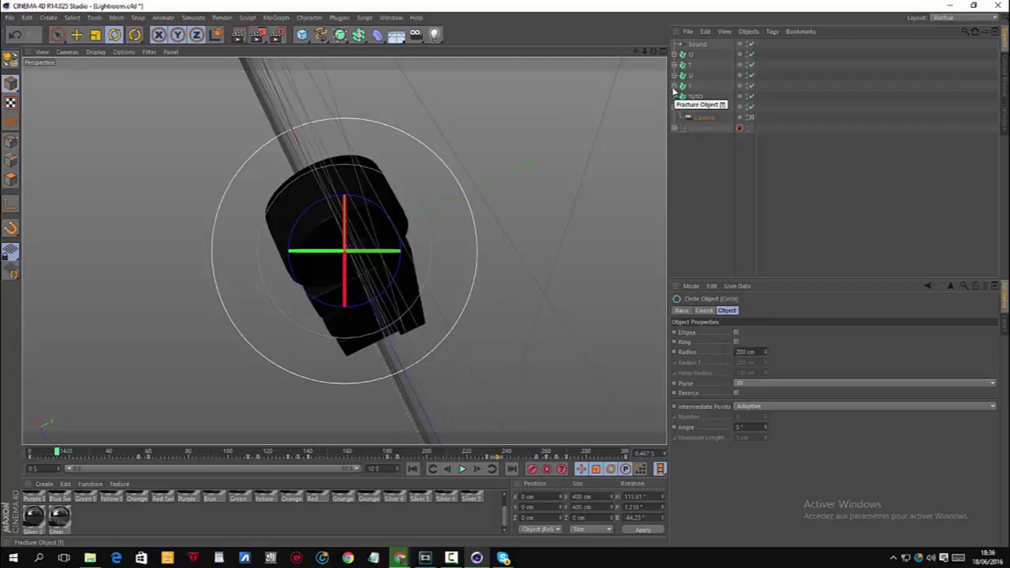
{"action": "left_click_drag", "start_coordinate": [57, 455], "coordinate": [32, 453]}
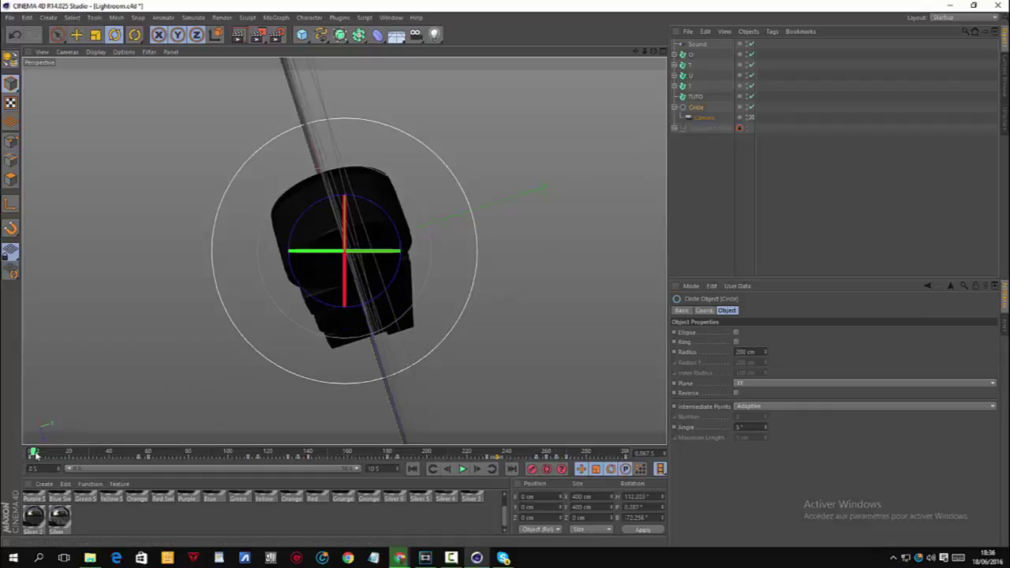
{"action": "left_click_drag", "start_coordinate": [34, 453], "coordinate": [30, 454]}
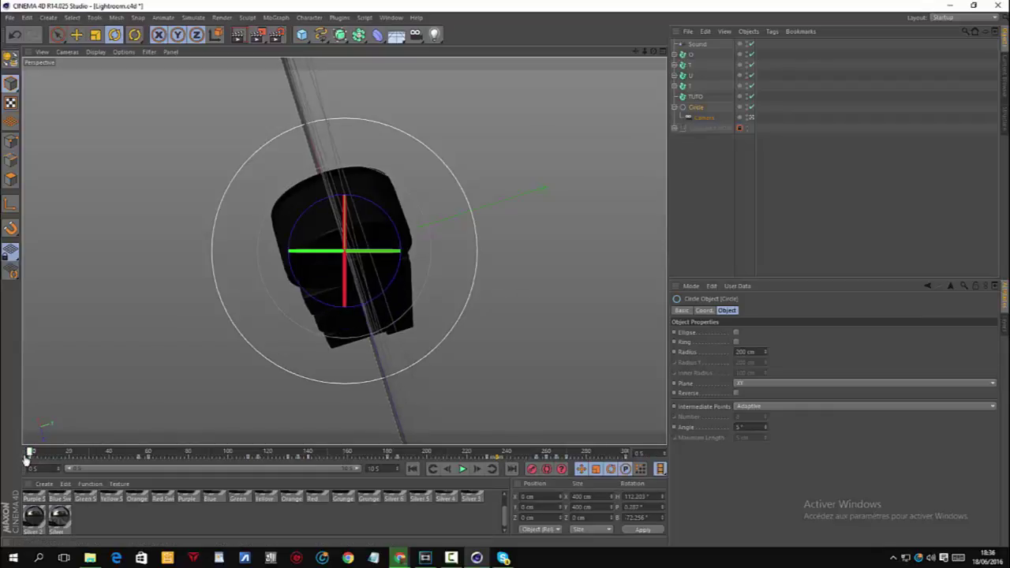
{"action": "left_click", "coordinate": [674, 86]}
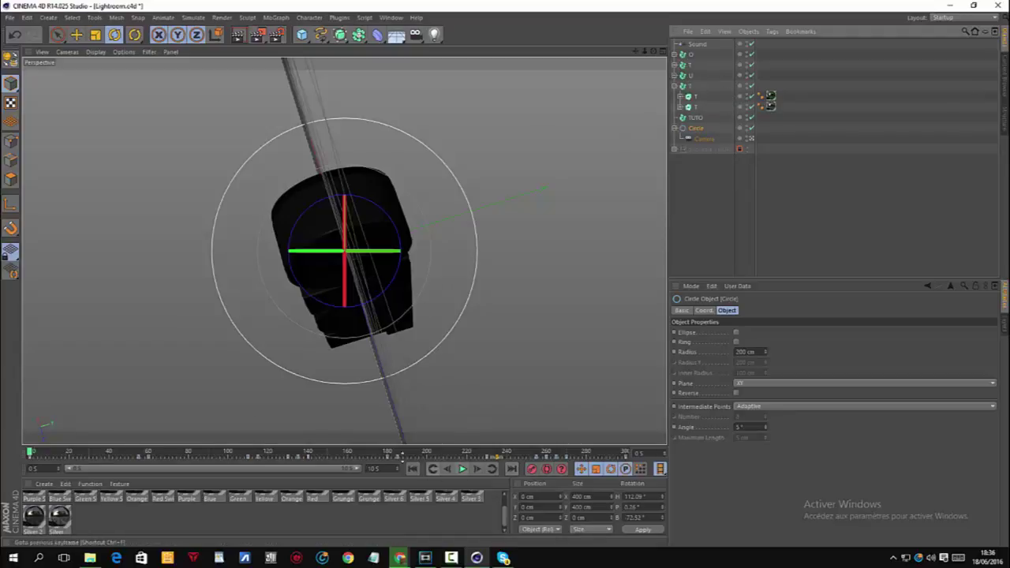
{"action": "left_click", "coordinate": [677, 85]}
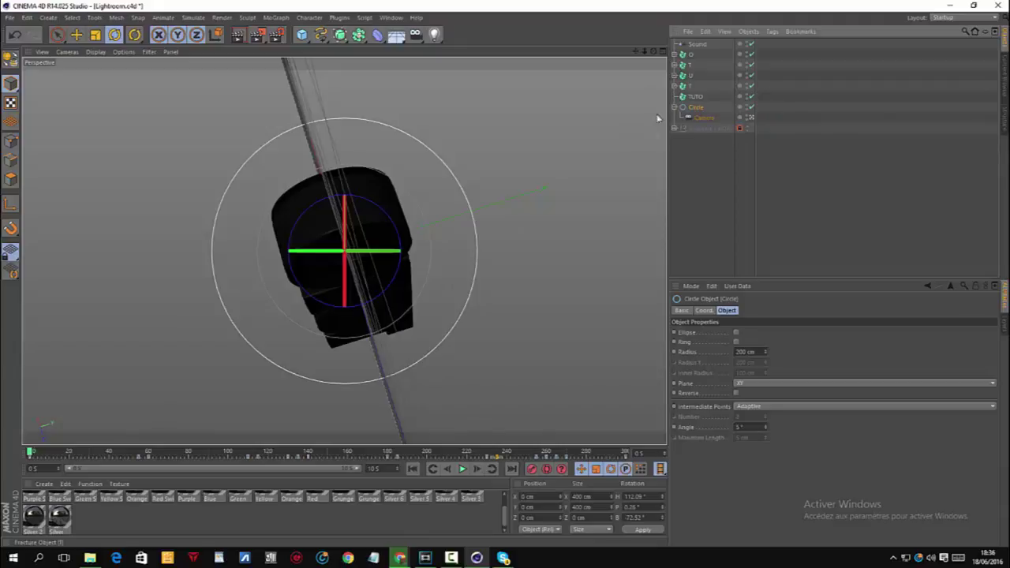
Step: Using the Circle's keyframes as a guide, record a keyframe for the Camera at frame 60 with Z at -970 cm
{"action": "left_click", "coordinate": [701, 117]}
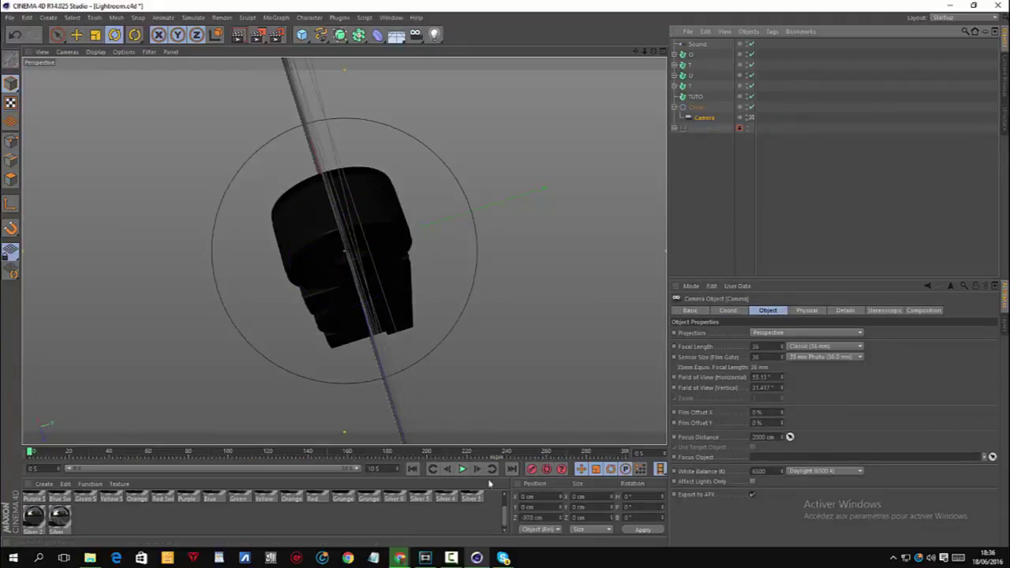
{"action": "left_click", "coordinate": [695, 106]}
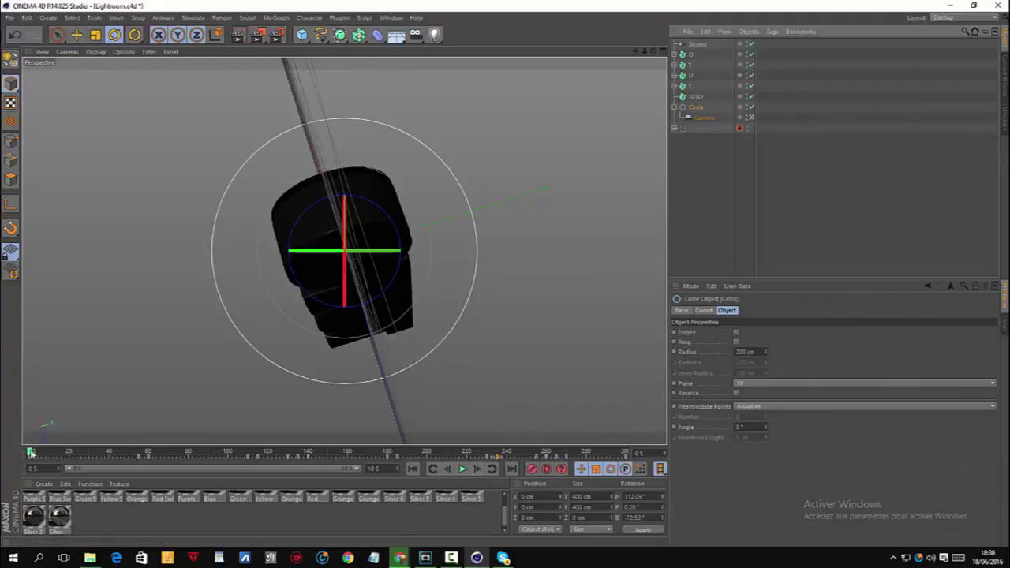
{"action": "left_click_drag", "start_coordinate": [30, 451], "coordinate": [150, 451]}
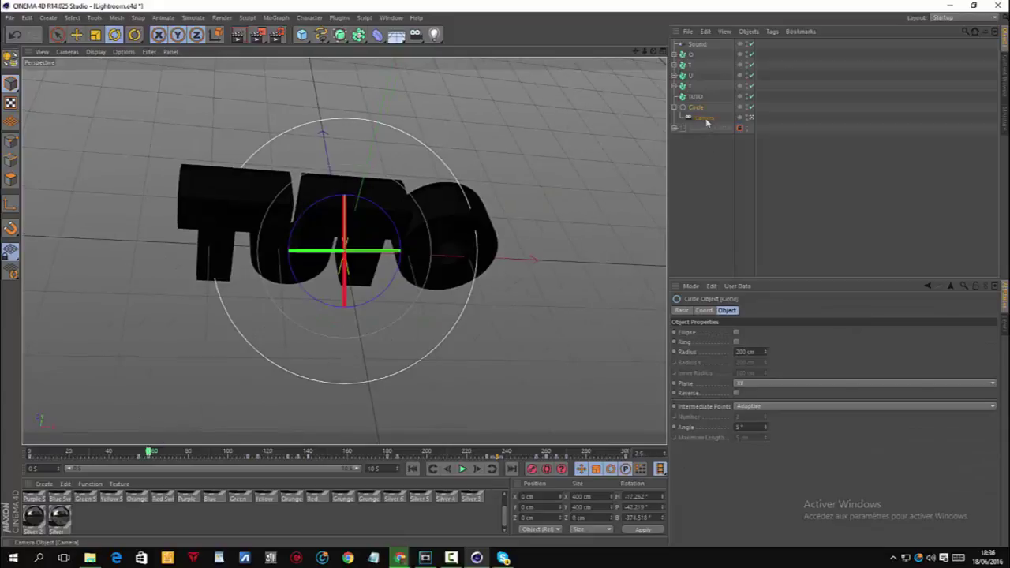
{"action": "left_click", "coordinate": [704, 117]}
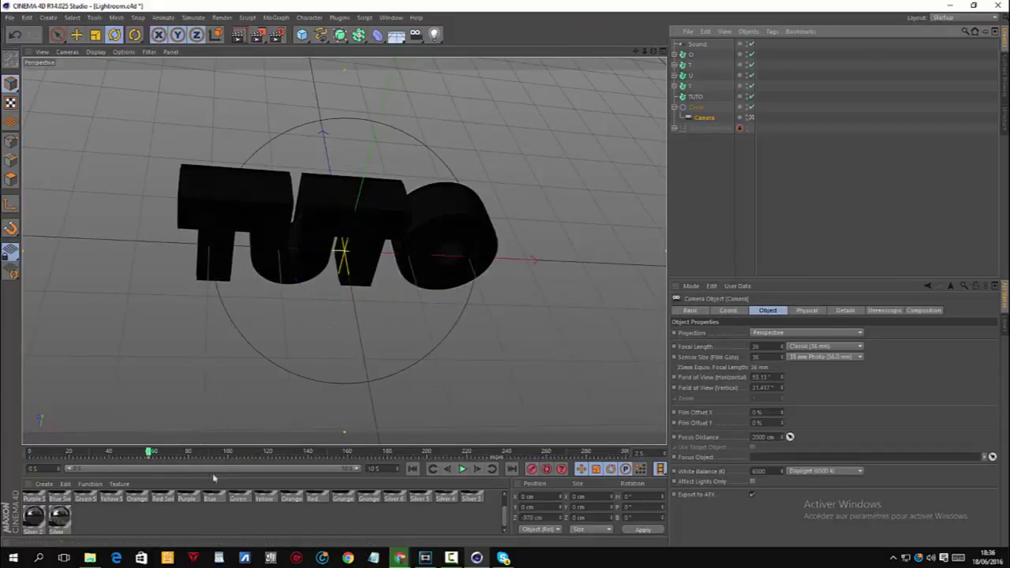
Step: At frame 55, pull the Camera back to about Z -1311 cm and record a keyframe, and adjust its distance at frame 0
{"action": "left_click_drag", "start_coordinate": [147, 453], "coordinate": [138, 452]}
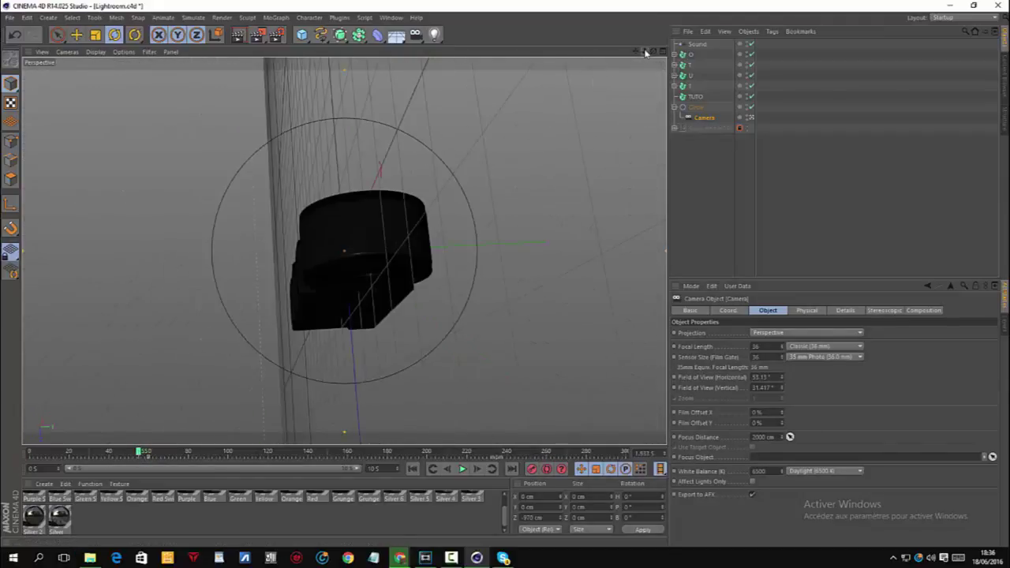
{"action": "scroll", "coordinate": [570, 395], "scroll_direction": "down", "scroll_amount": 3}
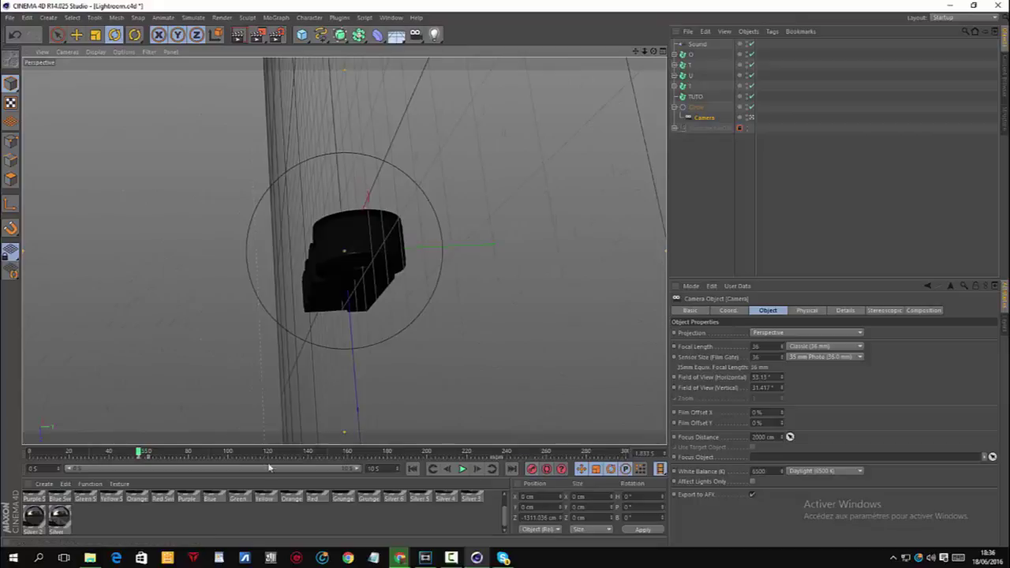
{"action": "left_click", "coordinate": [30, 452]}
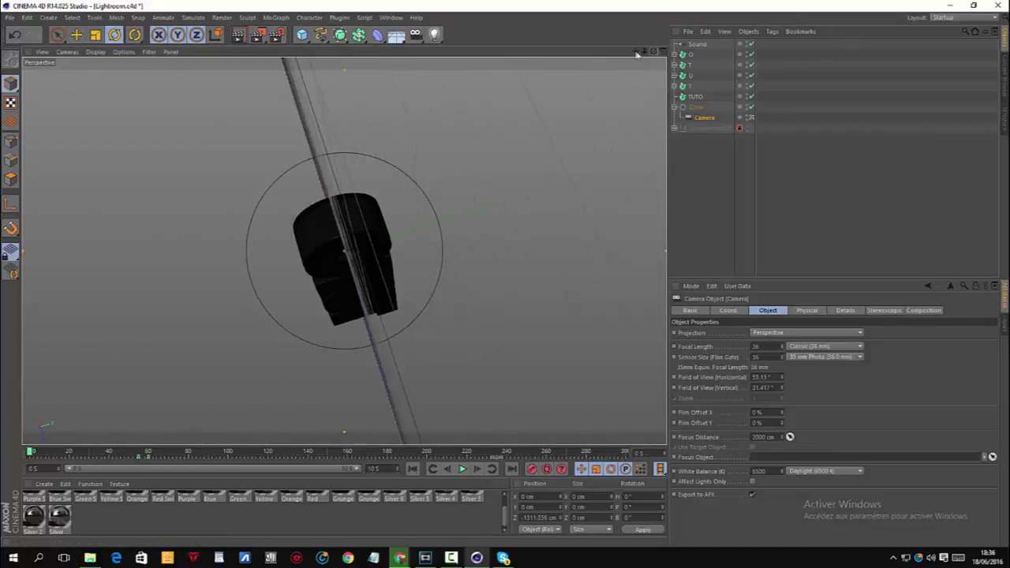
{"action": "left_click_drag", "start_coordinate": [644, 52], "coordinate": [599, 56]}
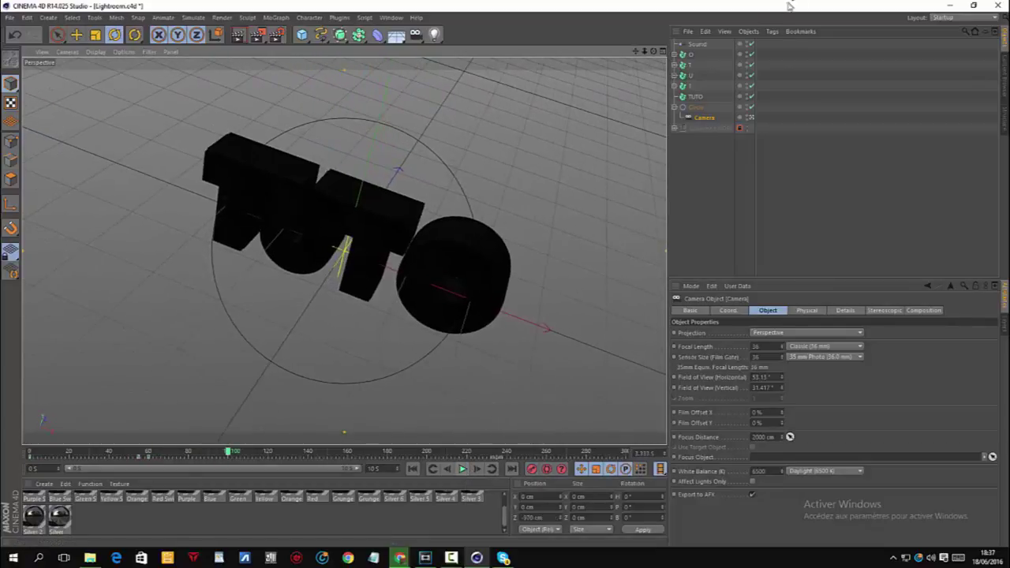
Step: Locate the Circle's beat keyframes near frame 110 and, at frame 110, pull the Camera slightly back and record a keyframe
{"action": "left_click", "coordinate": [691, 108]}
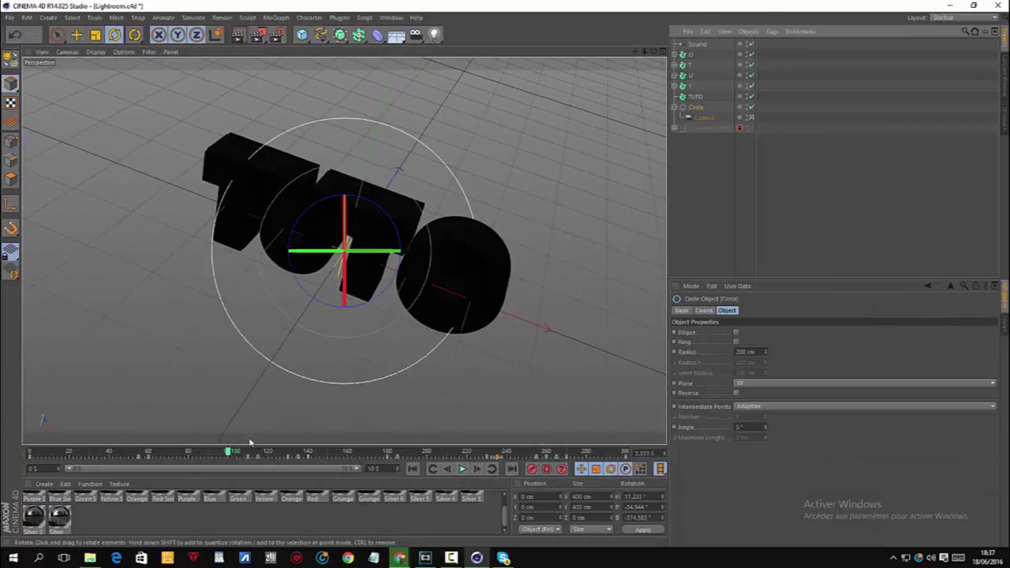
{"action": "left_click_drag", "start_coordinate": [251, 453], "coordinate": [259, 456]}
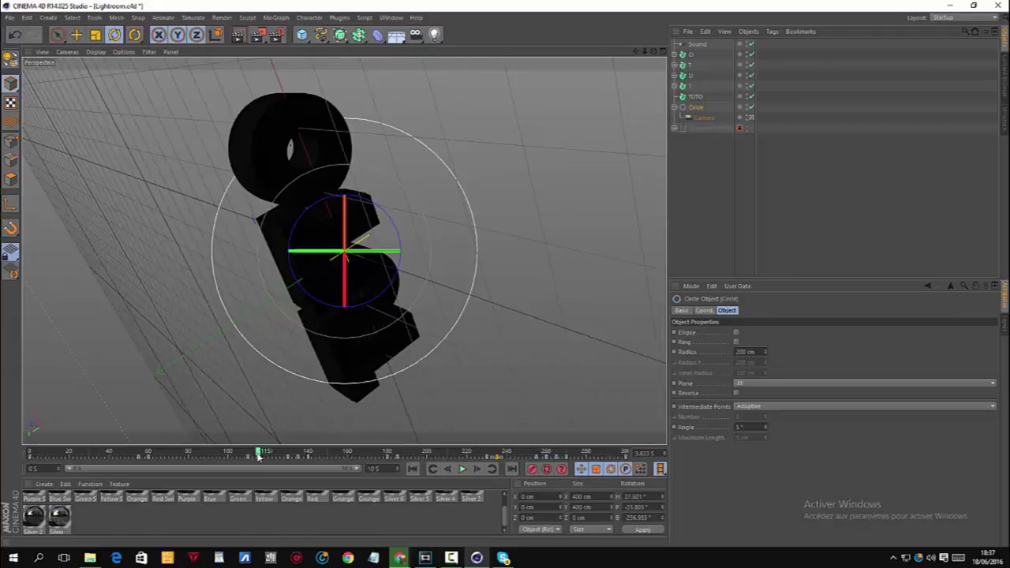
{"action": "left_click", "coordinate": [703, 118]}
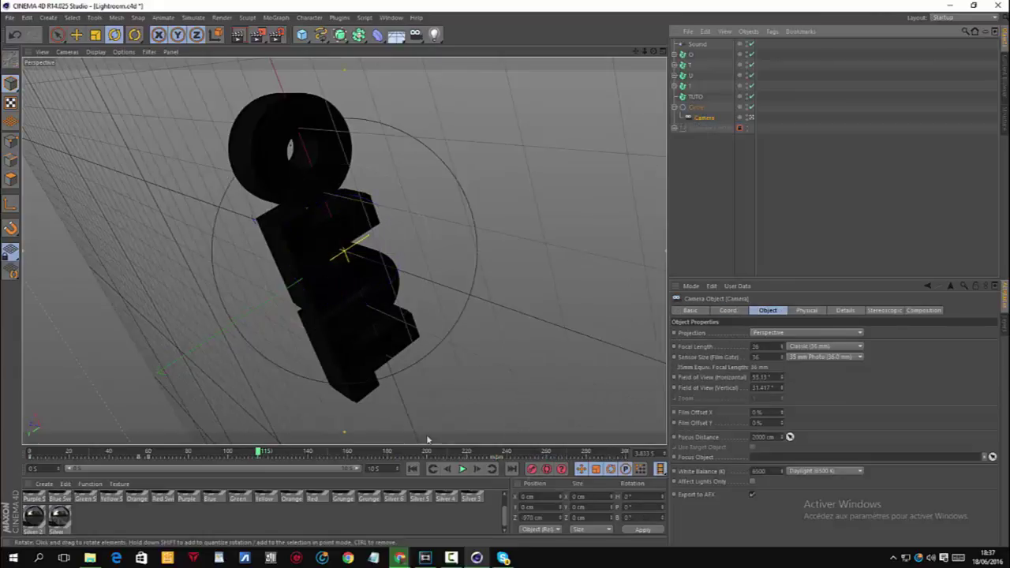
{"action": "left_click", "coordinate": [447, 468]}
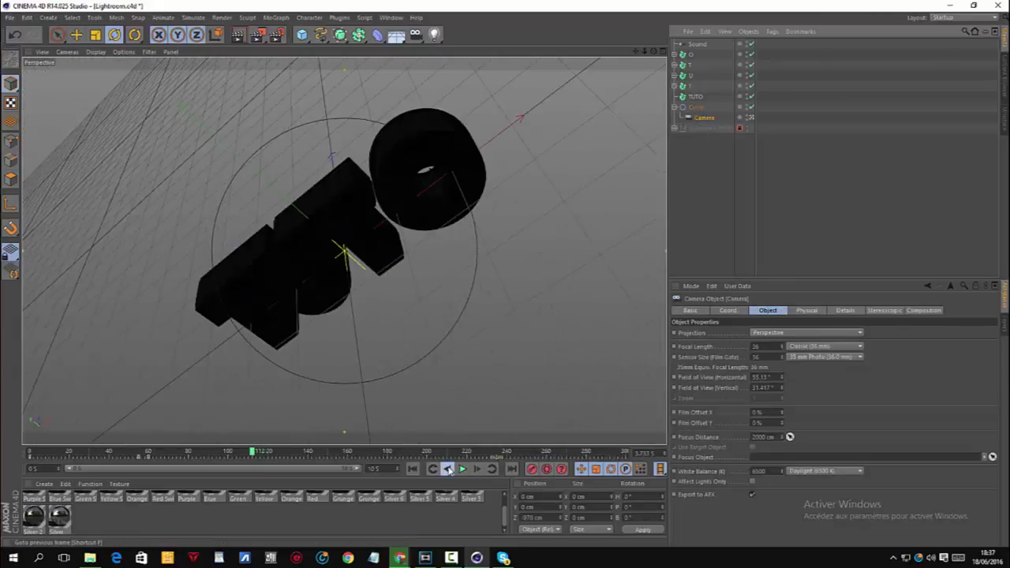
{"action": "left_click", "coordinate": [447, 468]}
{"action": "left_click", "coordinate": [448, 469]}
{"action": "left_click_drag", "start_coordinate": [643, 52], "coordinate": [651, 179]}
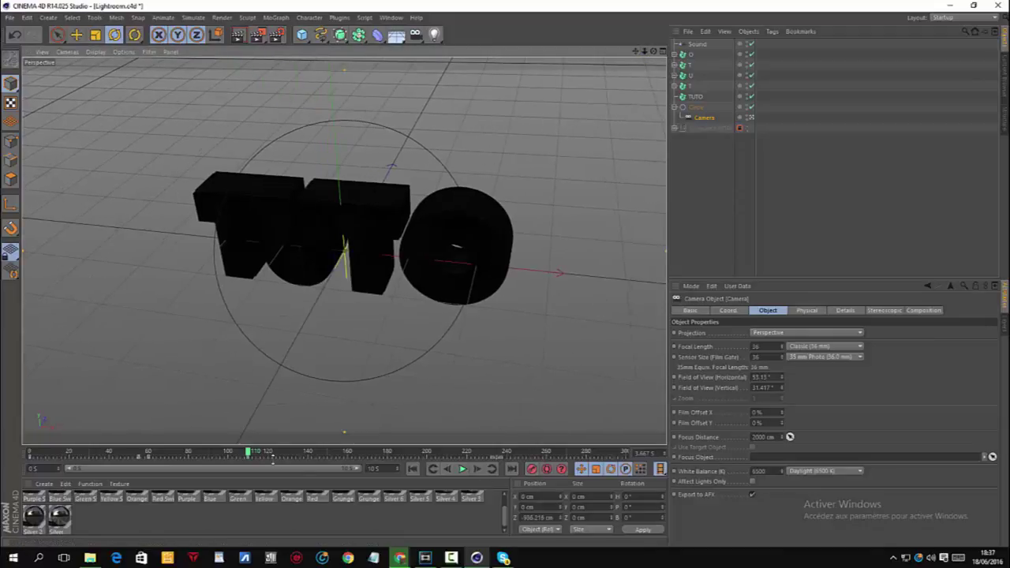
Step: At frame 115, pull the Camera back to about Z -2378 cm, record a keyframe, and reselect the Circle
{"action": "left_click_drag", "start_coordinate": [247, 451], "coordinate": [260, 451]}
{"action": "left_click_drag", "start_coordinate": [644, 51], "coordinate": [638, 70]}
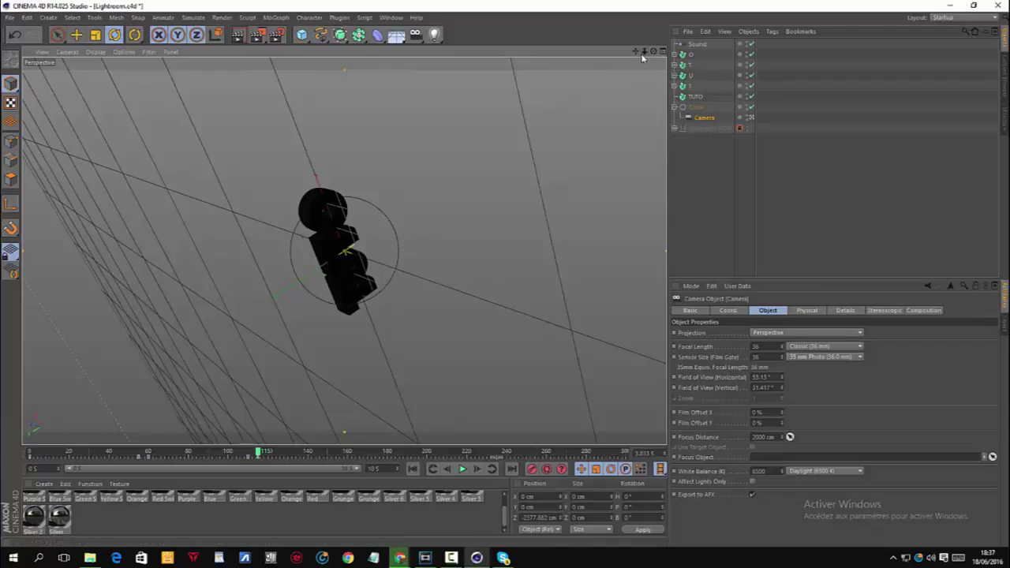
{"action": "left_click", "coordinate": [695, 110]}
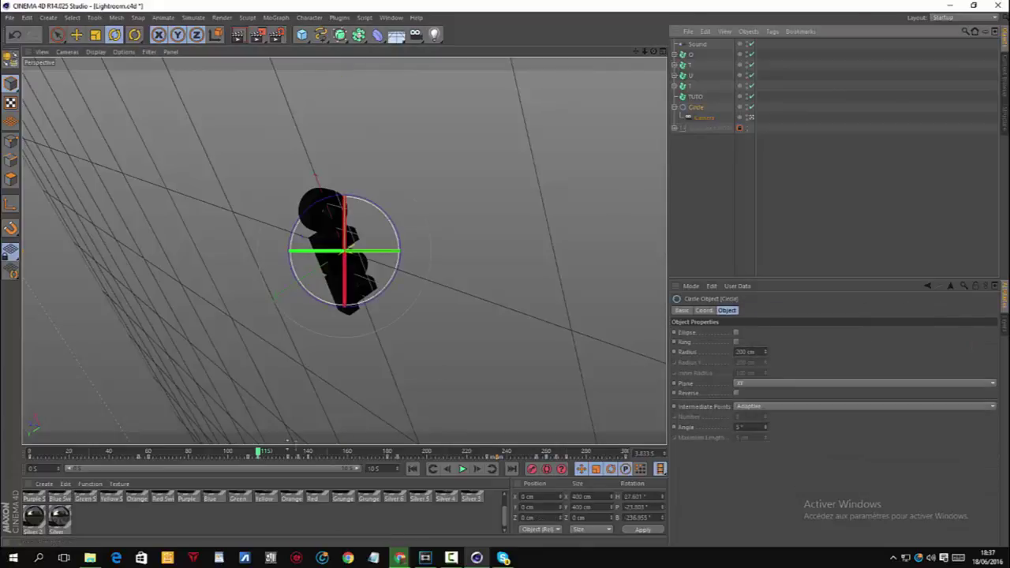
Step: Using the Circle's keyframes as a guide, pull the Camera back to about Z -2468 cm at frame 130 and record a keyframe
{"action": "left_click_drag", "start_coordinate": [260, 452], "coordinate": [300, 451]}
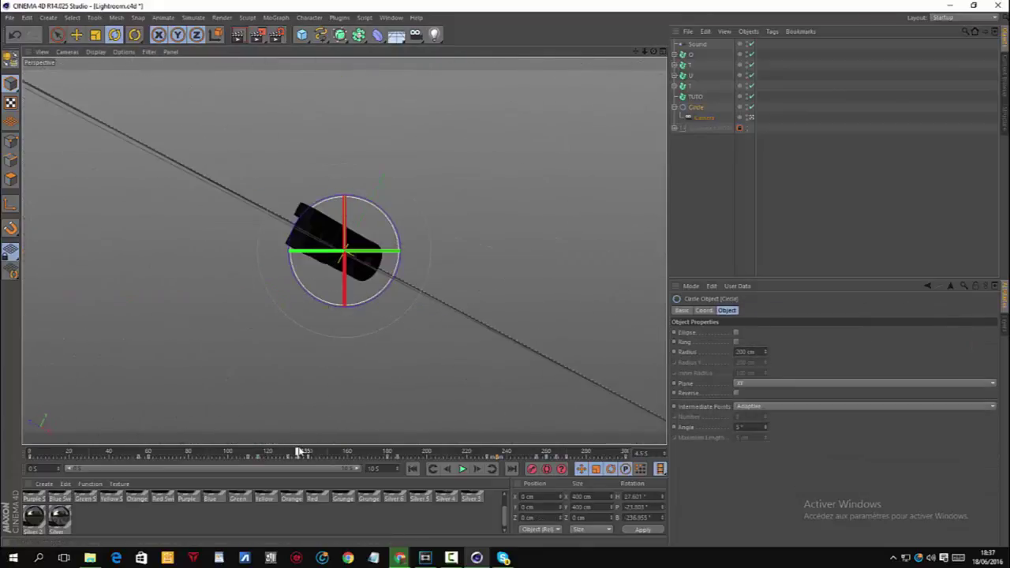
{"action": "left_click", "coordinate": [698, 118]}
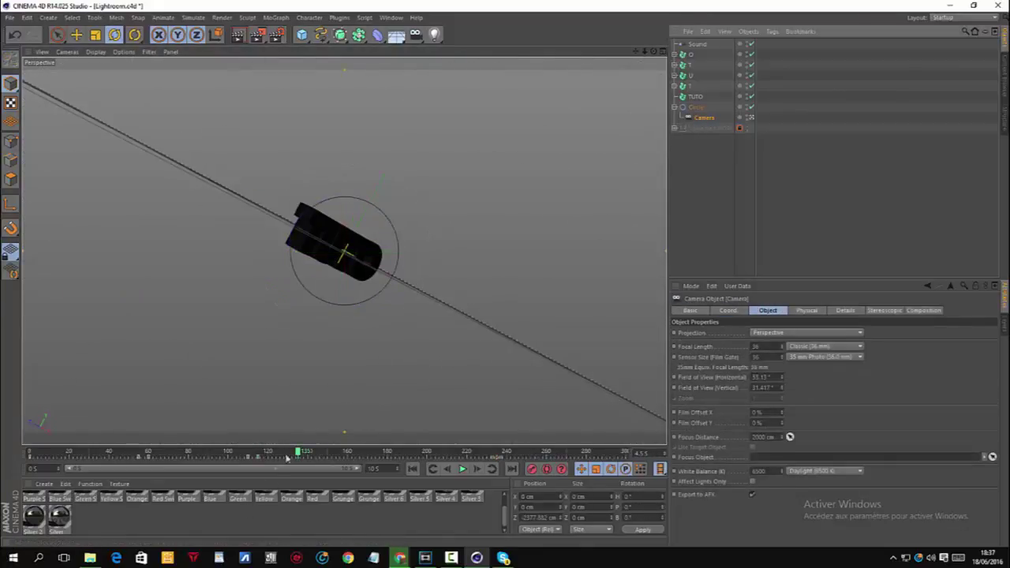
{"action": "left_click", "coordinate": [449, 468]}
{"action": "left_click", "coordinate": [453, 469]}
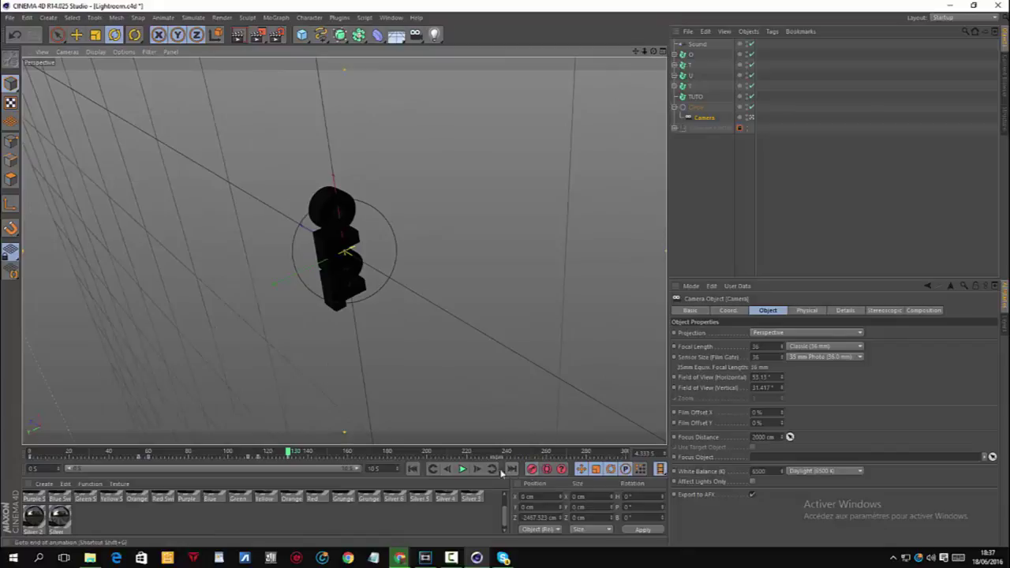
Step: At frame 135, move the Camera in to about Z -1158 cm and record a keyframe
{"action": "left_click", "coordinate": [477, 469]}
{"action": "left_click", "coordinate": [477, 469]}
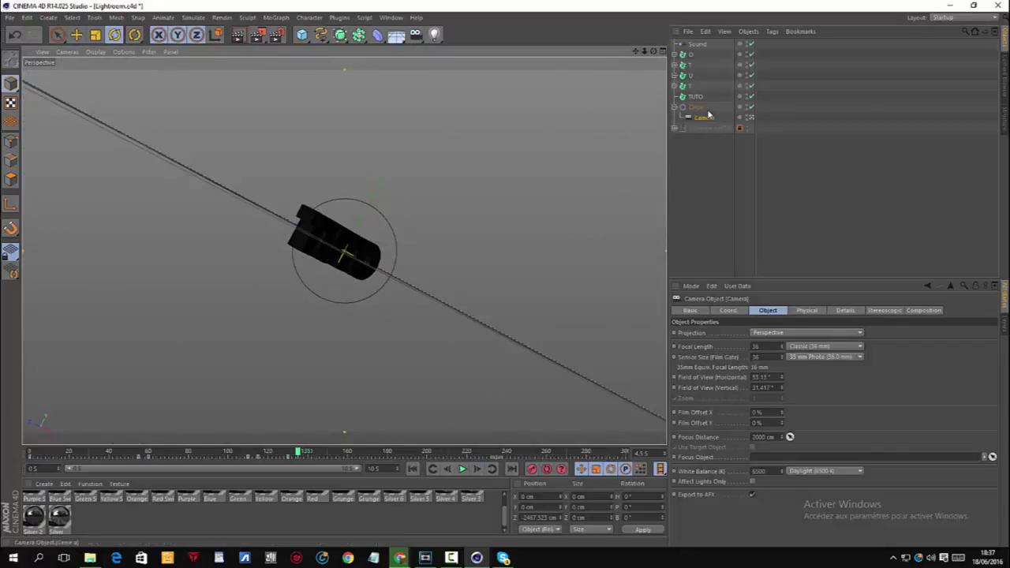
{"action": "left_click_drag", "start_coordinate": [643, 51], "coordinate": [683, 54]}
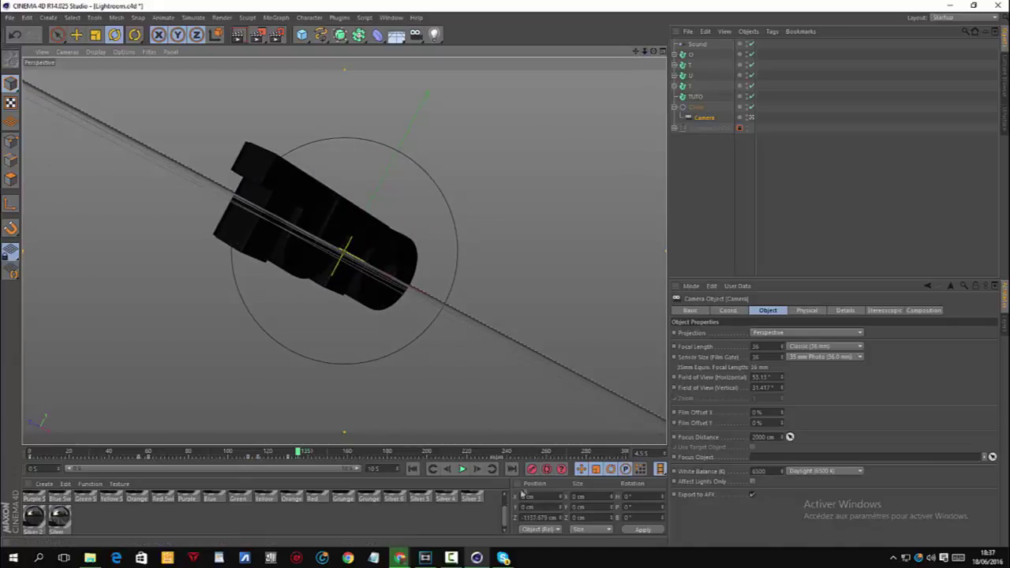
Step: At frame 140, pull the Camera back to about Z -2156 cm and record a keyframe
{"action": "left_click", "coordinate": [477, 468]}
{"action": "left_click", "coordinate": [477, 469]}
{"action": "left_click", "coordinate": [478, 468]}
{"action": "left_click", "coordinate": [585, 65]}
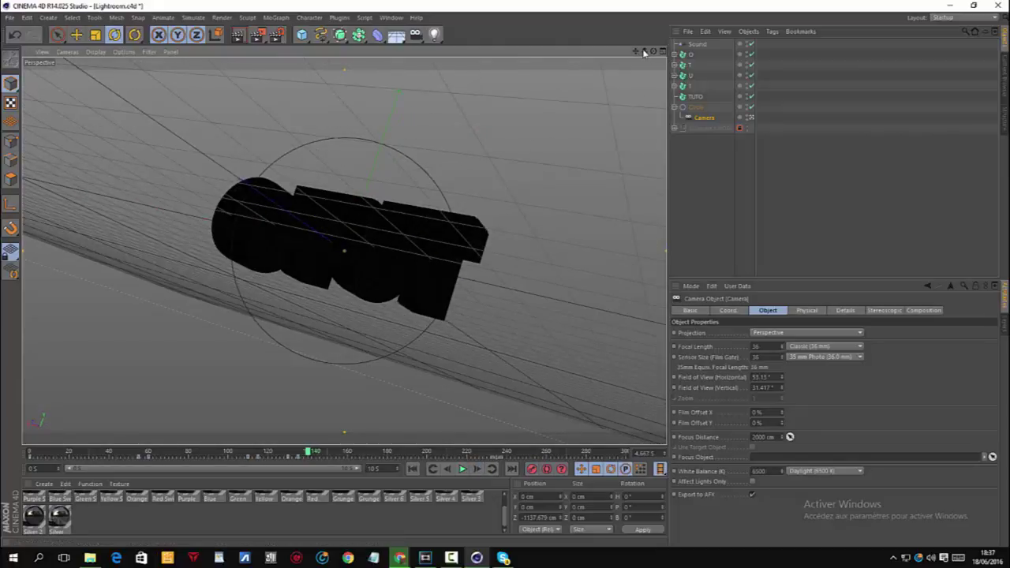
{"action": "left_click_drag", "start_coordinate": [645, 52], "coordinate": [674, 166]}
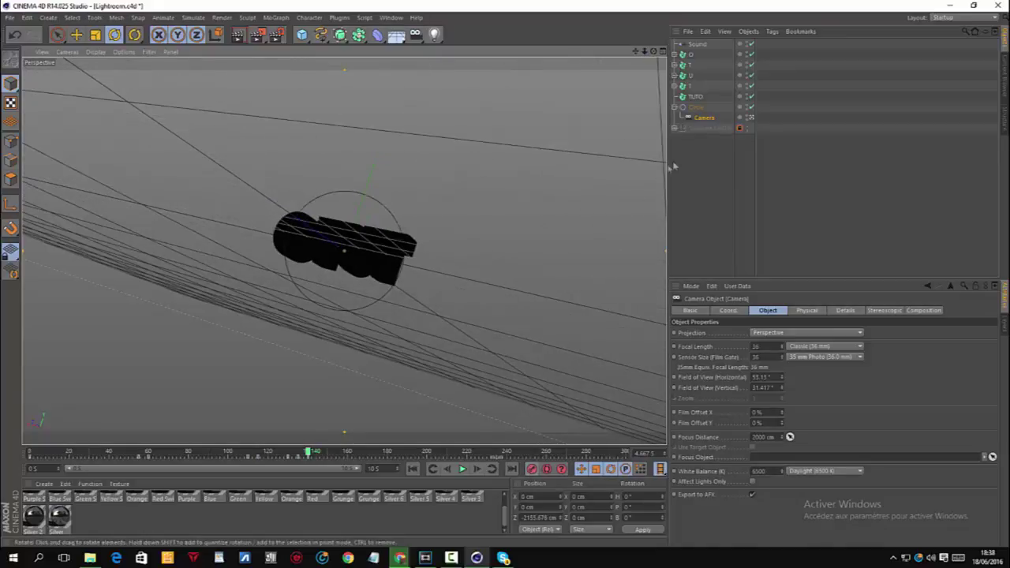
Step: Locate the Circle's beat keyframe at frame 180, pull the Camera back there to about Z -2219 cm, and record a keyframe
{"action": "left_click", "coordinate": [695, 106]}
{"action": "left_click_drag", "start_coordinate": [312, 450], "coordinate": [388, 456]}
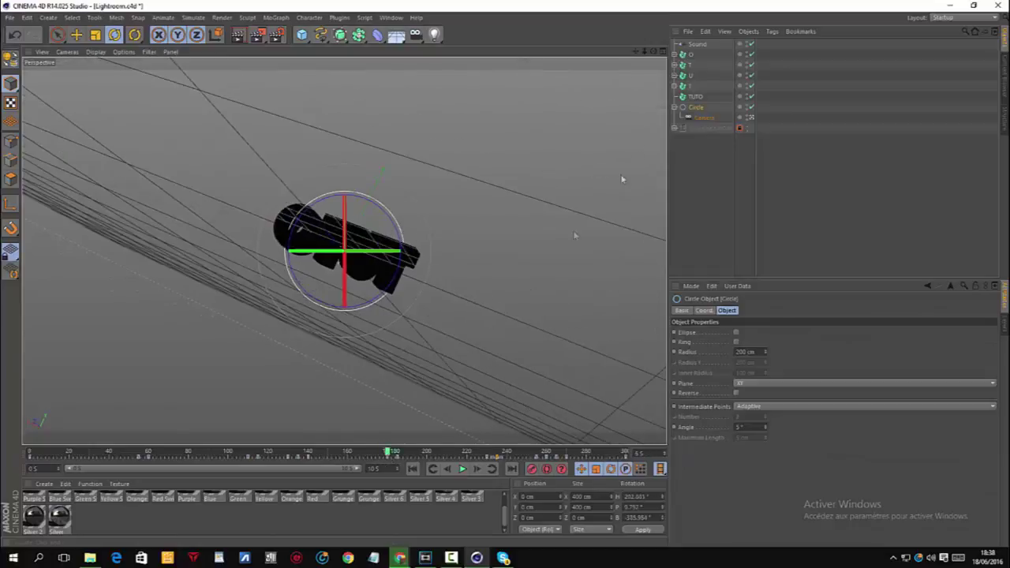
{"action": "left_click", "coordinate": [696, 118]}
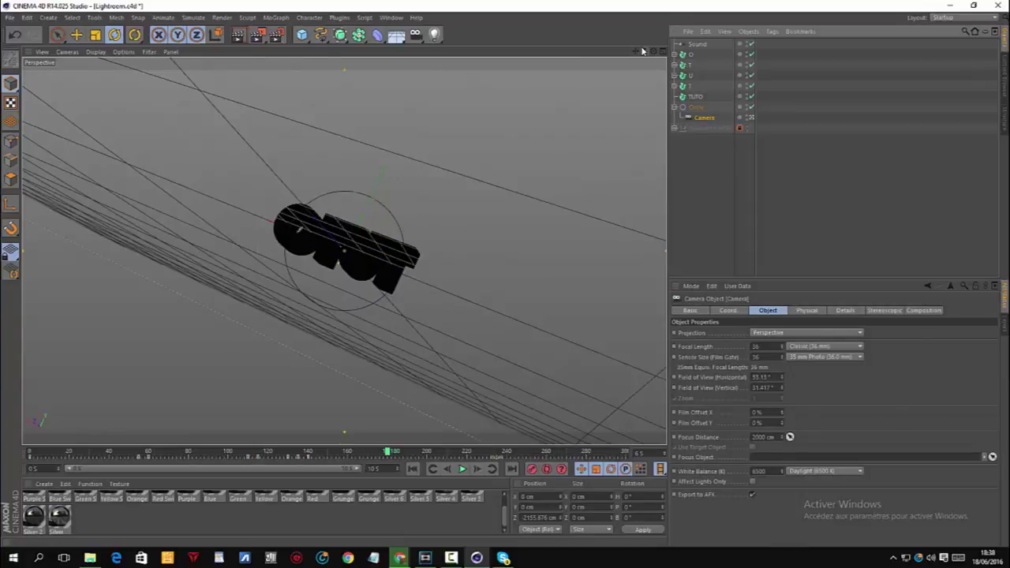
{"action": "left_click_drag", "start_coordinate": [644, 52], "coordinate": [649, 53]}
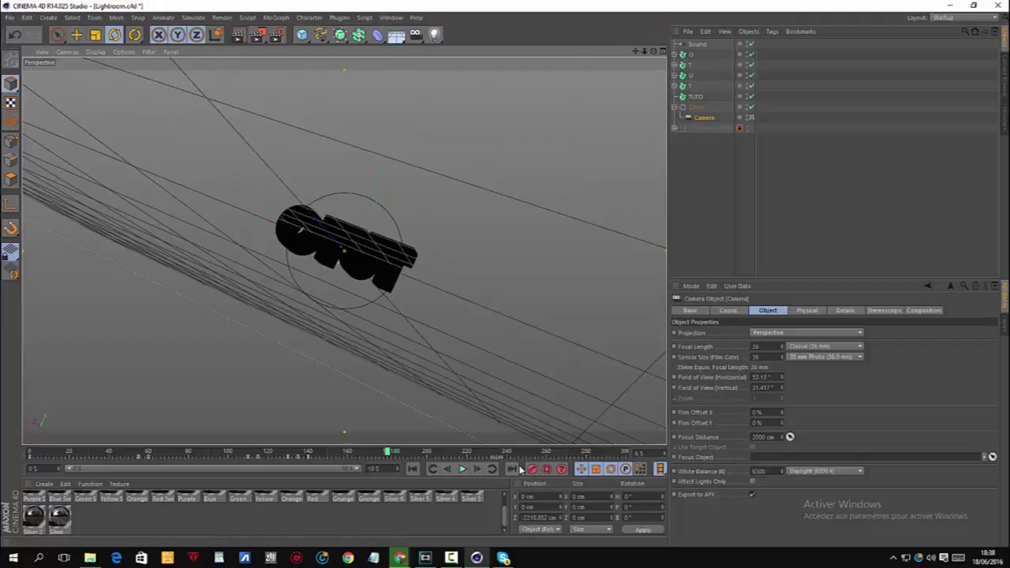
Step: At the Circle's keyframe on frame 185, move the Camera in to about Z -785 cm and record a keyframe
{"action": "key", "text": "Up"}
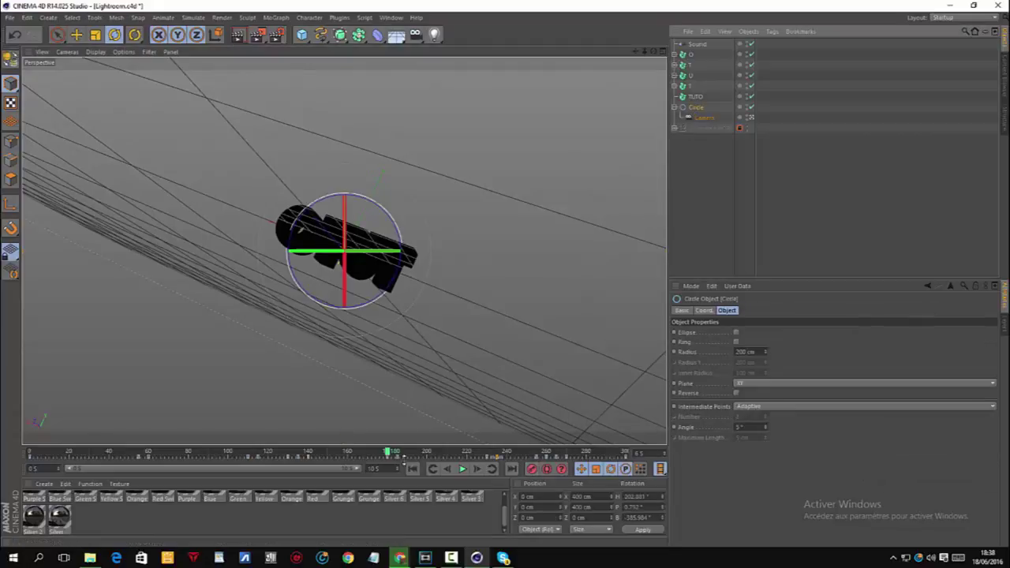
{"action": "left_click_drag", "start_coordinate": [389, 458], "coordinate": [397, 456]}
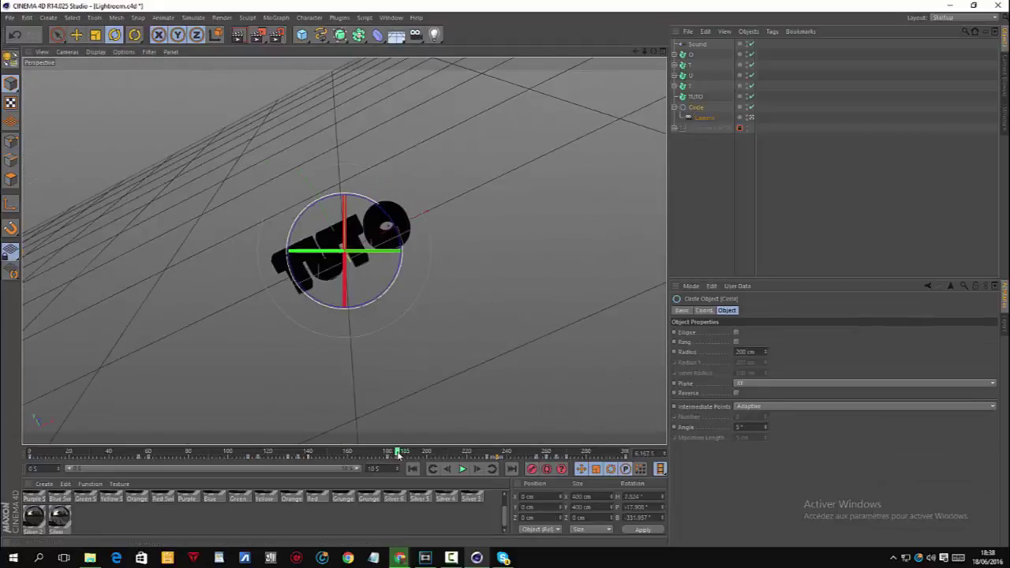
{"action": "left_click", "coordinate": [702, 118]}
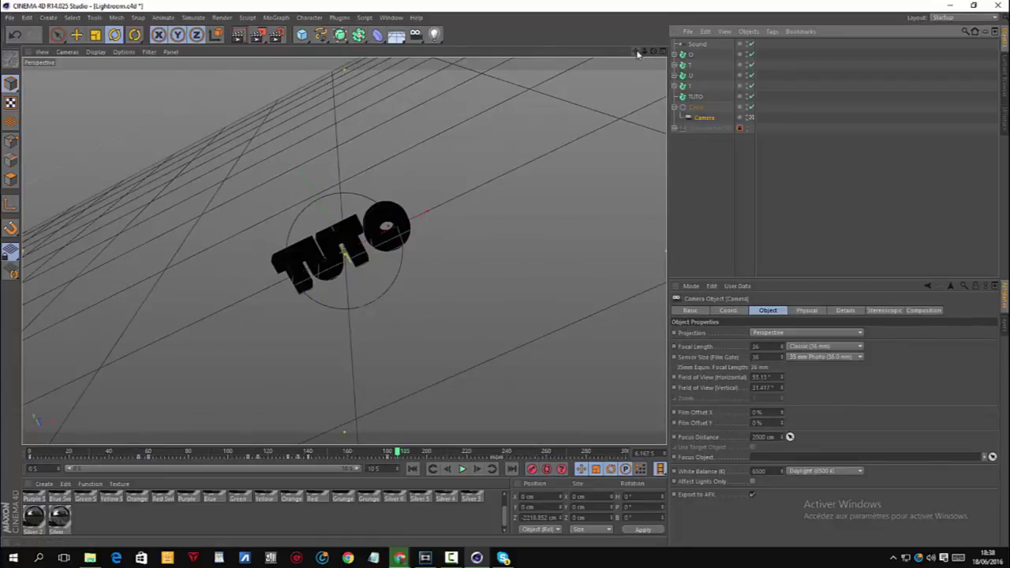
{"action": "left_click_drag", "start_coordinate": [647, 52], "coordinate": [672, 53]}
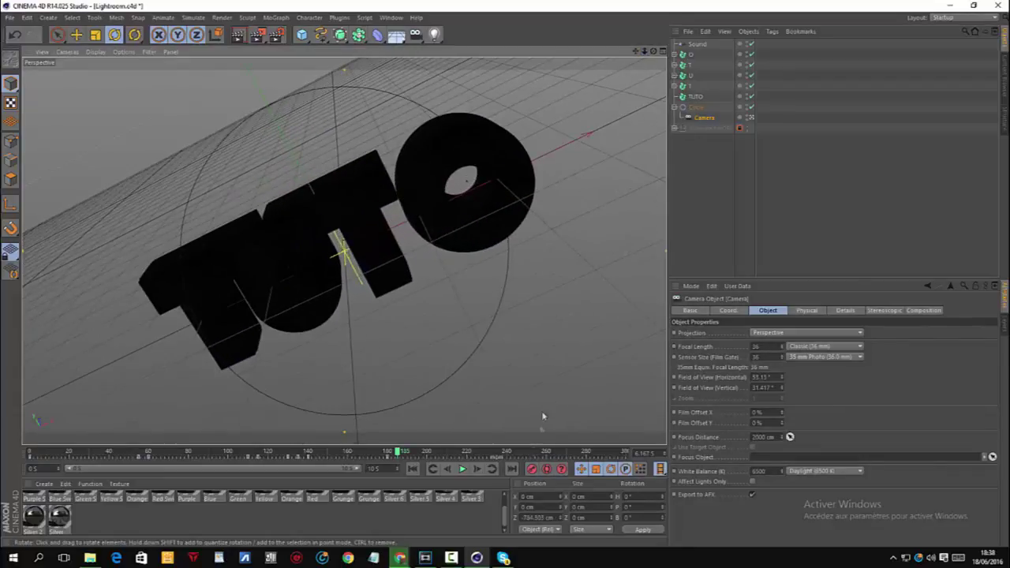
Step: At the Circle's keyframe on frame 230, pull the Camera slightly back to about Z -900 cm and record a keyframe
{"action": "left_click", "coordinate": [696, 107]}
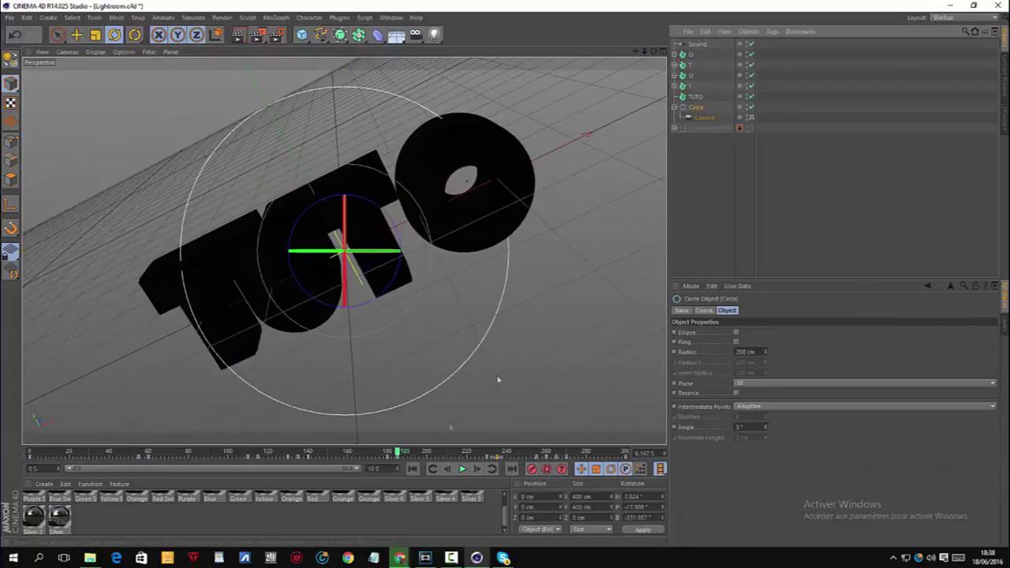
{"action": "left_click_drag", "start_coordinate": [398, 451], "coordinate": [489, 457]}
{"action": "left_click", "coordinate": [704, 117]}
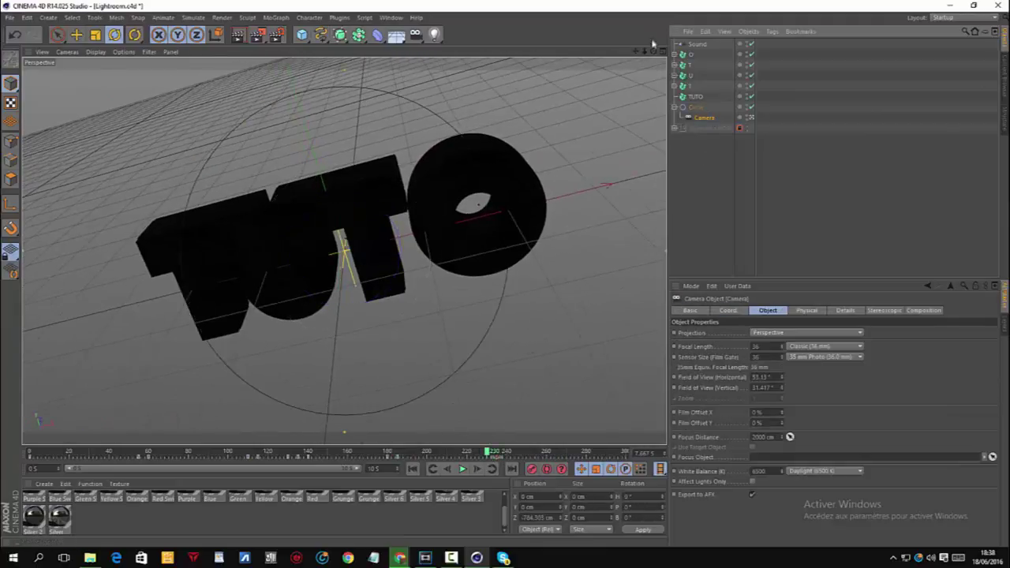
{"action": "left_click_drag", "start_coordinate": [645, 53], "coordinate": [553, 412]}
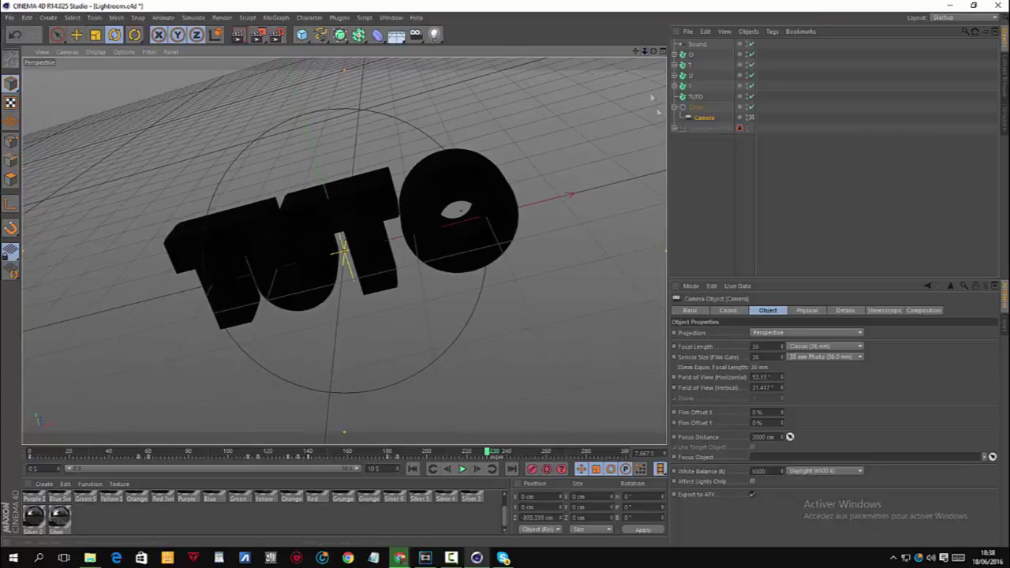
Step: Advance the animation to frame 235 for the next Camera distance keyframe
{"action": "left_click", "coordinate": [477, 469]}
{"action": "left_click", "coordinate": [477, 468]}
{"action": "left_click", "coordinate": [477, 469]}
{"action": "left_click", "coordinate": [477, 468]}
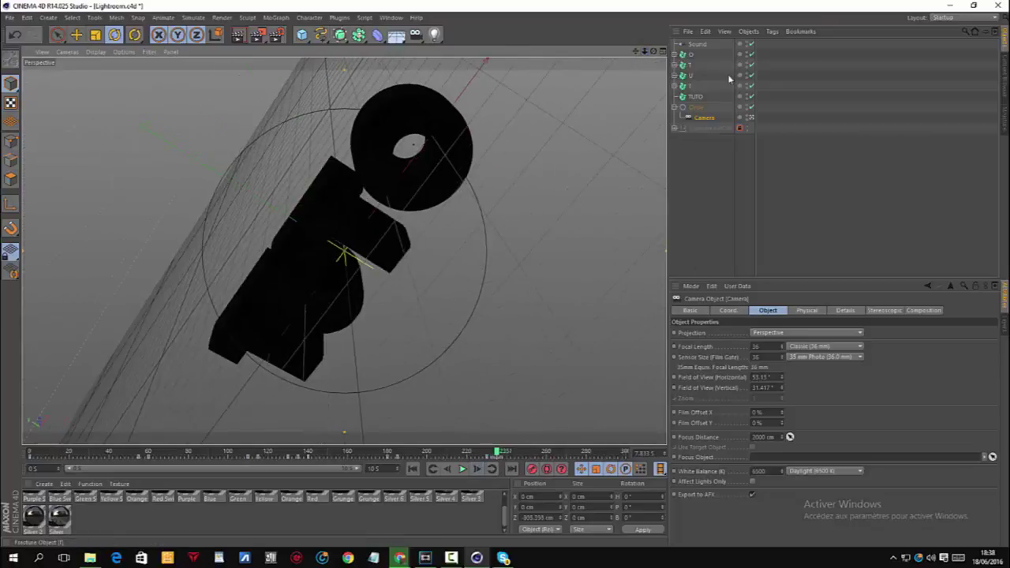
Step: Pull the camera back to about -2451 cm in Z and record a keyframe at frame 235
{"action": "left_click", "coordinate": [696, 106]}
{"action": "left_click_drag", "start_coordinate": [646, 53], "coordinate": [636, 91]}
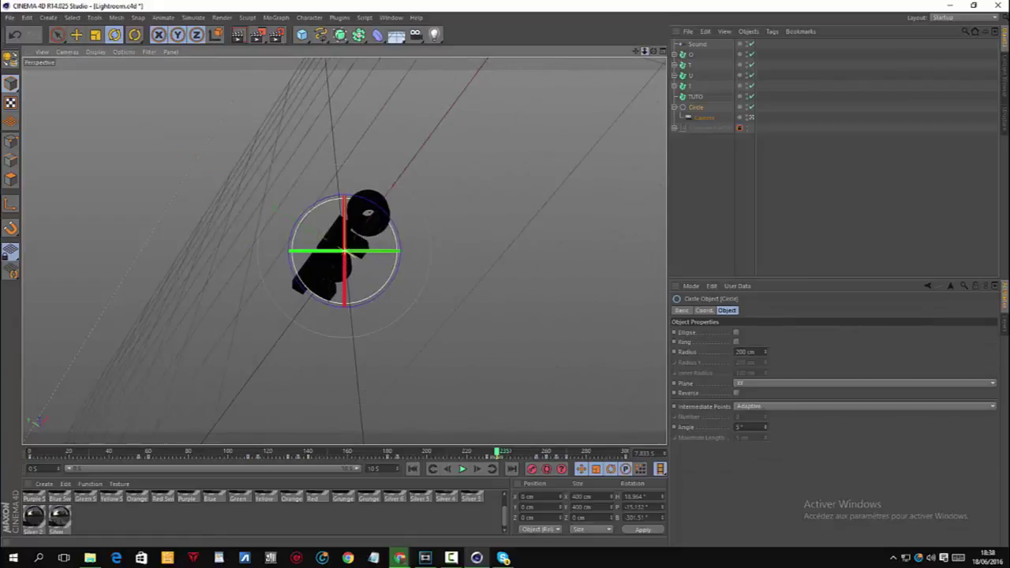
{"action": "left_click", "coordinate": [532, 469]}
{"action": "left_click", "coordinate": [703, 117]}
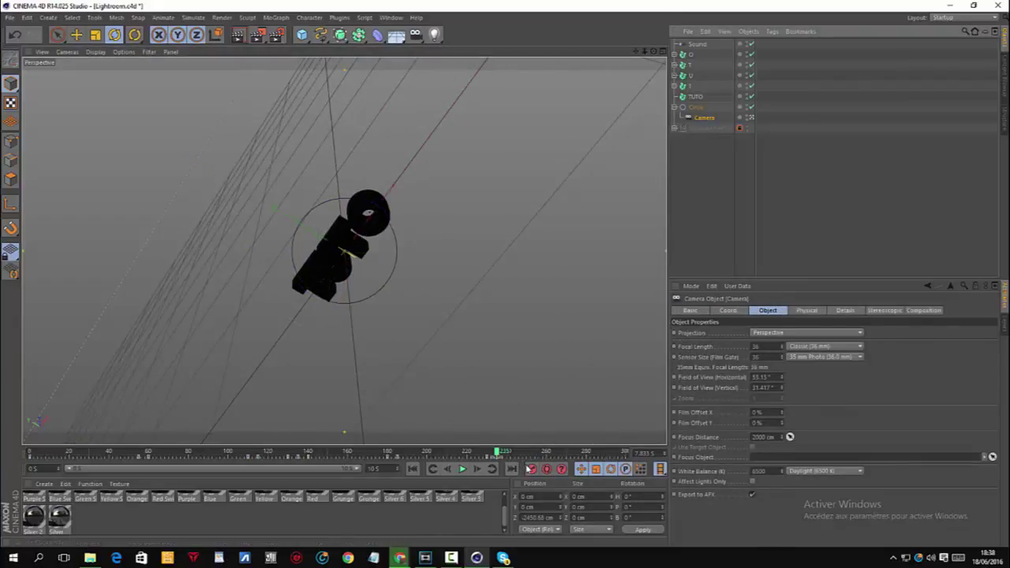
Step: Set the camera's Z position to about -2543 cm at frame 255 and keyframe it
{"action": "left_click_drag", "start_coordinate": [503, 455], "coordinate": [537, 453]}
{"action": "left_click", "coordinate": [694, 107]}
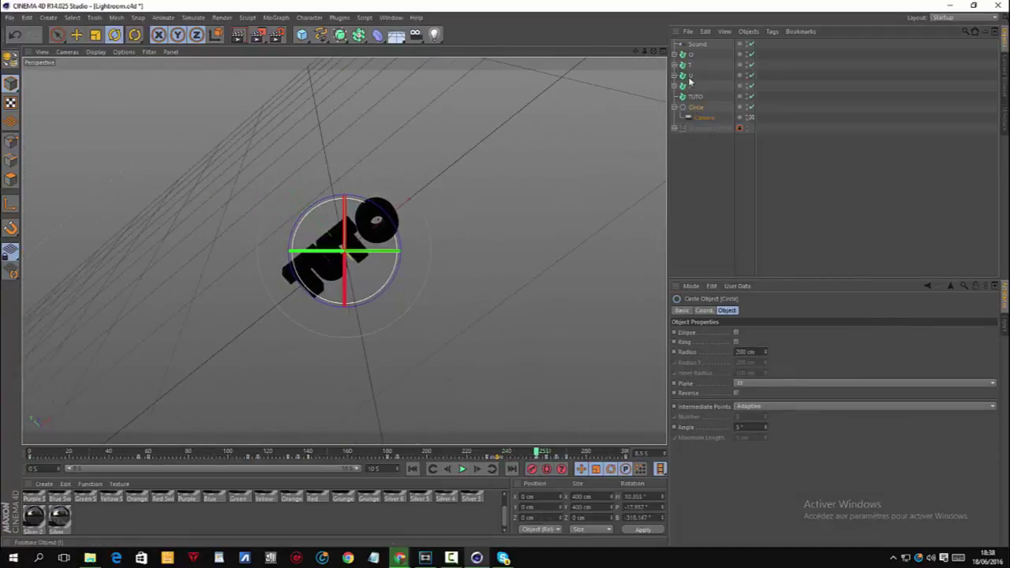
{"action": "left_click", "coordinate": [704, 117]}
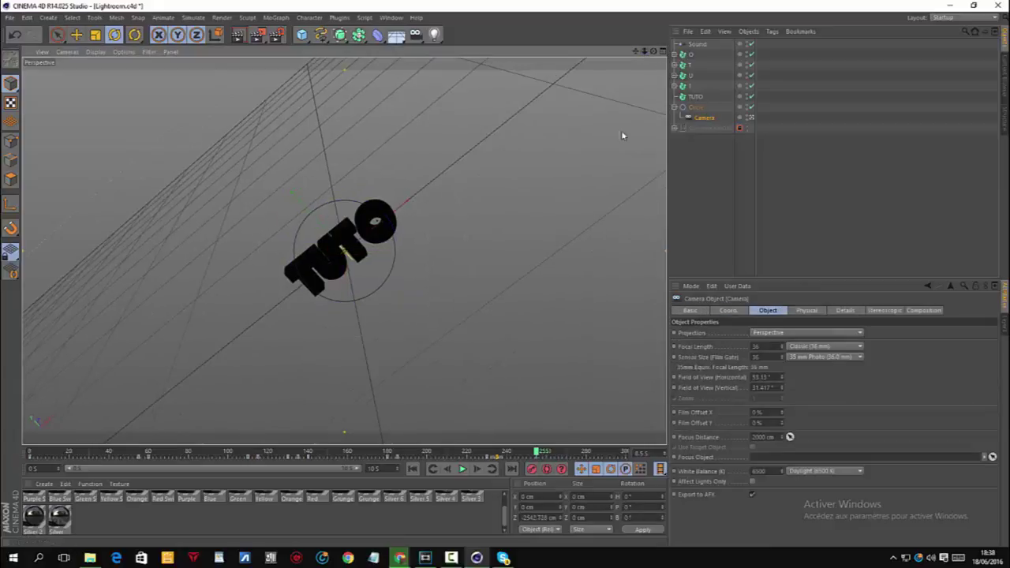
Step: Bring the camera closer to about -1323 cm in Z at frame 260 and record its keyframe
{"action": "left_click", "coordinate": [479, 469]}
{"action": "left_click", "coordinate": [480, 468]}
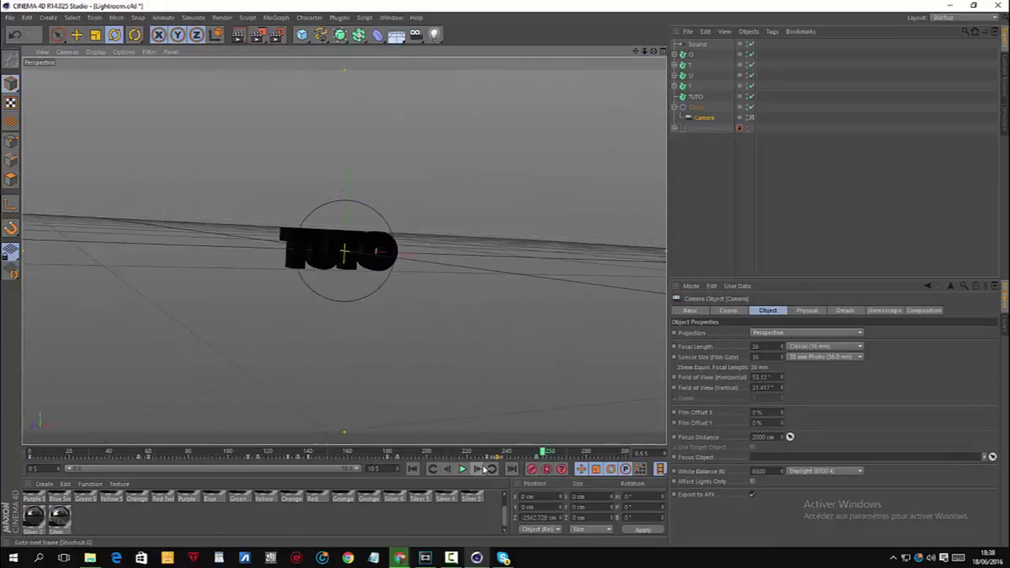
{"action": "left_click", "coordinate": [479, 468]}
{"action": "left_click", "coordinate": [479, 468]}
{"action": "left_click", "coordinate": [480, 469]}
{"action": "left_click_drag", "start_coordinate": [645, 52], "coordinate": [528, 437]}
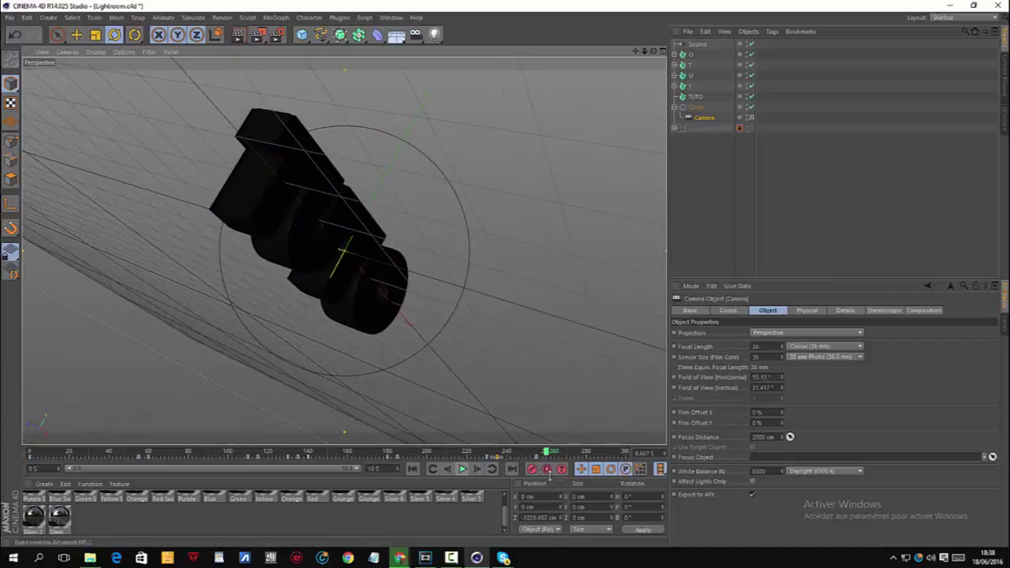
Step: Keyframe the camera at about -1076 cm in Z at frame 265, matching the circle's rotation key
{"action": "left_click", "coordinate": [696, 106]}
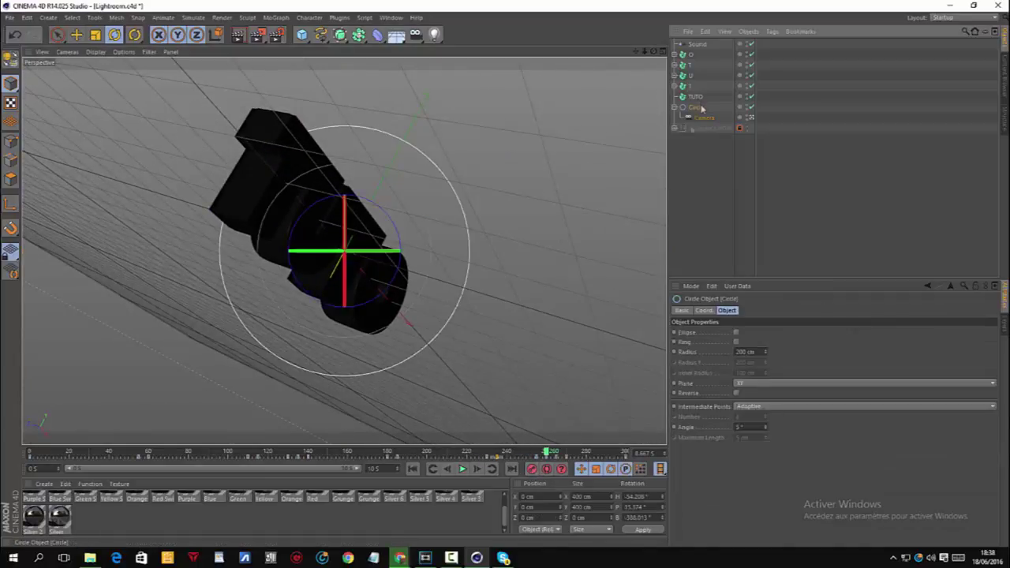
{"action": "left_click_drag", "start_coordinate": [546, 454], "coordinate": [557, 453]}
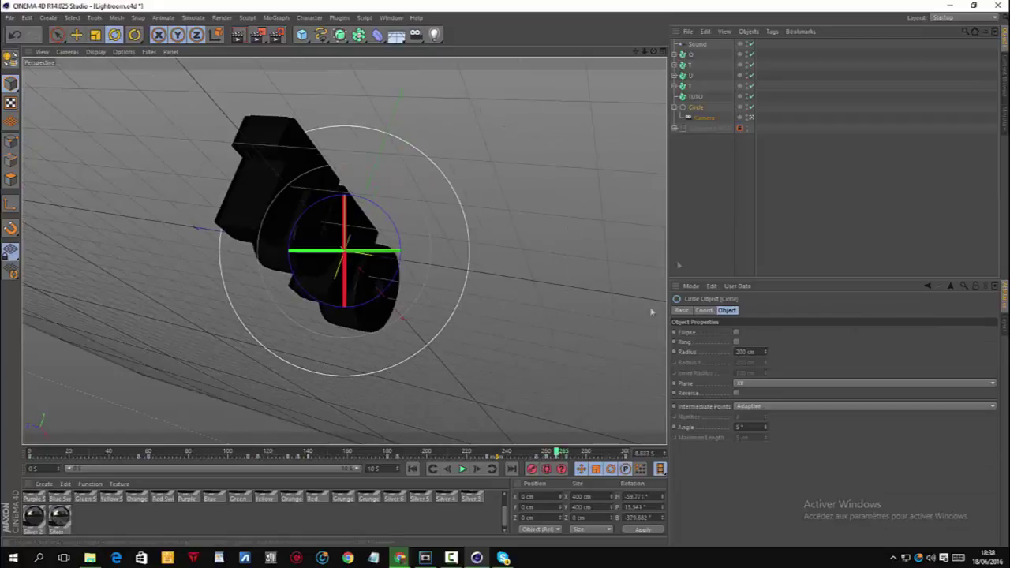
{"action": "left_click", "coordinate": [704, 117]}
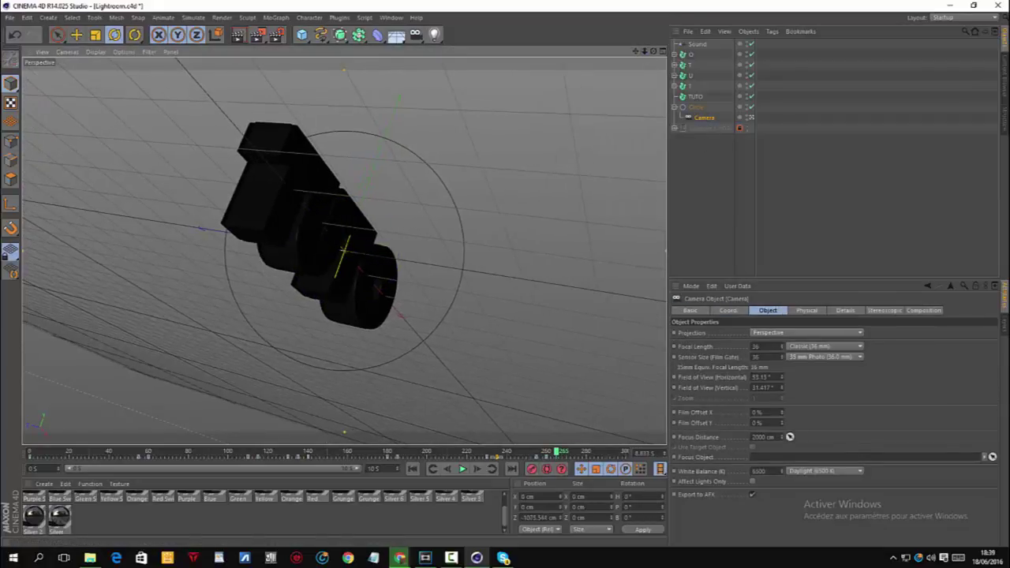
Step: Keyframe the camera at about -1751 cm in Z at frame 270 and about -1554 cm at frame 300
{"action": "left_click", "coordinate": [479, 469]}
{"action": "left_click", "coordinate": [478, 469]}
{"action": "left_click", "coordinate": [478, 470]}
{"action": "left_click", "coordinate": [479, 470]}
{"action": "left_click", "coordinate": [479, 470]}
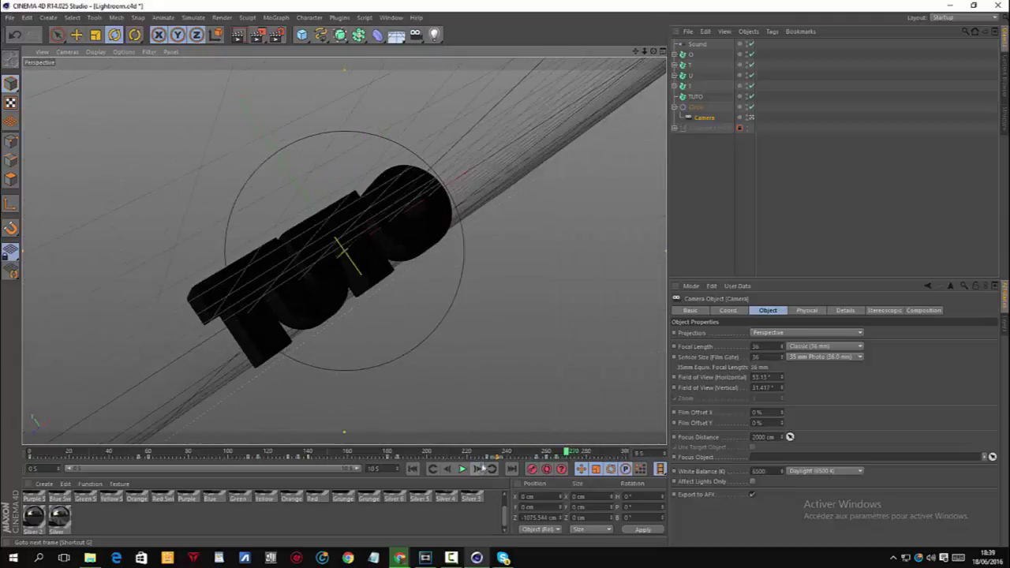
{"action": "left_click_drag", "start_coordinate": [645, 52], "coordinate": [623, 71]}
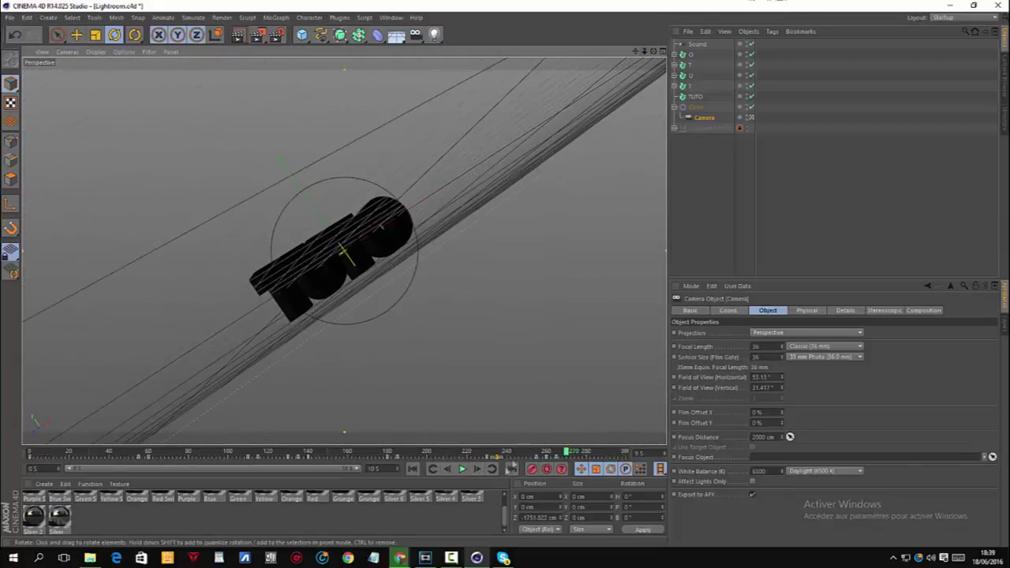
{"action": "left_click_drag", "start_coordinate": [567, 452], "coordinate": [666, 446]}
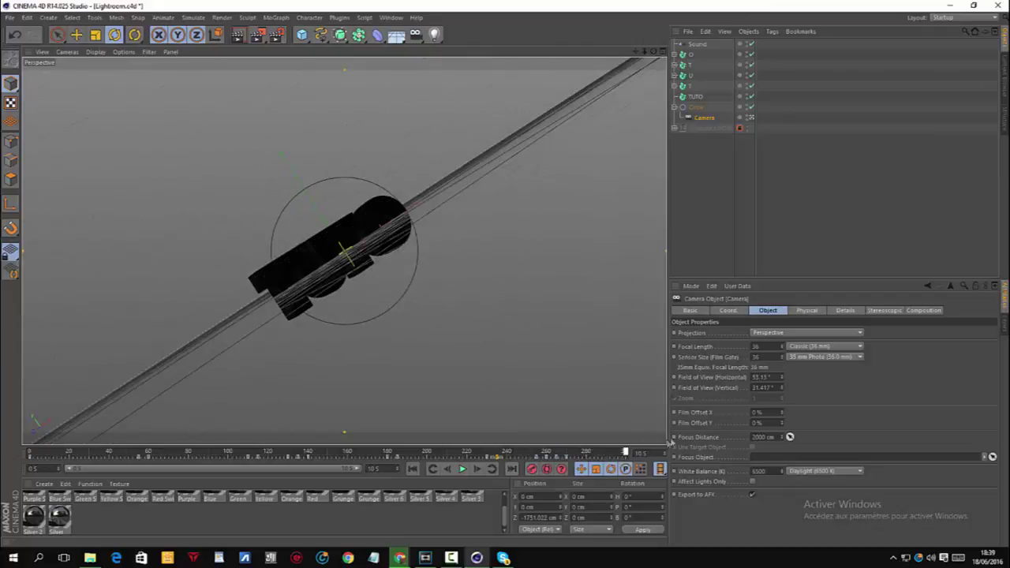
{"action": "left_click_drag", "start_coordinate": [644, 51], "coordinate": [625, 262]}
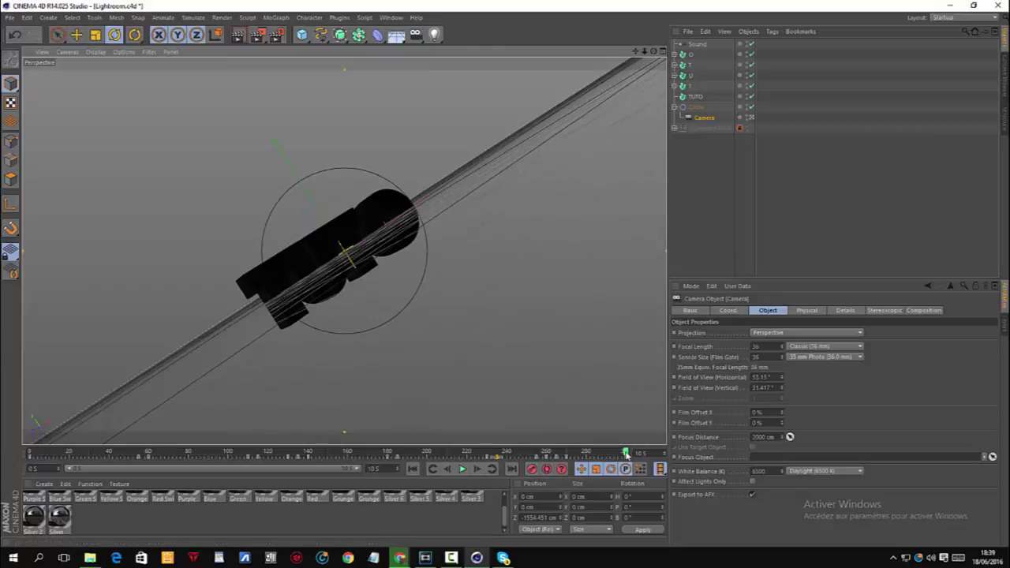
Step: Play back the camera animation and return to frame 0
{"action": "left_click", "coordinate": [462, 468]}
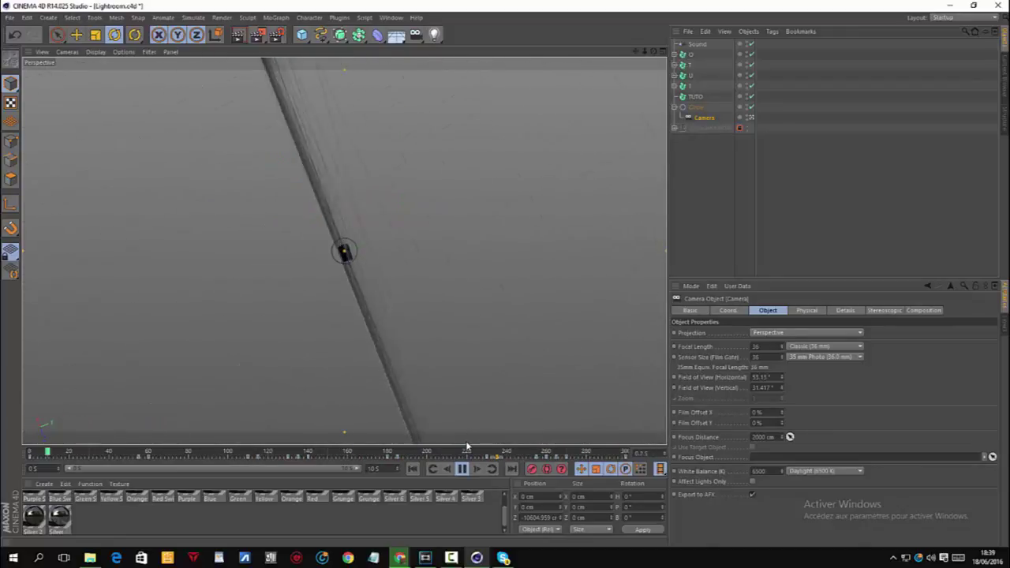
{"action": "left_click", "coordinate": [461, 468]}
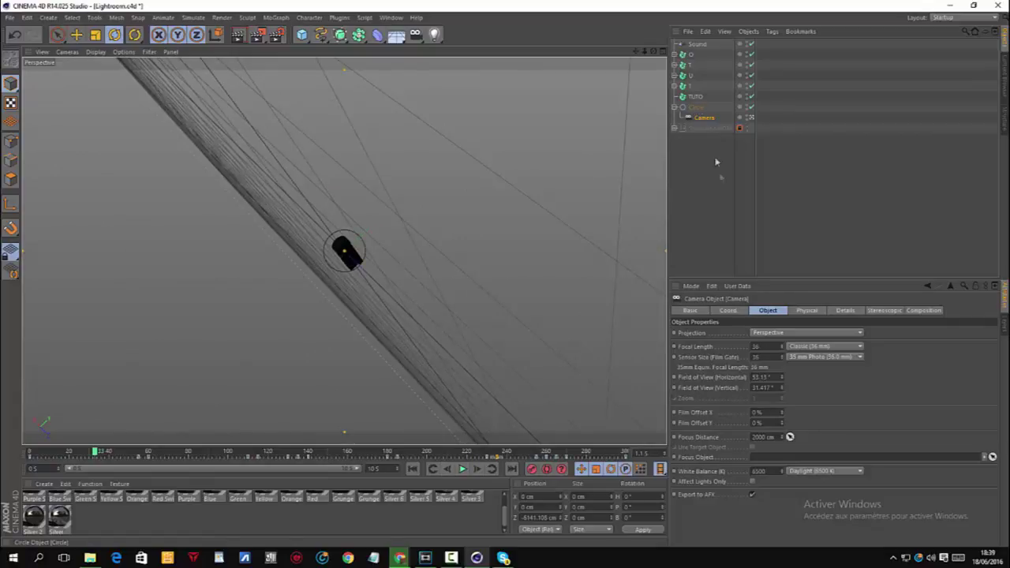
{"action": "key", "text": "shift+f"}
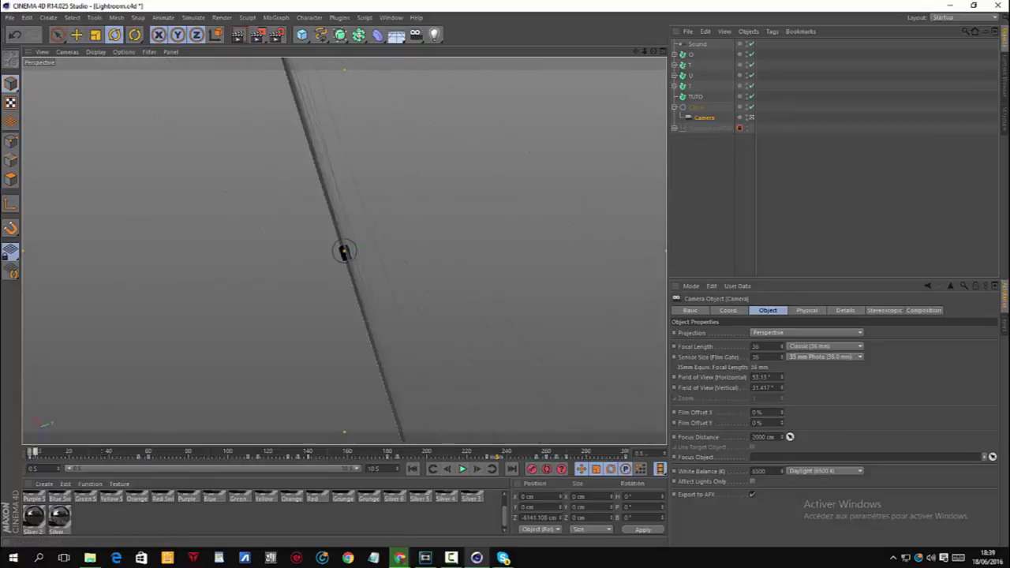
Step: Nest the four letter objects O, T, U and T under the TUTO fracture object
{"action": "left_click", "coordinate": [691, 86]}
{"action": "left_click", "coordinate": [692, 54], "text": "shift"}
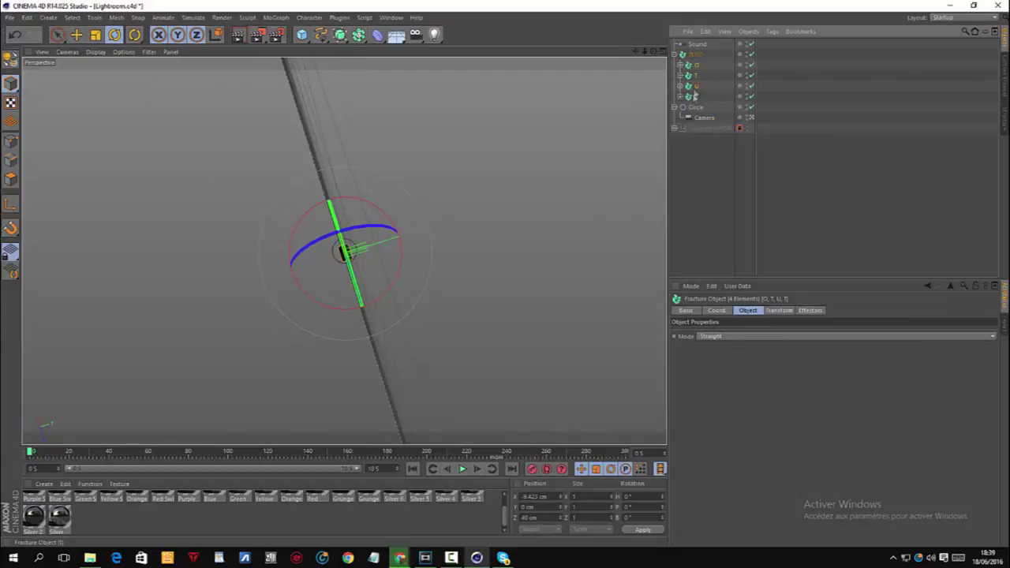
{"action": "left_click", "coordinate": [733, 214]}
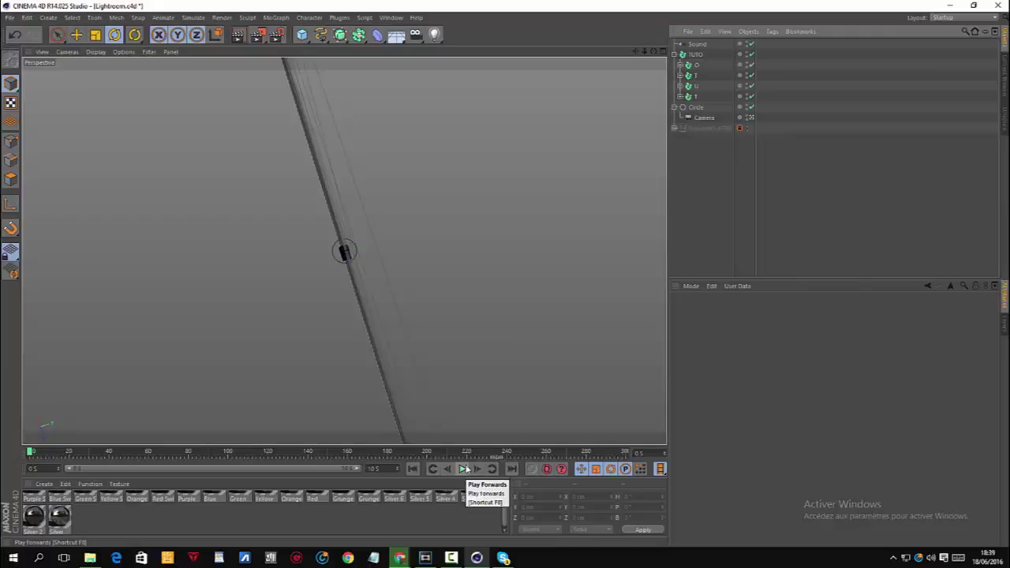
Step: Inspect the TUTO object's placement in the four-view layout and return to the single perspective view
{"action": "left_click", "coordinate": [688, 54]}
{"action": "left_click", "coordinate": [663, 52]}
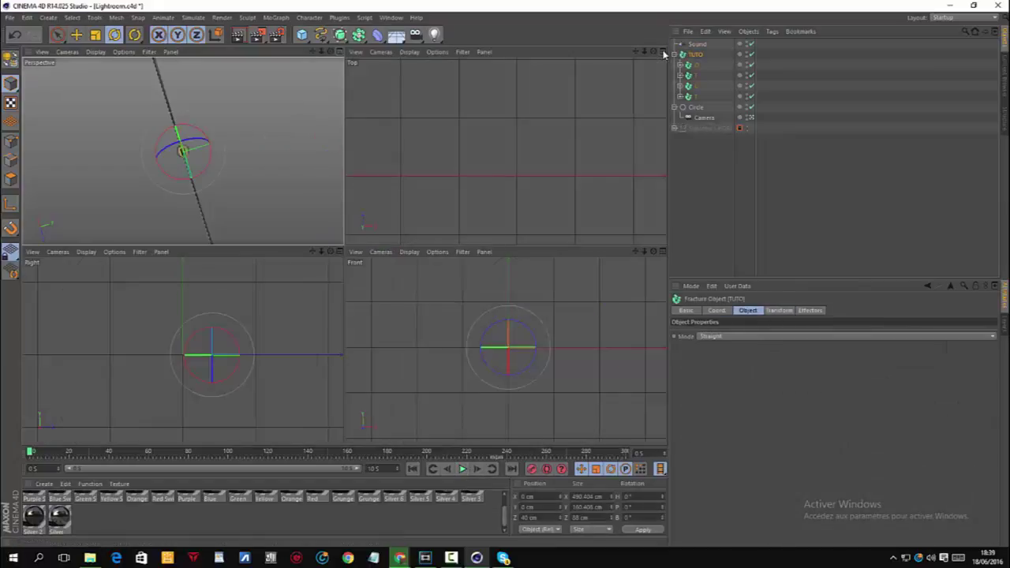
{"action": "left_click", "coordinate": [75, 34]}
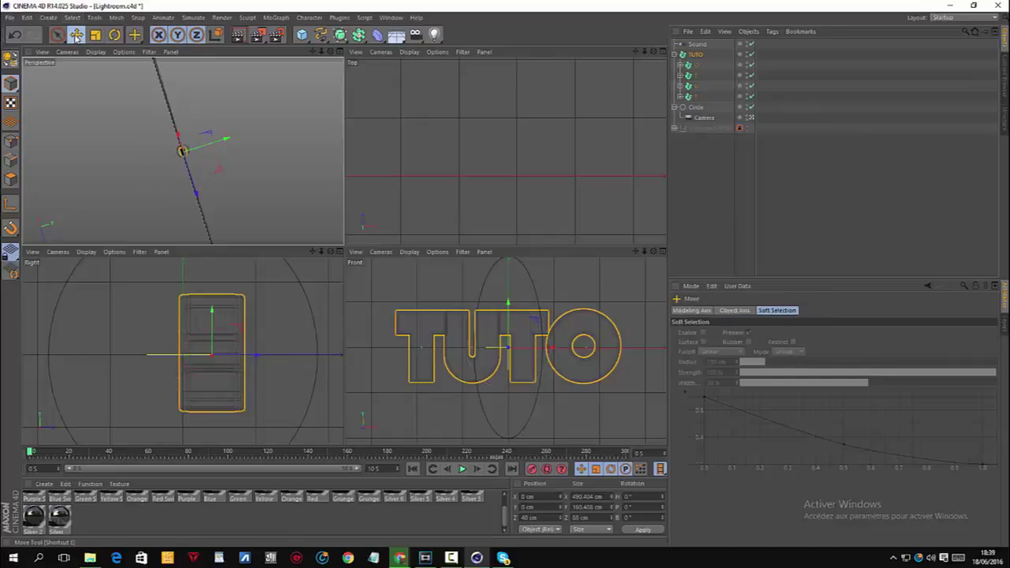
{"action": "left_click", "coordinate": [338, 51]}
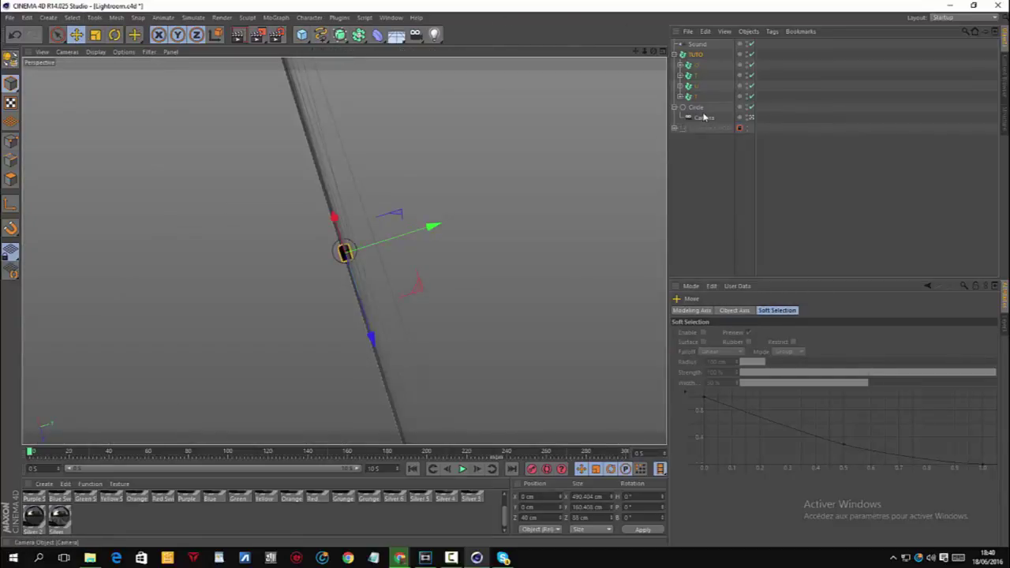
{"action": "left_click", "coordinate": [691, 267]}
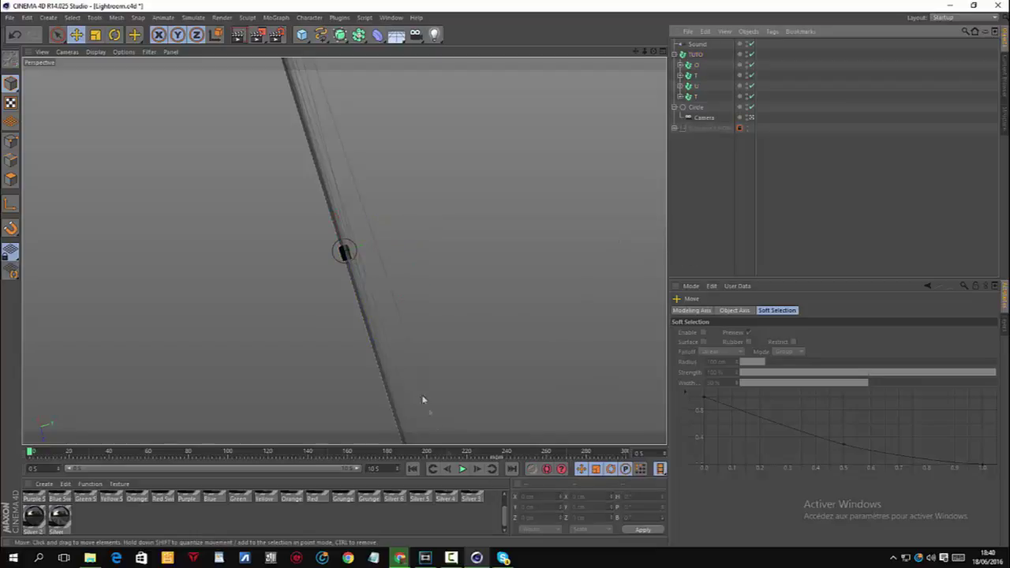
Step: Preview the animation with the letters grouped under TUTO and rewind it to the start
{"action": "left_click", "coordinate": [462, 468]}
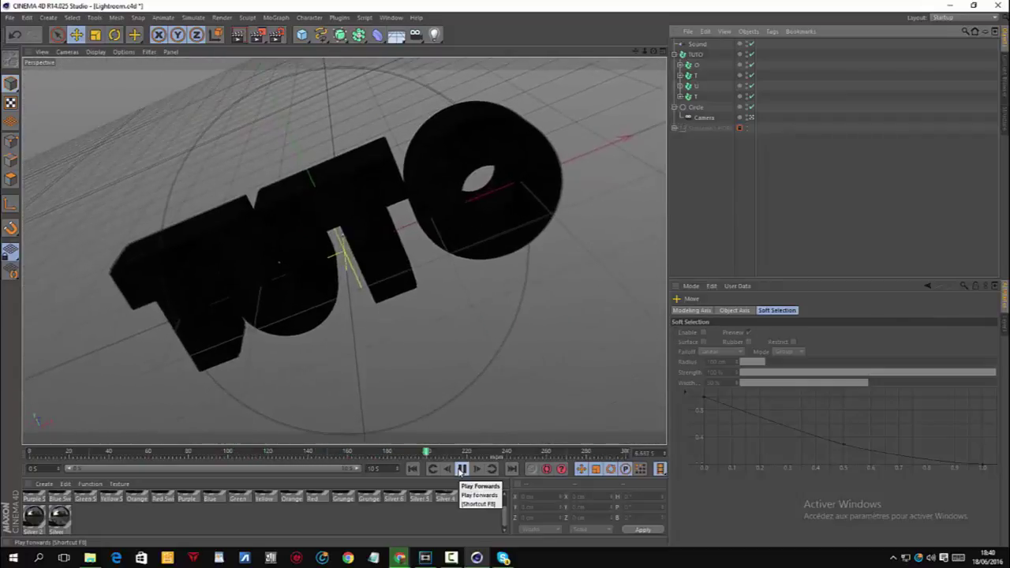
{"action": "left_click", "coordinate": [462, 469]}
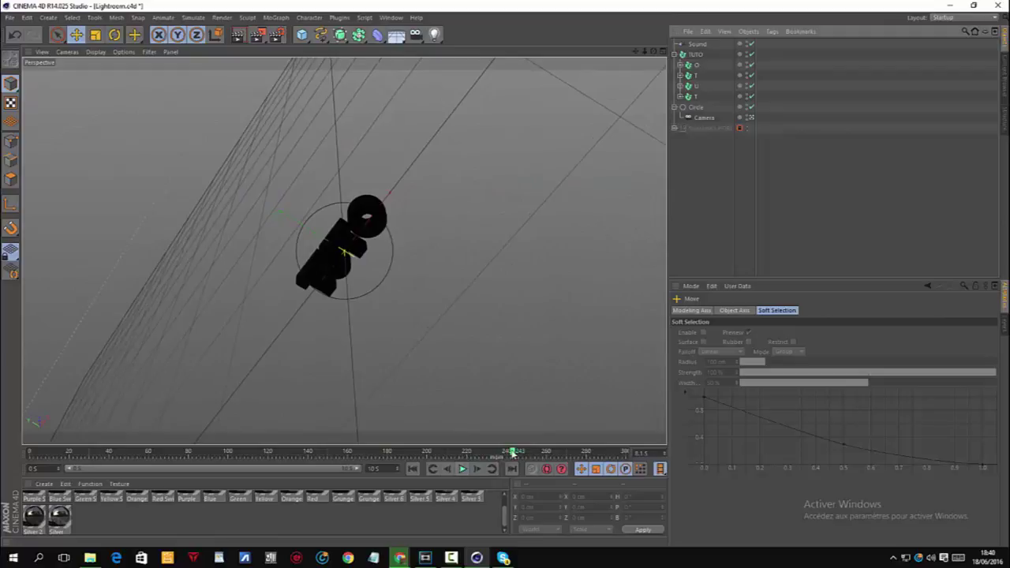
{"action": "left_click", "coordinate": [411, 469]}
Step: Leave the camera view and record keyframes for the unrotated TUTO object at frames 60 and 0
{"action": "left_click", "coordinate": [695, 55]}
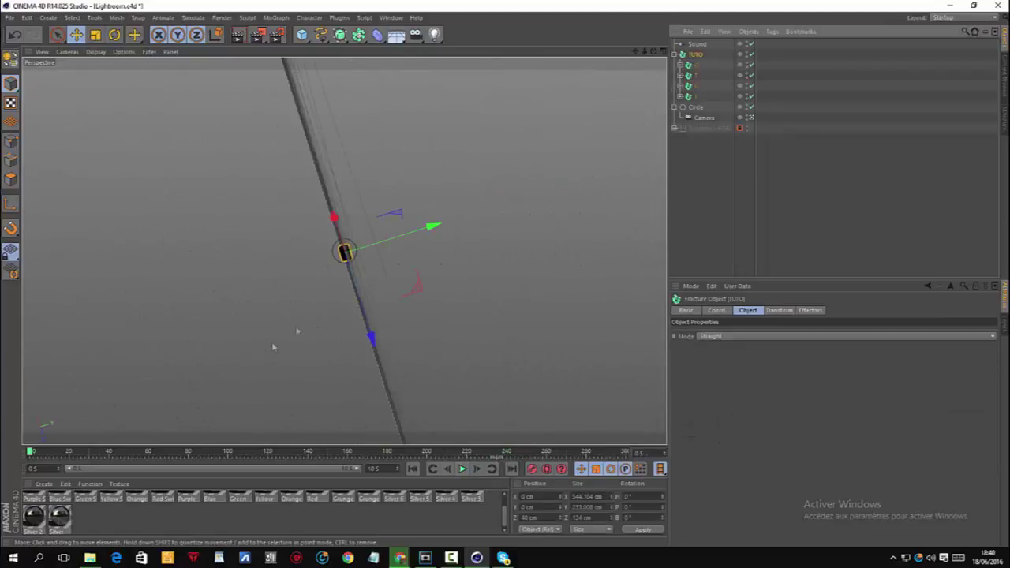
{"action": "left_click", "coordinate": [750, 122]}
{"action": "left_click_drag", "start_coordinate": [32, 452], "coordinate": [149, 452]}
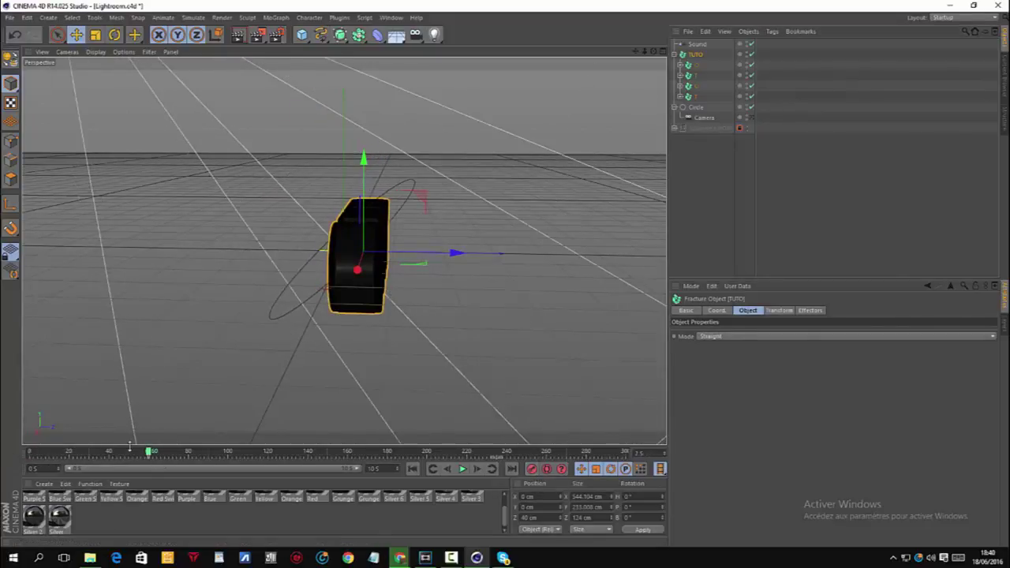
{"action": "left_click_drag", "start_coordinate": [150, 451], "coordinate": [19, 434]}
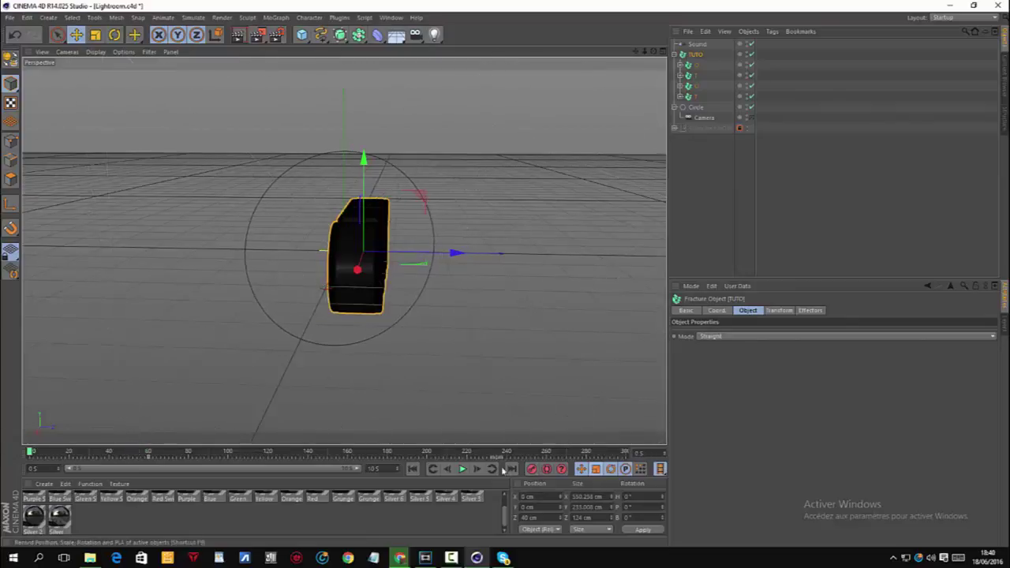
Step: Rotate the TUTO object 360° in pitch at frame 55 and record a keyframe
{"action": "left_click_drag", "start_coordinate": [32, 452], "coordinate": [142, 451]}
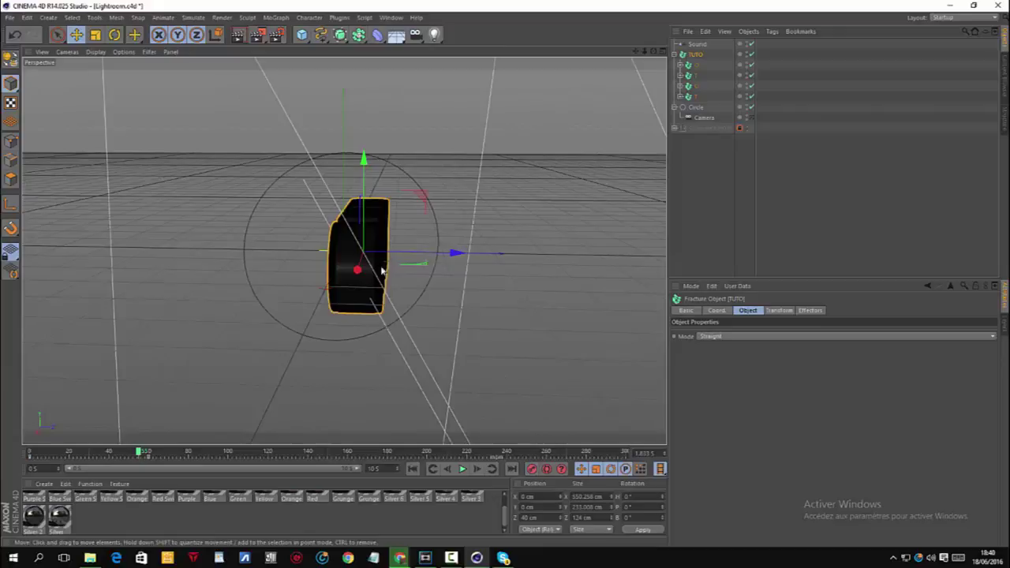
{"action": "left_click", "coordinate": [115, 34]}
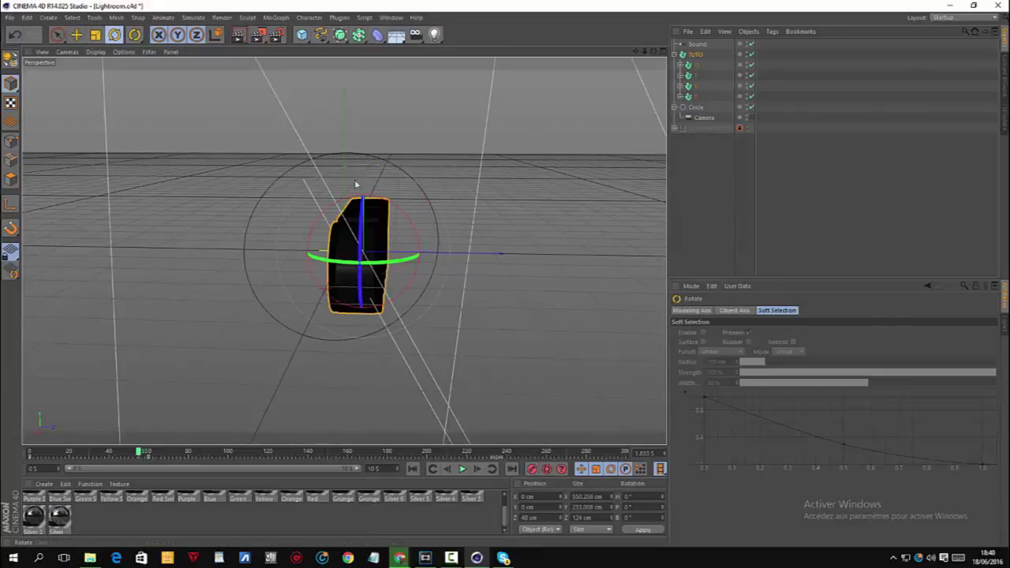
{"action": "mouse_move", "coordinate": [398, 212]}
{"action": "left_mouse_down"}
{"action": "mouse_move", "coordinate": [397, 198]}
{"action": "mouse_move", "coordinate": [389, 205]}
{"action": "mouse_move", "coordinate": [417, 237]}
{"action": "mouse_move", "coordinate": [353, 307]}
{"action": "mouse_move", "coordinate": [423, 300]}
{"action": "mouse_move", "coordinate": [396, 221]}
{"action": "mouse_move", "coordinate": [387, 226]}
{"action": "left_mouse_up"}
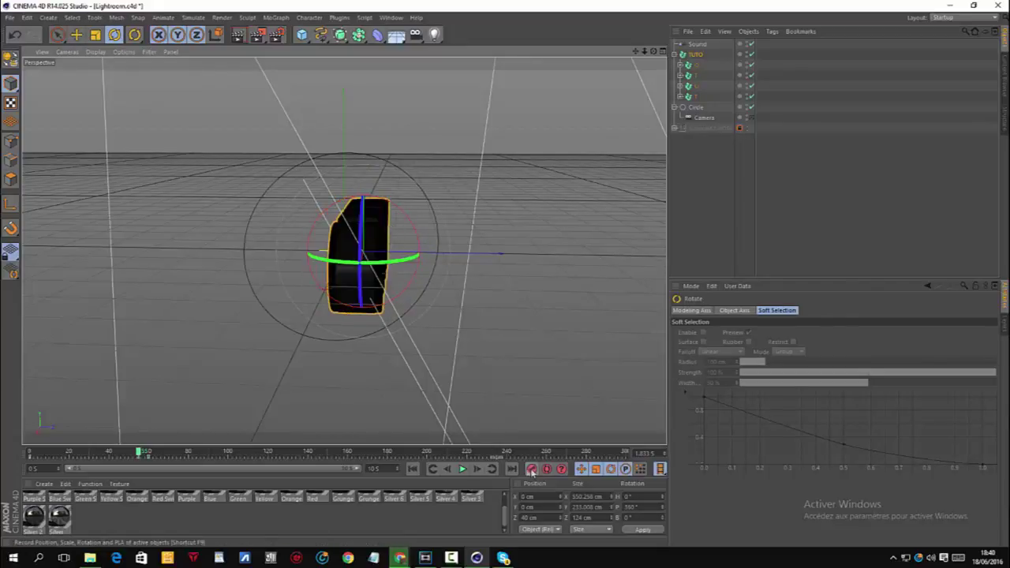
Step: Restore the camera view and preview the TUTO spin from frame 0, continuing to frame 120
{"action": "left_click_drag", "start_coordinate": [139, 452], "coordinate": [29, 452]}
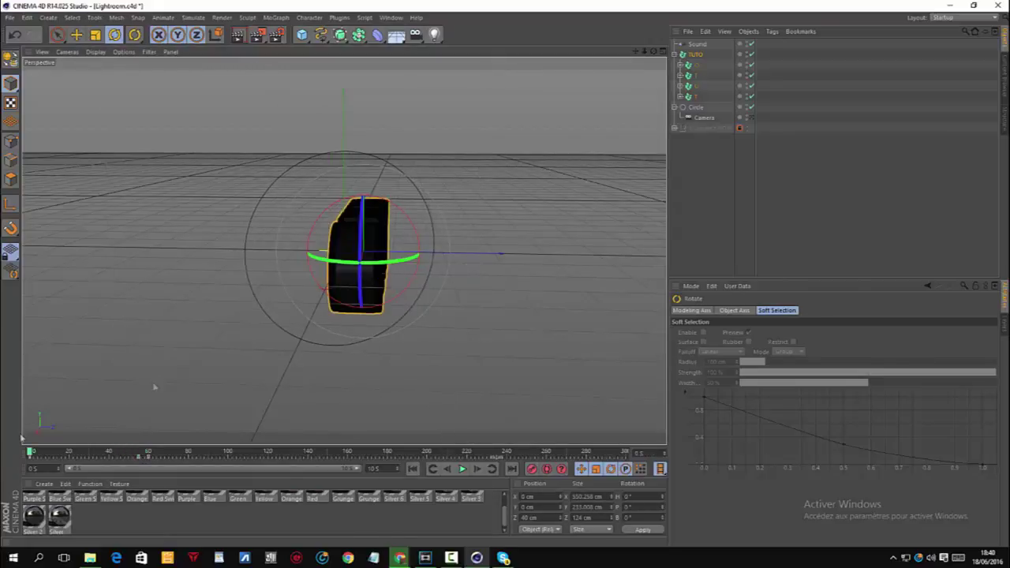
{"action": "left_click", "coordinate": [751, 117]}
{"action": "left_click", "coordinate": [461, 468]}
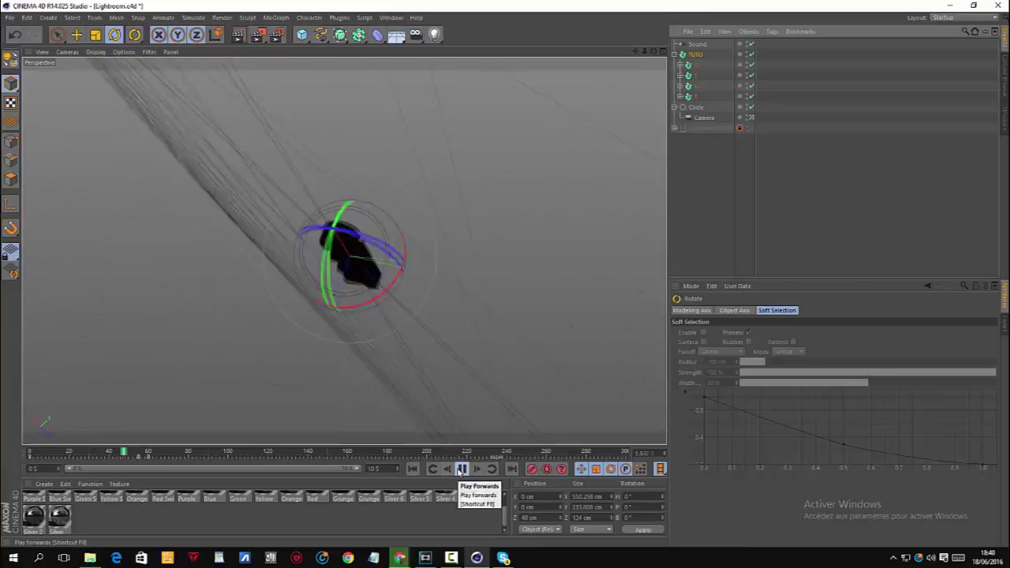
{"action": "left_click", "coordinate": [462, 469]}
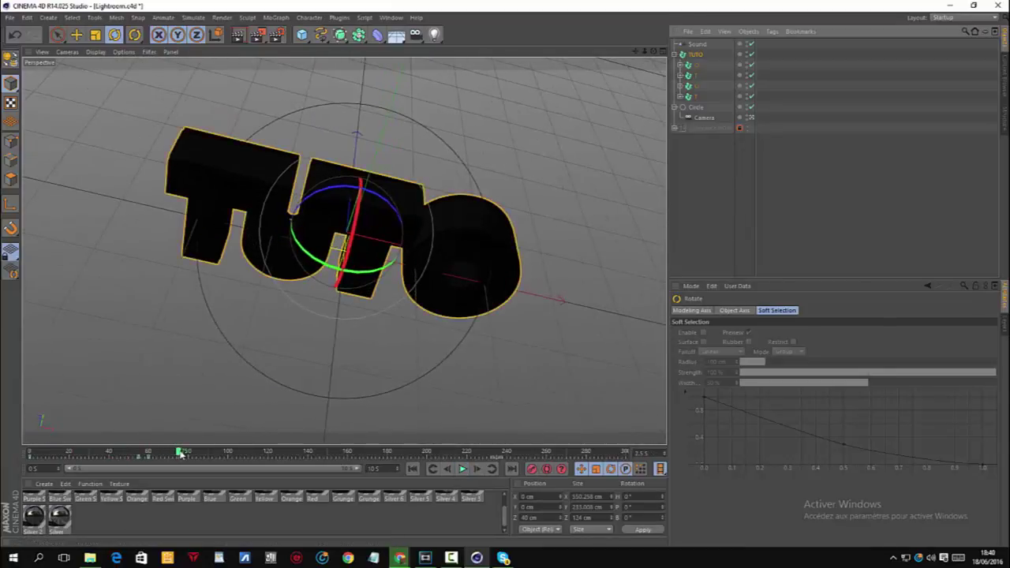
{"action": "left_click_drag", "start_coordinate": [180, 452], "coordinate": [268, 450]}
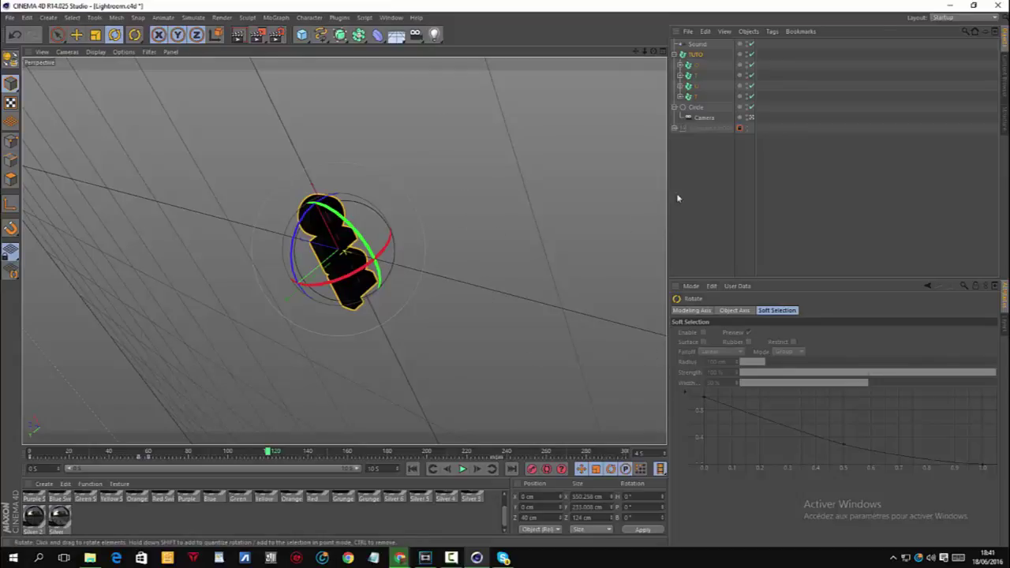
{"action": "left_click", "coordinate": [741, 148]}
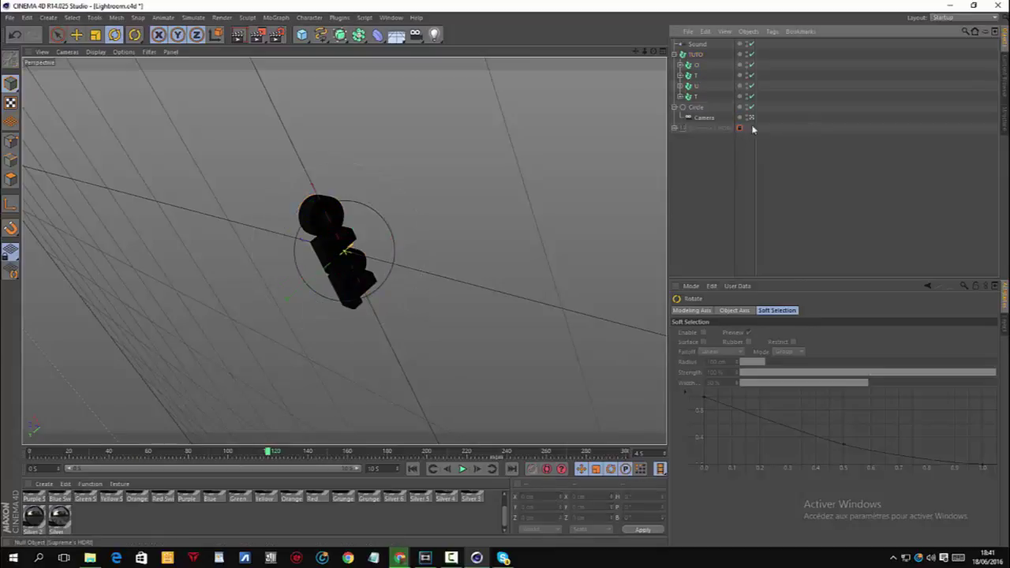
Step: Load the "1080p HD intro" render preset and set its frame range to All Frames
{"action": "left_click", "coordinate": [278, 37]}
{"action": "type", "text": "1920"}
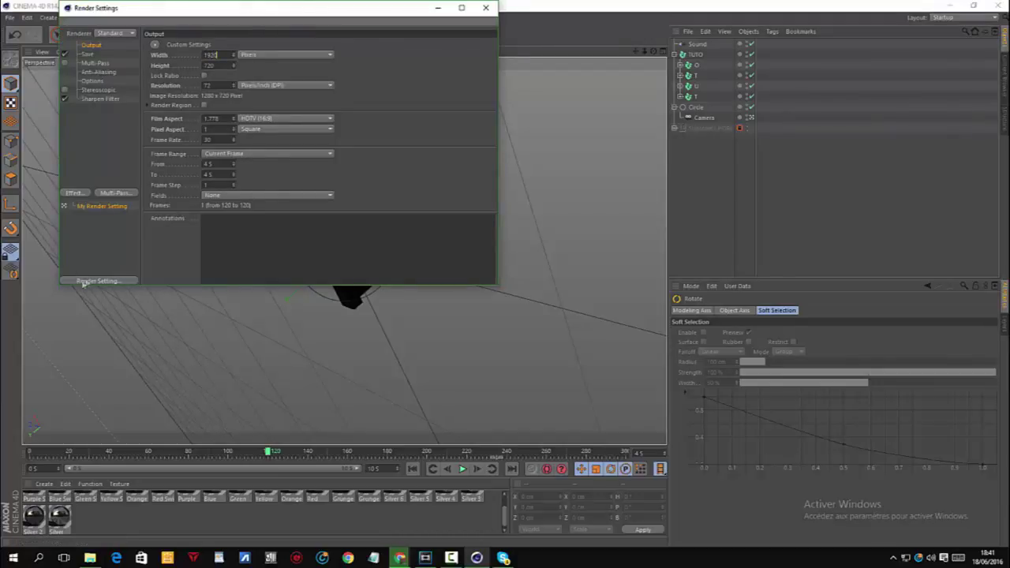
{"action": "left_click", "coordinate": [91, 282]}
{"action": "mouse_move", "coordinate": [194, 405]}
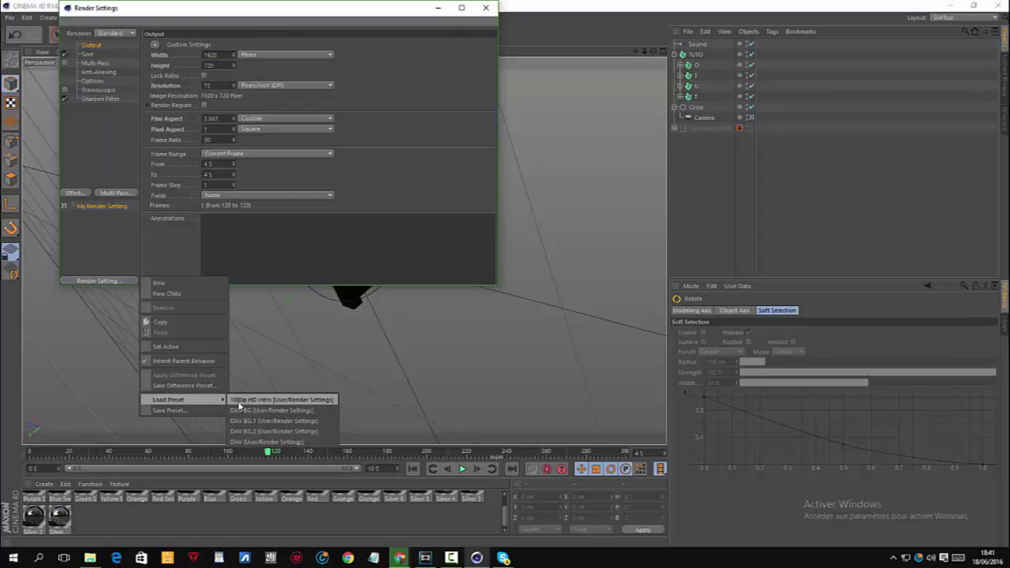
{"action": "left_click", "coordinate": [244, 400]}
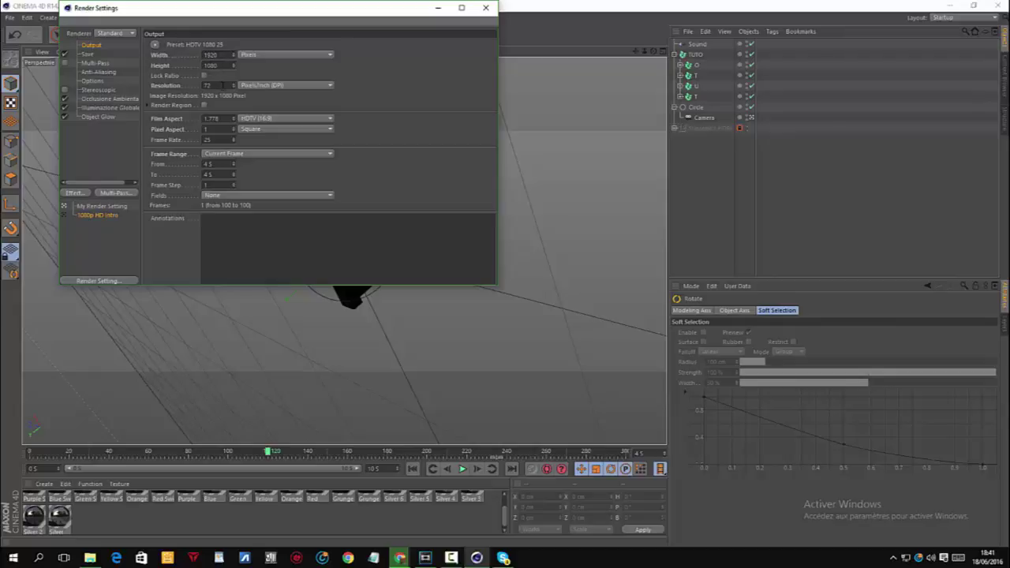
{"action": "left_click", "coordinate": [233, 154]}
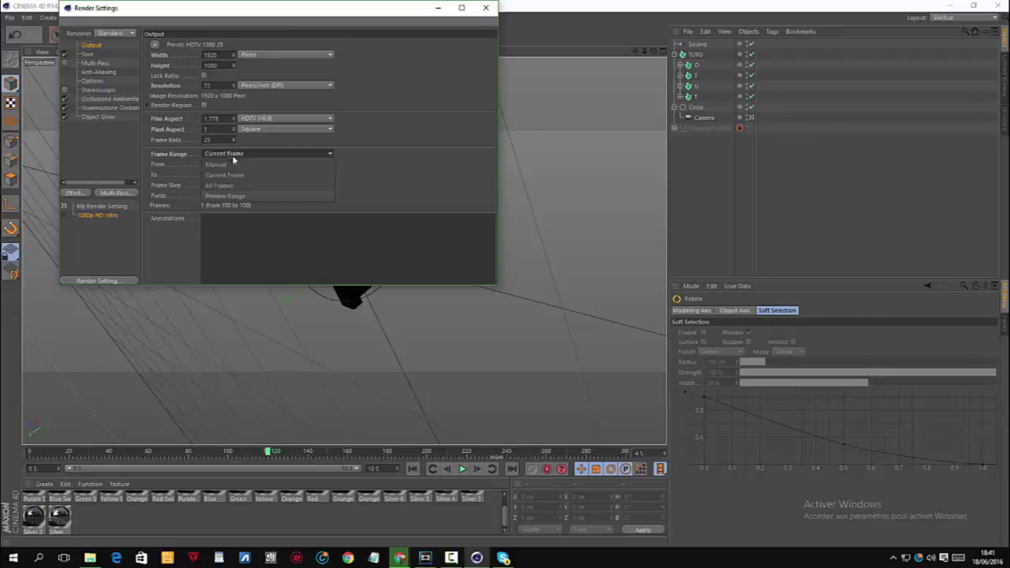
{"action": "left_click", "coordinate": [225, 173]}
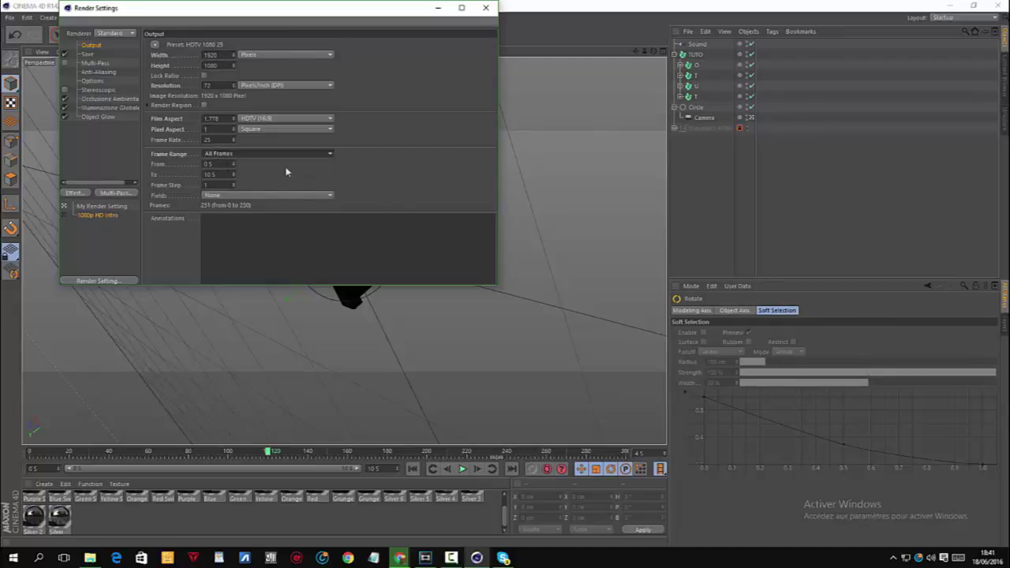
Step: Look through the render preset's Object Glow and Anti-Aliasing entries and the list of effects that can be added
{"action": "left_click", "coordinate": [82, 117]}
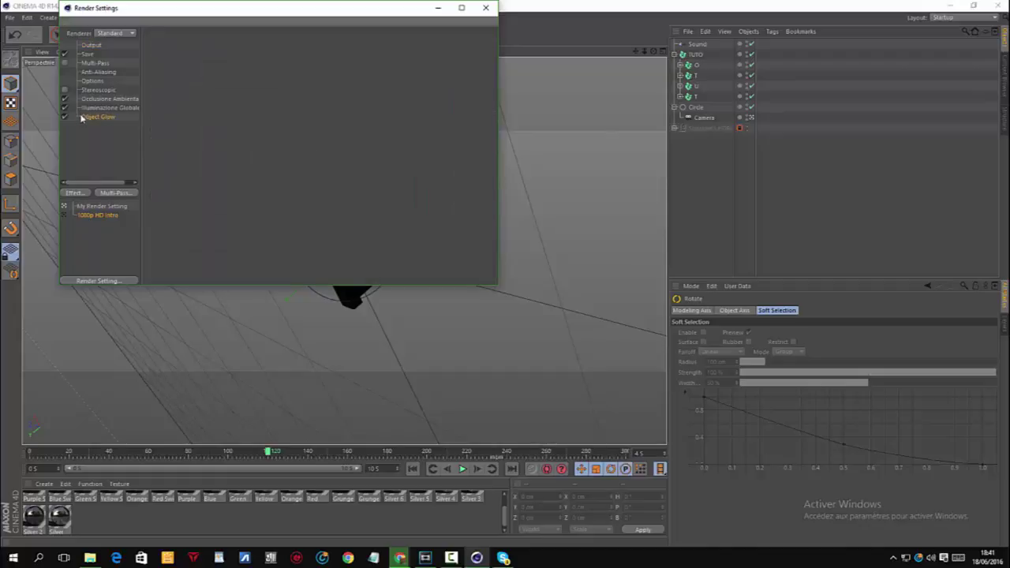
{"action": "left_click", "coordinate": [79, 193]}
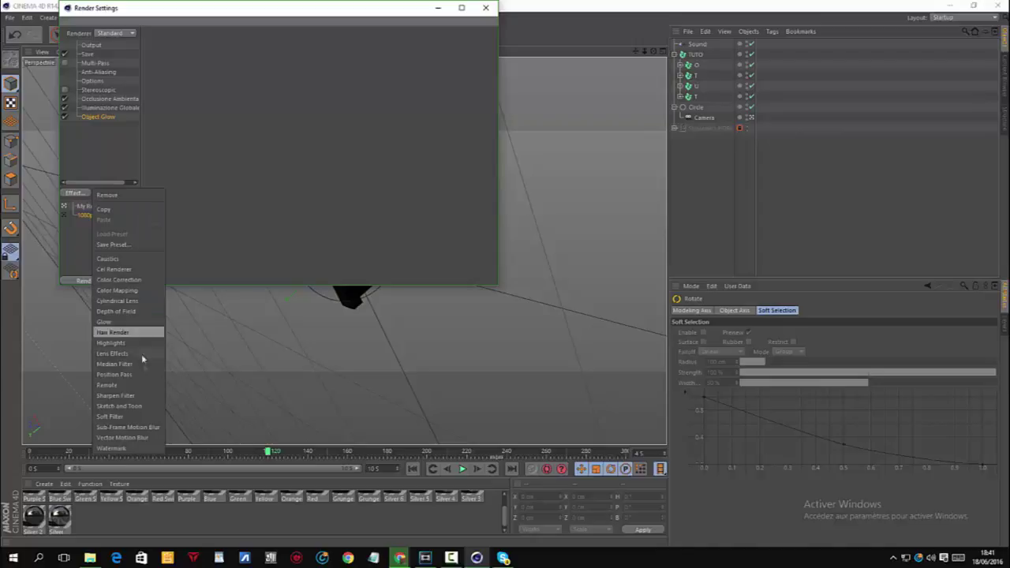
{"action": "left_click", "coordinate": [79, 236]}
{"action": "left_click", "coordinate": [75, 193]}
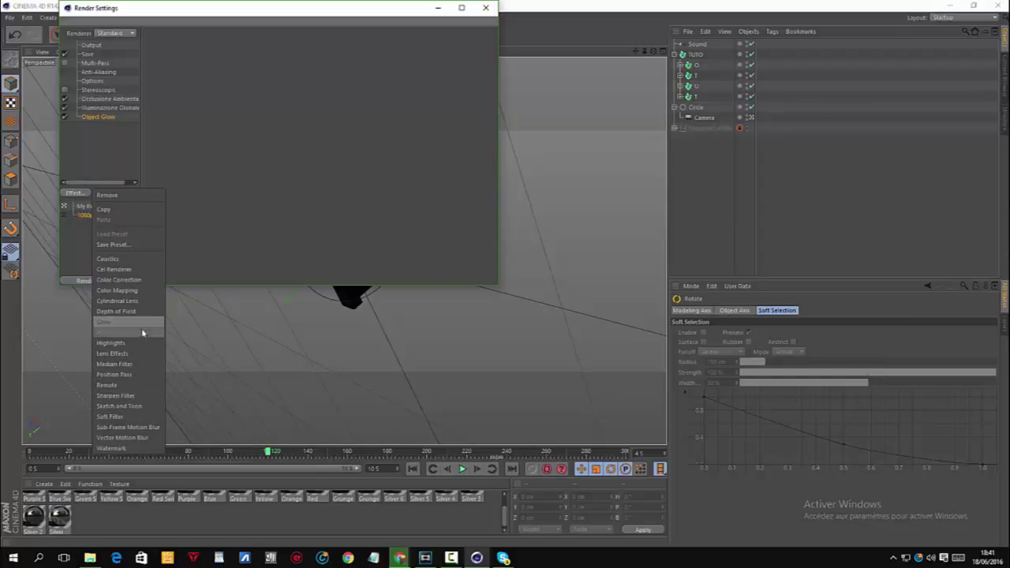
{"action": "left_click", "coordinate": [63, 226]}
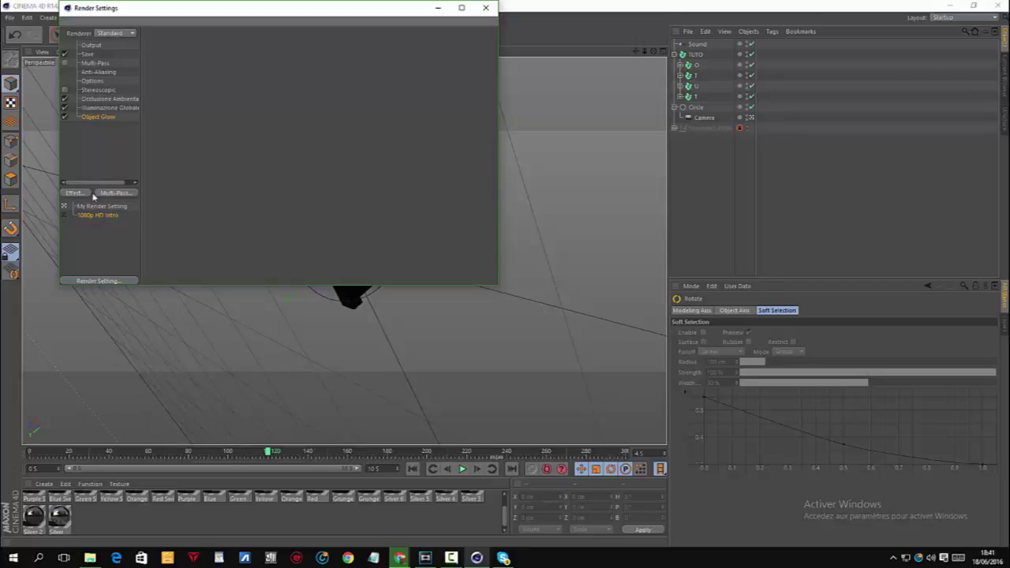
{"action": "left_click", "coordinate": [75, 192]}
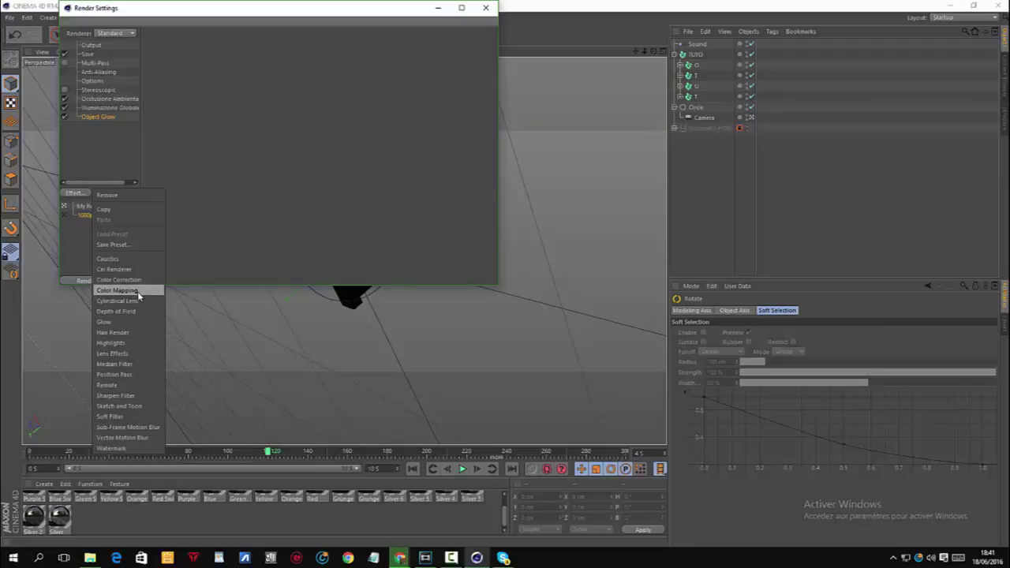
{"action": "left_click", "coordinate": [105, 117]}
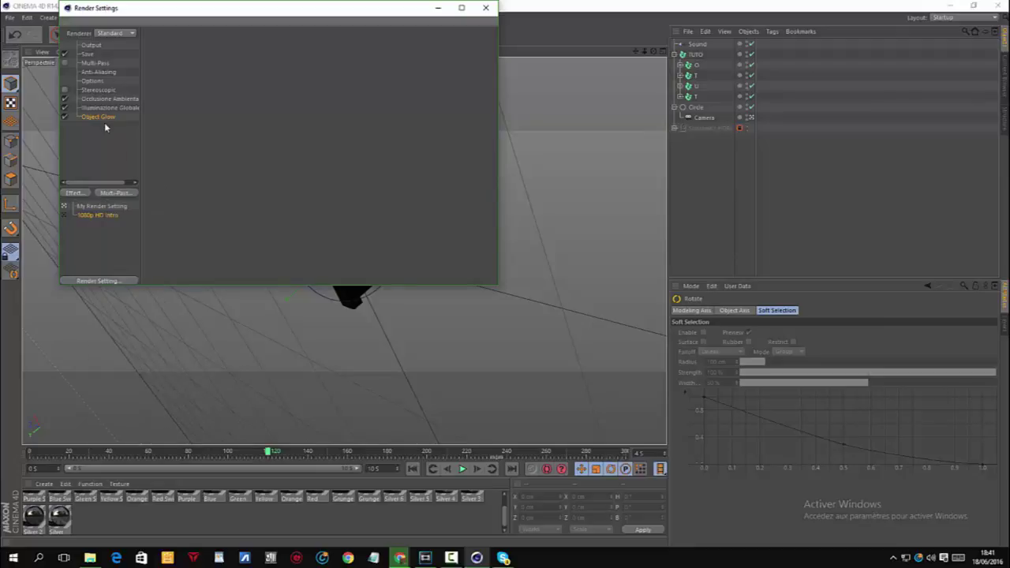
{"action": "left_click", "coordinate": [83, 193]}
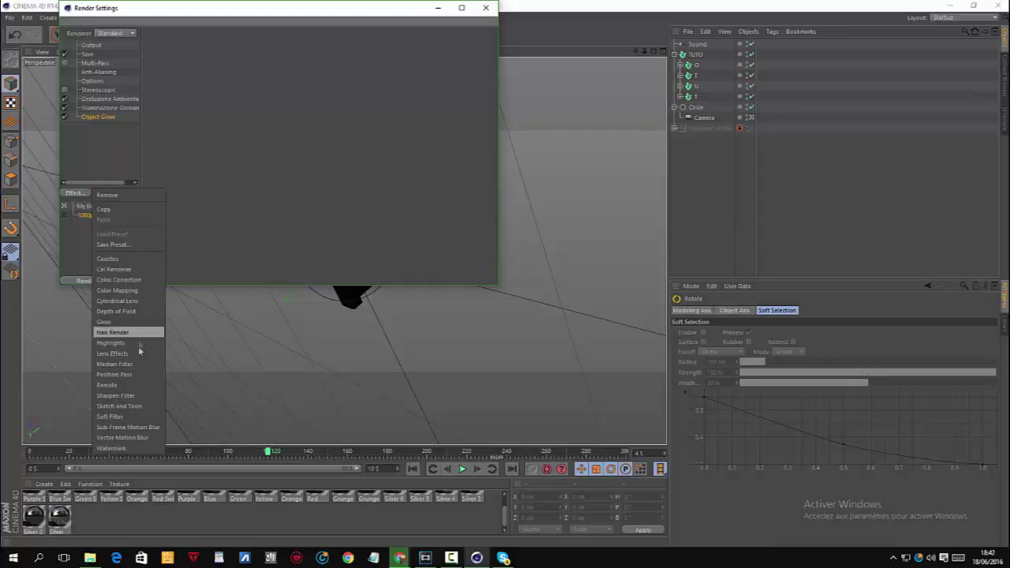
{"action": "left_click", "coordinate": [105, 75]}
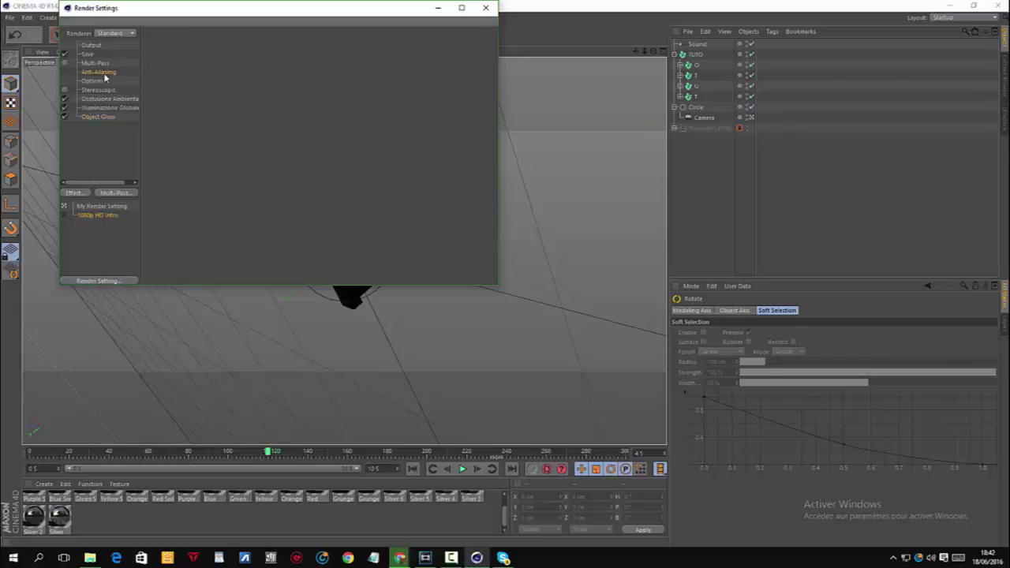
{"action": "left_click", "coordinate": [104, 73]}
Step: Enable saving an After Effects compositing project file with relative paths, timeline markers and 3D data
{"action": "left_click", "coordinate": [87, 53]}
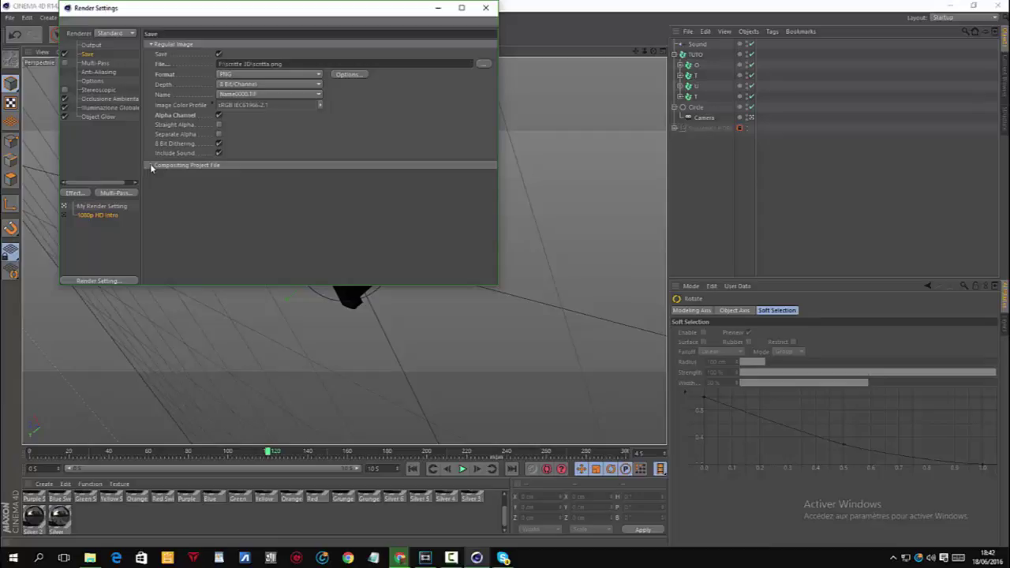
{"action": "left_click", "coordinate": [152, 166]}
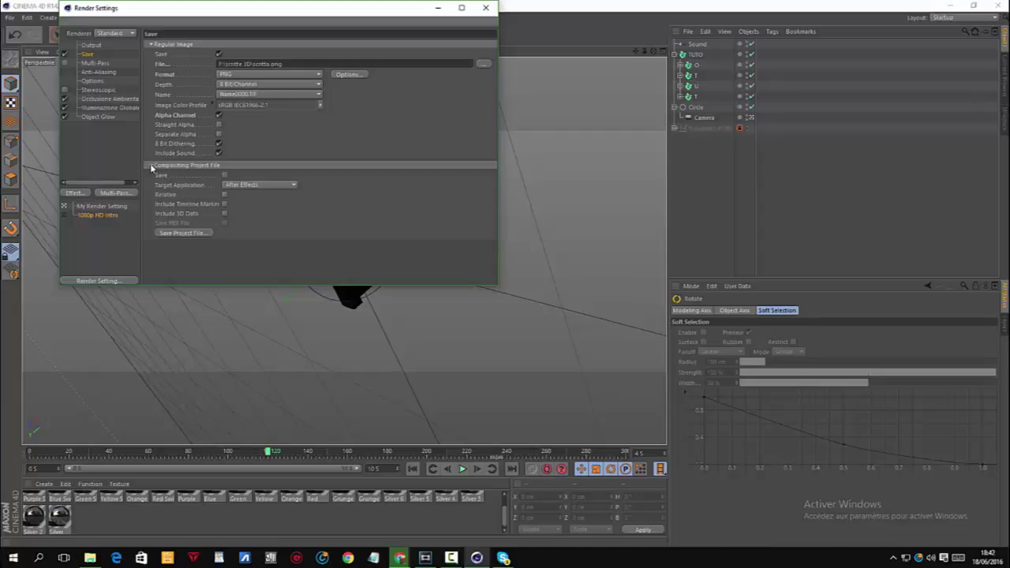
{"action": "left_click", "coordinate": [224, 175]}
{"action": "left_click", "coordinate": [224, 195]}
{"action": "left_click", "coordinate": [226, 205]}
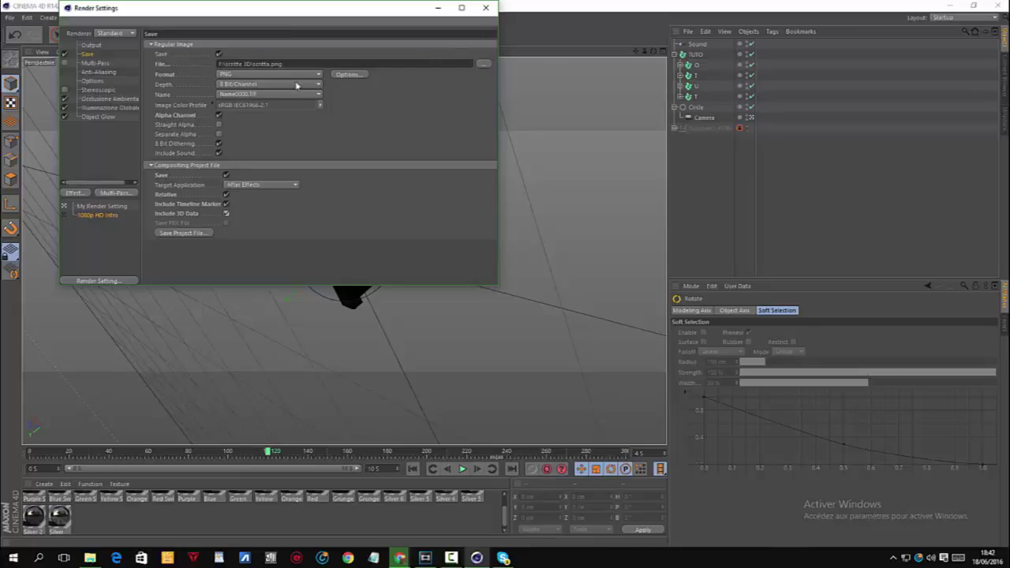
Step: Set the PNG output depth to 16 Bit/Channel and the output file to tuto in the intro tutorial folder
{"action": "left_click", "coordinate": [279, 85]}
{"action": "left_click", "coordinate": [276, 104]}
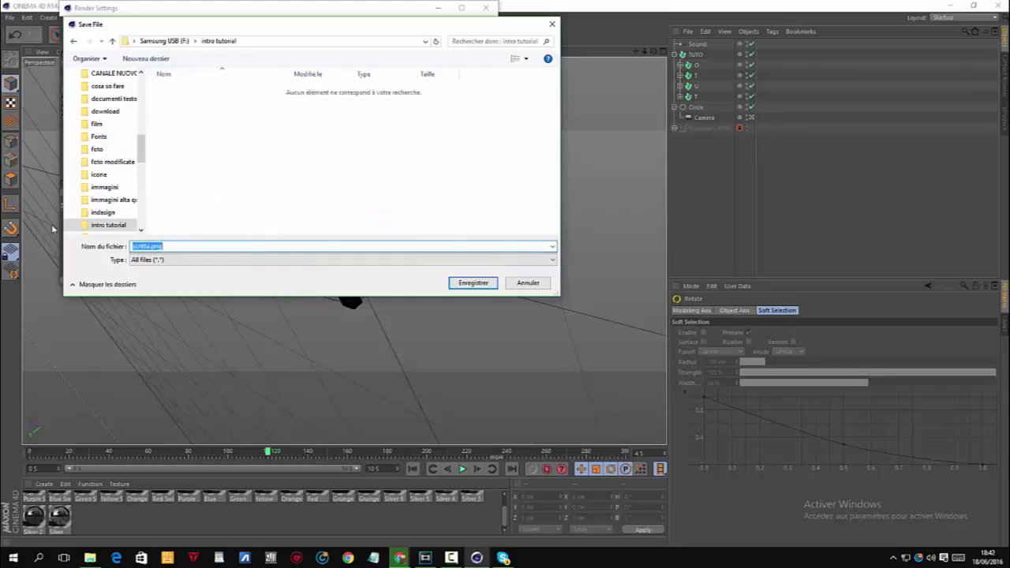
{"action": "type", "text": "tuto"}
{"action": "left_click", "coordinate": [473, 283]}
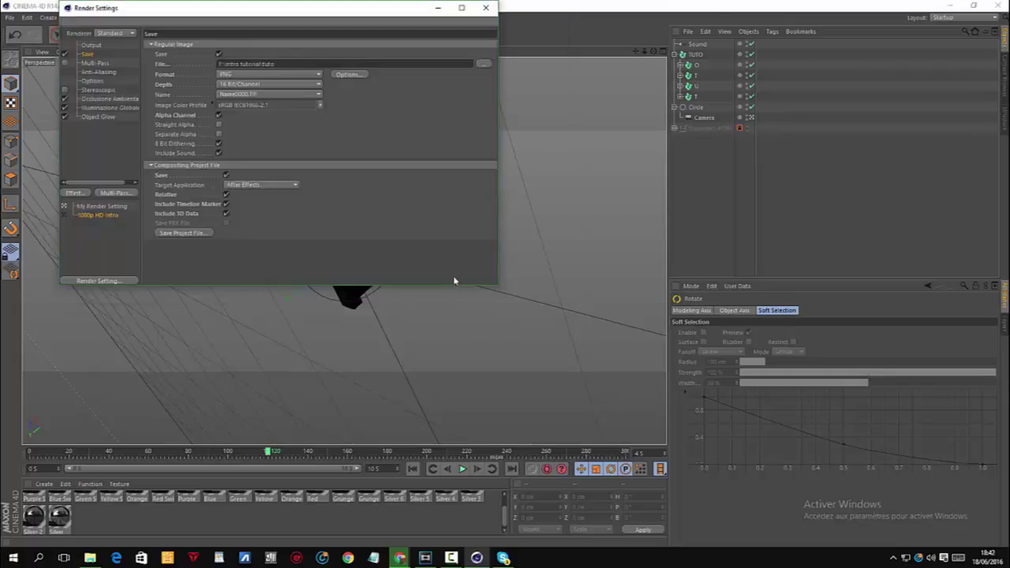
Step: Save the compositing project file as tuto in the intro tutorial folder and close the render settings
{"action": "left_click", "coordinate": [180, 233]}
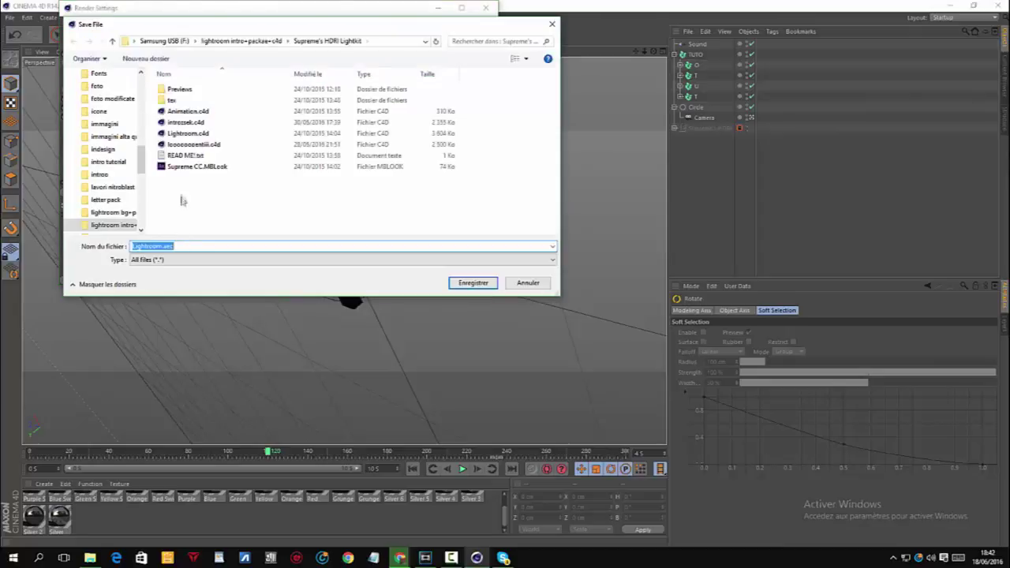
{"action": "left_click", "coordinate": [206, 41]}
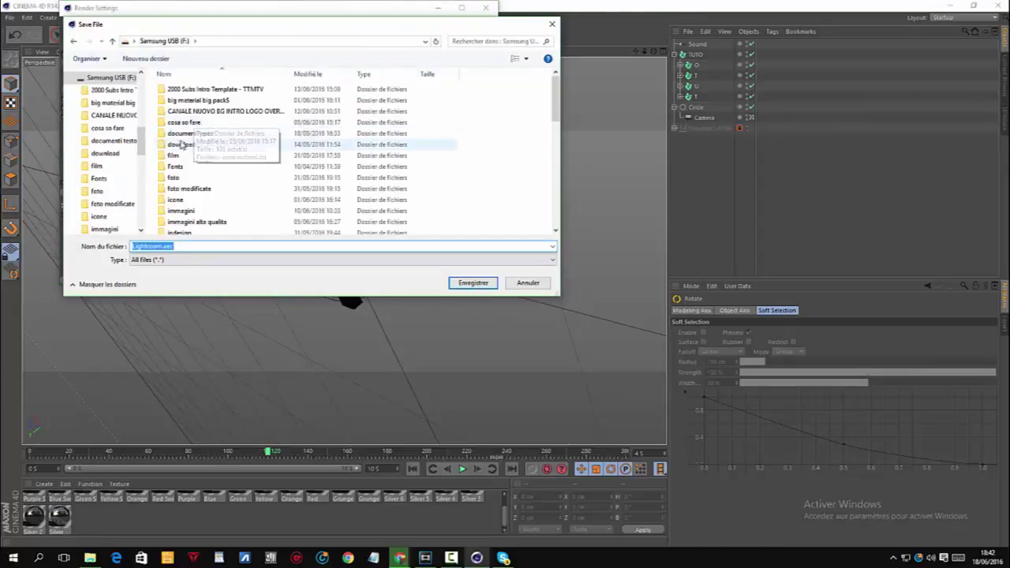
{"action": "scroll", "coordinate": [210, 130], "scroll_direction": "down", "scroll_amount": 6}
{"action": "scroll", "coordinate": [205, 162], "scroll_direction": "up", "scroll_amount": 5}
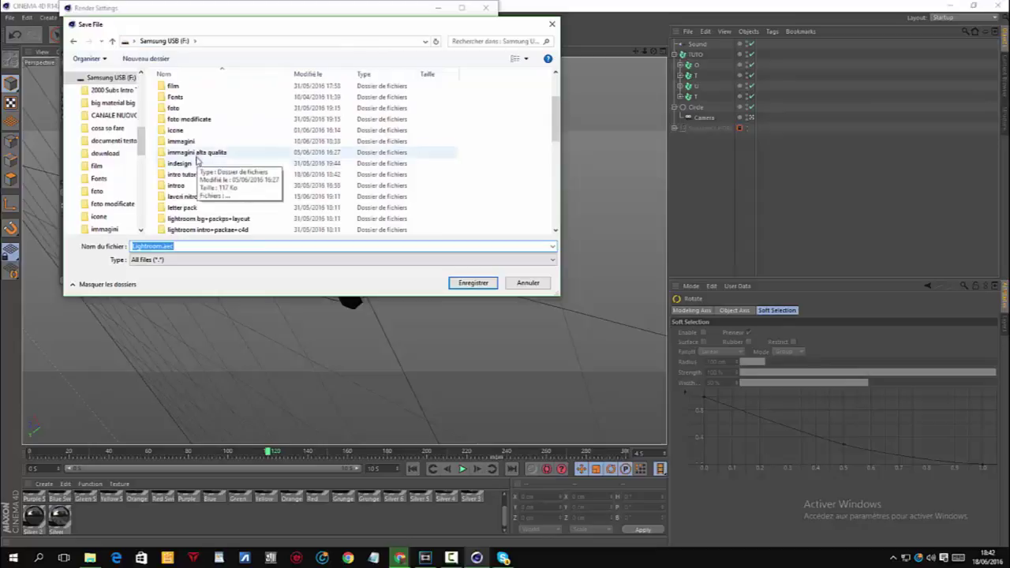
{"action": "scroll", "coordinate": [200, 173], "scroll_direction": "down", "scroll_amount": 1}
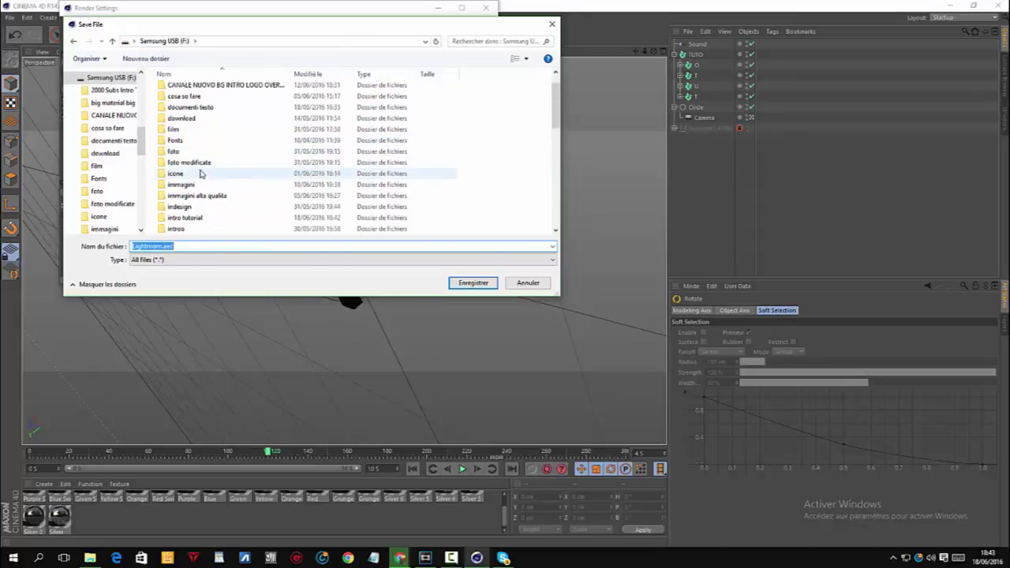
{"action": "double_click", "coordinate": [186, 217]}
{"action": "type", "text": "tuto"}
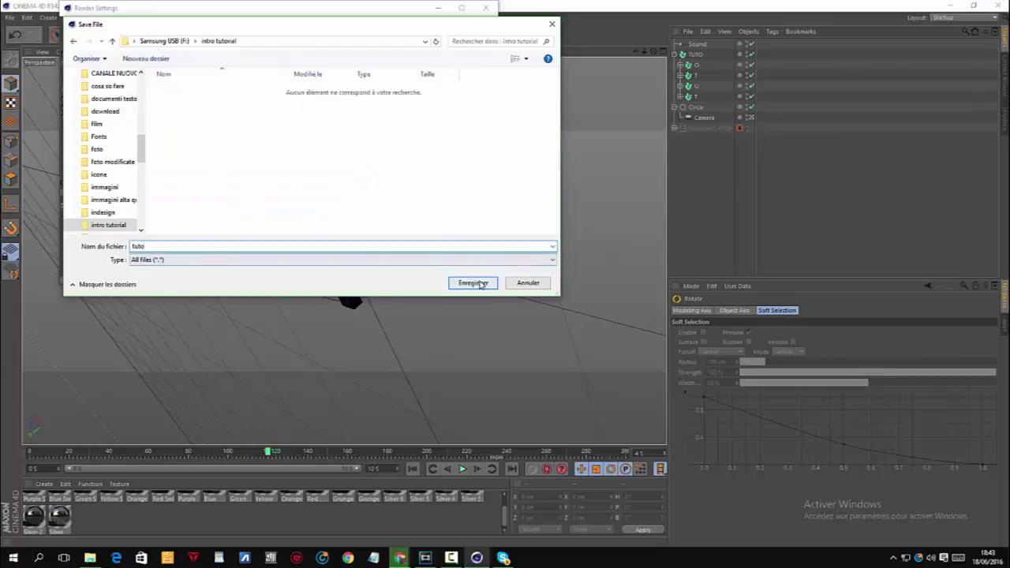
{"action": "left_click", "coordinate": [473, 282]}
{"action": "left_click", "coordinate": [485, 8]}
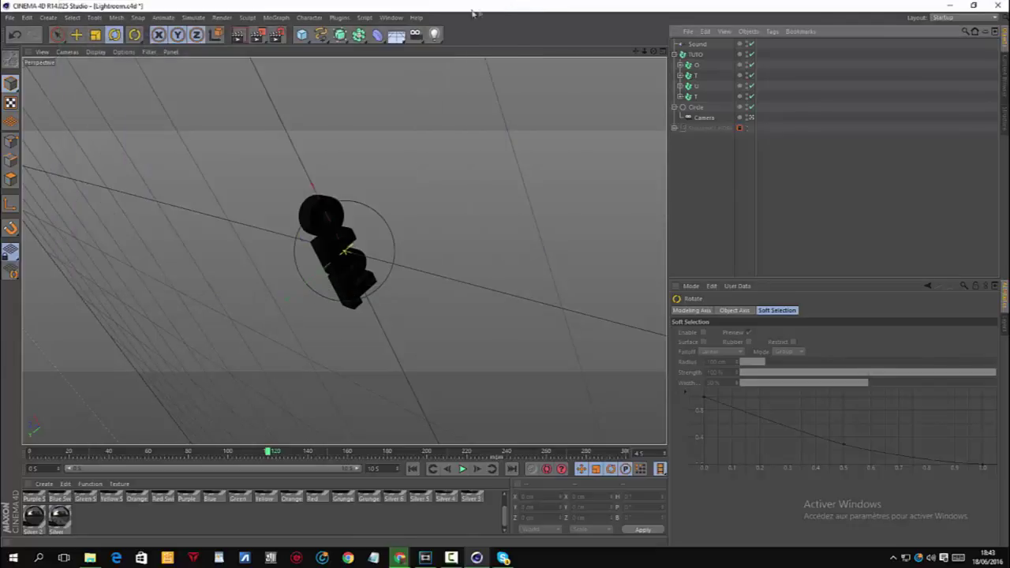
Step: Save the scene as a new project file named tuto
{"action": "left_click", "coordinate": [9, 17]}
{"action": "left_click", "coordinate": [27, 114]}
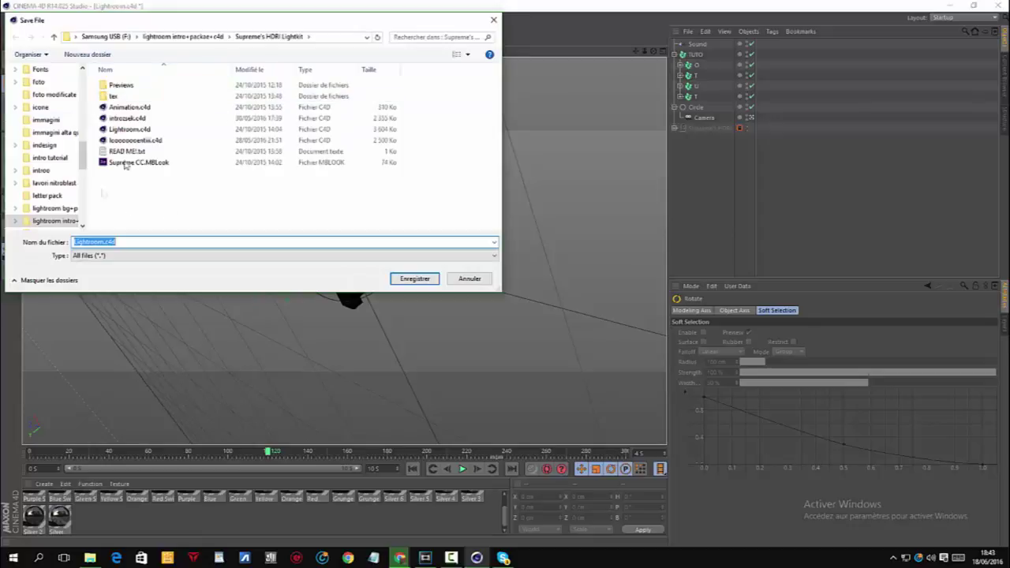
{"action": "left_click", "coordinate": [141, 241]}
{"action": "key", "text": "BackSpace"}
{"action": "key", "text": "BackSpace"}
{"action": "key", "text": "BackSpace"}
{"action": "key", "text": "BackSpace"}
{"action": "key", "text": "BackSpace"}
{"action": "key", "text": "BackSpace"}
{"action": "key", "text": "BackSpace"}
{"action": "key", "text": "BackSpace"}
{"action": "key", "text": "BackSpace"}
{"action": "key", "text": "BackSpace"}
{"action": "key", "text": "BackSpace"}
{"action": "key", "text": "BackSpace"}
{"action": "key", "text": "BackSpace"}
{"action": "type", "text": "tuto"}
{"action": "left_click", "coordinate": [413, 279]}
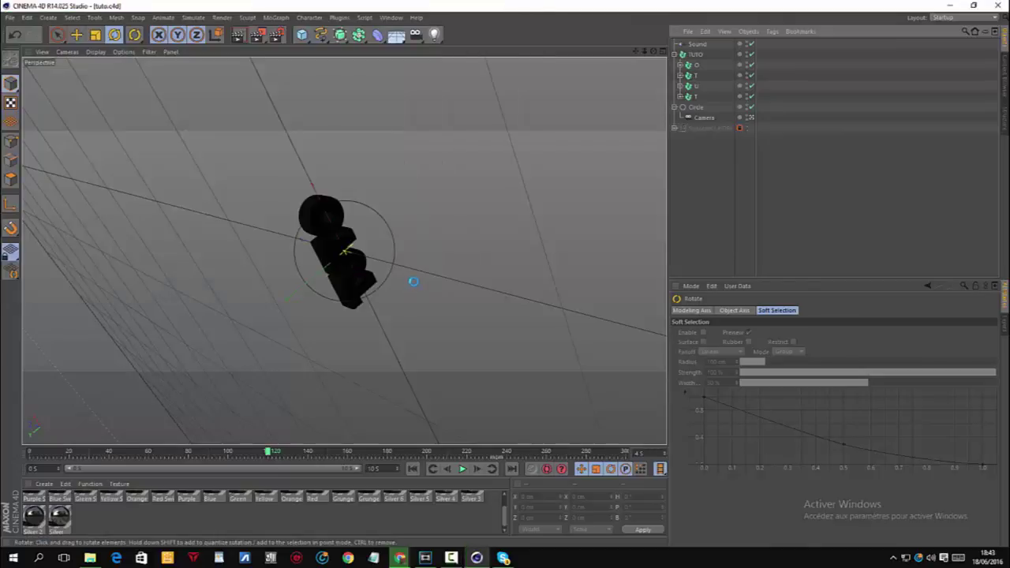
Step: Review the render settings for output, ambient occlusion and global illumination before rendering
{"action": "left_click", "coordinate": [276, 34]}
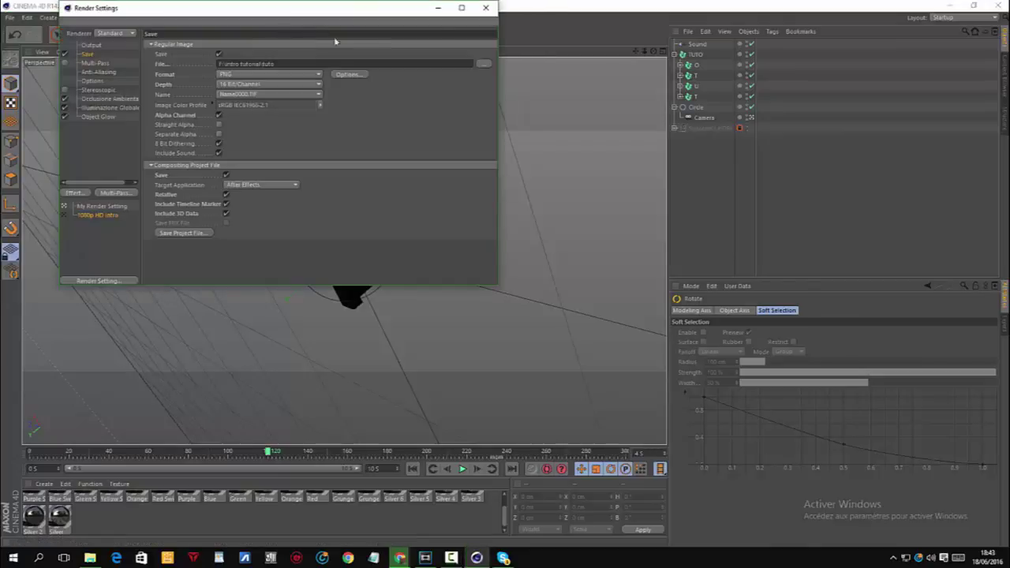
{"action": "left_click", "coordinate": [485, 8]}
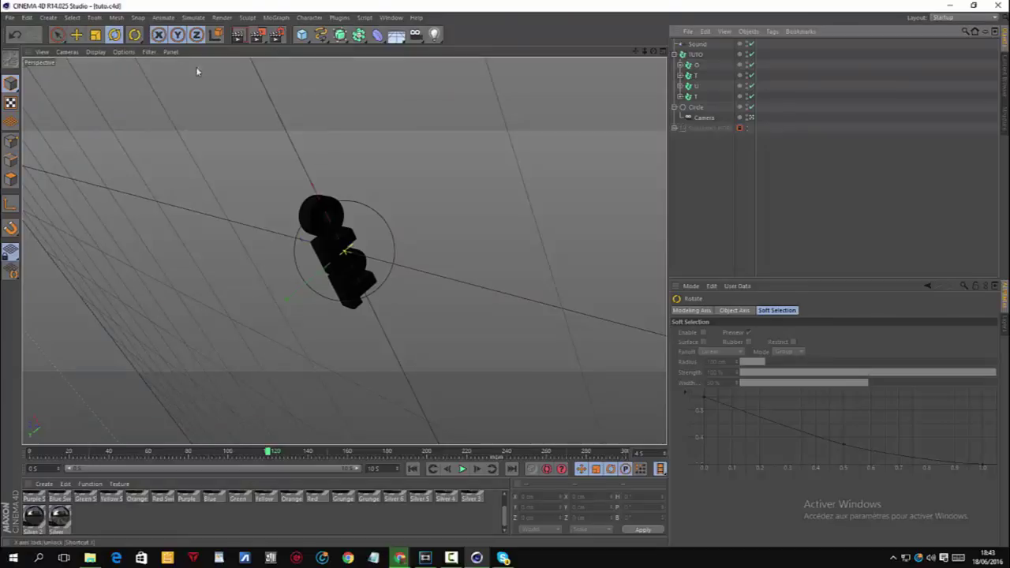
{"action": "left_click", "coordinate": [278, 35]}
{"action": "left_click", "coordinate": [485, 8]}
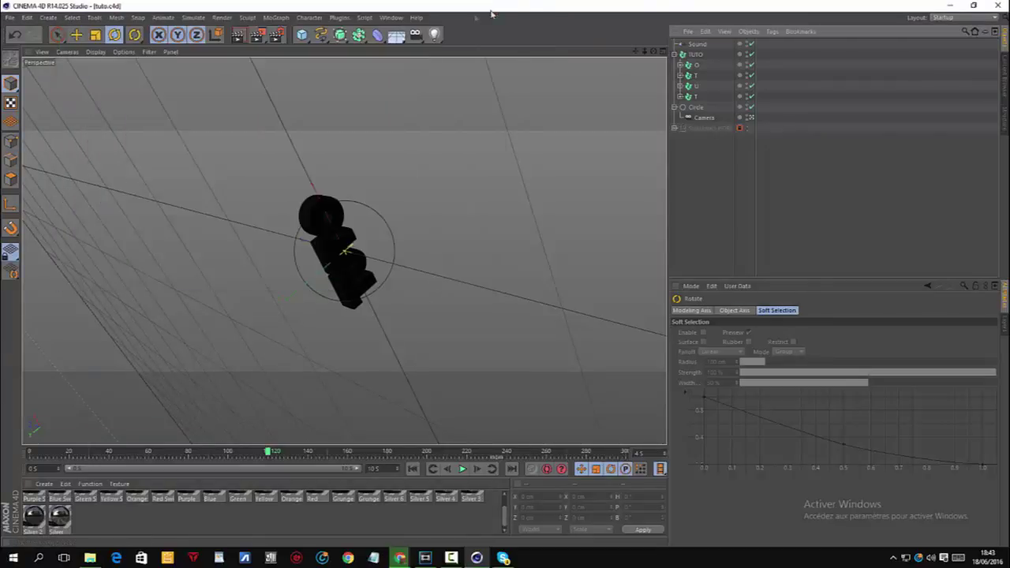
{"action": "left_click", "coordinate": [253, 35]}
{"action": "left_click", "coordinate": [93, 45]}
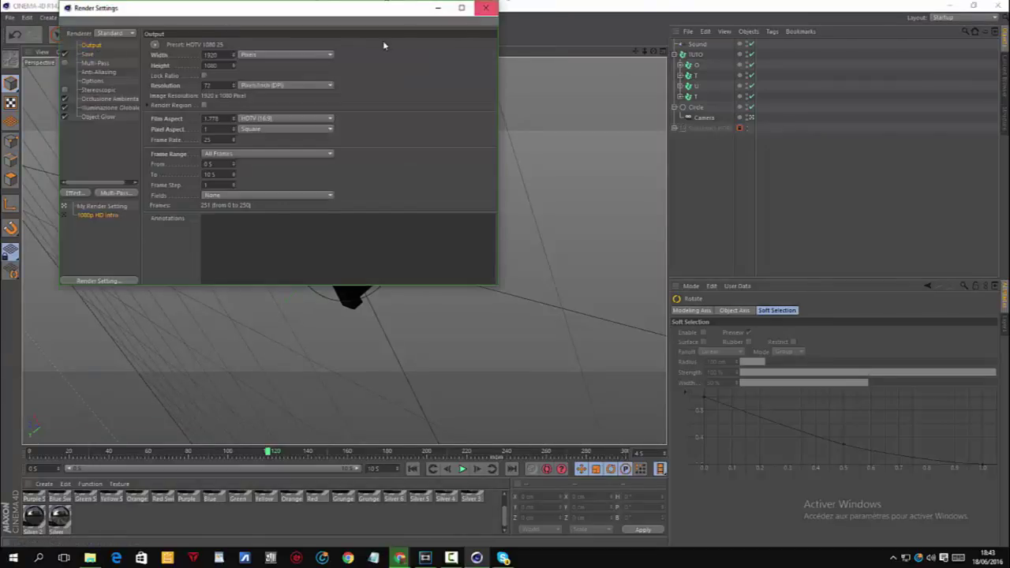
{"action": "left_click", "coordinate": [96, 98]}
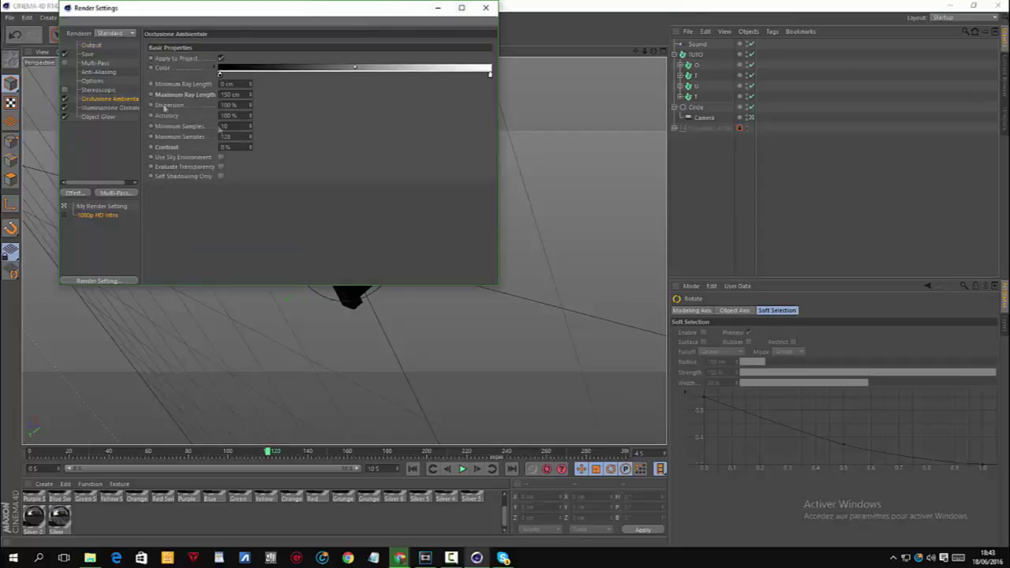
{"action": "left_click", "coordinate": [109, 107]}
{"action": "left_click", "coordinate": [485, 8]}
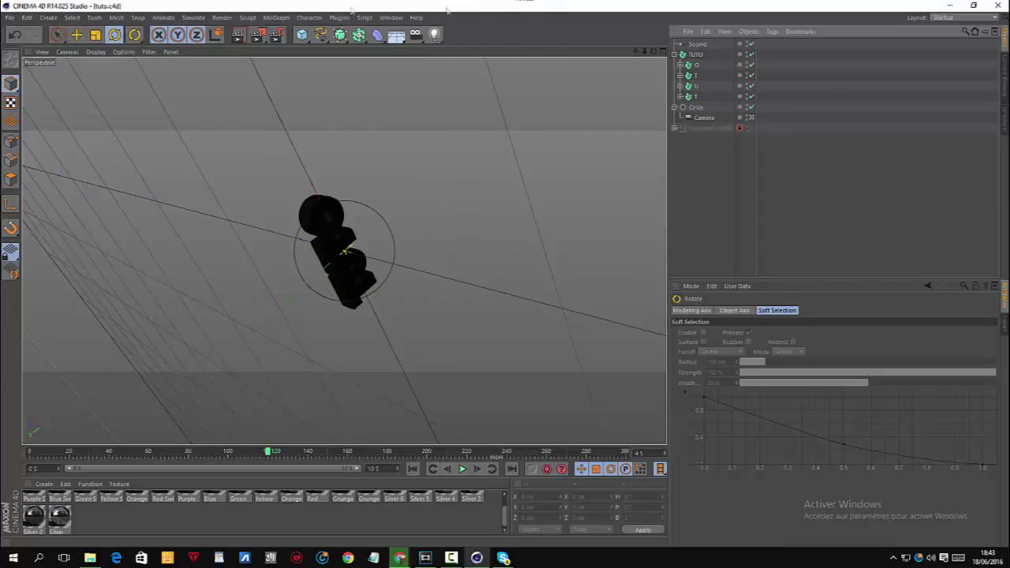
Step: Render the animation to the Picture Viewer and inspect the TUTO text in the rendered frames
{"action": "left_click", "coordinate": [256, 34]}
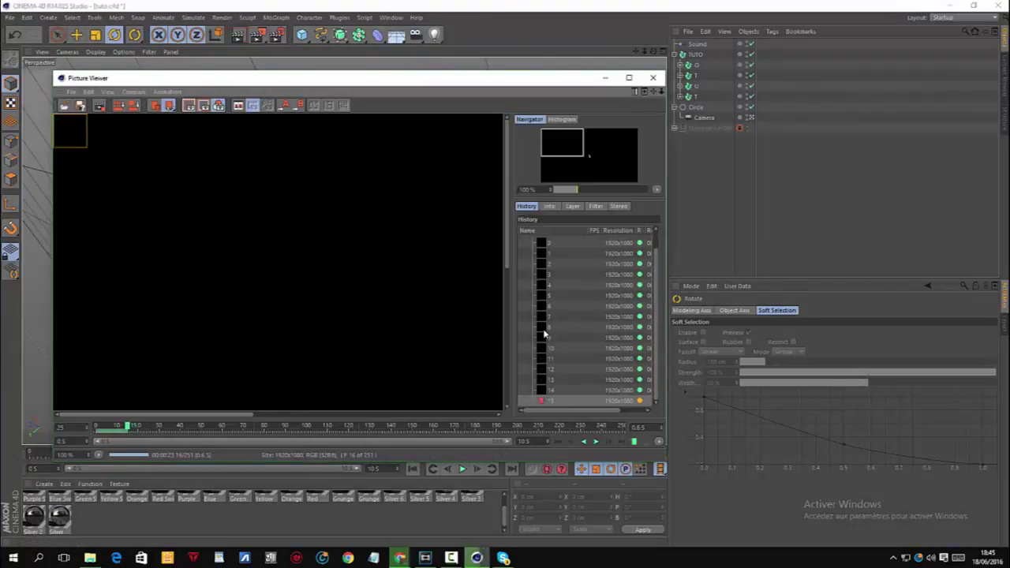
{"action": "scroll", "coordinate": [388, 321], "scroll_direction": "down", "scroll_amount": 1}
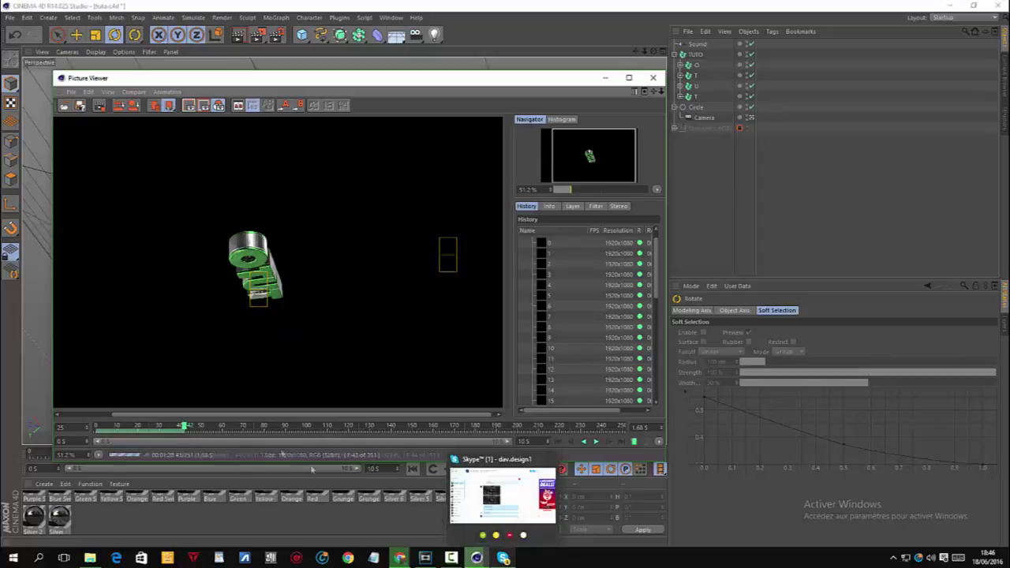
{"action": "scroll", "coordinate": [287, 277], "scroll_direction": "up", "scroll_amount": 3}
{"action": "scroll", "coordinate": [287, 277], "scroll_direction": "down", "scroll_amount": 2}
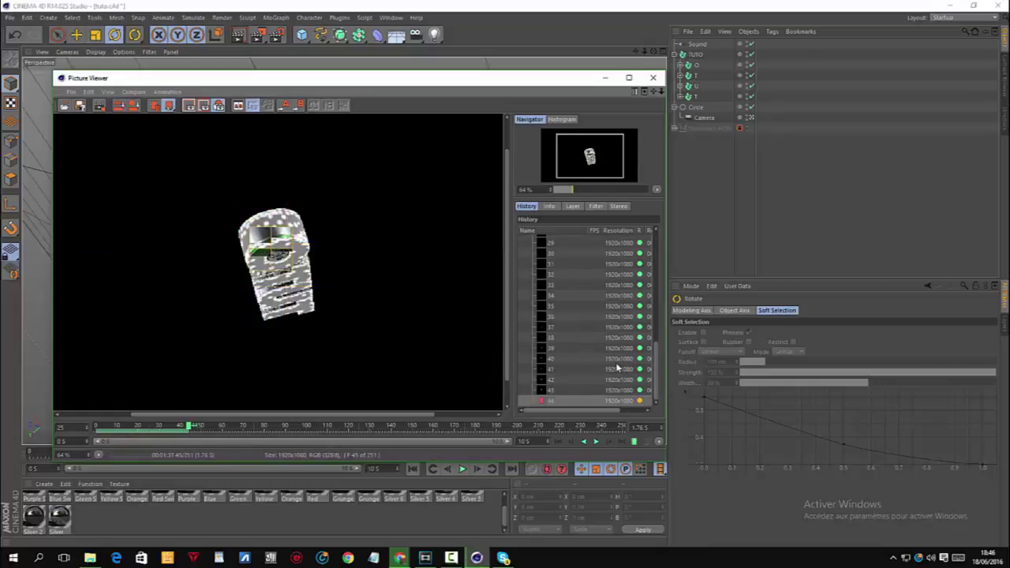
Step: Apply the Silver material to the second extrude object inside each of the O, T, U and T groups
{"action": "mouse_move", "coordinate": [505, 556]}
{"action": "mouse_move", "coordinate": [484, 473]}
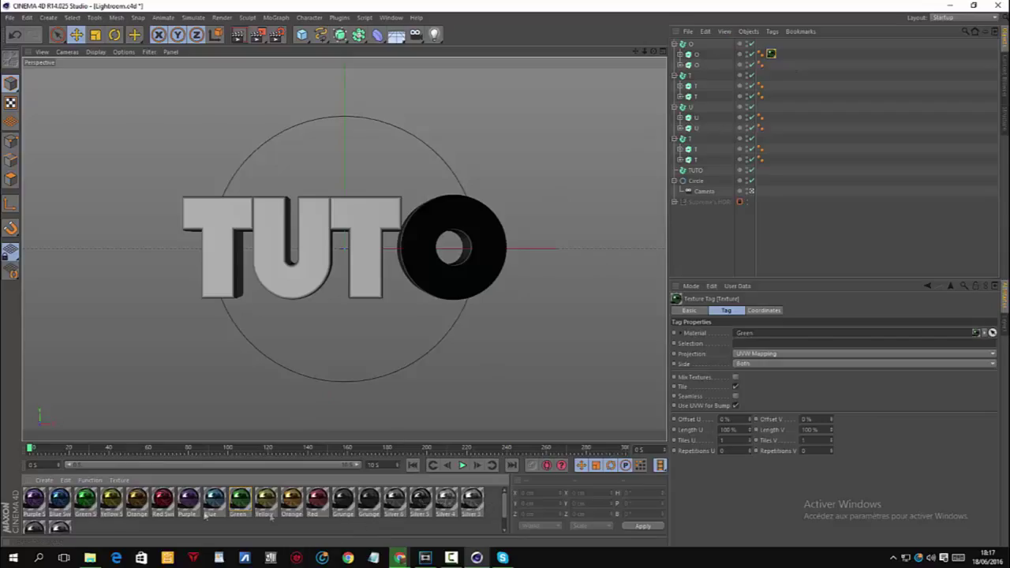
{"action": "scroll", "coordinate": [61, 513], "scroll_direction": "down", "scroll_amount": 1}
{"action": "mouse_move", "coordinate": [753, 91]}
{"action": "left_mouse_down"}
{"action": "mouse_move", "coordinate": [725, 70]}
{"action": "mouse_move", "coordinate": [740, 70]}
{"action": "left_mouse_up"}
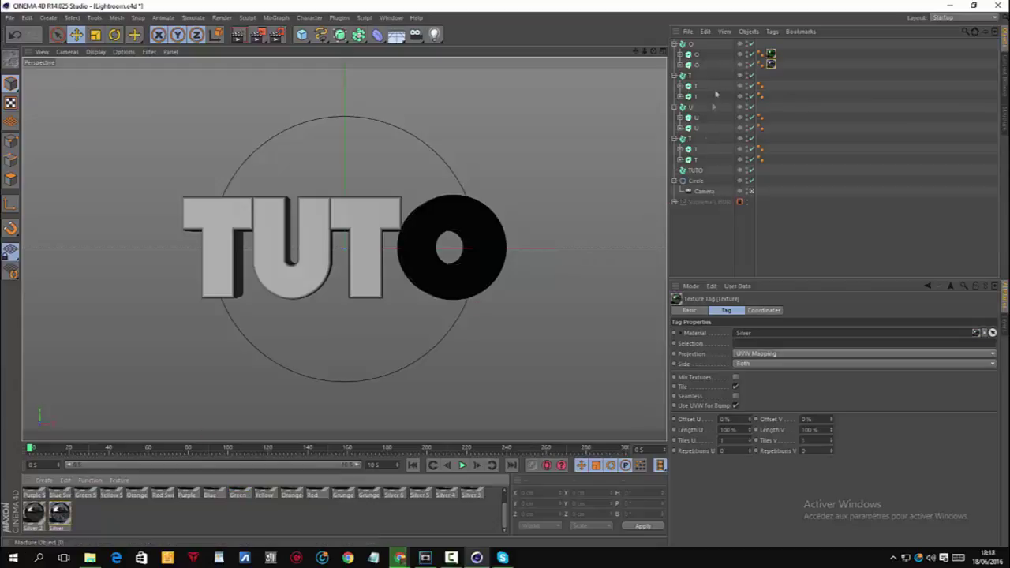
{"action": "left_click_drag", "start_coordinate": [772, 63], "coordinate": [770, 128]}
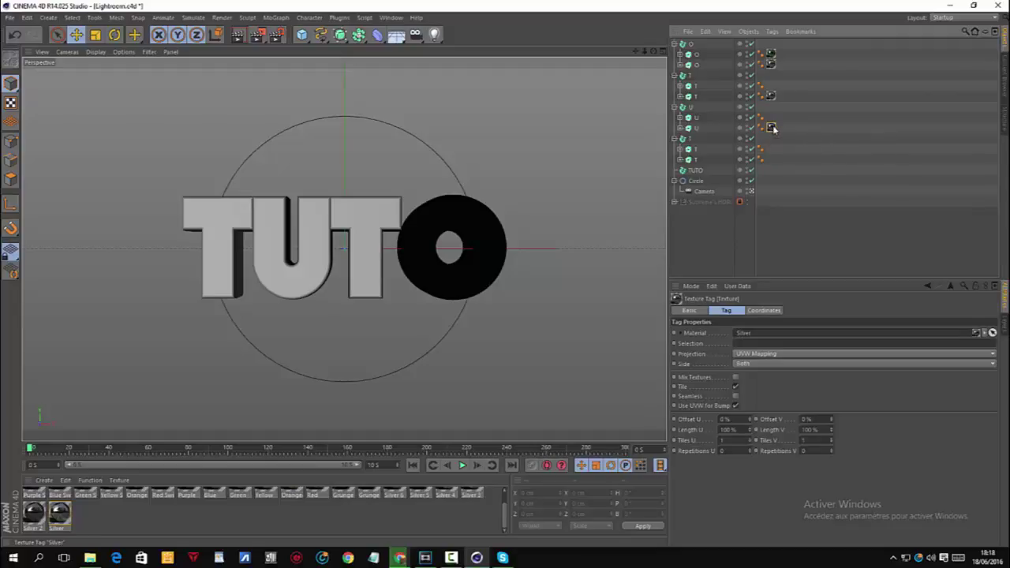
{"action": "left_click_drag", "start_coordinate": [771, 171], "coordinate": [770, 159], "text": "ctrl"}
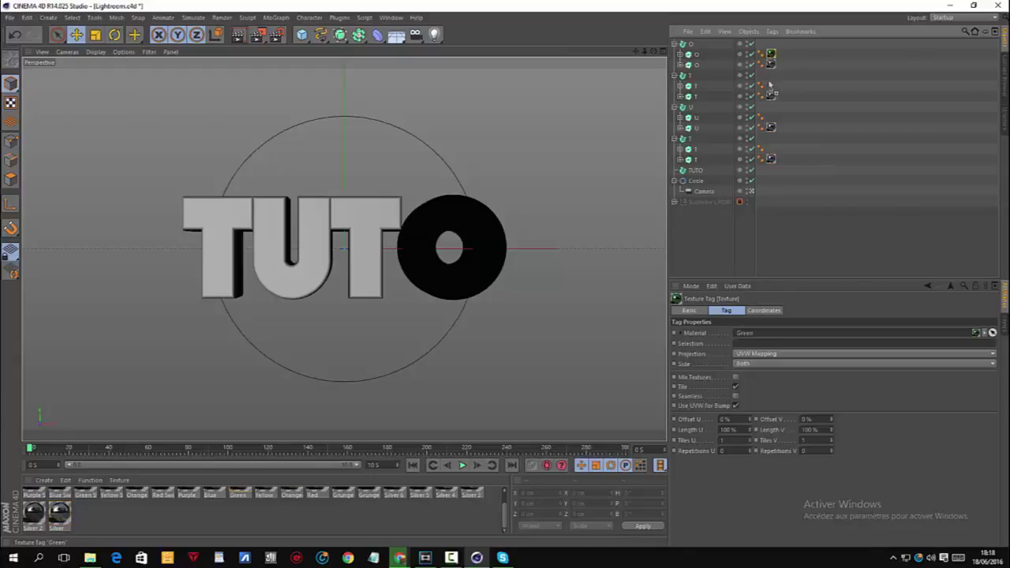
Step: Copy the Green material from the O's first extrude to the first extrude of the T, U and T groups, and preview the render
{"action": "left_click_drag", "start_coordinate": [765, 92], "coordinate": [770, 87], "text": "ctrl"}
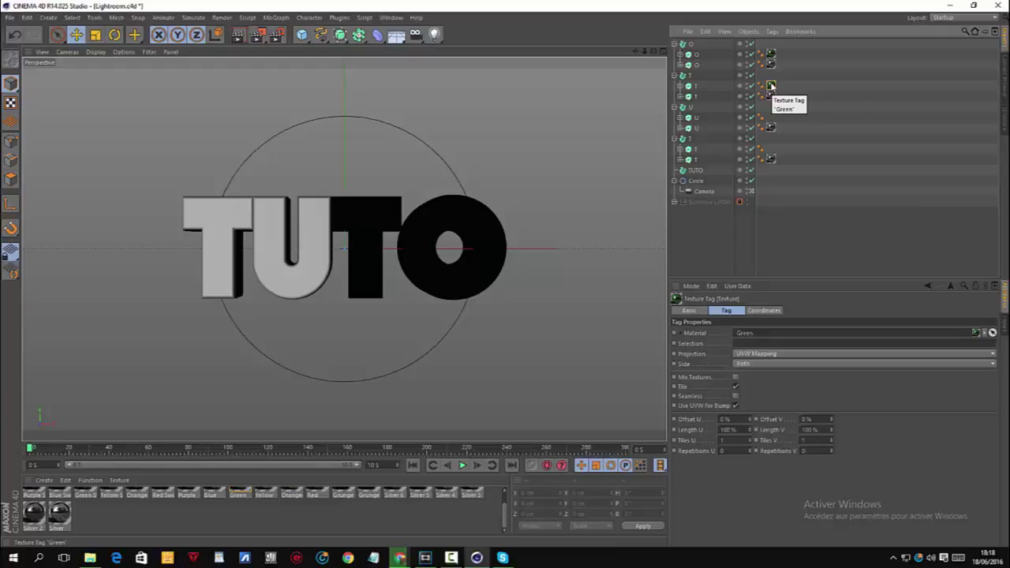
{"action": "left_click_drag", "start_coordinate": [766, 115], "coordinate": [773, 151], "text": "ctrl"}
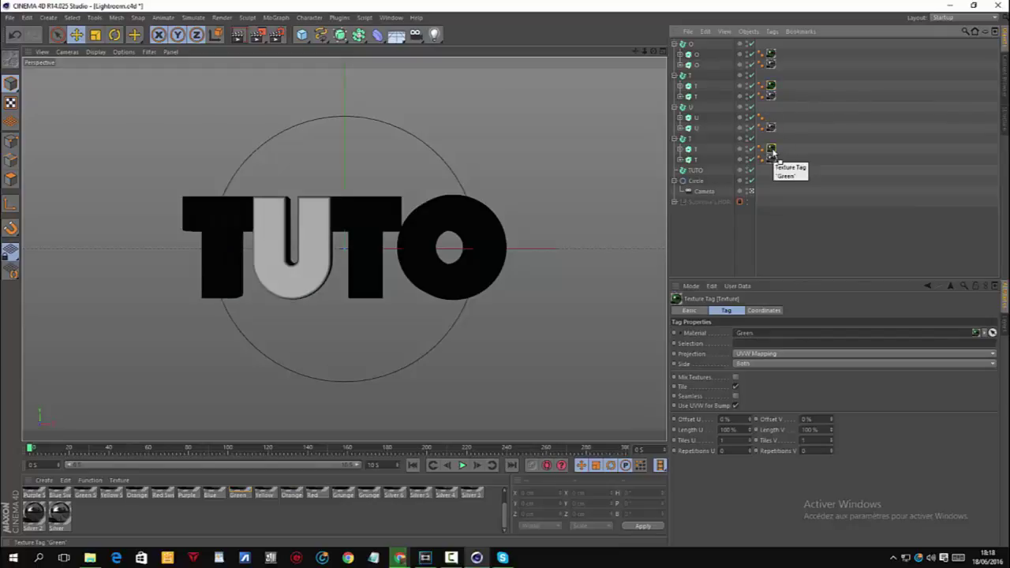
{"action": "left_click_drag", "start_coordinate": [773, 122], "coordinate": [772, 120]}
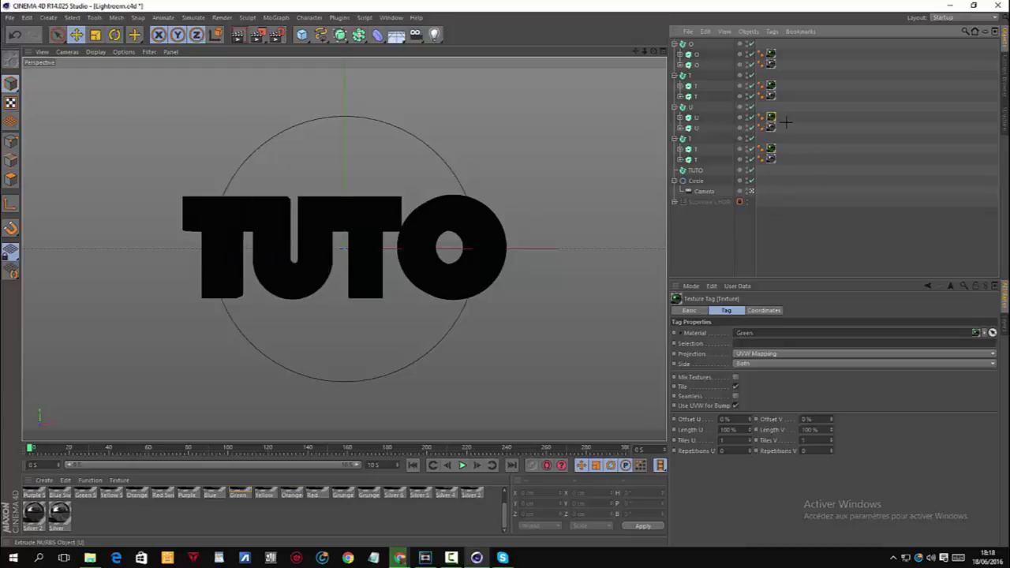
{"action": "left_click", "coordinate": [238, 35]}
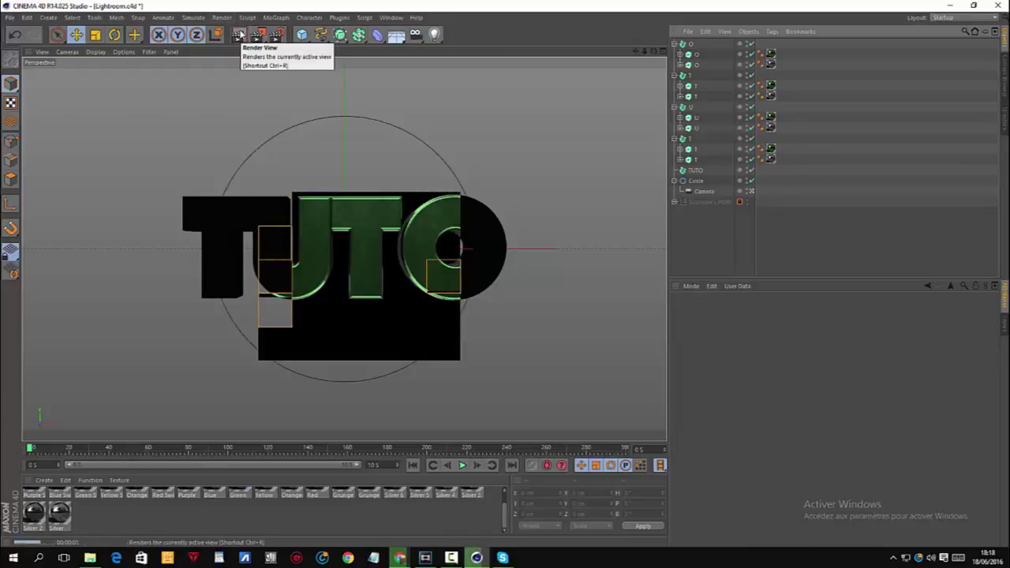
Step: Set all eight letter texture tags to Cubic projection with Seamless enabled, and render the active view
{"action": "left_click", "coordinate": [771, 159]}
{"action": "left_click", "coordinate": [771, 53], "text": "shift"}
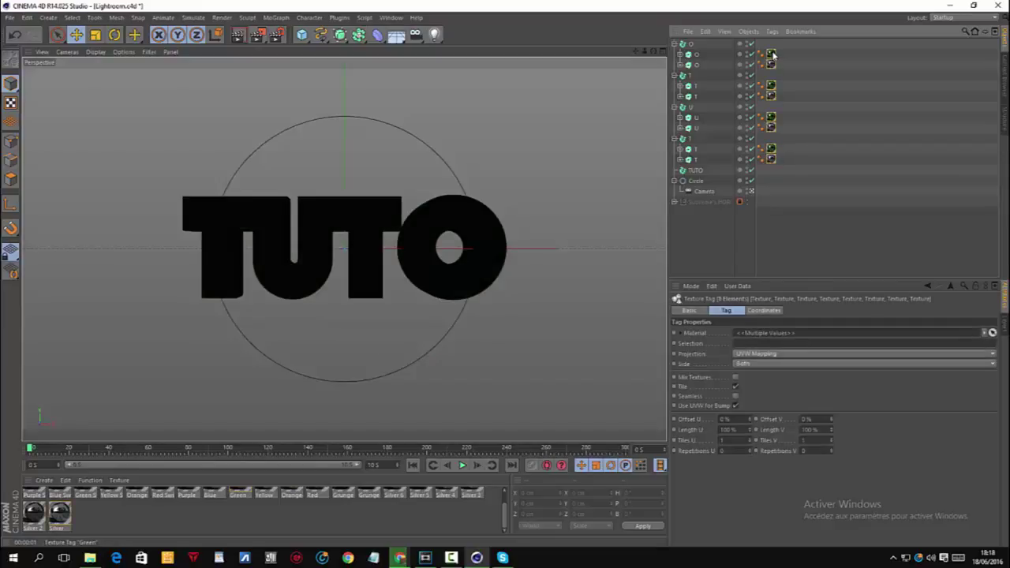
{"action": "left_click", "coordinate": [786, 166]}
{"action": "left_click", "coordinate": [773, 94]}
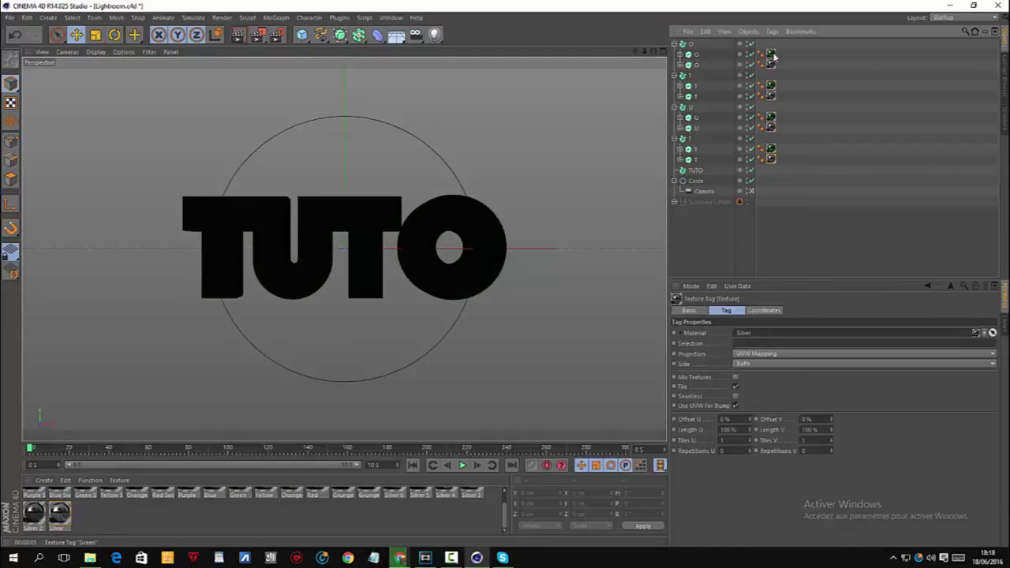
{"action": "left_click", "coordinate": [772, 57], "text": "shift"}
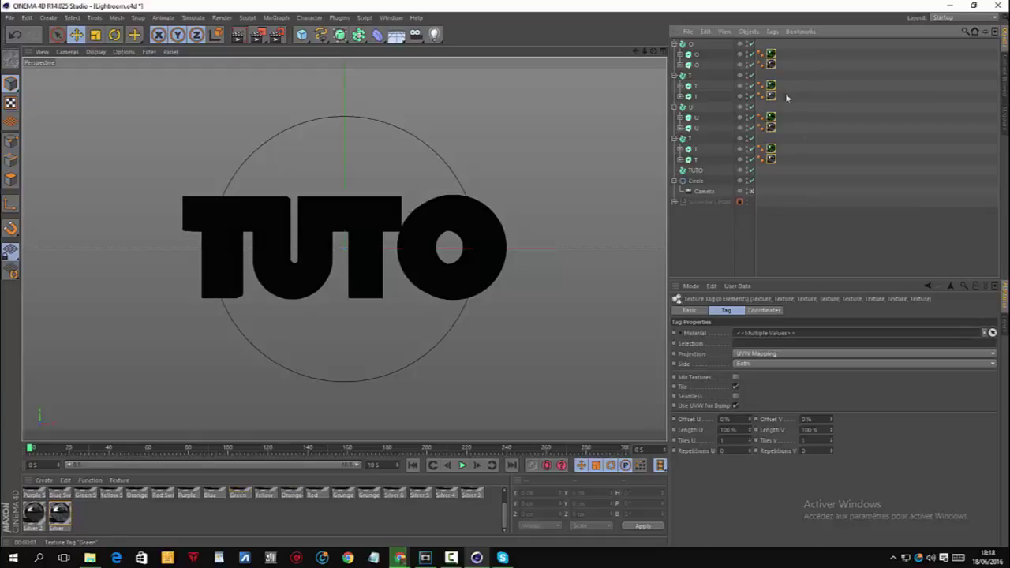
{"action": "left_click", "coordinate": [750, 355]}
{"action": "left_click", "coordinate": [749, 354]}
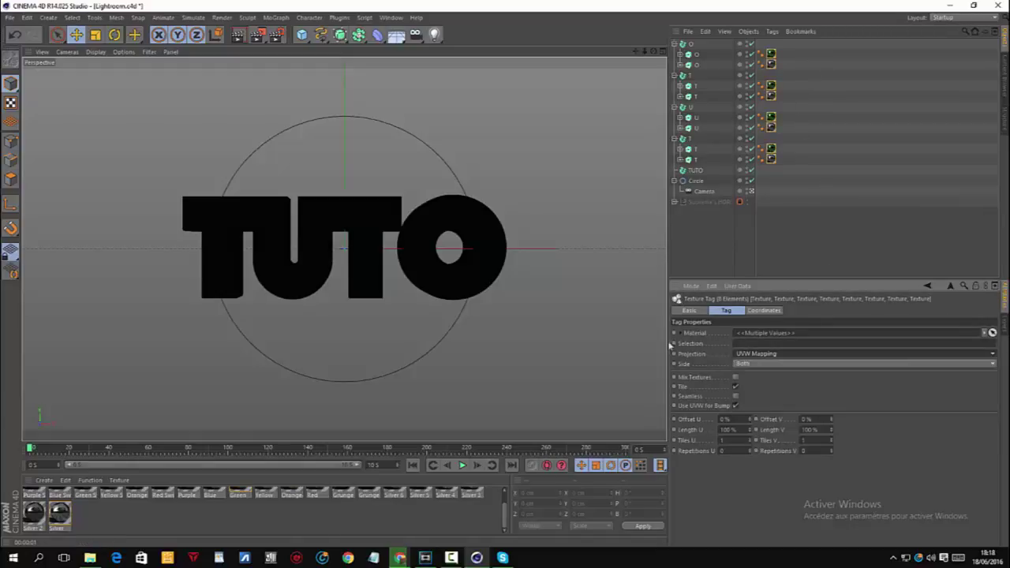
{"action": "left_click", "coordinate": [774, 355]}
{"action": "left_click", "coordinate": [759, 395]}
{"action": "left_click", "coordinate": [735, 396]}
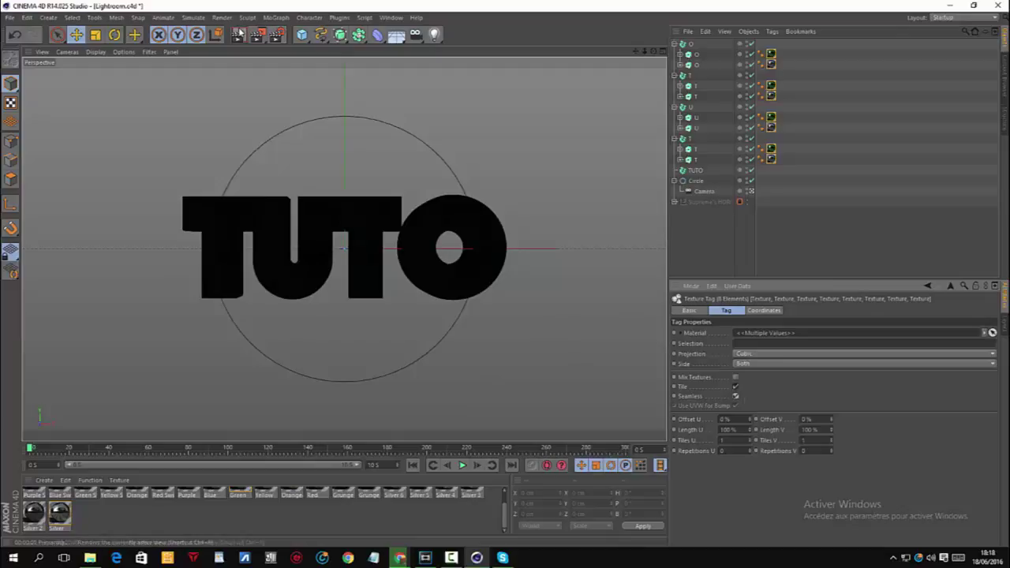
{"action": "left_click", "coordinate": [238, 34]}
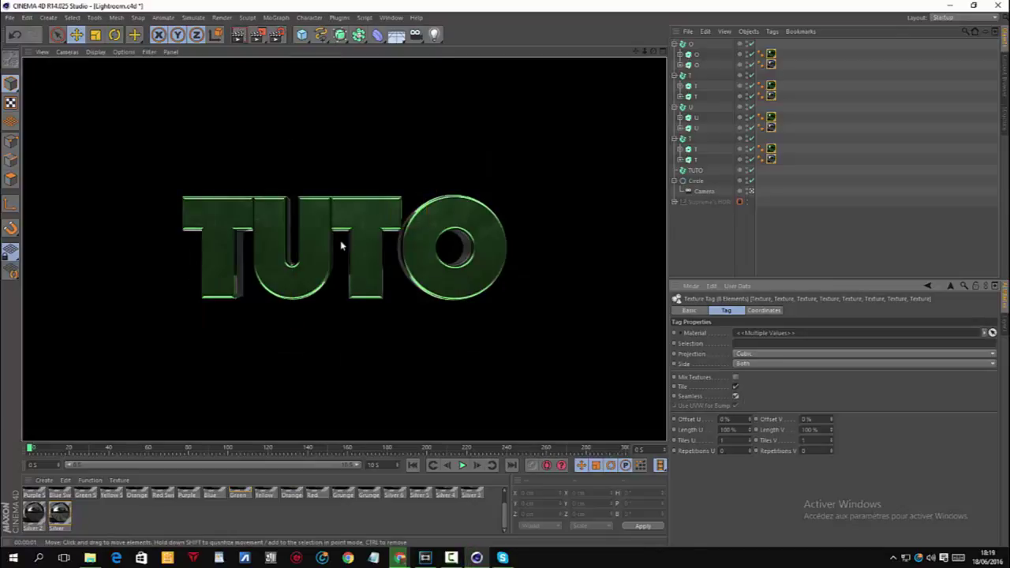
Step: Deselect the texture tags and collapse the four letter groups in the object hierarchy
{"action": "left_click", "coordinate": [792, 236]}
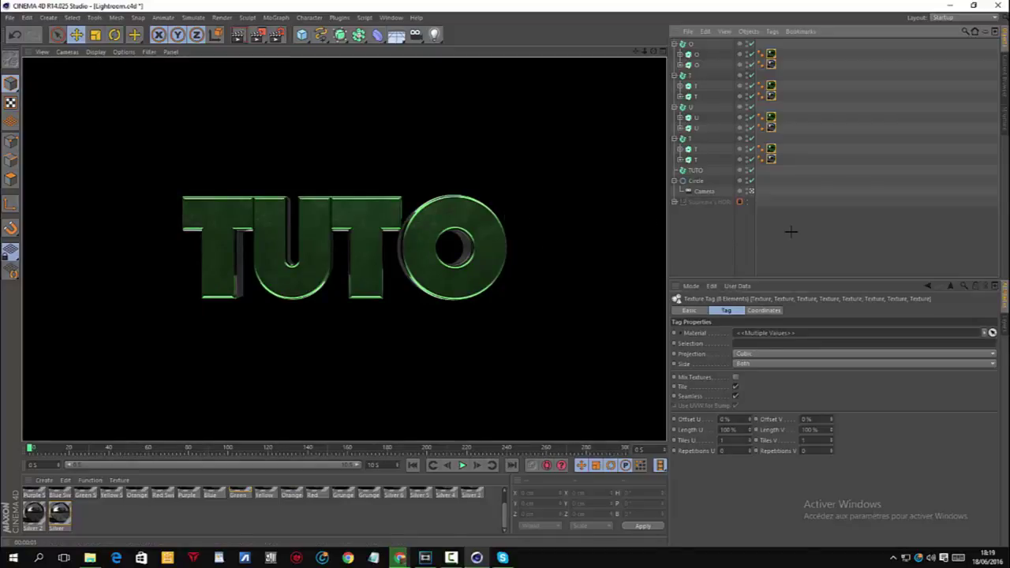
{"action": "left_click", "coordinate": [674, 139]}
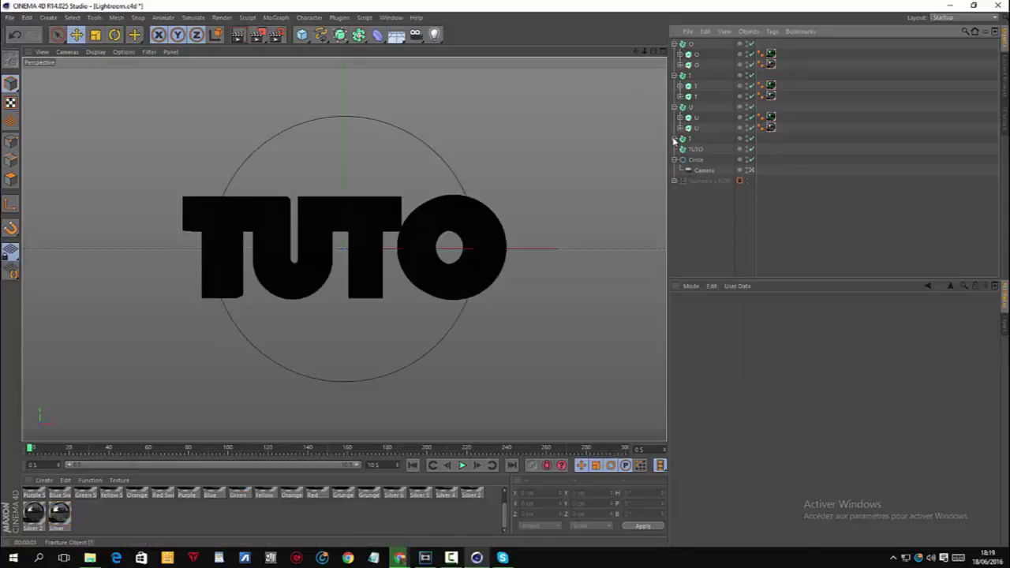
{"action": "left_click", "coordinate": [674, 107]}
{"action": "left_click", "coordinate": [674, 75]}
{"action": "left_click", "coordinate": [674, 44]}
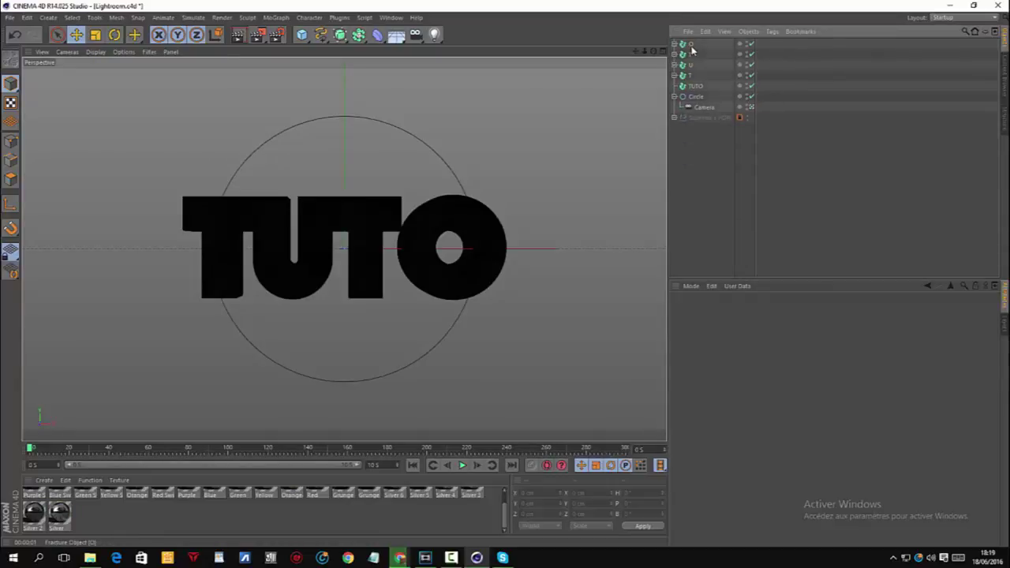
Step: Using the front view, move only the O group's axis horizontally to the letter's centre, at X about 171 cm
{"action": "left_click", "coordinate": [692, 45]}
{"action": "left_click", "coordinate": [661, 50]}
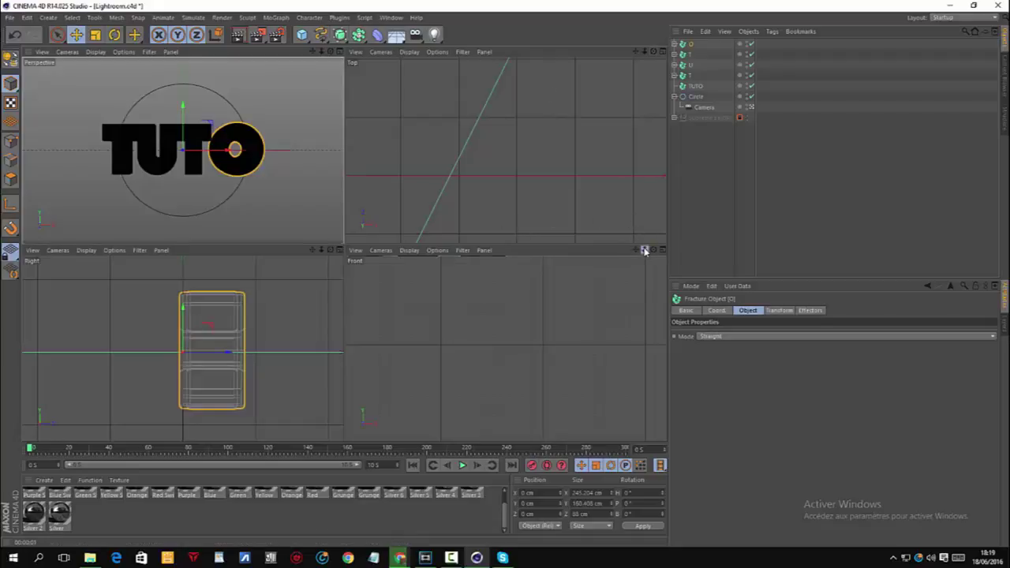
{"action": "scroll", "coordinate": [506, 348], "scroll_direction": "down", "scroll_amount": 3}
{"action": "mouse_move", "coordinate": [641, 251]}
{"action": "left_mouse_down"}
{"action": "mouse_move", "coordinate": [530, 246]}
{"action": "mouse_move", "coordinate": [646, 252]}
{"action": "mouse_move", "coordinate": [630, 256]}
{"action": "left_mouse_up"}
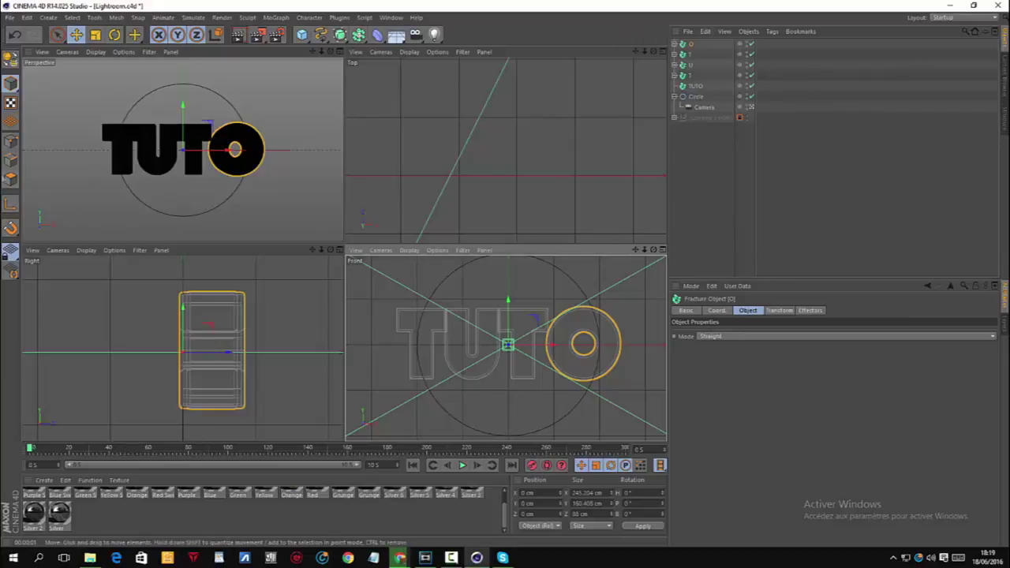
{"action": "left_click", "coordinate": [6, 206]}
{"action": "left_click_drag", "start_coordinate": [543, 347], "coordinate": [571, 353]}
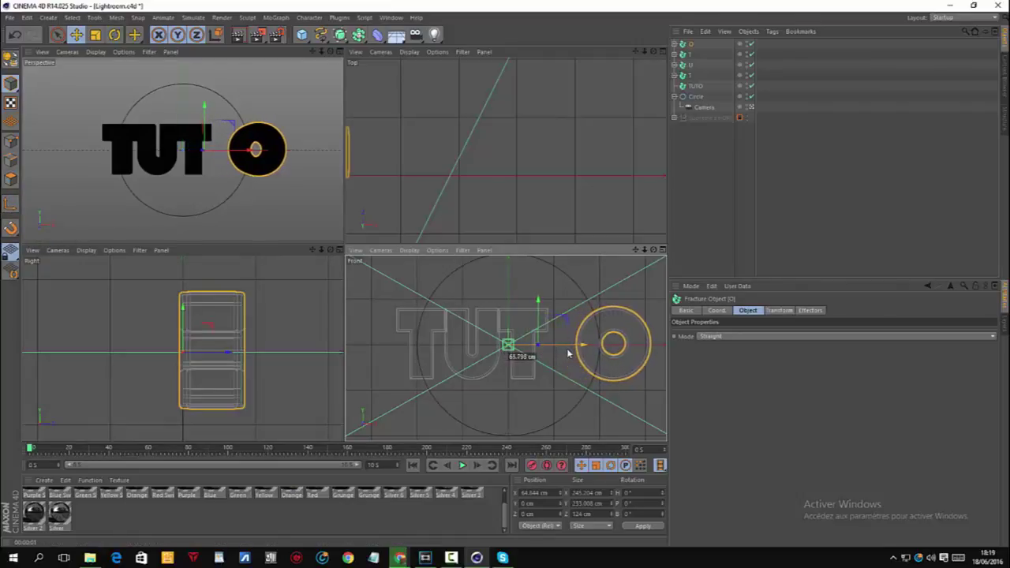
{"action": "left_click", "coordinate": [17, 35]}
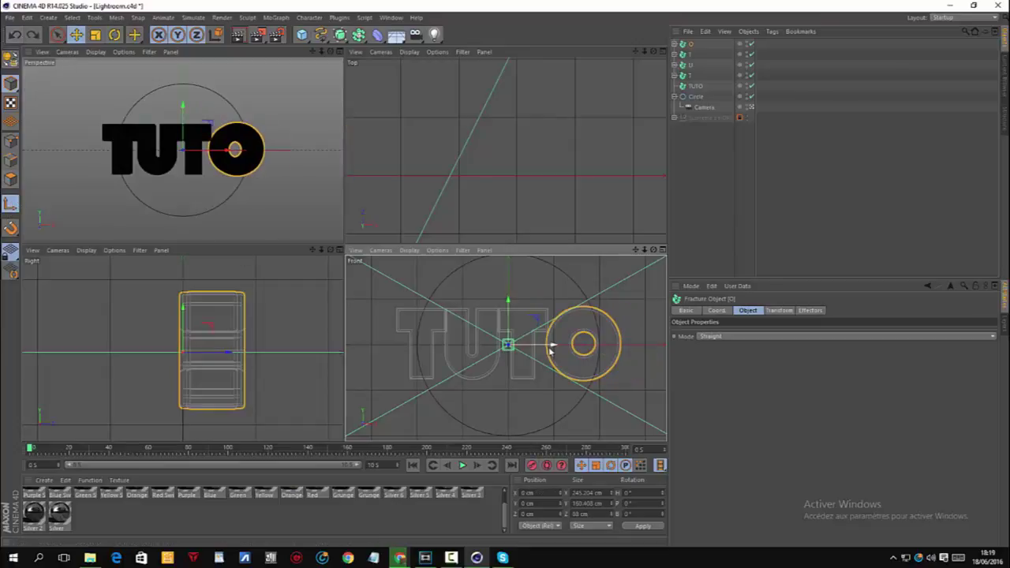
{"action": "mouse_move", "coordinate": [552, 349]}
{"action": "left_mouse_down"}
{"action": "mouse_move", "coordinate": [595, 346]}
{"action": "mouse_move", "coordinate": [554, 347]}
{"action": "left_mouse_up"}
{"action": "left_click_drag", "start_coordinate": [552, 347], "coordinate": [629, 351]}
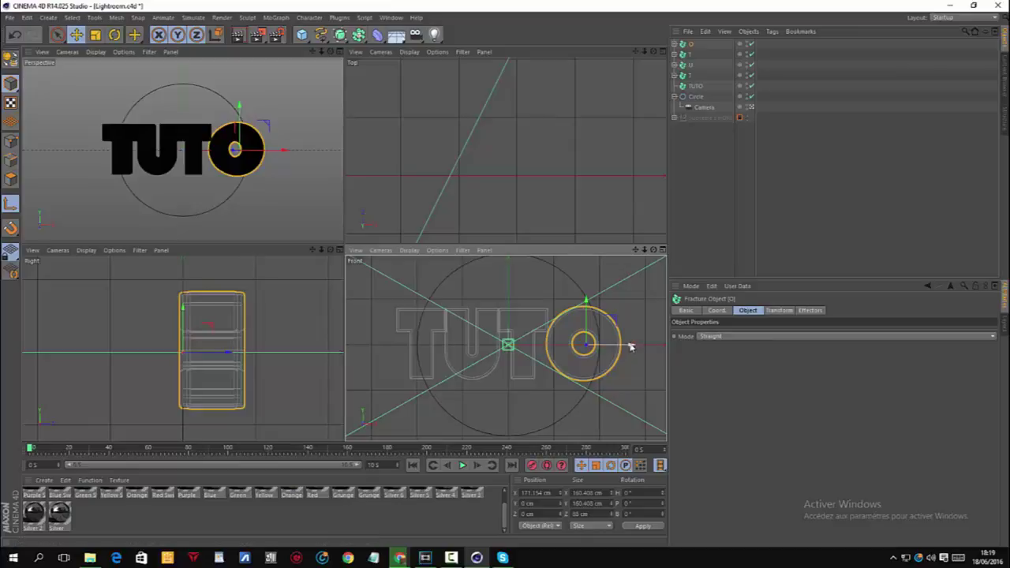
Step: Centre the remaining group axes horizontally on their letters: second T at X 30 cm, U at -80 cm and first T at -190 cm
{"action": "left_click", "coordinate": [691, 54]}
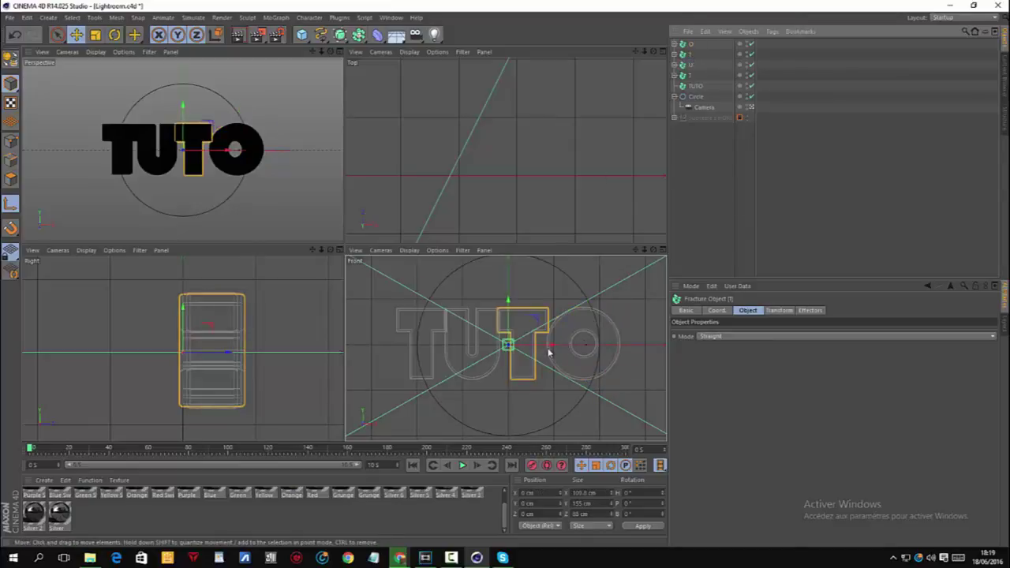
{"action": "left_click_drag", "start_coordinate": [552, 347], "coordinate": [568, 345]}
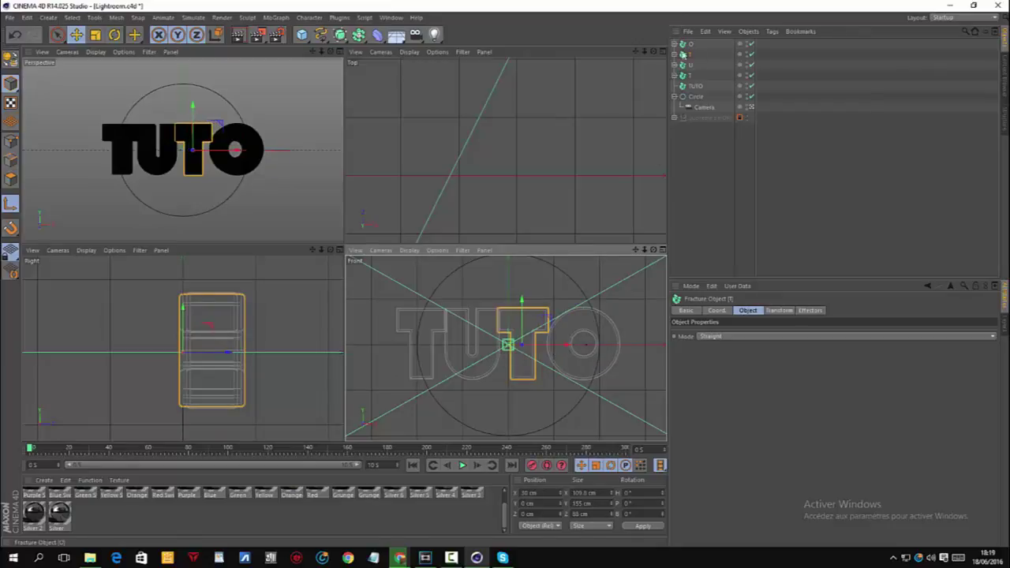
{"action": "left_click", "coordinate": [691, 66]}
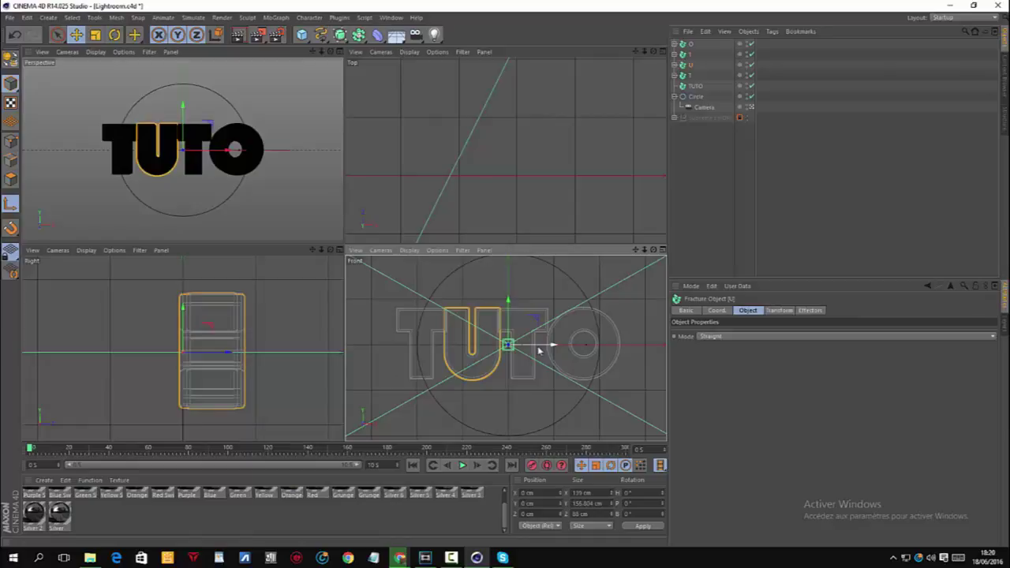
{"action": "left_click_drag", "start_coordinate": [524, 349], "coordinate": [509, 347]}
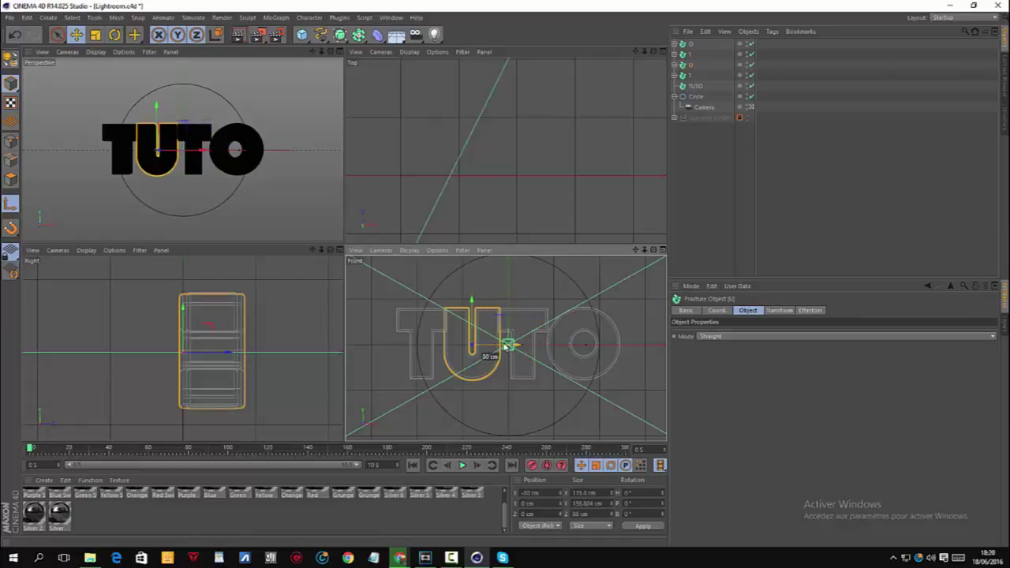
{"action": "left_click", "coordinate": [692, 76]}
{"action": "left_click_drag", "start_coordinate": [555, 345], "coordinate": [455, 361]}
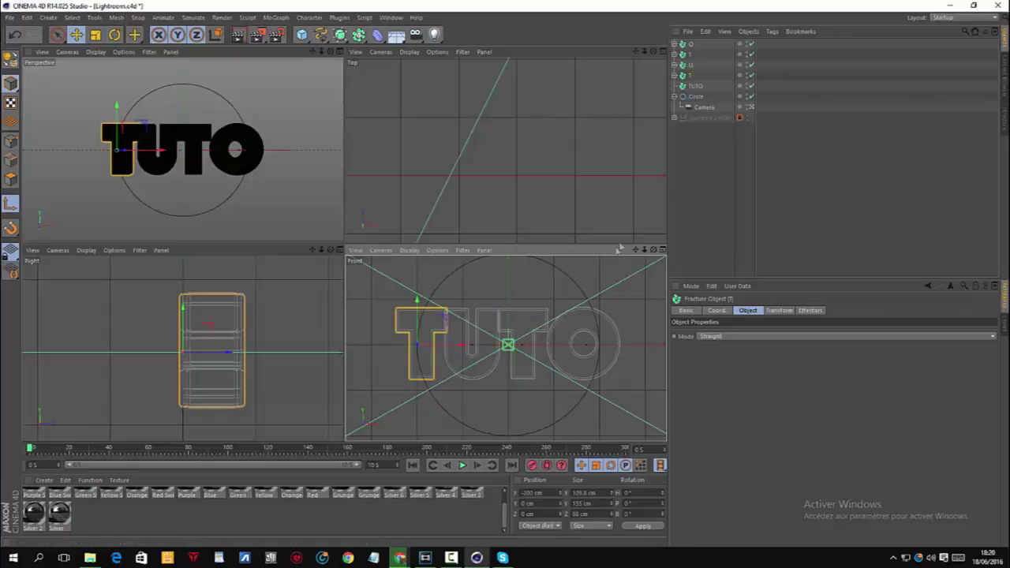
{"action": "left_click_drag", "start_coordinate": [453, 347], "coordinate": [497, 335]}
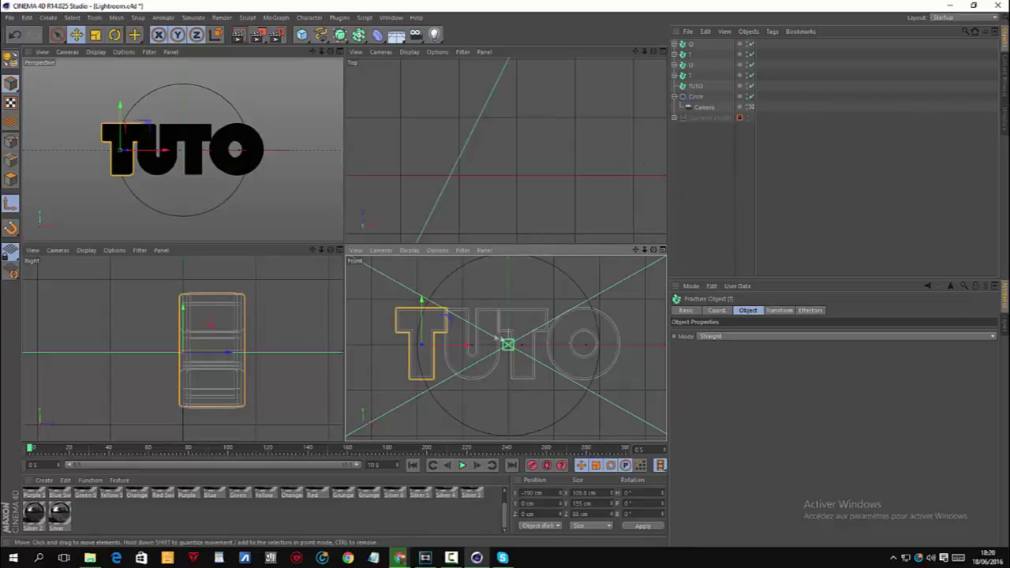
Step: Centre each letter group's axis in depth at Z 40 cm using the right view, and render the full perspective view
{"action": "left_click", "coordinate": [695, 85]}
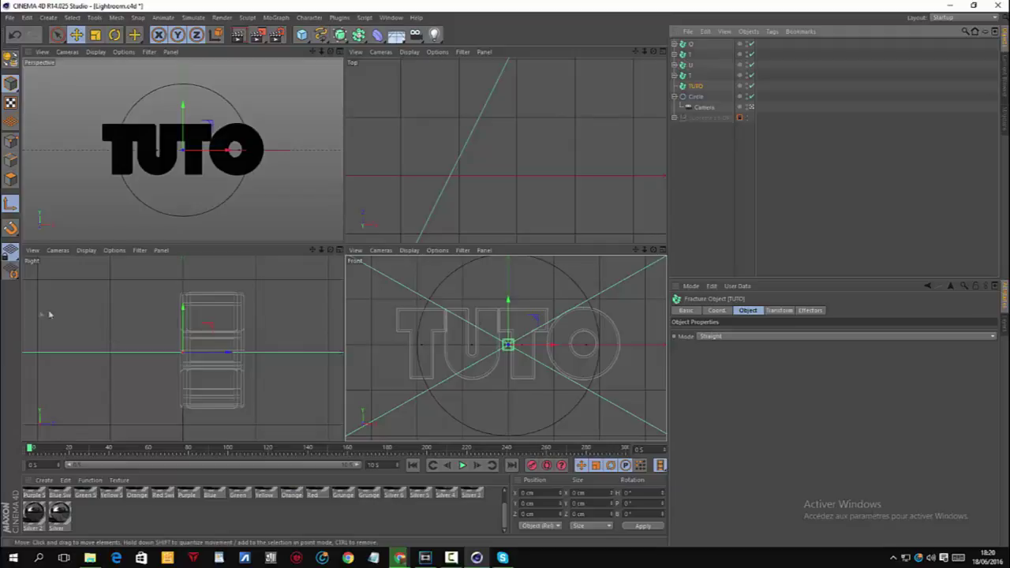
{"action": "left_click_drag", "start_coordinate": [228, 353], "coordinate": [255, 354]}
{"action": "left_click", "coordinate": [212, 360]}
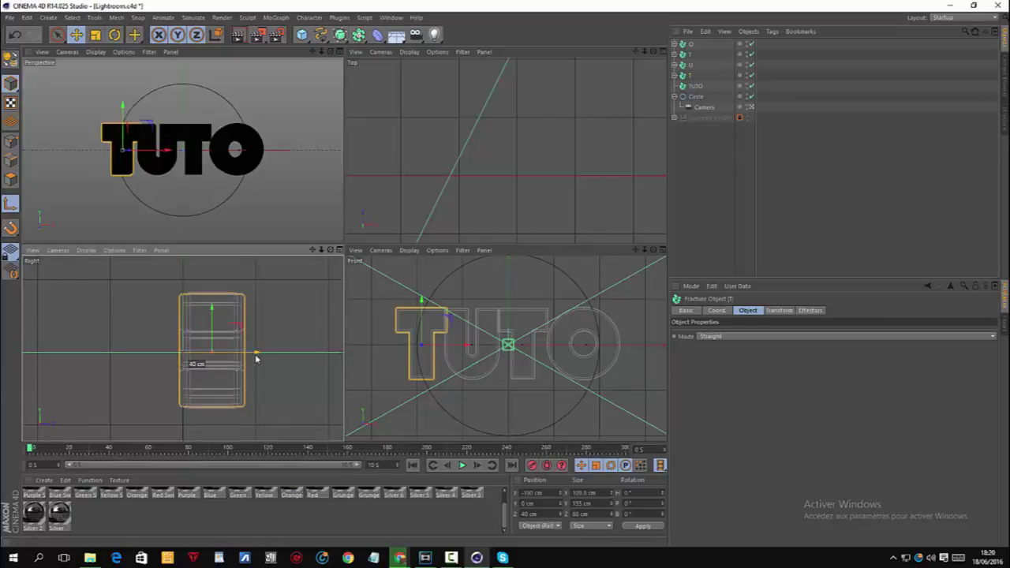
{"action": "left_click", "coordinate": [691, 66]}
{"action": "left_click_drag", "start_coordinate": [229, 357], "coordinate": [257, 354]}
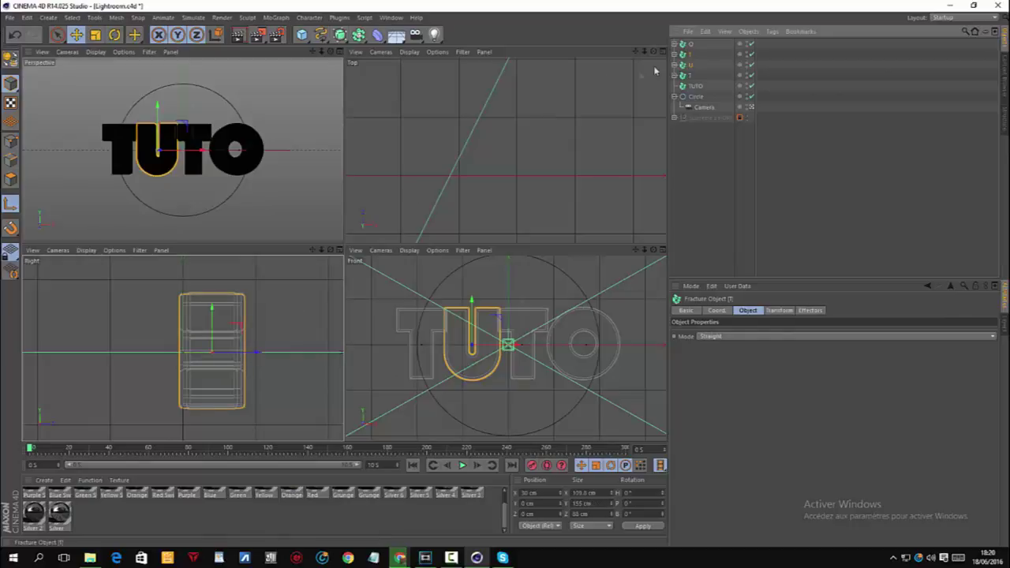
{"action": "left_click", "coordinate": [690, 75]}
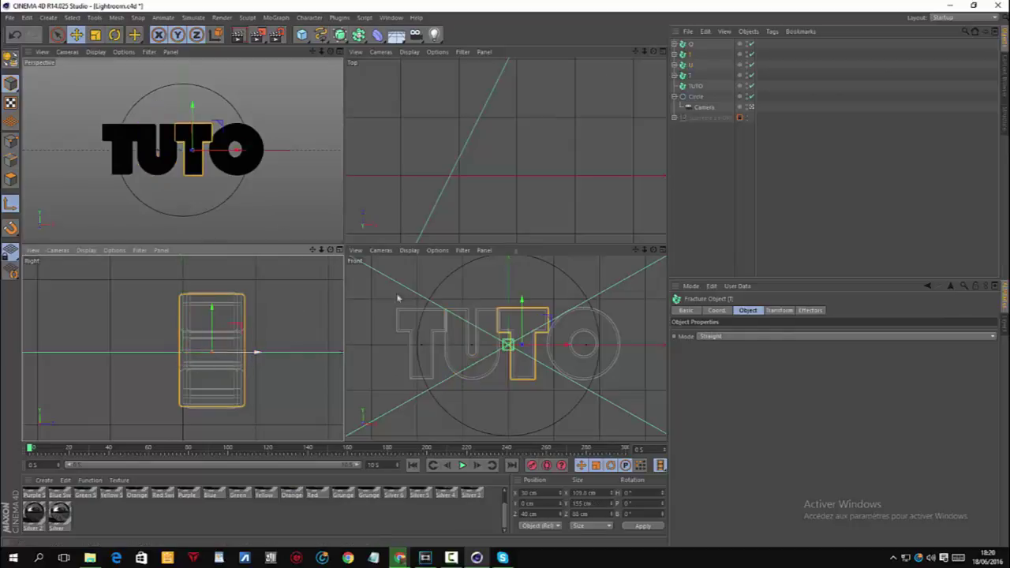
{"action": "left_click", "coordinate": [236, 353]}
{"action": "left_click_drag", "start_coordinate": [237, 353], "coordinate": [262, 359]}
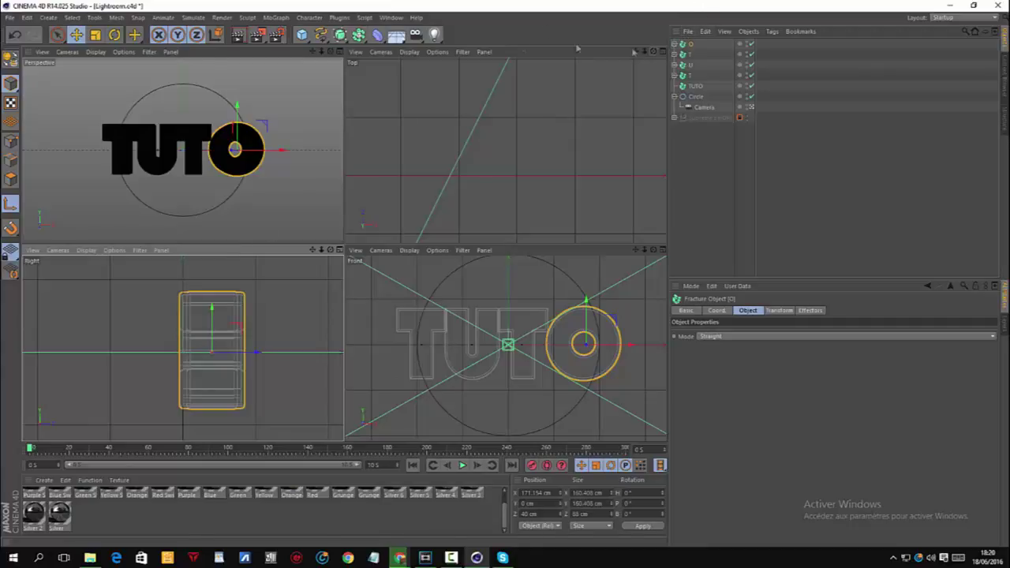
{"action": "left_click", "coordinate": [339, 51]}
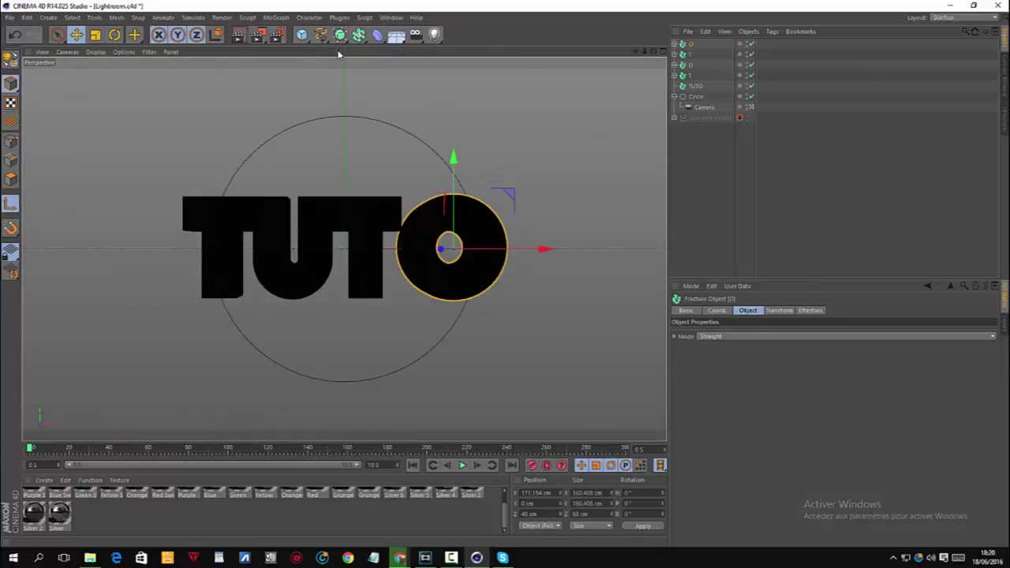
{"action": "left_click", "coordinate": [245, 38]}
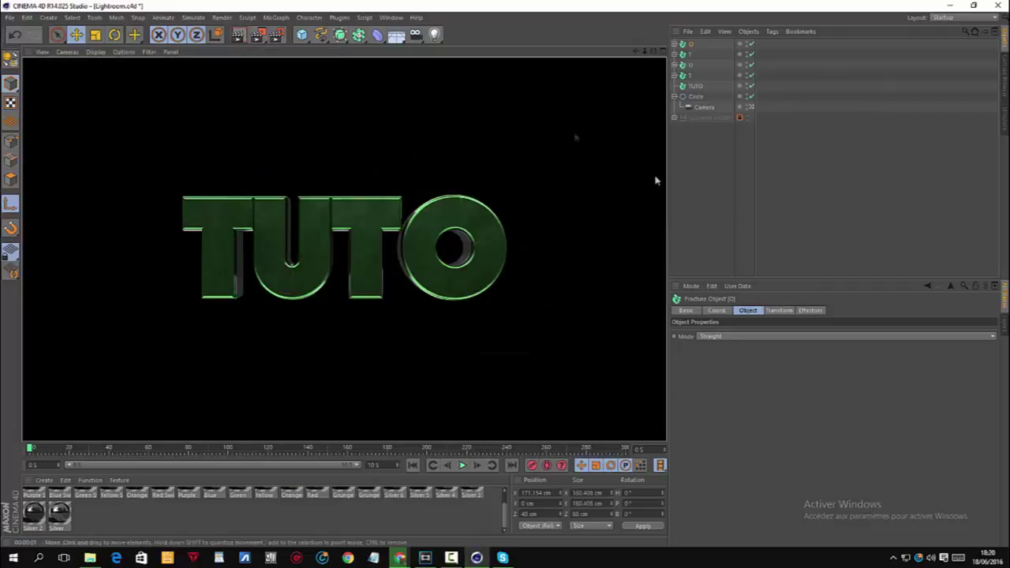
Step: Deselect the O group and add a MoGraph Sound effector to the scene
{"action": "left_click", "coordinate": [680, 191]}
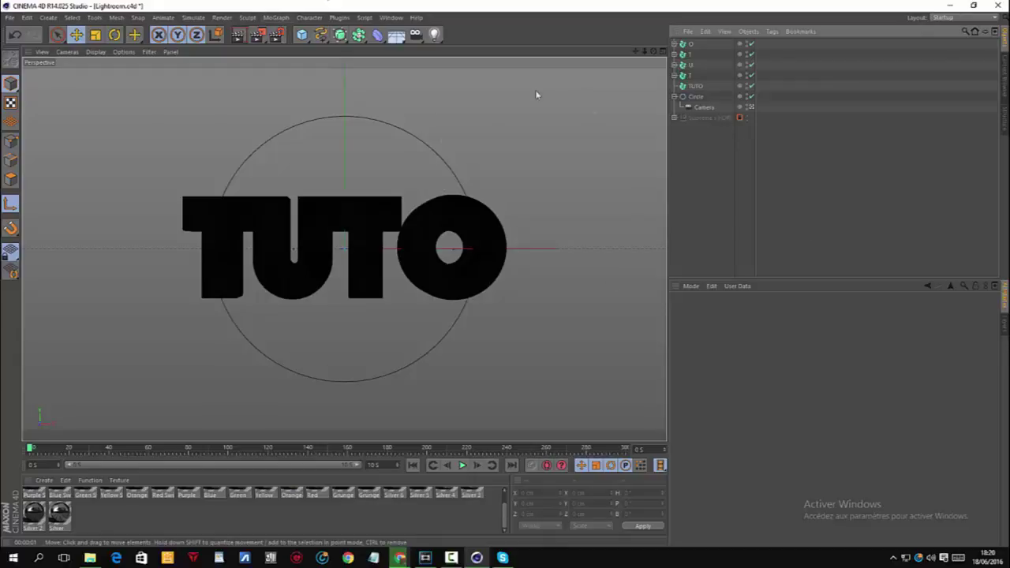
{"action": "left_click", "coordinate": [277, 18]}
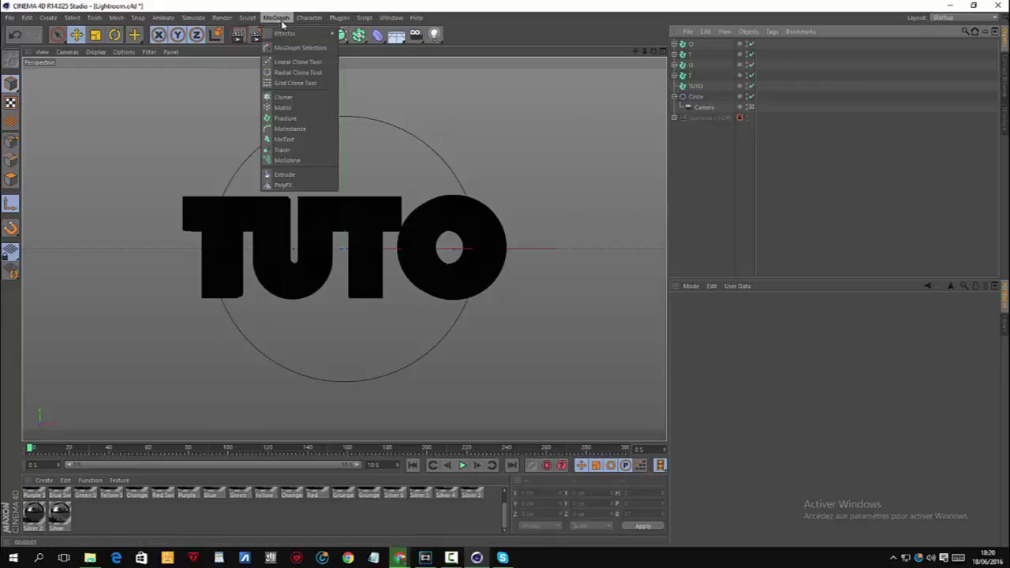
{"action": "mouse_move", "coordinate": [298, 35]}
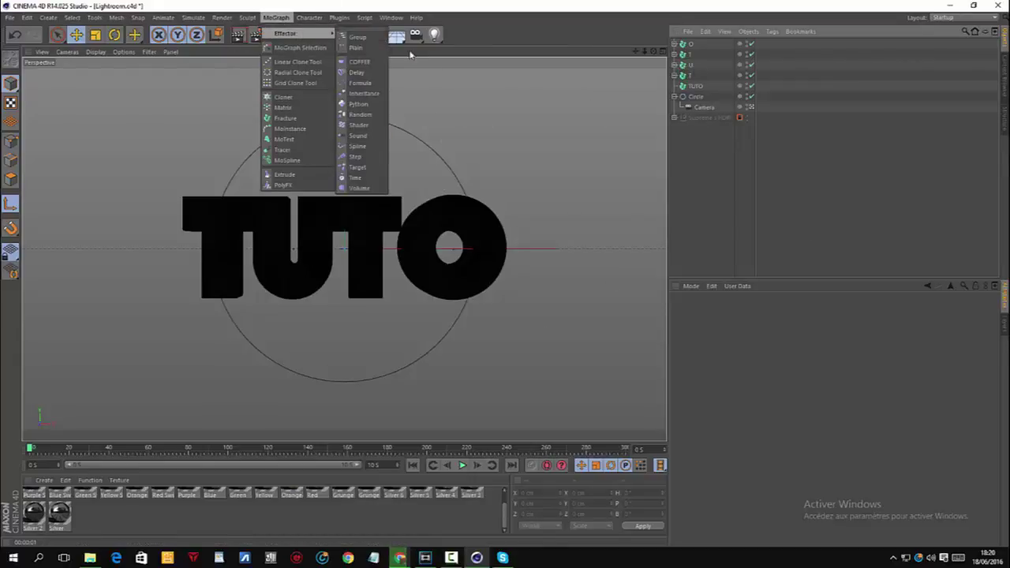
{"action": "left_click", "coordinate": [371, 136]}
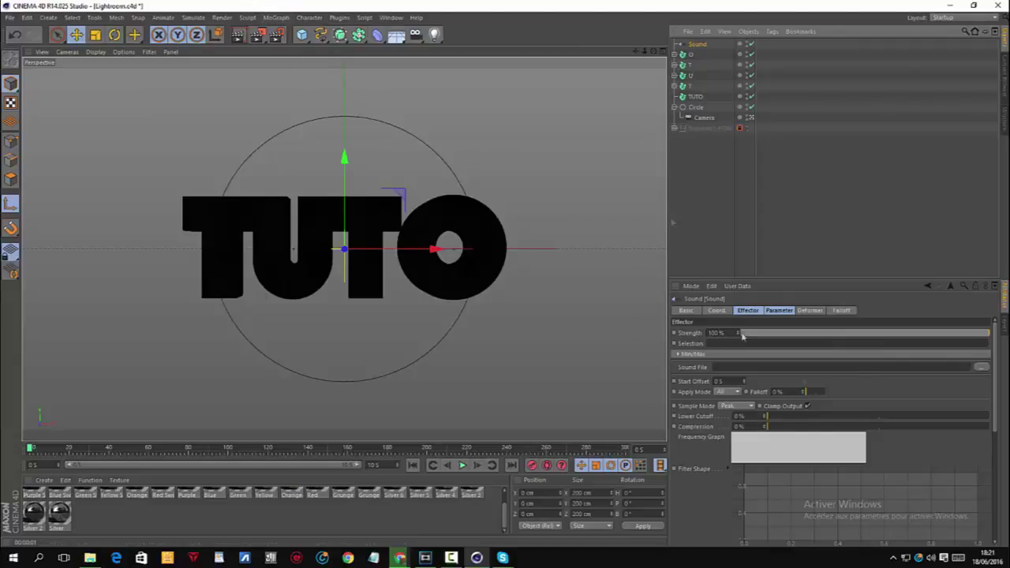
{"action": "left_click", "coordinate": [280, 18]}
{"action": "mouse_move", "coordinate": [300, 33]}
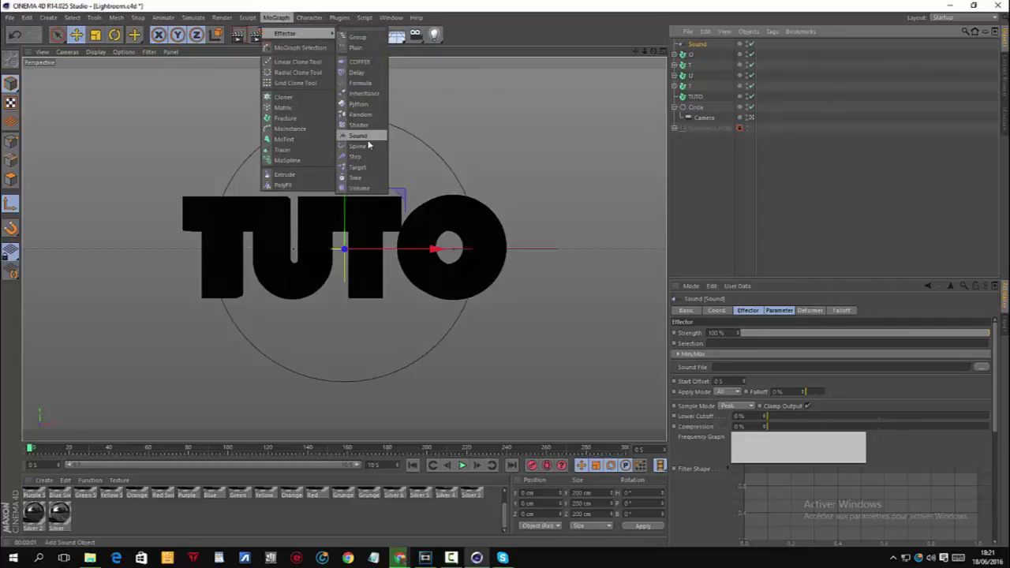
{"action": "left_click", "coordinate": [756, 76]}
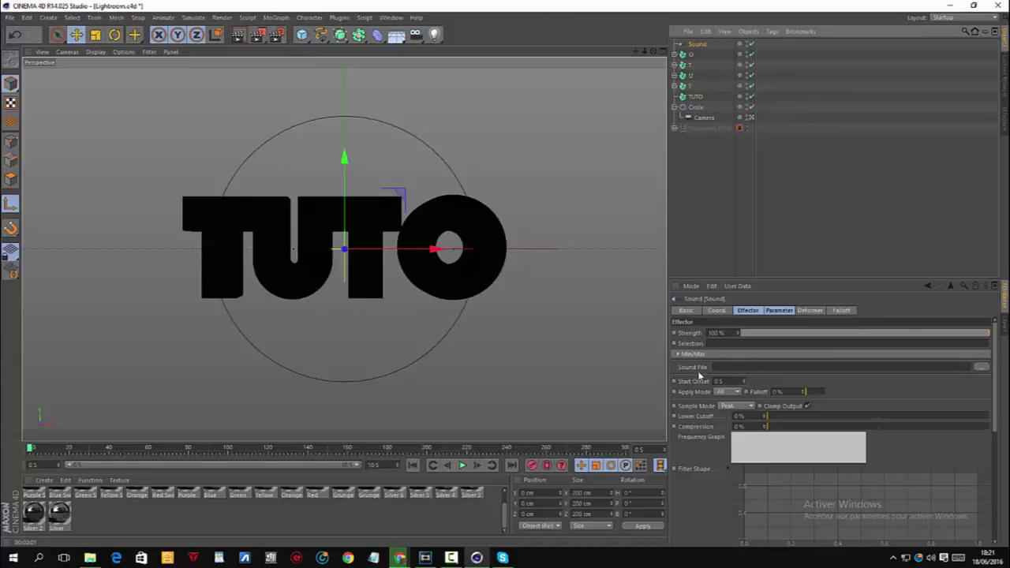
Step: Load intro33.mp3 from the musica chill folder as the effector's sound file, without copying it into the document path
{"action": "left_click", "coordinate": [981, 366]}
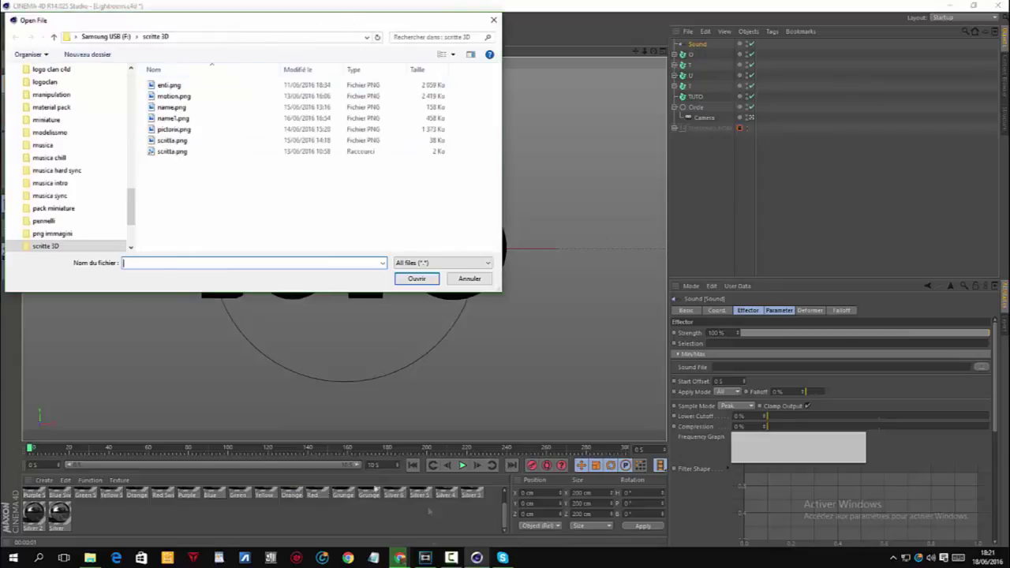
{"action": "left_click", "coordinate": [476, 558]}
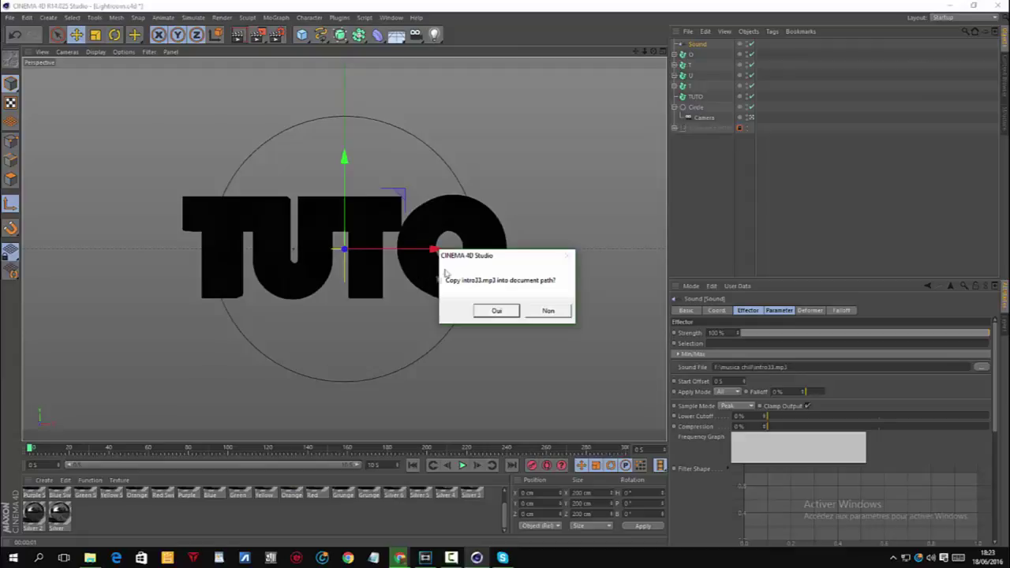
{"action": "left_click", "coordinate": [548, 311]}
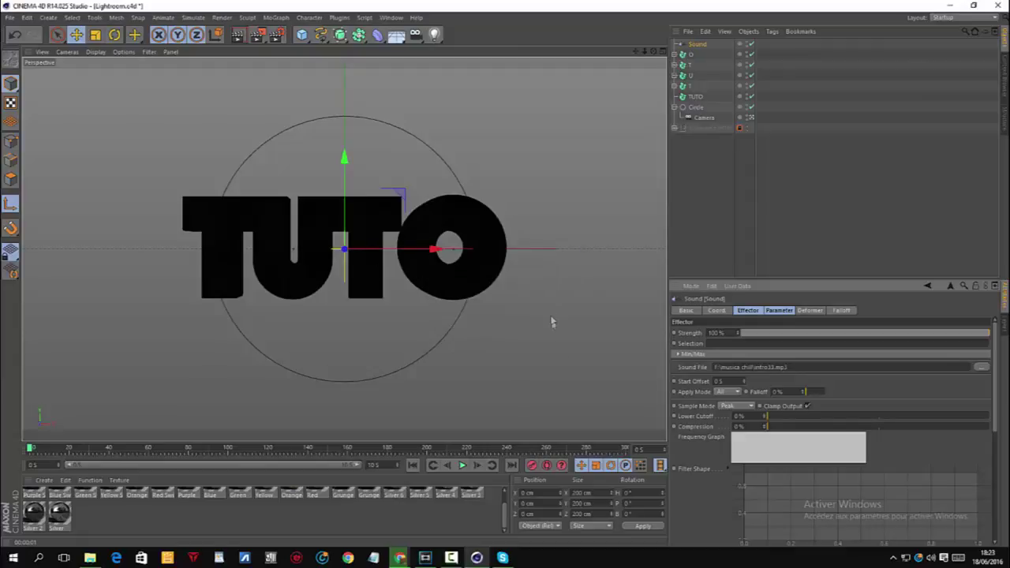
Step: Preview the loaded sound along the timeline, return to the first frame and check the Play Sound option
{"action": "left_click", "coordinate": [462, 465]}
{"action": "left_click", "coordinate": [462, 466]}
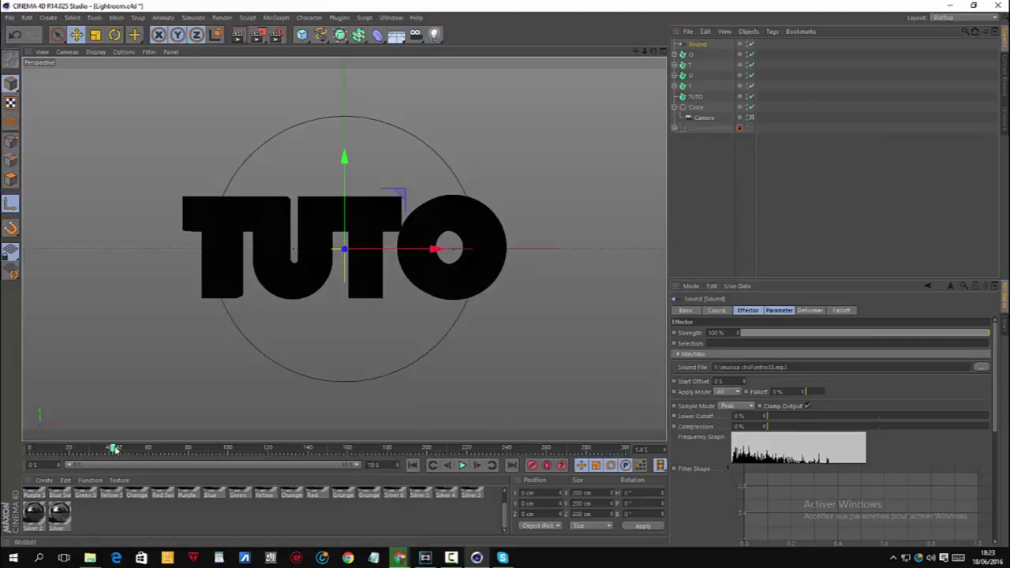
{"action": "key", "text": "shift+f"}
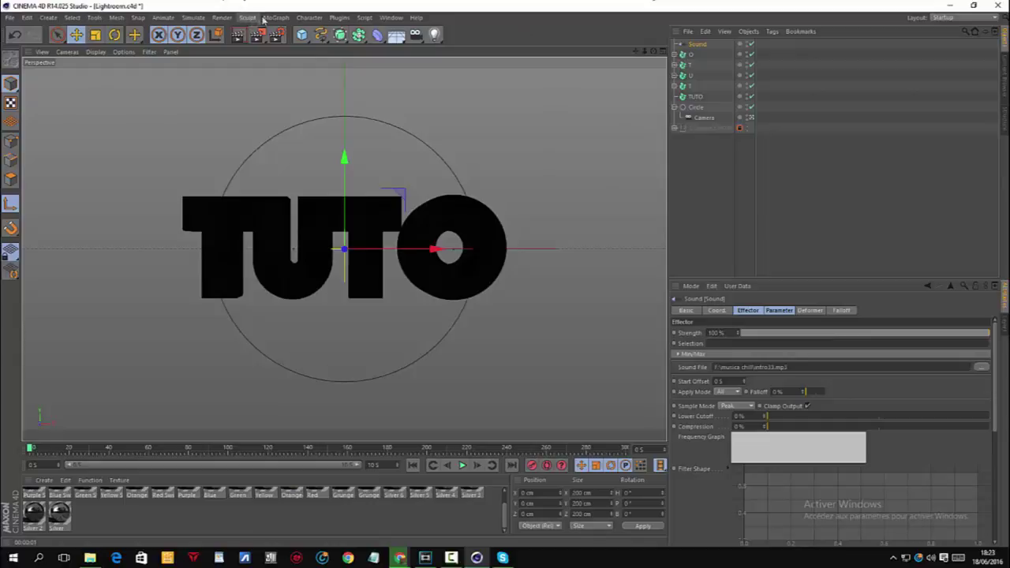
{"action": "left_click", "coordinate": [163, 17]}
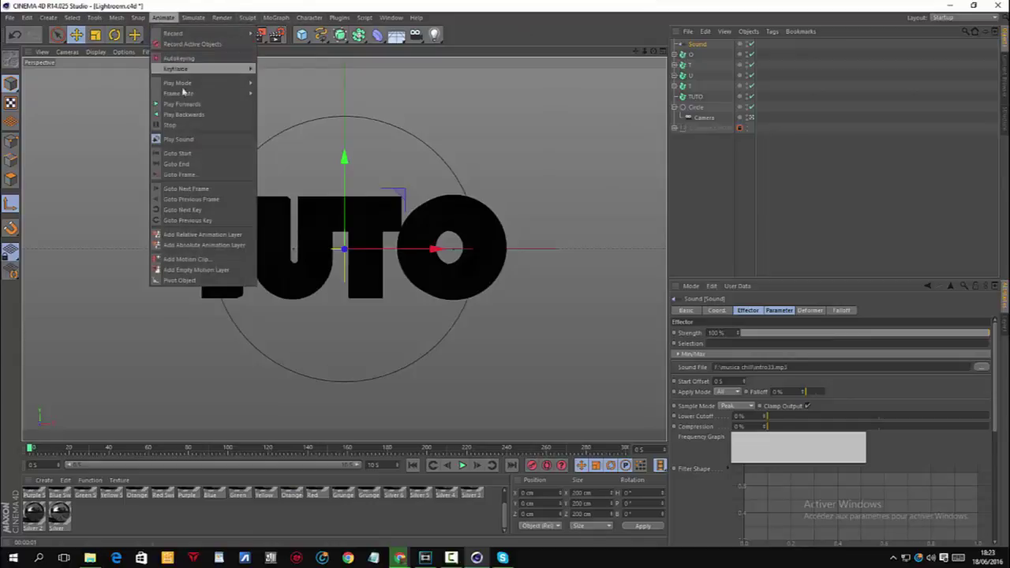
{"action": "left_click", "coordinate": [454, 162]}
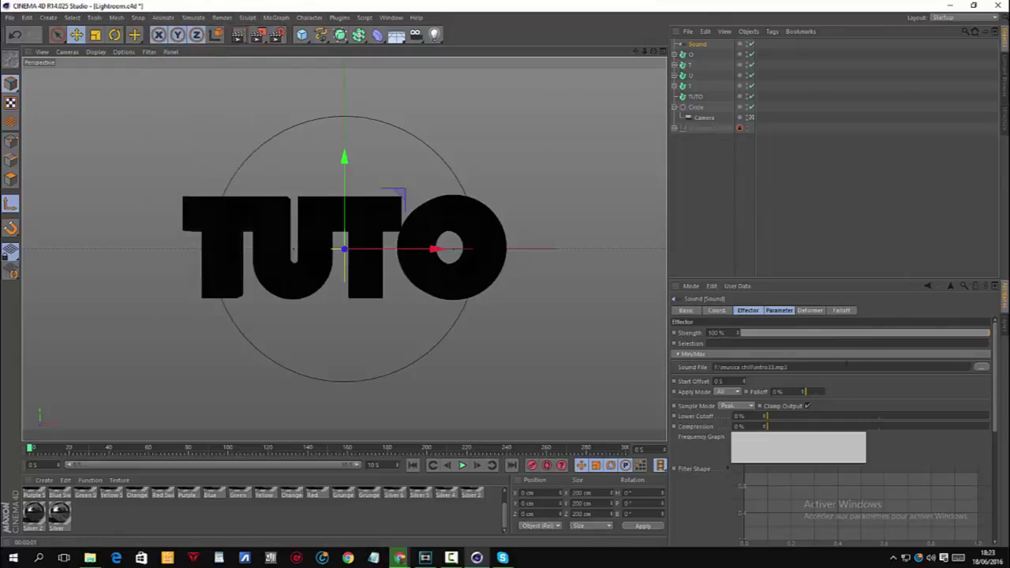
{"action": "left_click", "coordinate": [163, 18]}
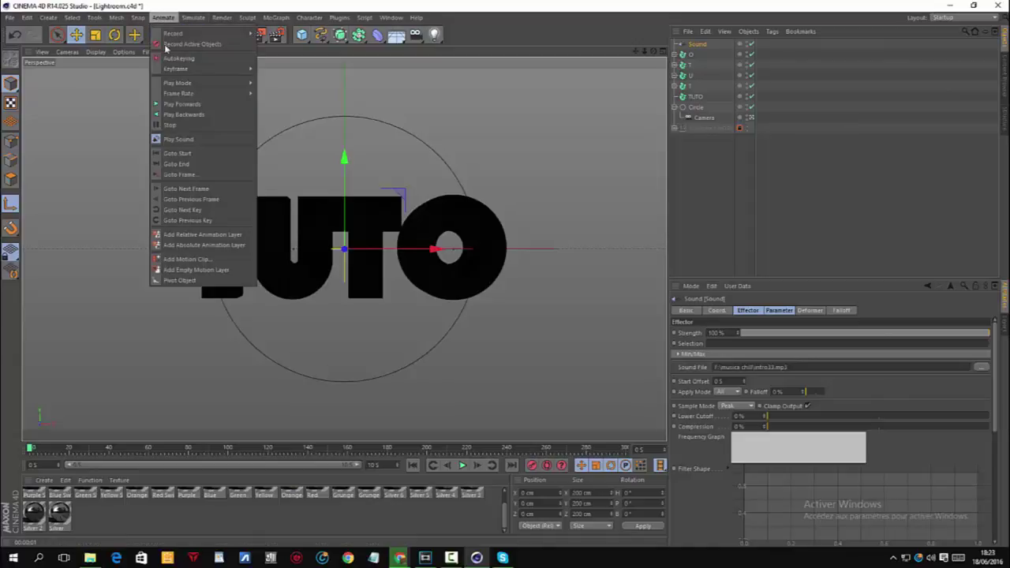
{"action": "left_click", "coordinate": [897, 279]}
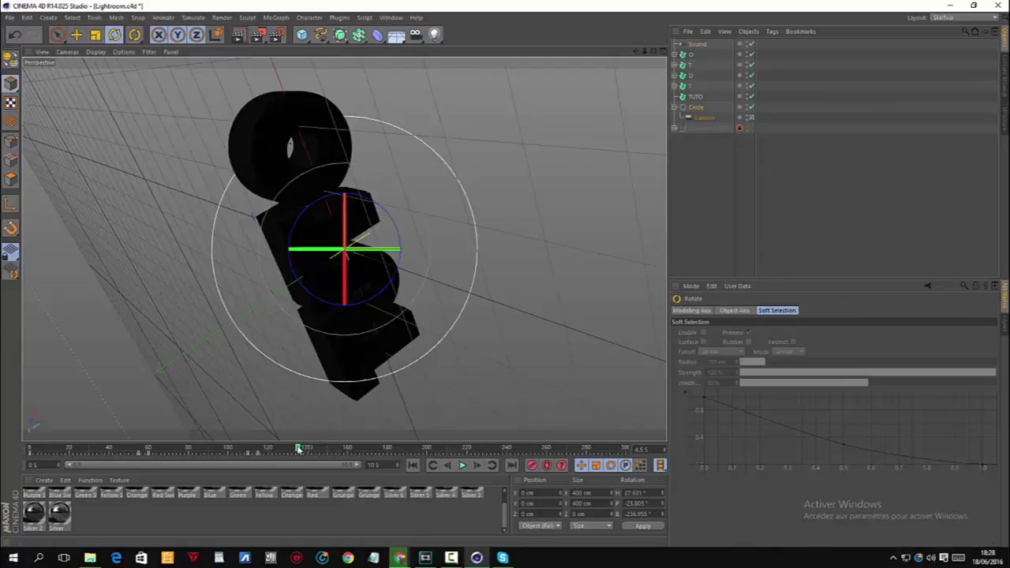
Step: Keyframe the camera circle's rotation at frame 130 (about H 14°, P -27°, B -245°) and frame 135 (about H -52°, P 0°, B -388°)
{"action": "left_click_drag", "start_coordinate": [298, 447], "coordinate": [289, 449]}
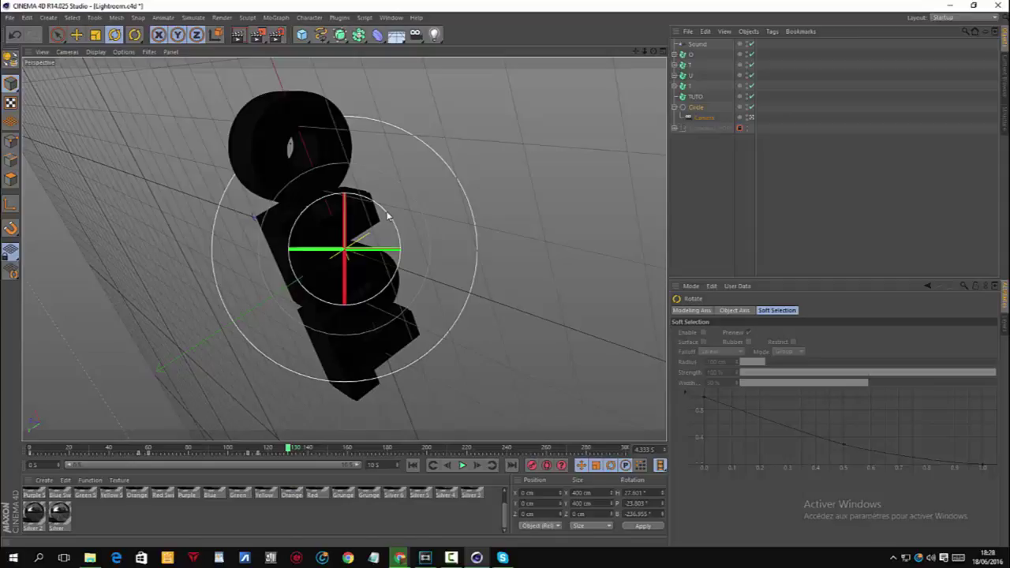
{"action": "left_click_drag", "start_coordinate": [389, 238], "coordinate": [368, 204]}
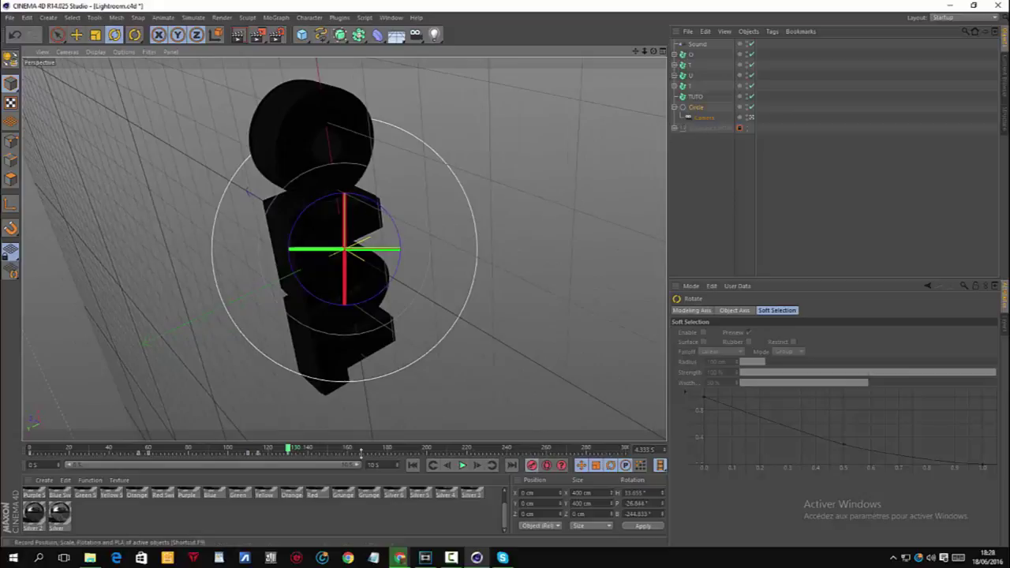
{"action": "left_click_drag", "start_coordinate": [289, 447], "coordinate": [298, 447]}
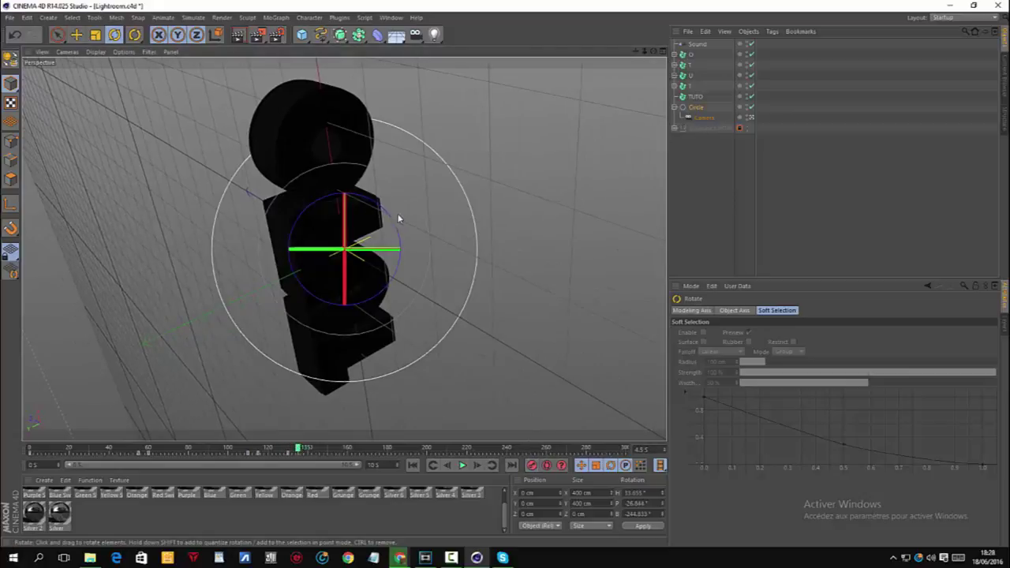
{"action": "left_click_drag", "start_coordinate": [380, 248], "coordinate": [238, 243]}
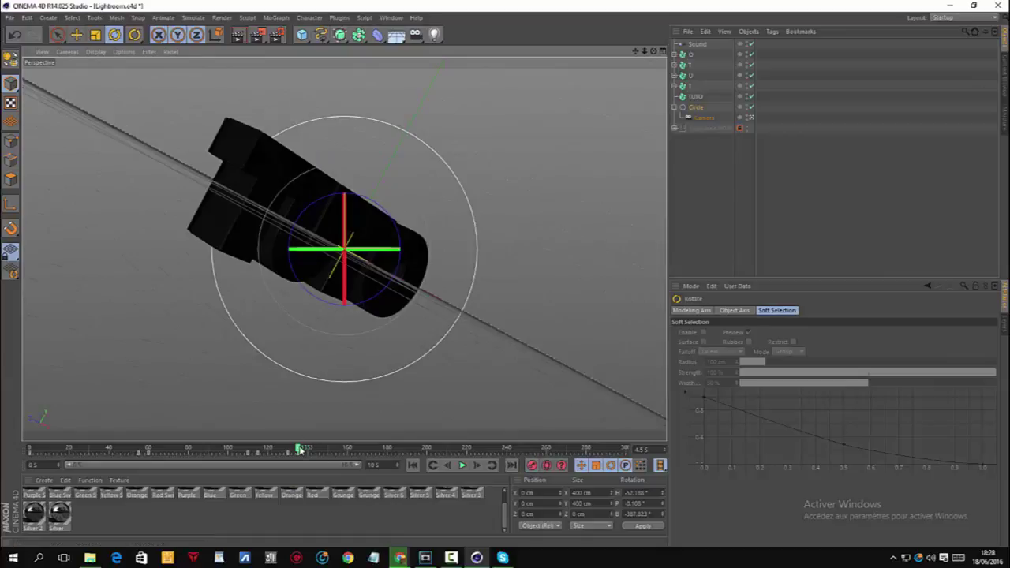
Step: Play the animation with its sound from the start, and replay the section around frames 119 to 143 to check the timing
{"action": "key", "text": "shift+f"}
{"action": "left_click", "coordinate": [462, 465]}
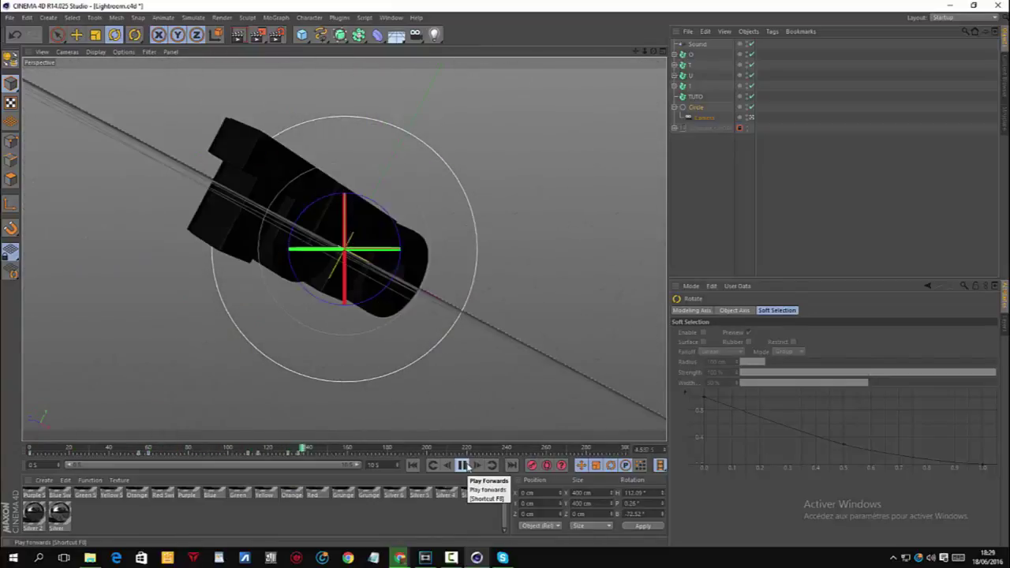
{"action": "left_click", "coordinate": [463, 466]}
{"action": "left_click_drag", "start_coordinate": [355, 448], "coordinate": [271, 448]}
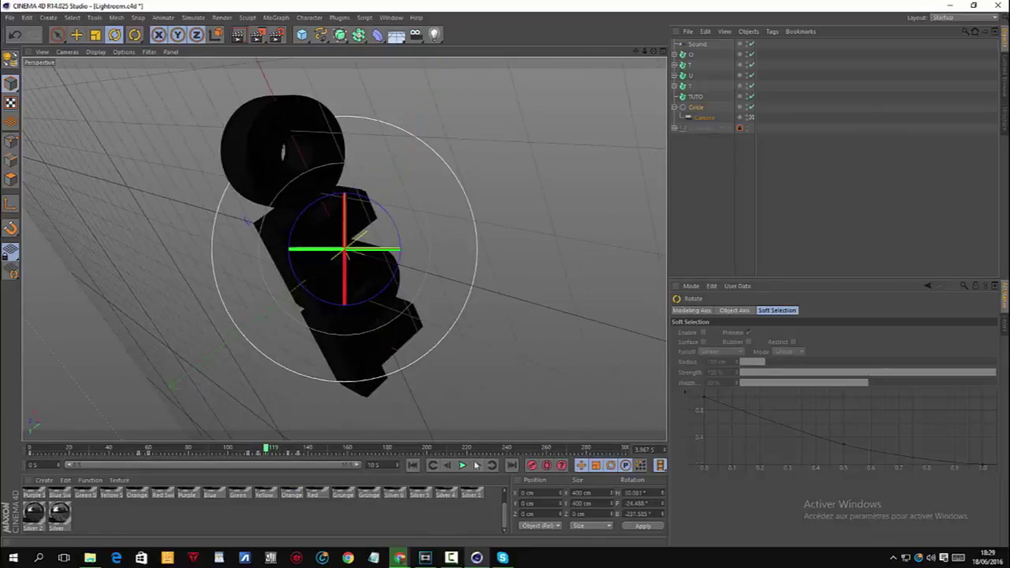
{"action": "left_click", "coordinate": [463, 465]}
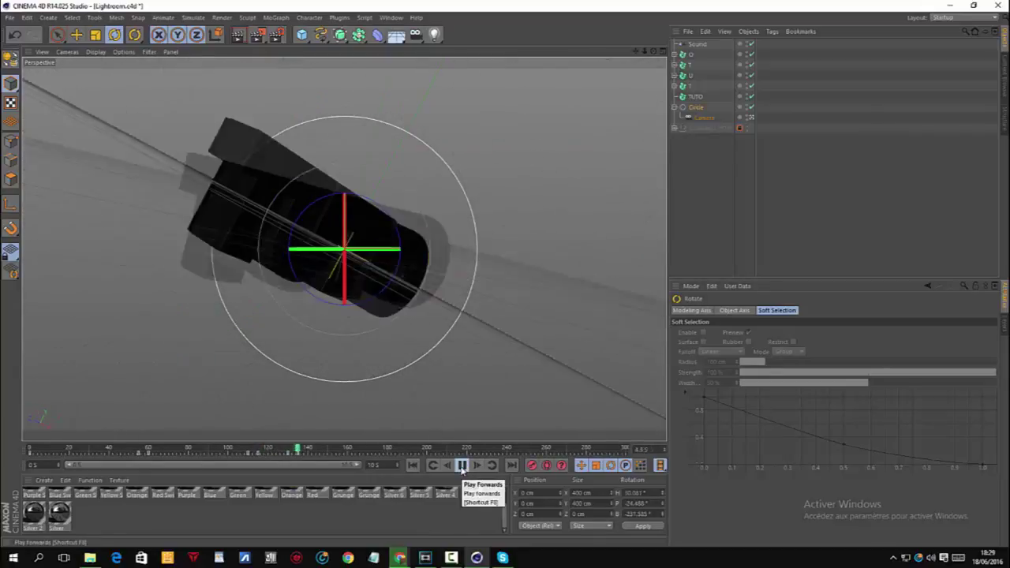
{"action": "left_click", "coordinate": [462, 464]}
{"action": "left_click_drag", "start_coordinate": [329, 444], "coordinate": [301, 448]}
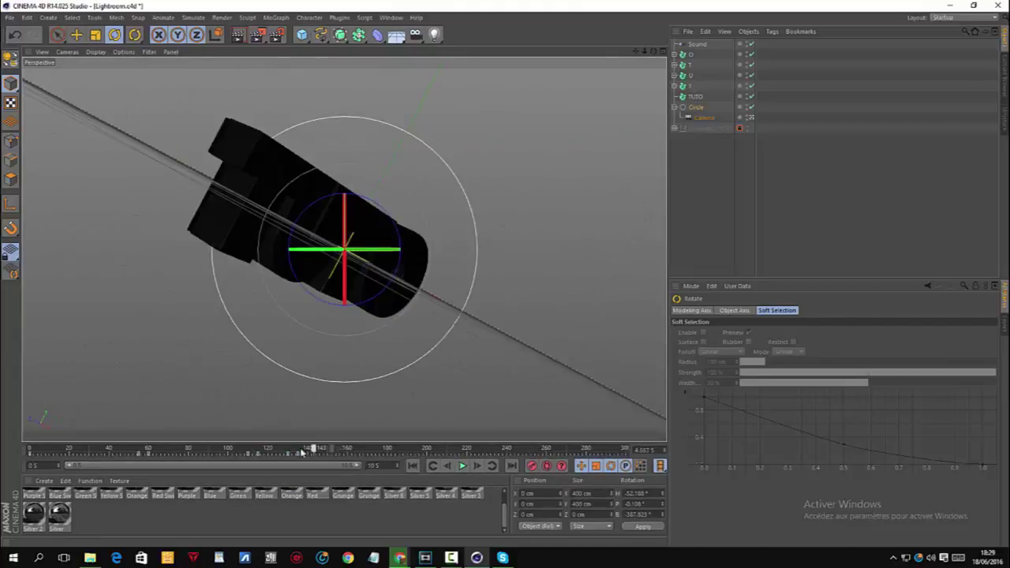
{"action": "left_click", "coordinate": [462, 465]}
{"action": "left_click", "coordinate": [463, 465]}
Step: At frame 140, rotate the camera circle to about H 211°, P 10°, B -379° and record a keyframe
{"action": "left_click", "coordinate": [306, 448]}
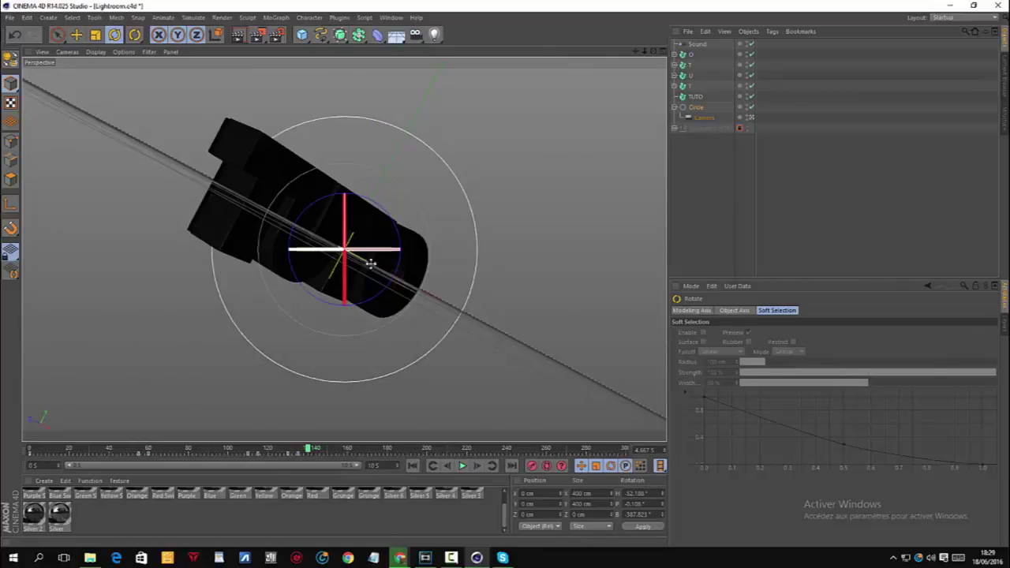
{"action": "mouse_move", "coordinate": [304, 448]}
{"action": "left_mouse_down"}
{"action": "mouse_move", "coordinate": [256, 445]}
{"action": "mouse_move", "coordinate": [263, 433]}
{"action": "mouse_move", "coordinate": [319, 440]}
{"action": "mouse_move", "coordinate": [309, 444]}
{"action": "left_mouse_up"}
{"action": "left_click_drag", "start_coordinate": [364, 303], "coordinate": [631, 236]}
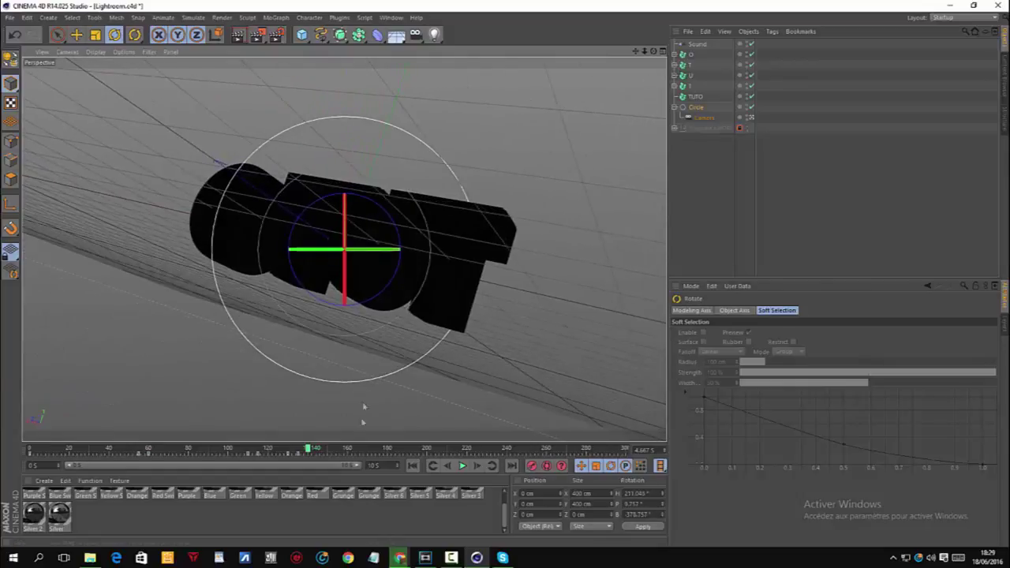
{"action": "left_click", "coordinate": [544, 466]}
Step: Play the animation from the first frame to check the new rotation against the music
{"action": "key", "text": "shift+f"}
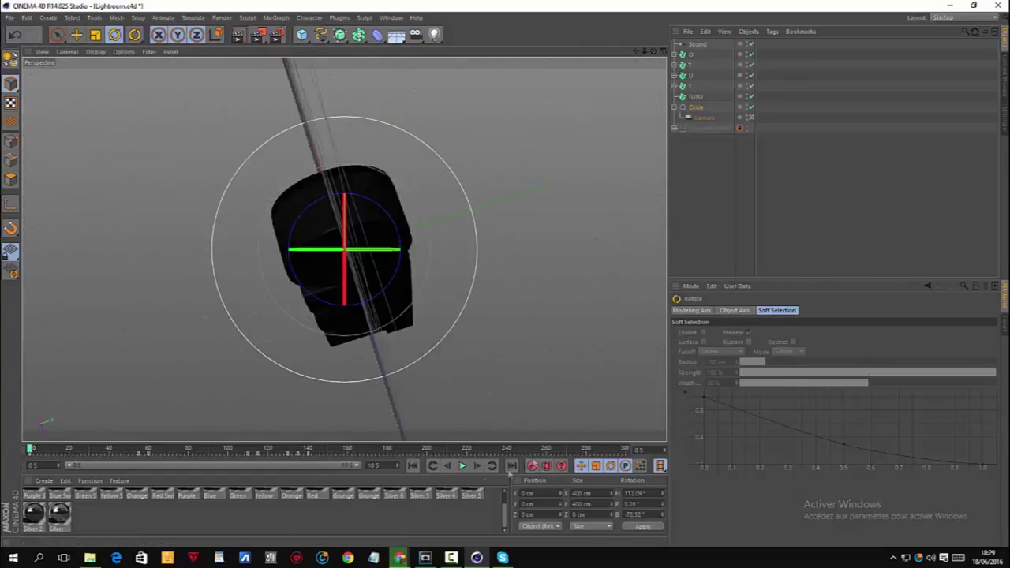
{"action": "left_click", "coordinate": [462, 465]}
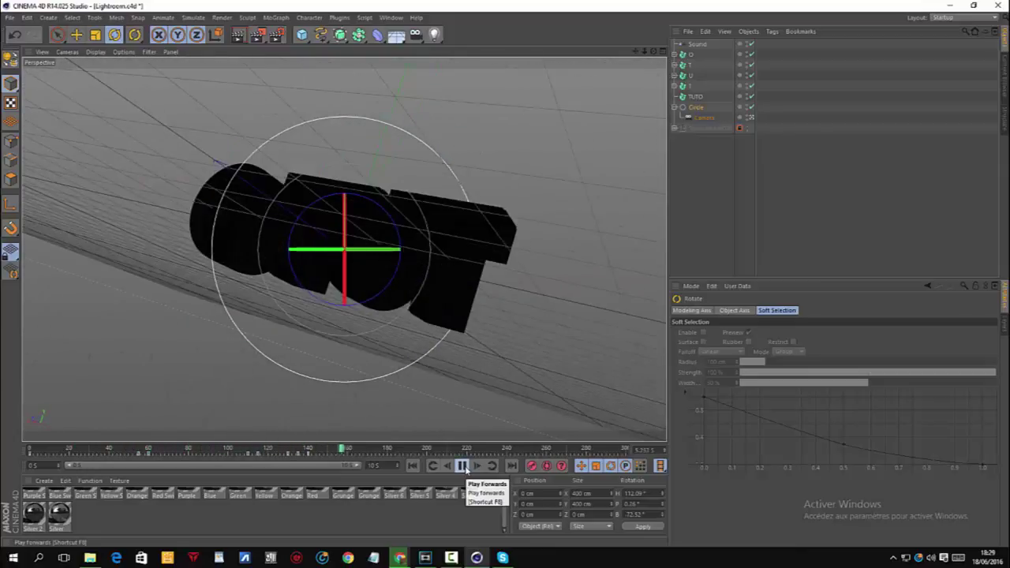
{"action": "left_click", "coordinate": [462, 466]}
Step: Keyframe a tilted rotation of the camera circle at frame 180 and another at frame 185 with about H 22° and B -391°
{"action": "mouse_move", "coordinate": [394, 449]}
{"action": "left_mouse_down"}
{"action": "mouse_move", "coordinate": [311, 450]}
{"action": "mouse_move", "coordinate": [405, 450]}
{"action": "mouse_move", "coordinate": [397, 450]}
{"action": "left_mouse_up"}
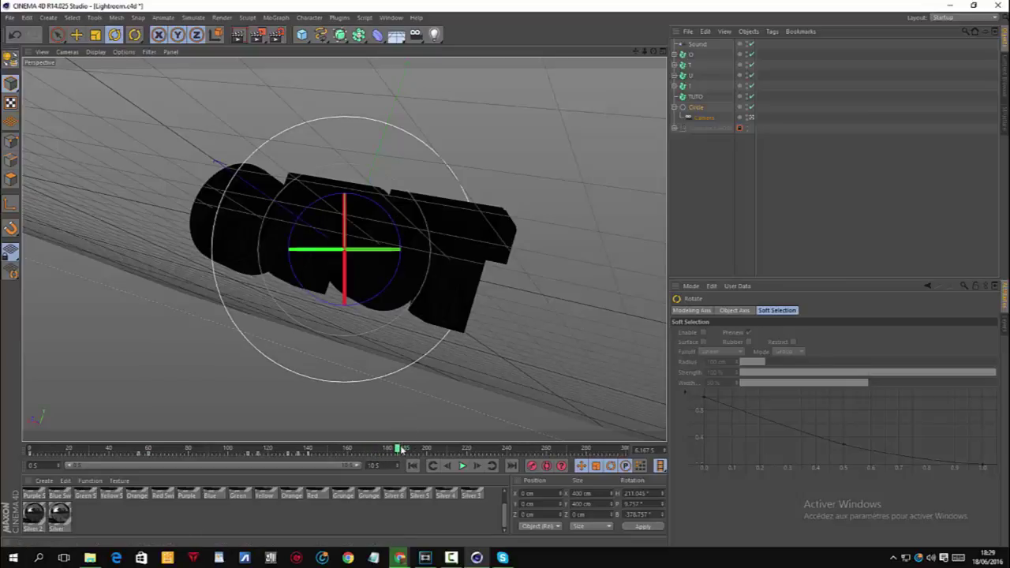
{"action": "left_click_drag", "start_coordinate": [387, 448], "coordinate": [385, 448]}
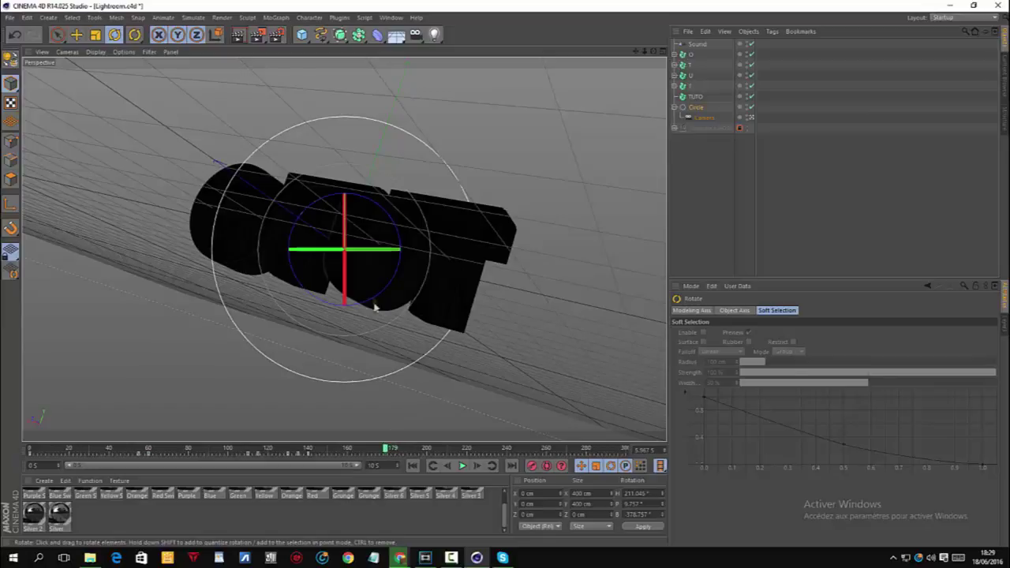
{"action": "left_click", "coordinate": [477, 465]}
{"action": "left_click_drag", "start_coordinate": [387, 288], "coordinate": [397, 281], "text": "alt"}
{"action": "left_click_drag", "start_coordinate": [370, 248], "coordinate": [365, 149]}
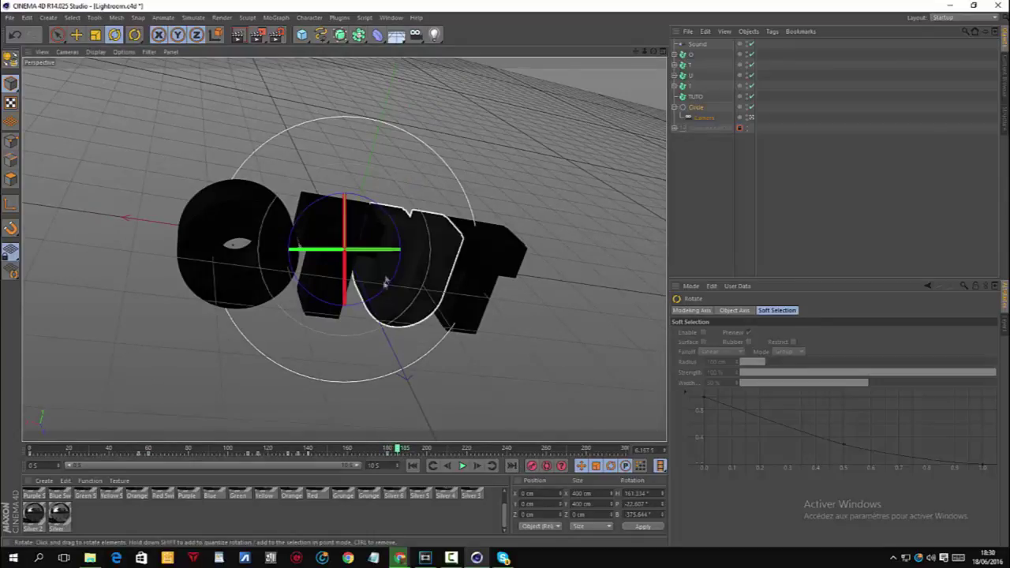
{"action": "left_click_drag", "start_coordinate": [383, 293], "coordinate": [562, 446]}
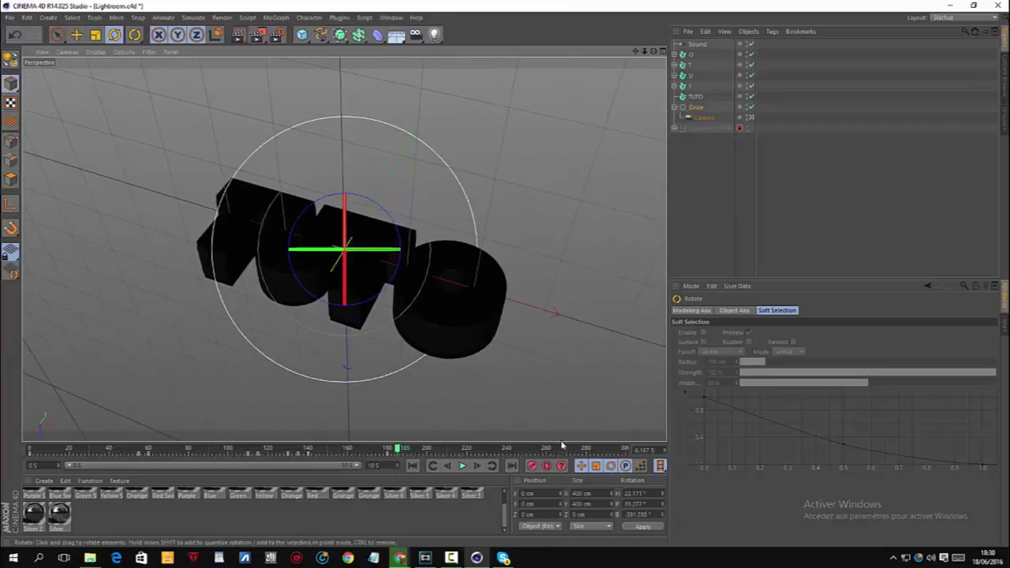
Step: Replay the whole camera animation from the start, review the frames before 185 and move back to frame 150
{"action": "left_click_drag", "start_coordinate": [398, 448], "coordinate": [30, 448]}
{"action": "left_click", "coordinate": [462, 466]}
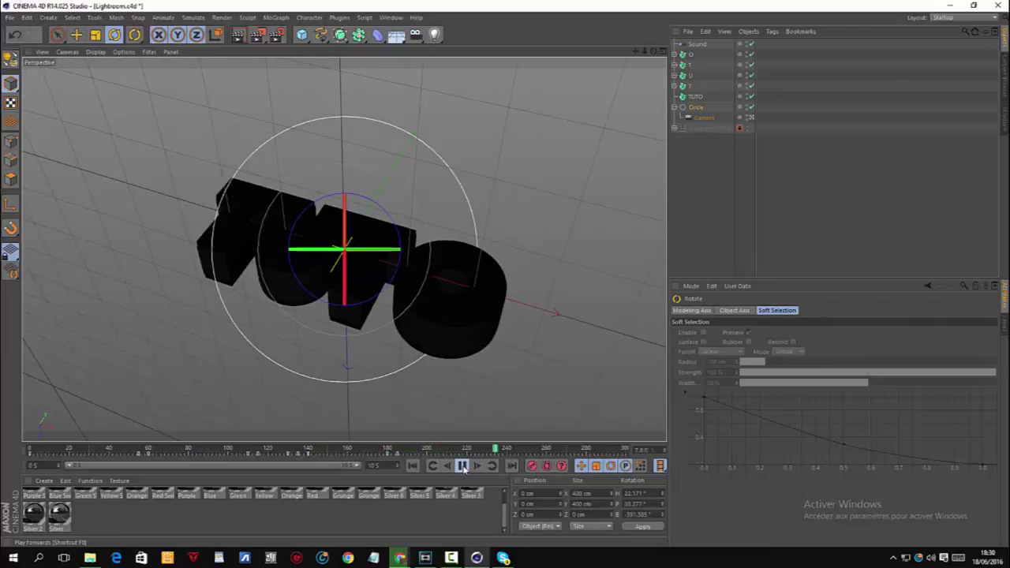
{"action": "left_click", "coordinate": [463, 466]}
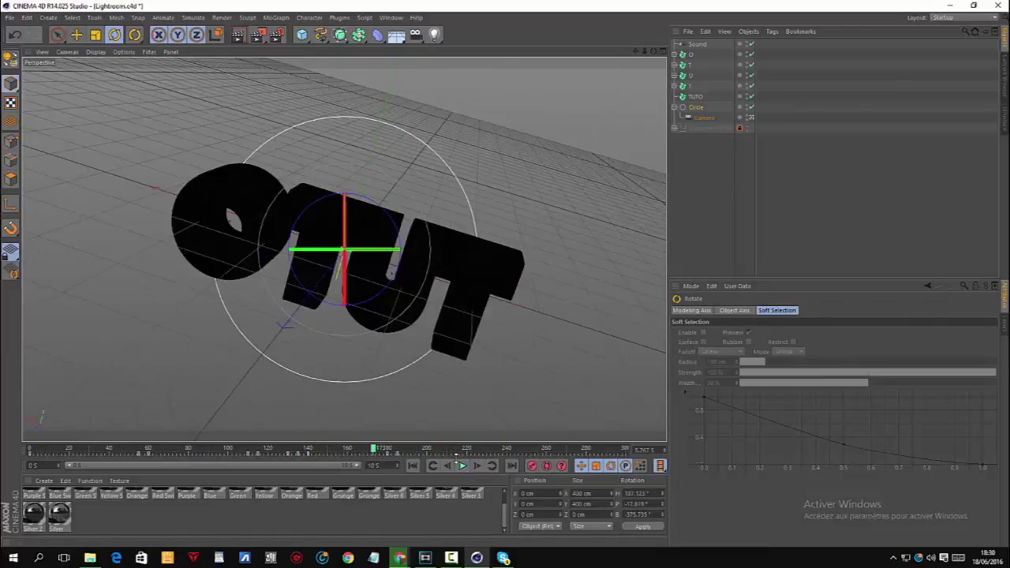
{"action": "left_click", "coordinate": [463, 466]}
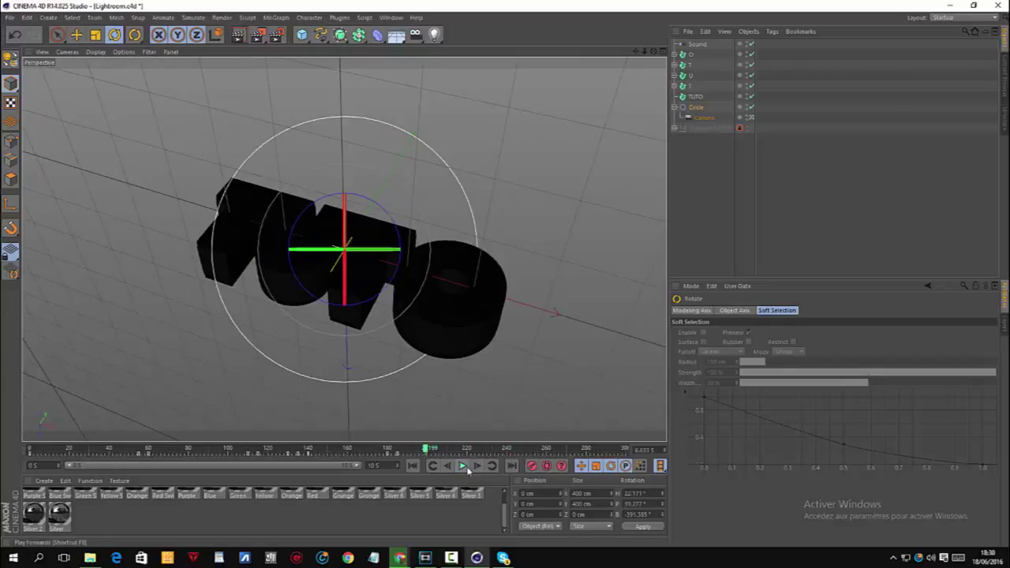
{"action": "left_click_drag", "start_coordinate": [424, 449], "coordinate": [328, 448]}
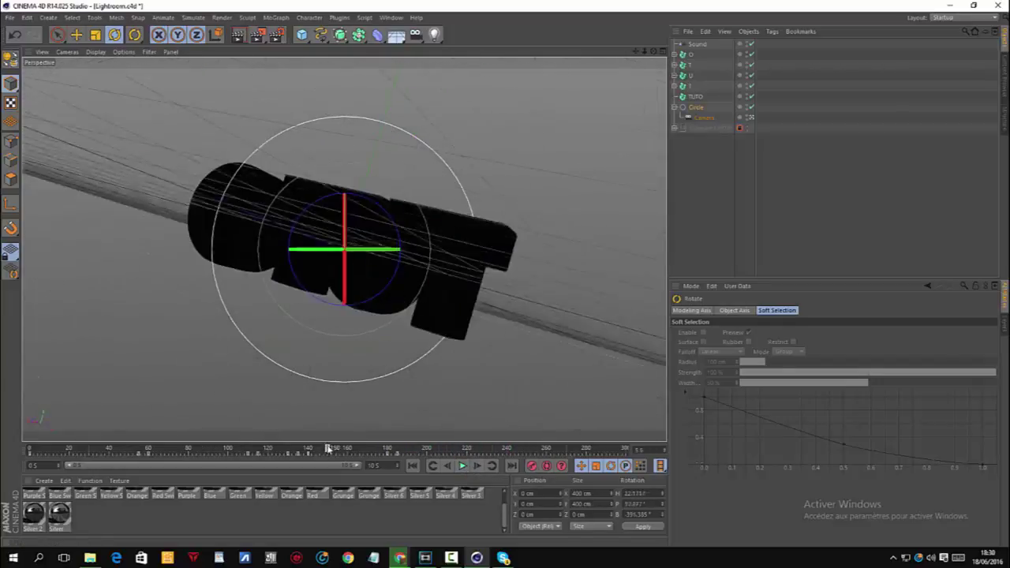
Step: Play the animation from frame 150, replay the passage from frame 221 and stop at frame 230
{"action": "left_click", "coordinate": [463, 466]}
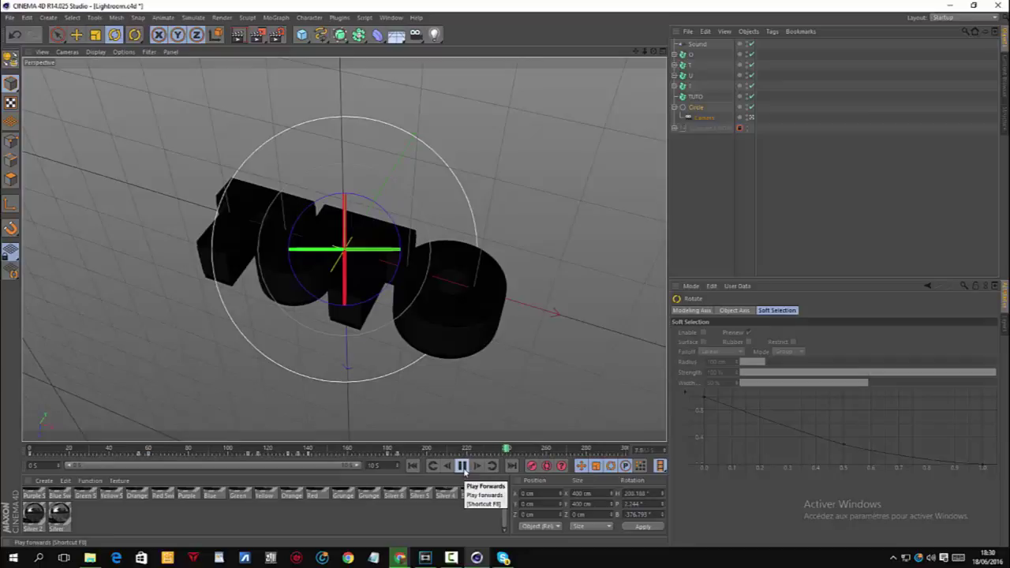
{"action": "left_click", "coordinate": [463, 467]}
{"action": "left_click_drag", "start_coordinate": [495, 448], "coordinate": [471, 451]}
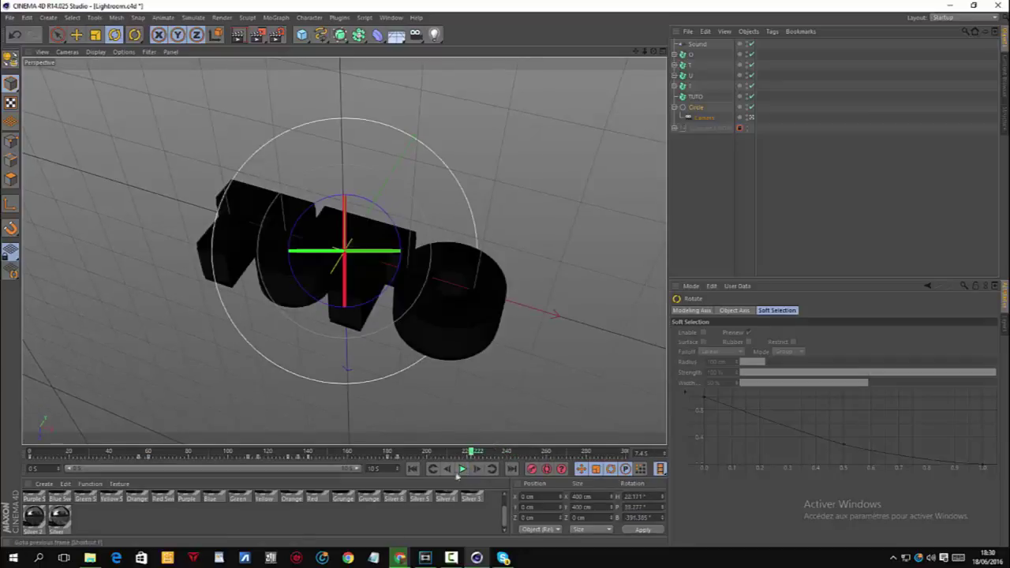
{"action": "left_click", "coordinate": [463, 469]}
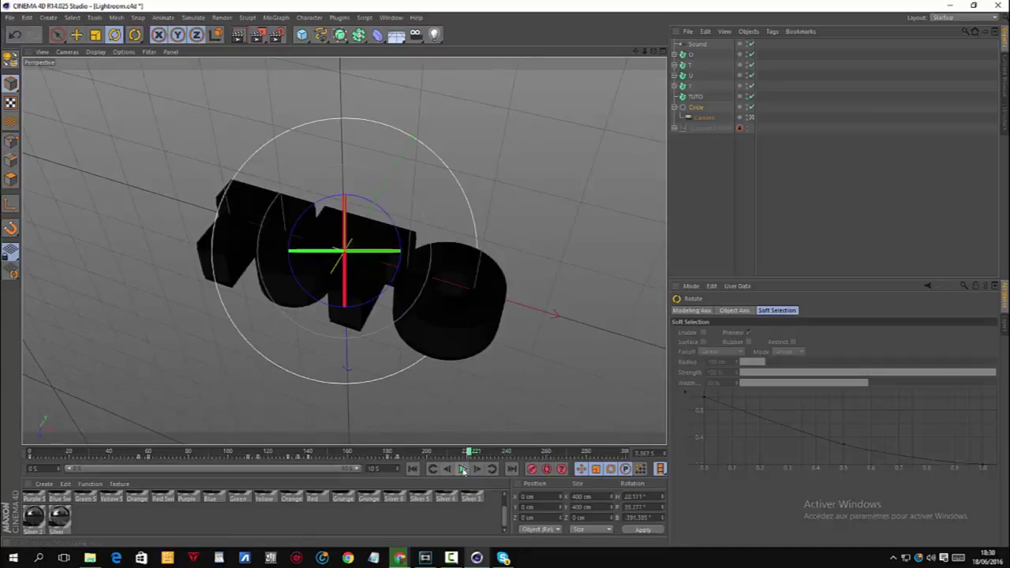
{"action": "left_click", "coordinate": [463, 469]}
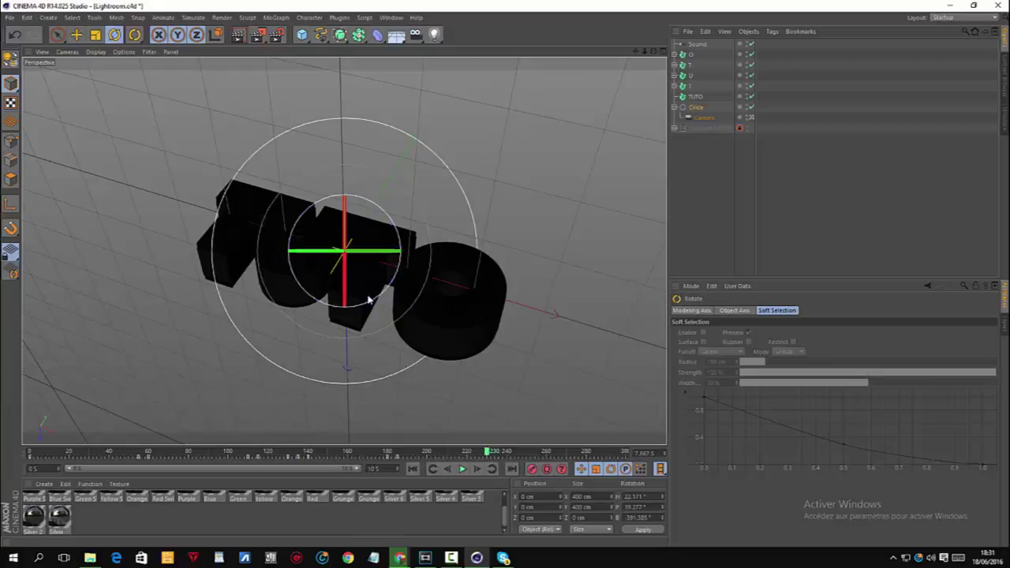
Step: Keyframe the camera circle's rotation at frame 230 (about H 7°, P 35°, B -384°) and frame 235 (about H 33°, P -35°, B -336°)
{"action": "left_click_drag", "start_coordinate": [363, 276], "coordinate": [342, 227], "text": "alt"}
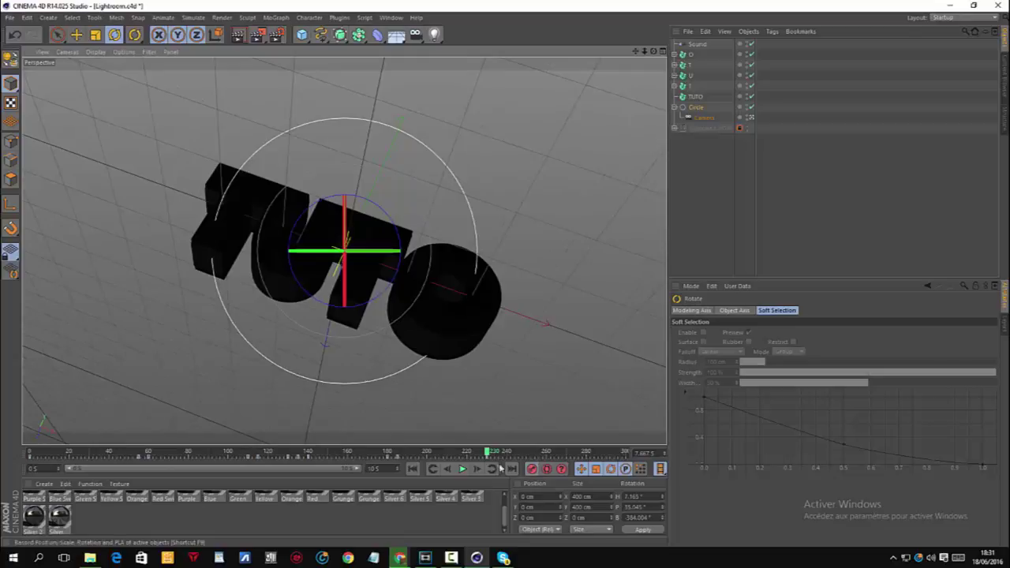
{"action": "left_click_drag", "start_coordinate": [487, 455], "coordinate": [495, 454]}
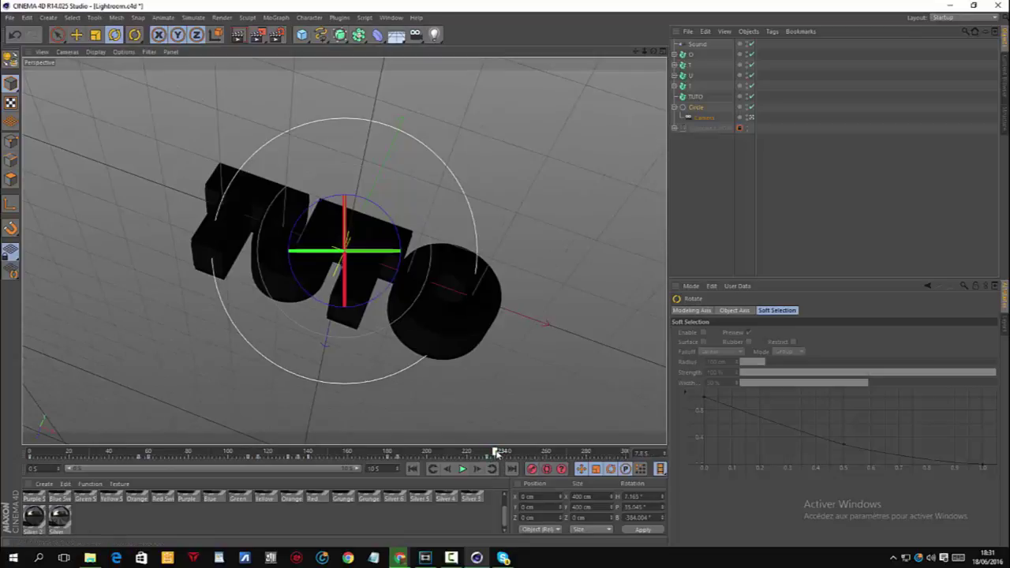
{"action": "left_click_drag", "start_coordinate": [344, 284], "coordinate": [341, 110]}
{"action": "left_click_drag", "start_coordinate": [394, 251], "coordinate": [421, 336]}
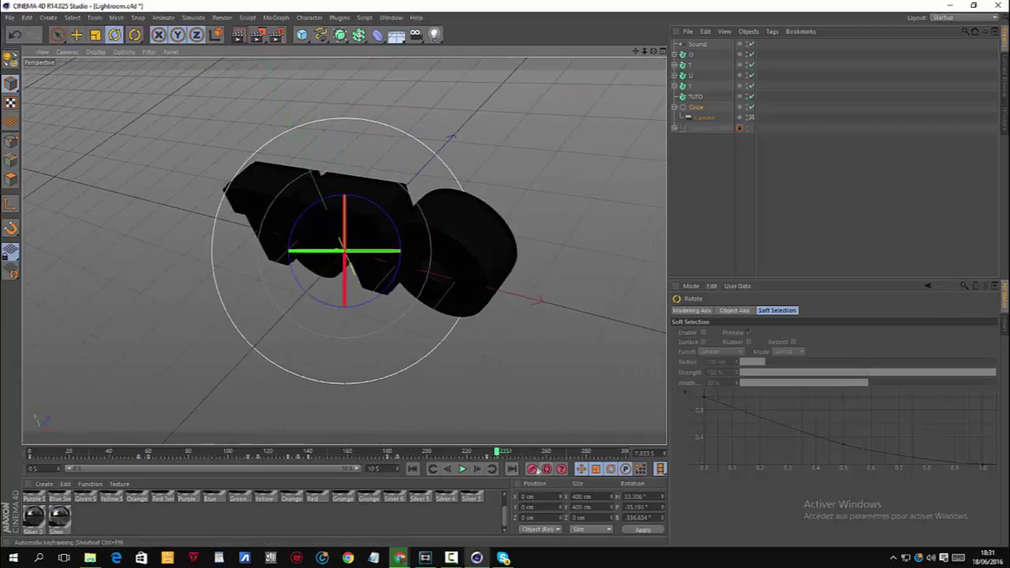
Step: Replay the camera animation from the first frame and scrub back to frame 146
{"action": "left_click_drag", "start_coordinate": [498, 455], "coordinate": [29, 455]}
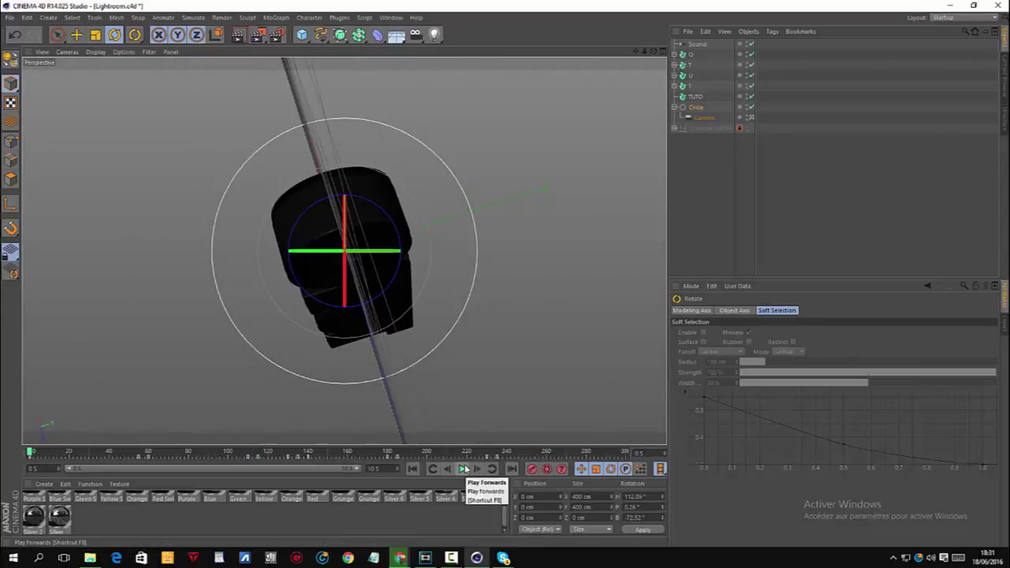
{"action": "left_click", "coordinate": [463, 468]}
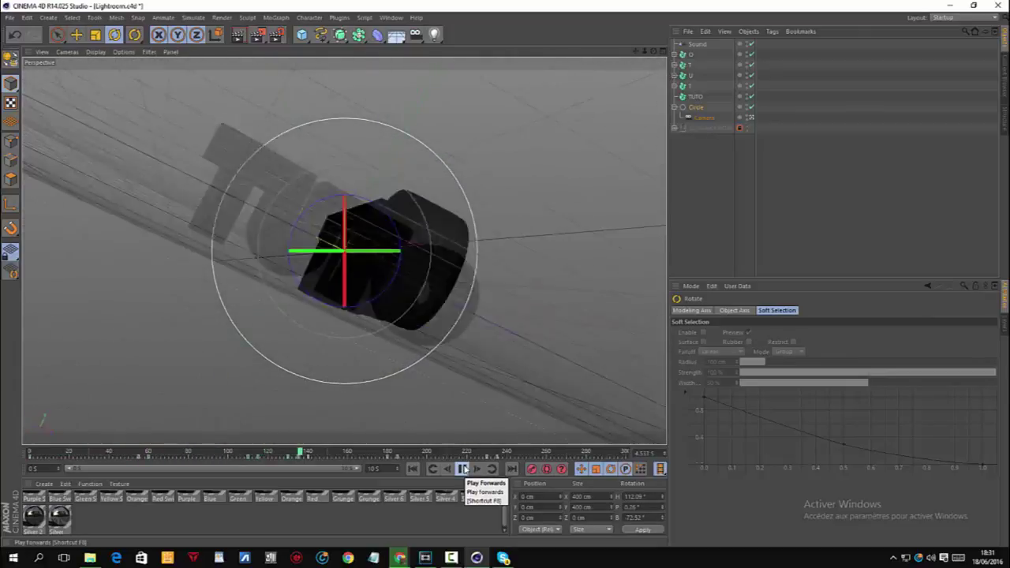
{"action": "left_click", "coordinate": [463, 468]}
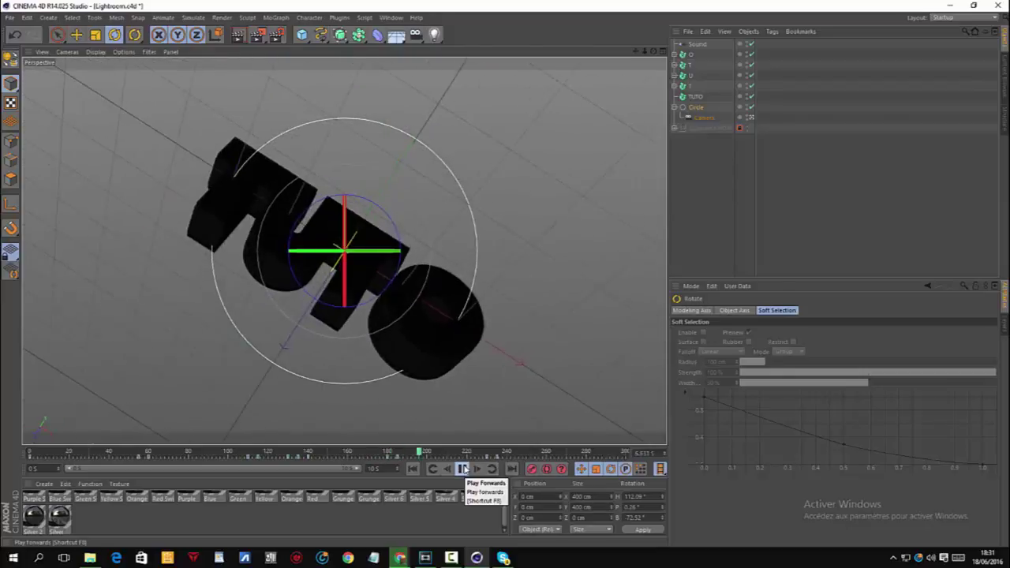
{"action": "left_click_drag", "start_coordinate": [457, 455], "coordinate": [321, 474]}
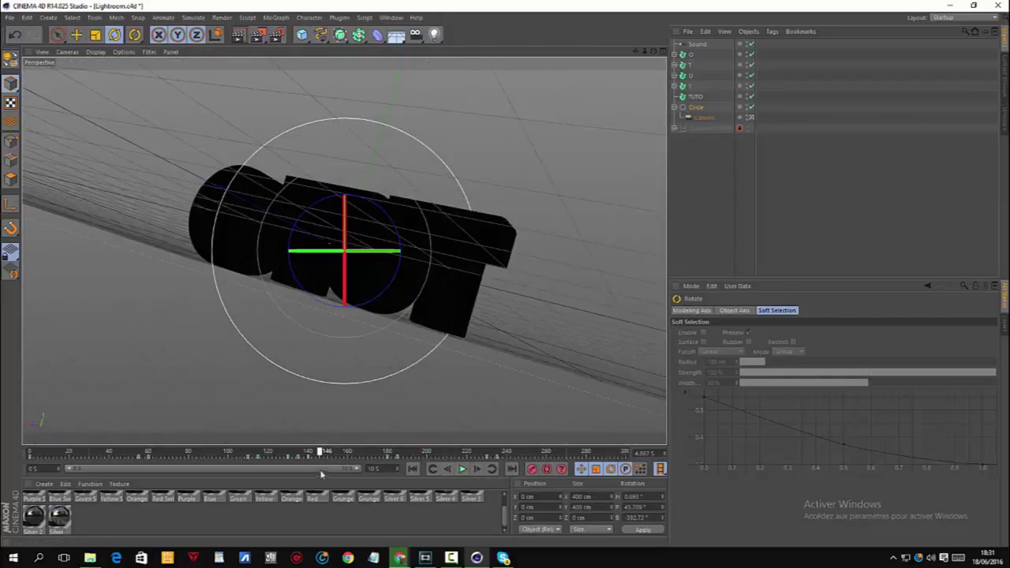
Step: Re-key the camera circle's rotation at frame 180 to about H 110°, P 9°, B -373° and at frame 185 to about H 40°, B -364°
{"action": "left_click", "coordinate": [388, 457]}
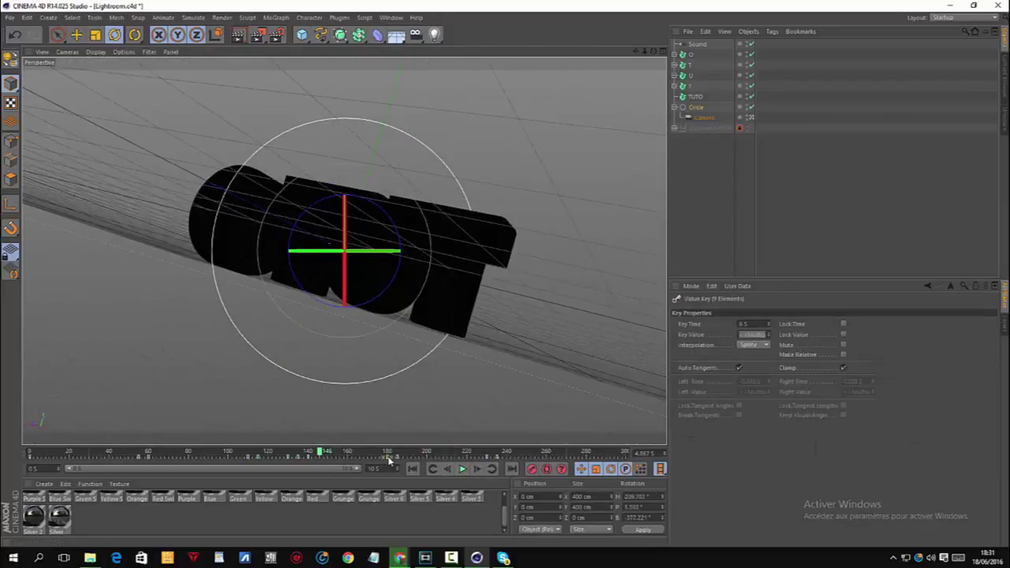
{"action": "mouse_move", "coordinate": [387, 459]}
{"action": "left_mouse_down"}
{"action": "mouse_move", "coordinate": [331, 461]}
{"action": "mouse_move", "coordinate": [388, 459]}
{"action": "left_mouse_up"}
{"action": "left_click_drag", "start_coordinate": [386, 355], "coordinate": [369, 291]}
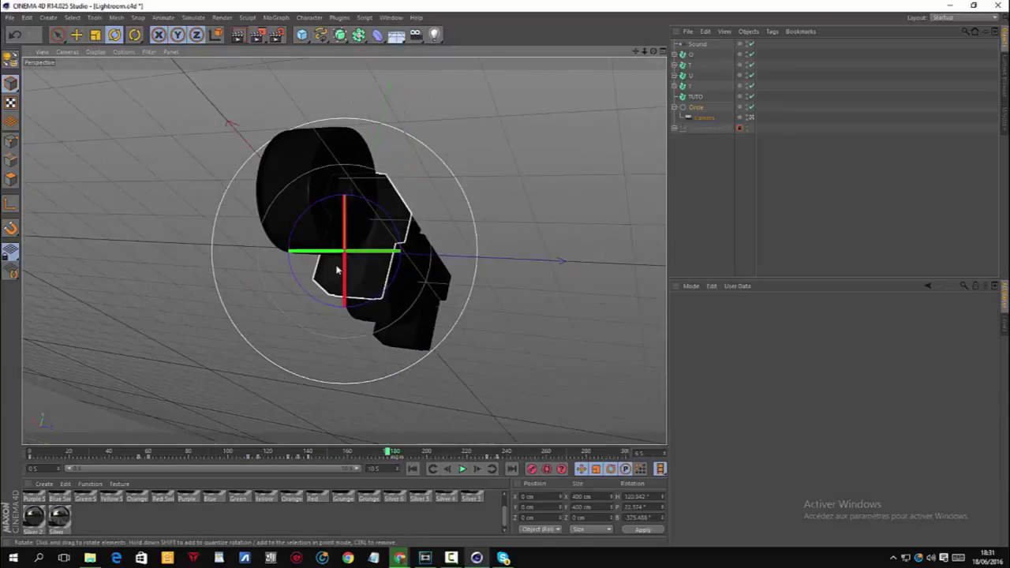
{"action": "left_click", "coordinate": [343, 273]}
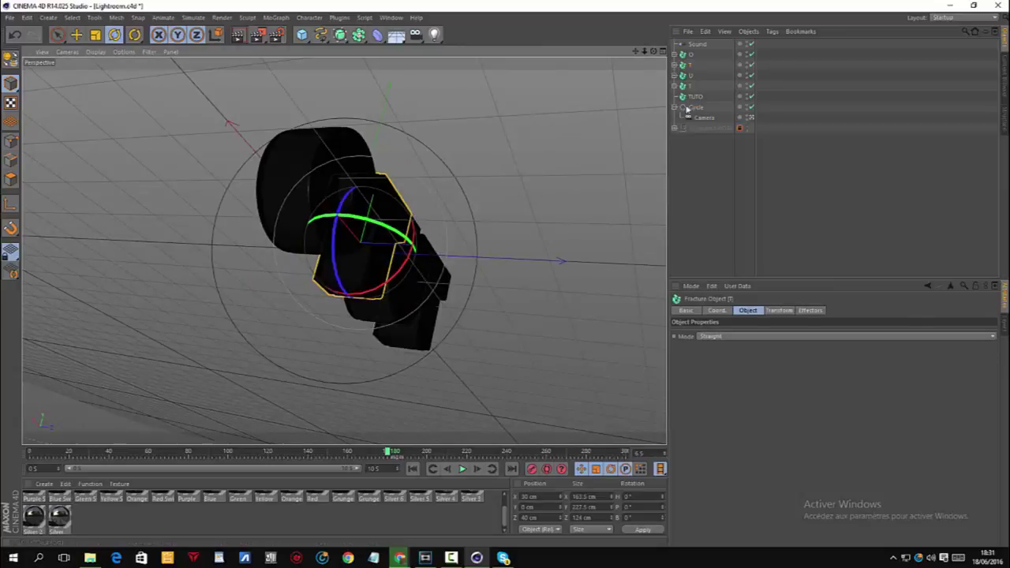
{"action": "left_click", "coordinate": [358, 200]}
{"action": "left_click_drag", "start_coordinate": [359, 201], "coordinate": [412, 310]}
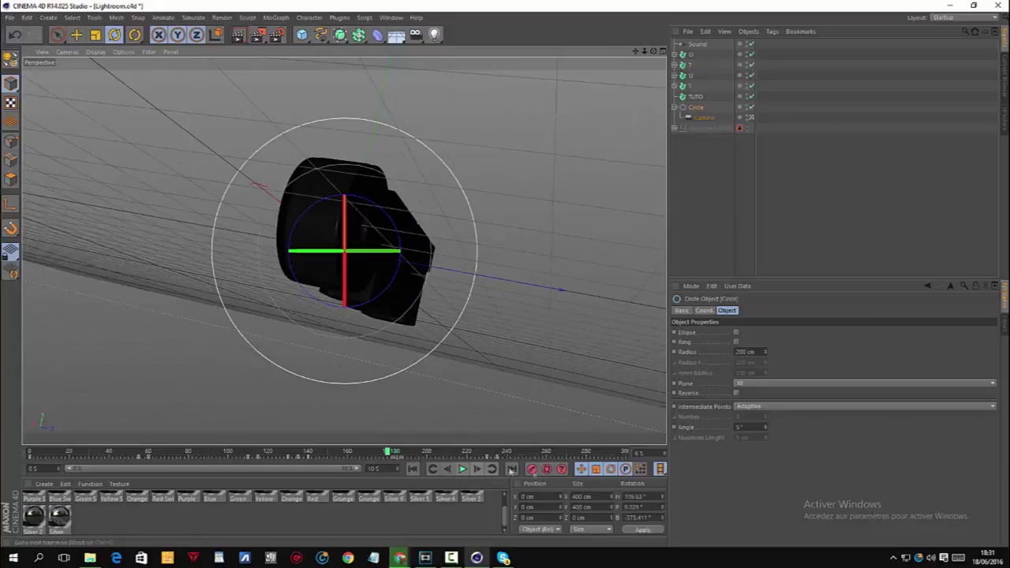
{"action": "left_click_drag", "start_coordinate": [390, 455], "coordinate": [399, 454]}
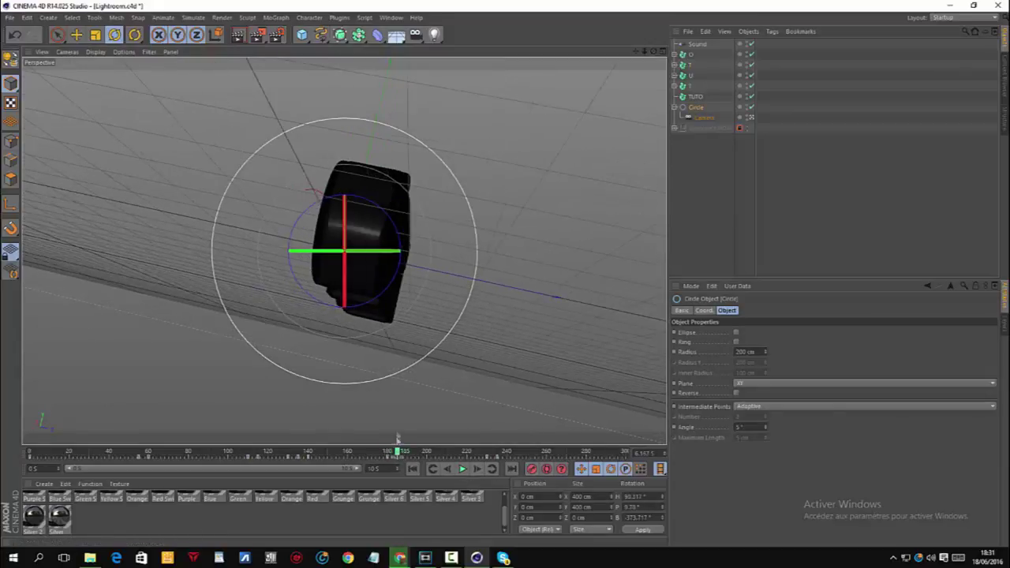
{"action": "left_click_drag", "start_coordinate": [371, 251], "coordinate": [454, 369]}
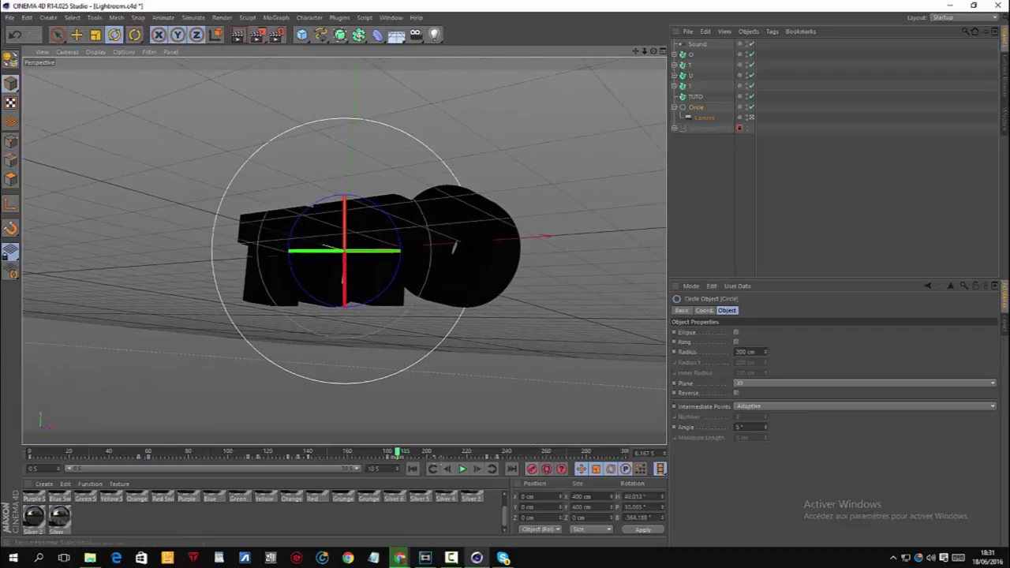
Step: Play the animation from the start to check the revised rotations at frames 180 and 185 against the music
{"action": "left_click_drag", "start_coordinate": [398, 454], "coordinate": [30, 452]}
{"action": "left_click", "coordinate": [462, 468]}
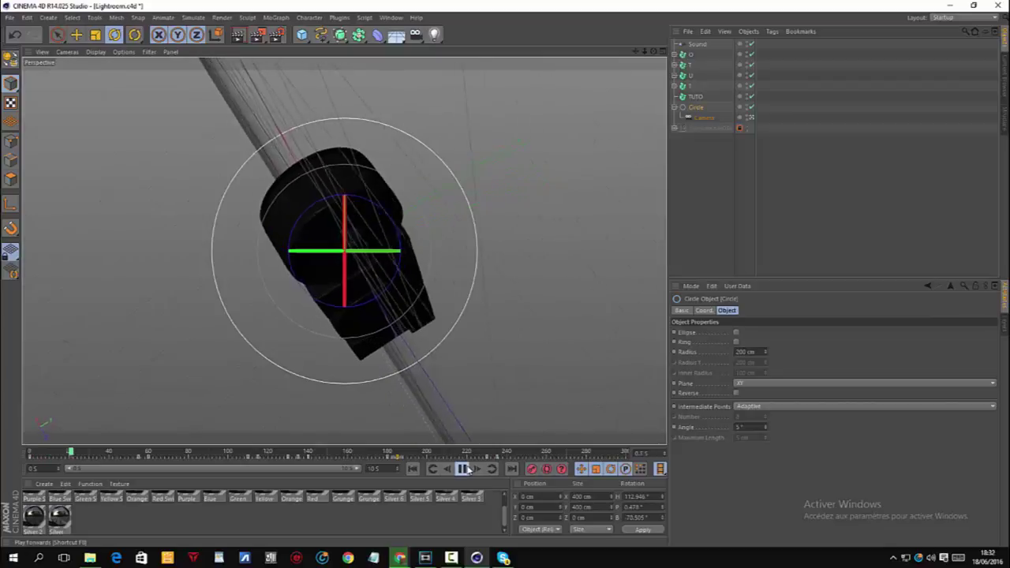
{"action": "left_click", "coordinate": [465, 468]}
{"action": "left_click", "coordinate": [465, 468]}
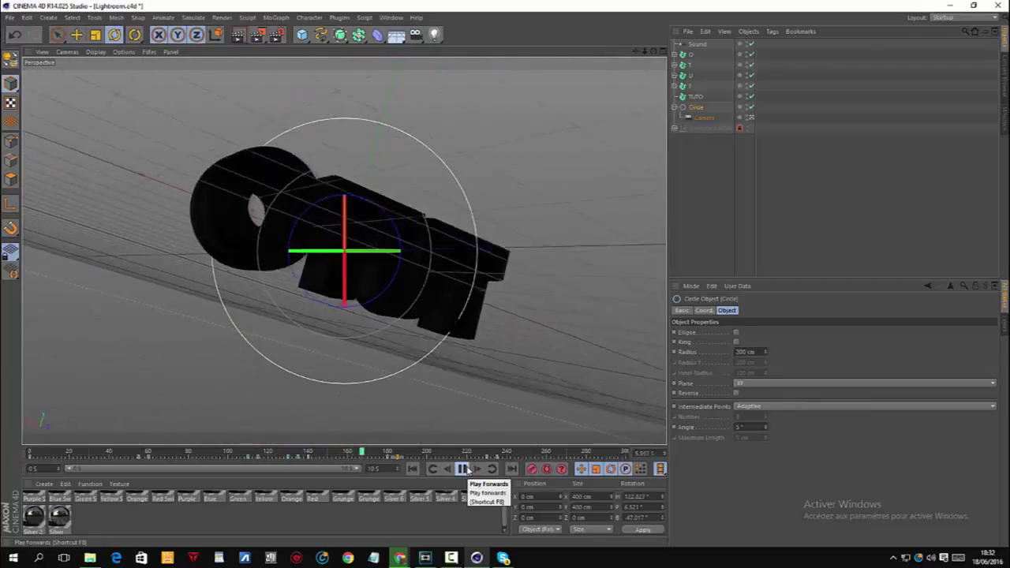
{"action": "left_click", "coordinate": [463, 468]}
Step: At frame 180, rotate the camera circle to about P 14°, B -368° and record a keyframe
{"action": "mouse_move", "coordinate": [374, 455]}
{"action": "left_mouse_down"}
{"action": "mouse_move", "coordinate": [284, 461]}
{"action": "mouse_move", "coordinate": [388, 456]}
{"action": "left_mouse_up"}
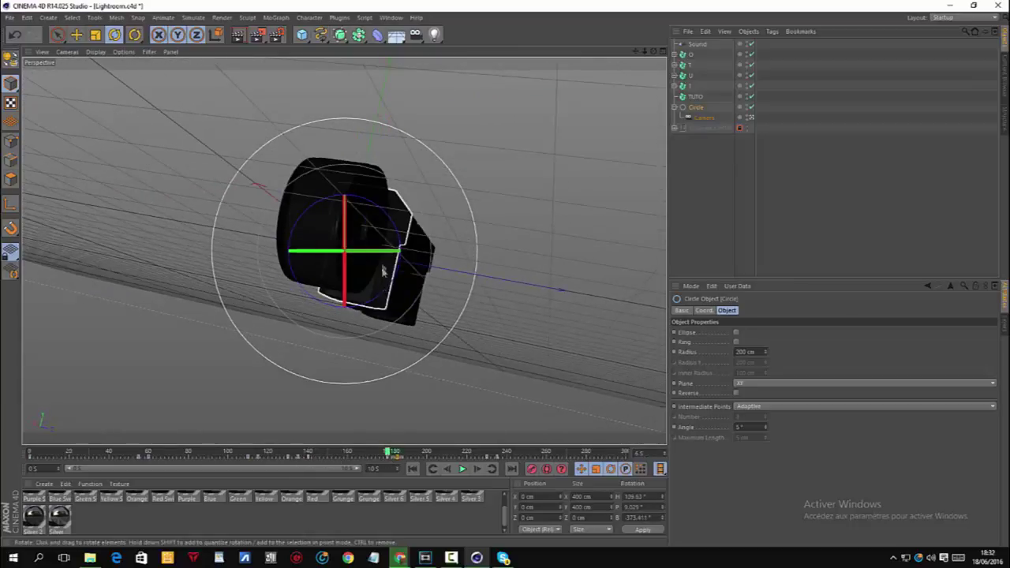
{"action": "mouse_move", "coordinate": [387, 456]}
{"action": "left_mouse_down"}
{"action": "mouse_move", "coordinate": [340, 455]}
{"action": "mouse_move", "coordinate": [388, 455]}
{"action": "left_mouse_up"}
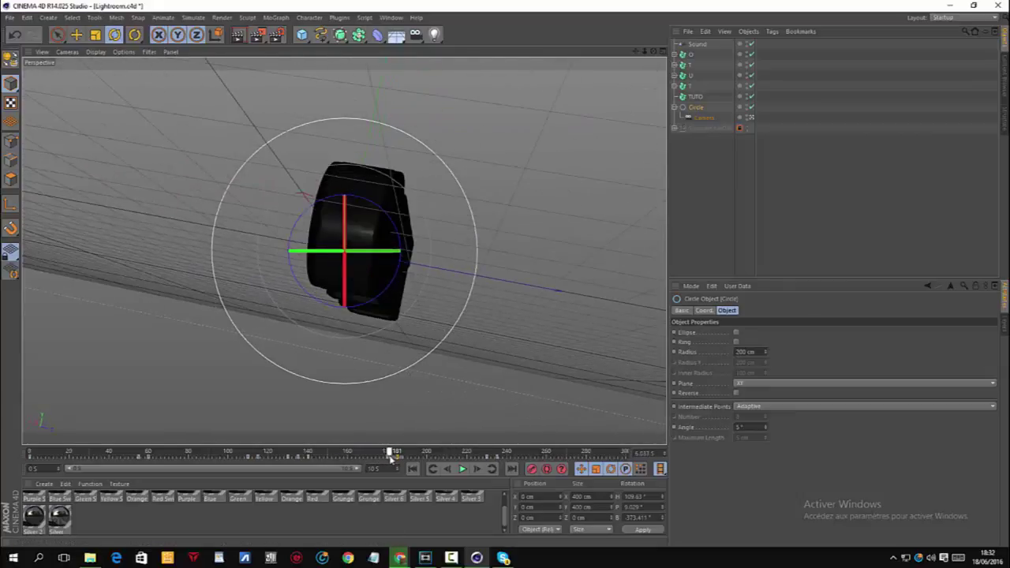
{"action": "left_click_drag", "start_coordinate": [378, 251], "coordinate": [377, 327]}
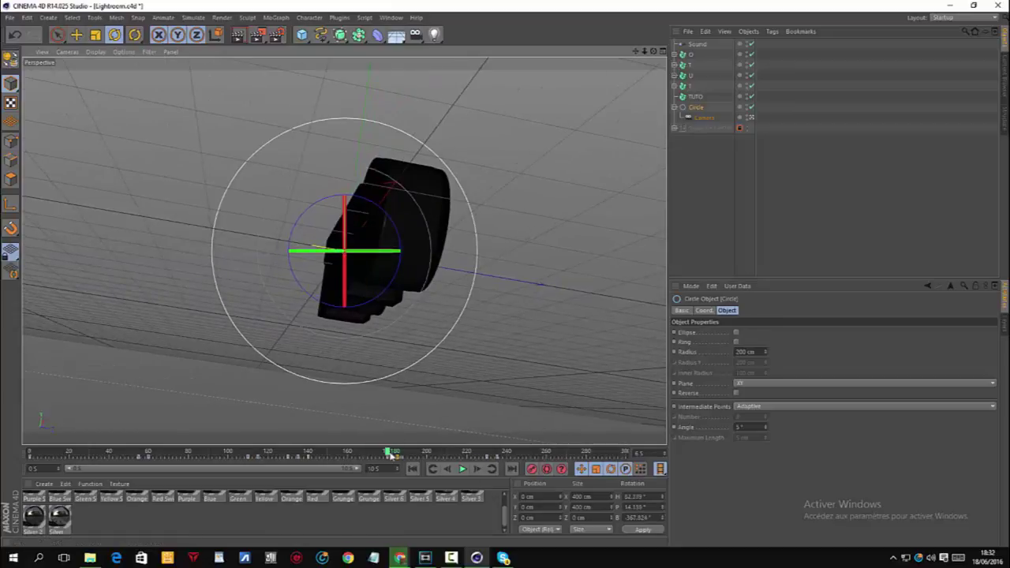
Step: Replay the animation past frame 180, return to that frame and adjust the camera circle's rotation again
{"action": "left_click", "coordinate": [463, 469]}
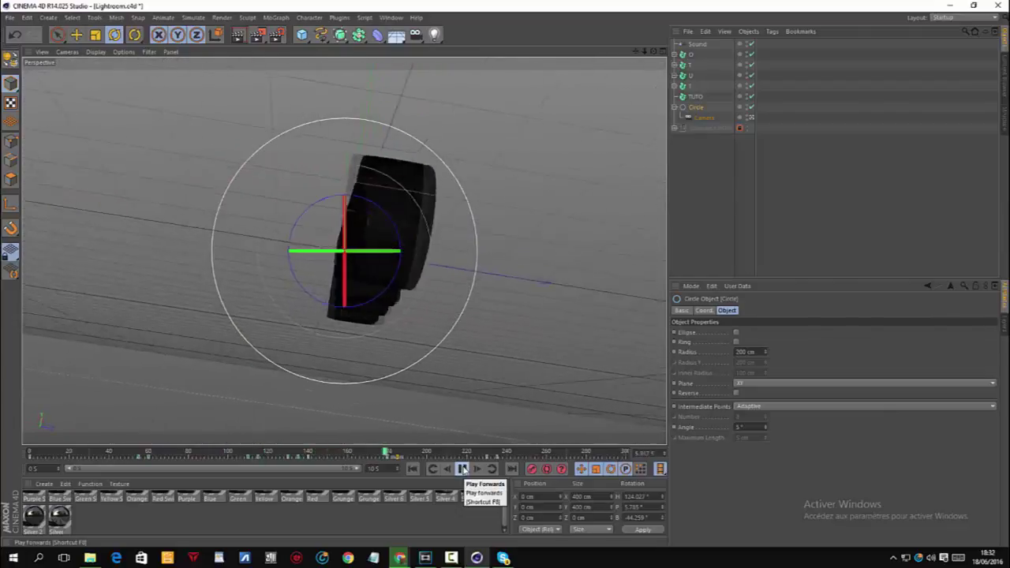
{"action": "left_click_drag", "start_coordinate": [447, 458], "coordinate": [387, 455]}
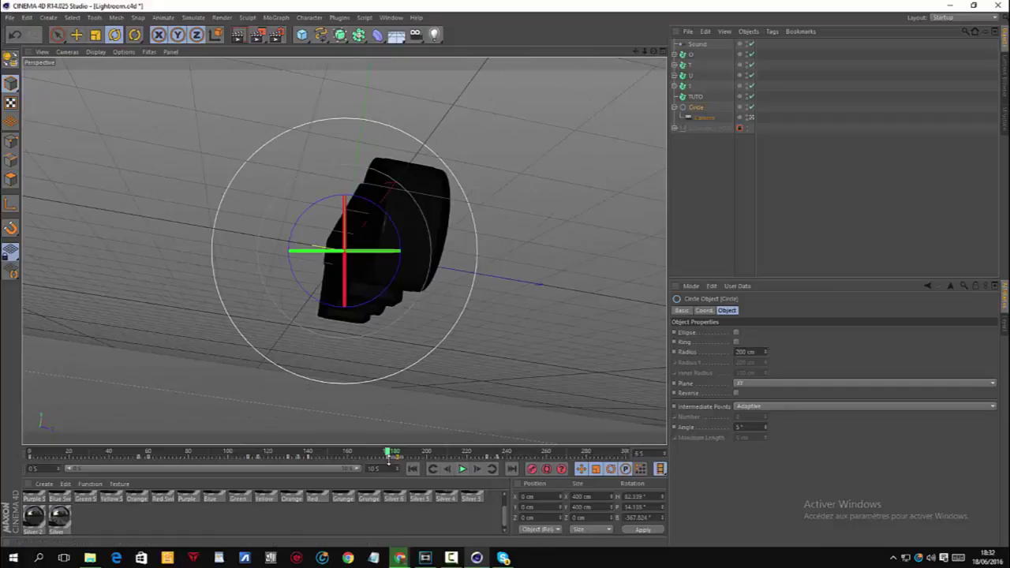
{"action": "left_click_drag", "start_coordinate": [394, 394], "coordinate": [407, 358]}
{"action": "left_click_drag", "start_coordinate": [384, 251], "coordinate": [394, 225]}
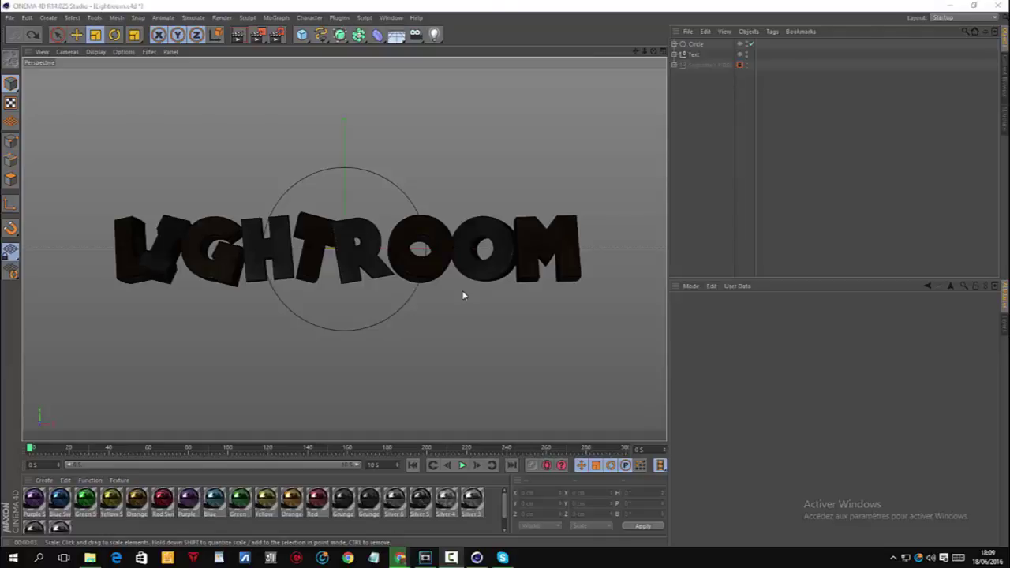
{"action": "left_click", "coordinate": [239, 132]}
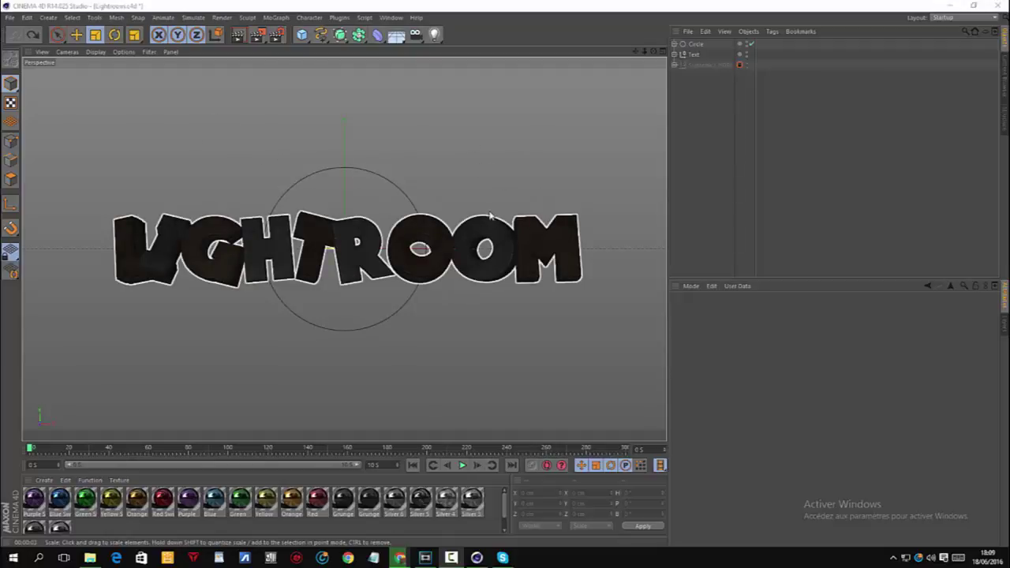
{"action": "left_click", "coordinate": [575, 270]}
{"action": "left_click", "coordinate": [620, 292]}
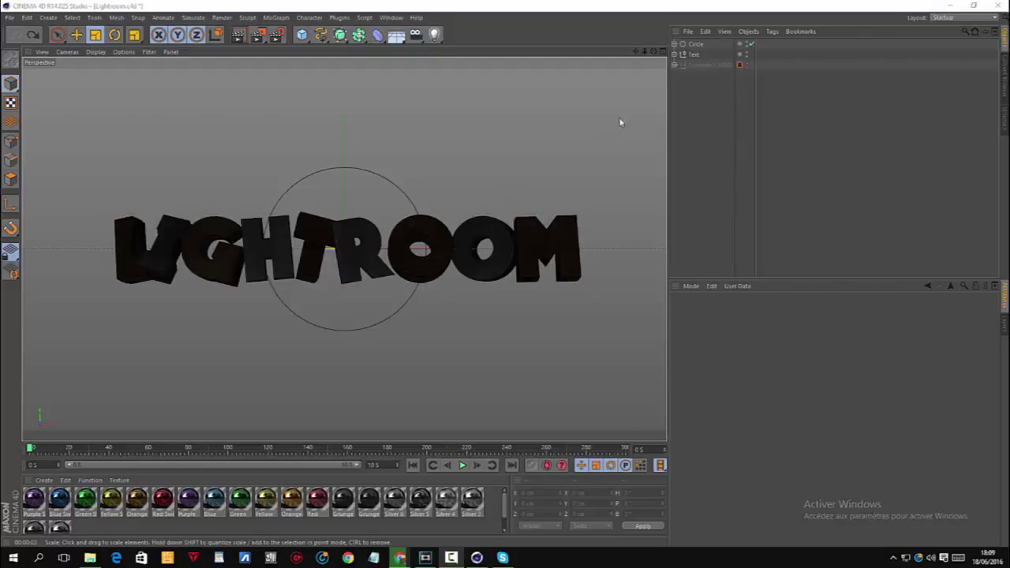
{"action": "key", "text": "ctrl+z"}
{"action": "left_click", "coordinate": [794, 138]}
{"action": "left_click", "coordinate": [495, 238]}
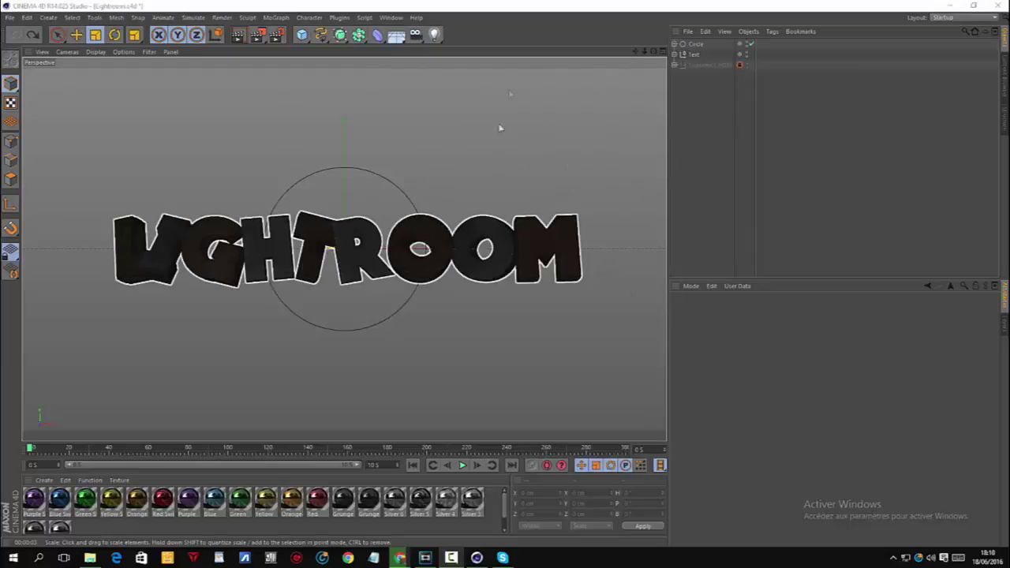
{"action": "left_click", "coordinate": [432, 149]}
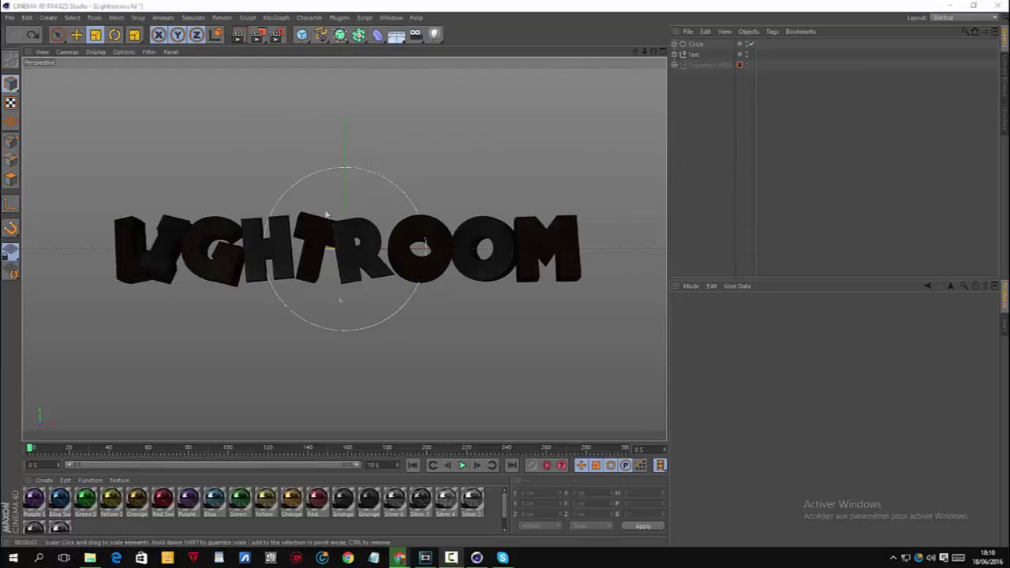
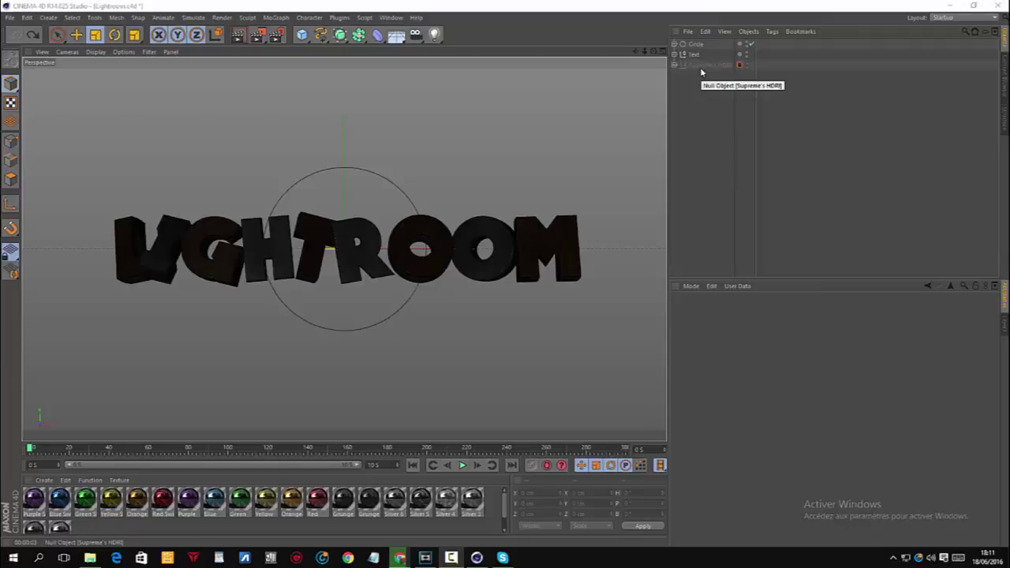
Step: Delete the Text null holding the LIGHTROOM letters and the Circle object from the scene
{"action": "left_click", "coordinate": [694, 55]}
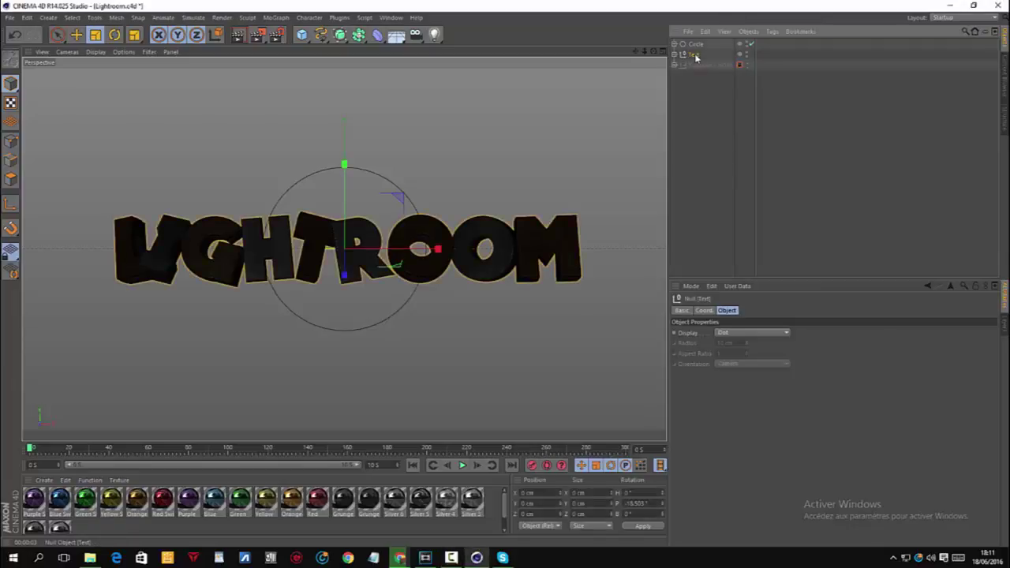
{"action": "key", "text": "Delete"}
{"action": "left_click", "coordinate": [697, 45]}
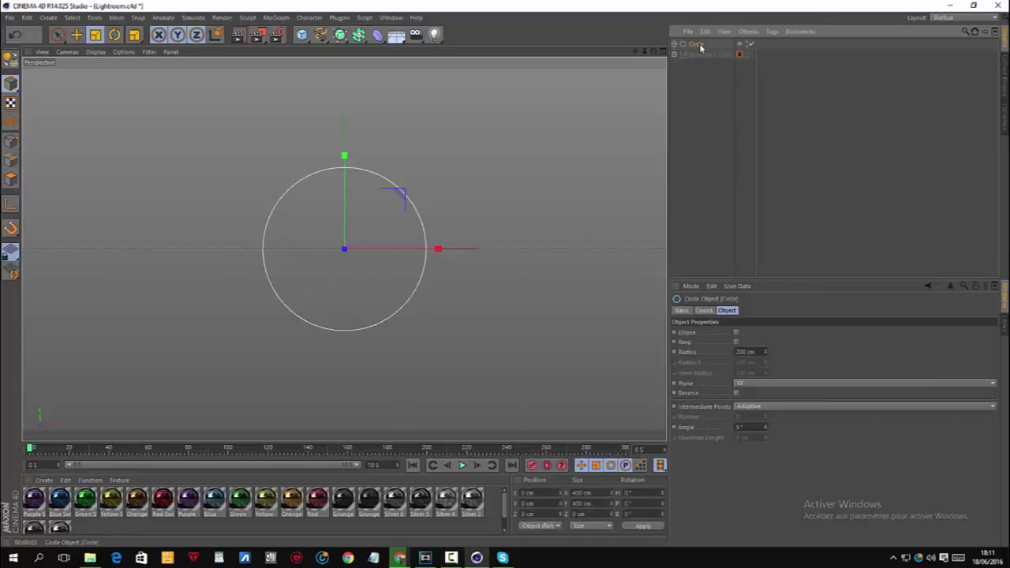
{"action": "key", "text": "Delete"}
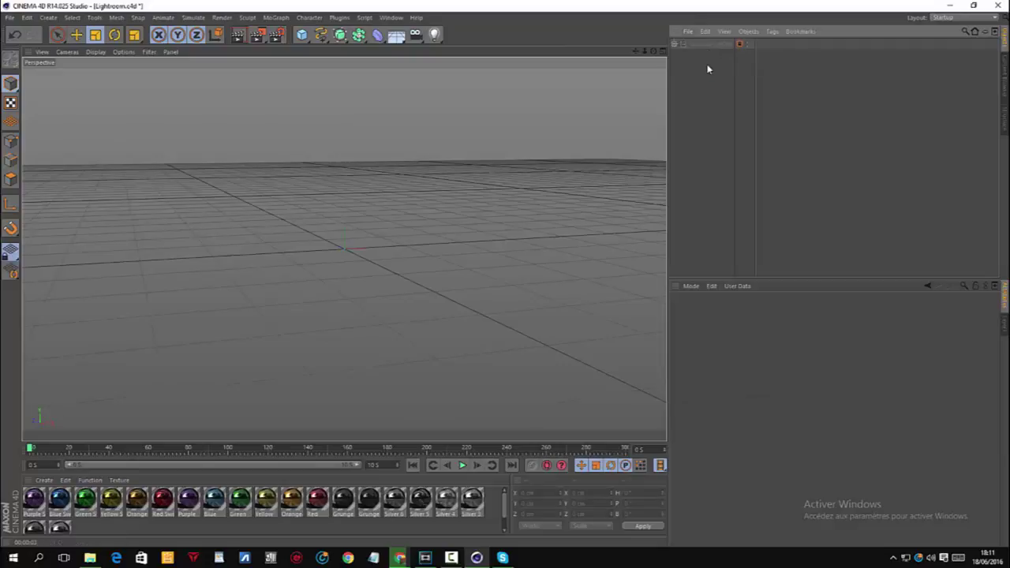
Step: Add a MoText object and set its text to TUTO
{"action": "left_click", "coordinate": [278, 18]}
{"action": "left_click", "coordinate": [322, 138]}
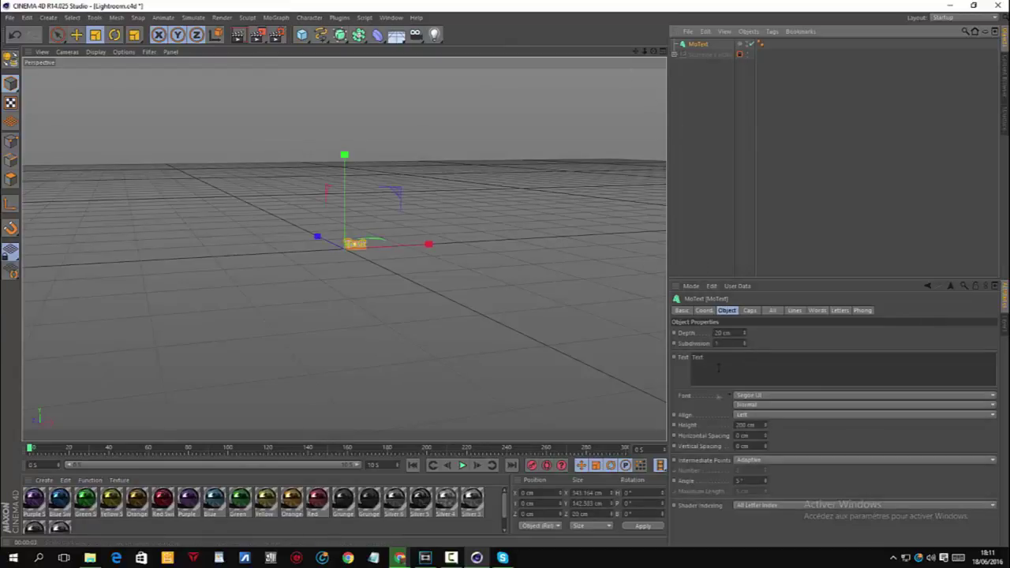
{"action": "double_click", "coordinate": [718, 367]}
{"action": "type", "text": "TUTO"}
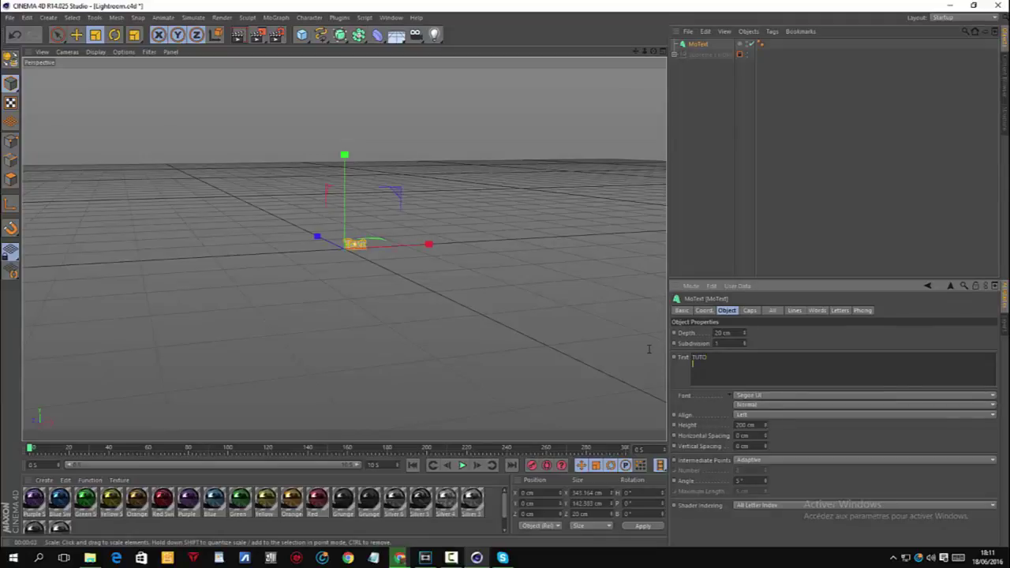
Step: Set the TUTO MoText's depth to 80 cm and its alignment to Middle
{"action": "left_click", "coordinate": [722, 332]}
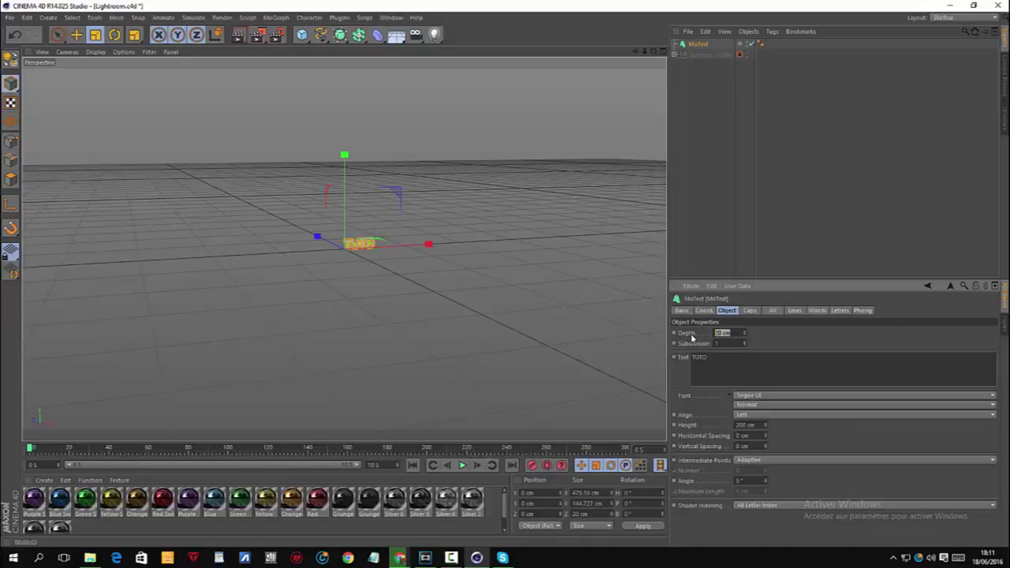
{"action": "type", "text": "50"}
{"action": "key", "text": "Return"}
{"action": "left_click", "coordinate": [740, 416]}
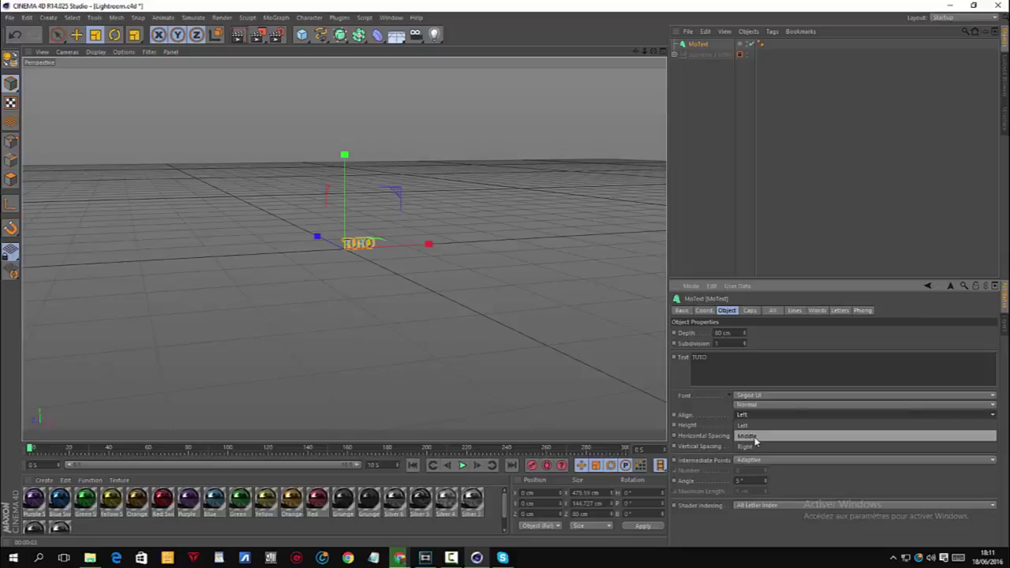
{"action": "left_click", "coordinate": [751, 435]}
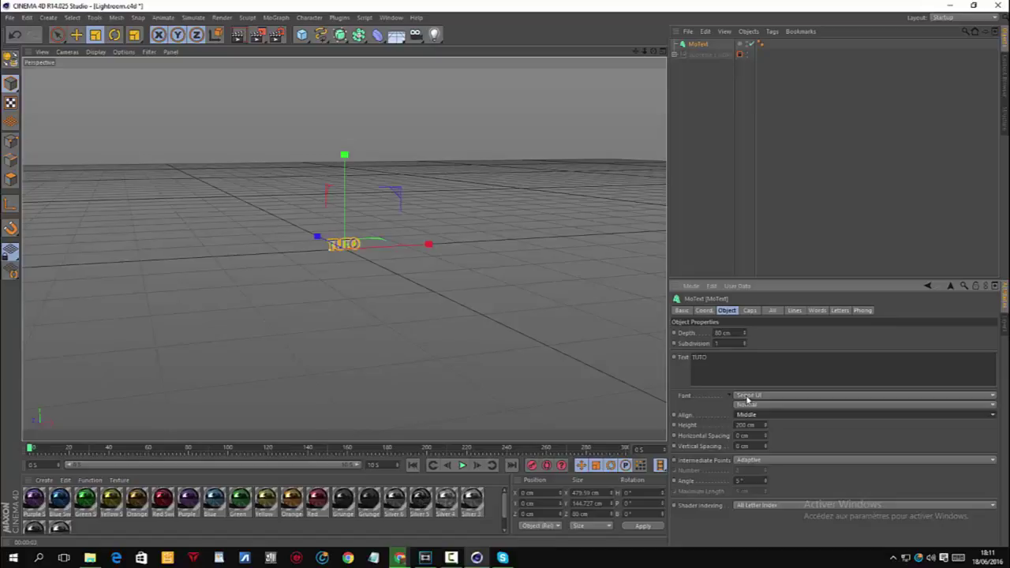
Step: Give the TUTO MoText a Fillet Cap at both its start and its end
{"action": "left_click", "coordinate": [750, 312]}
{"action": "left_click", "coordinate": [741, 333]}
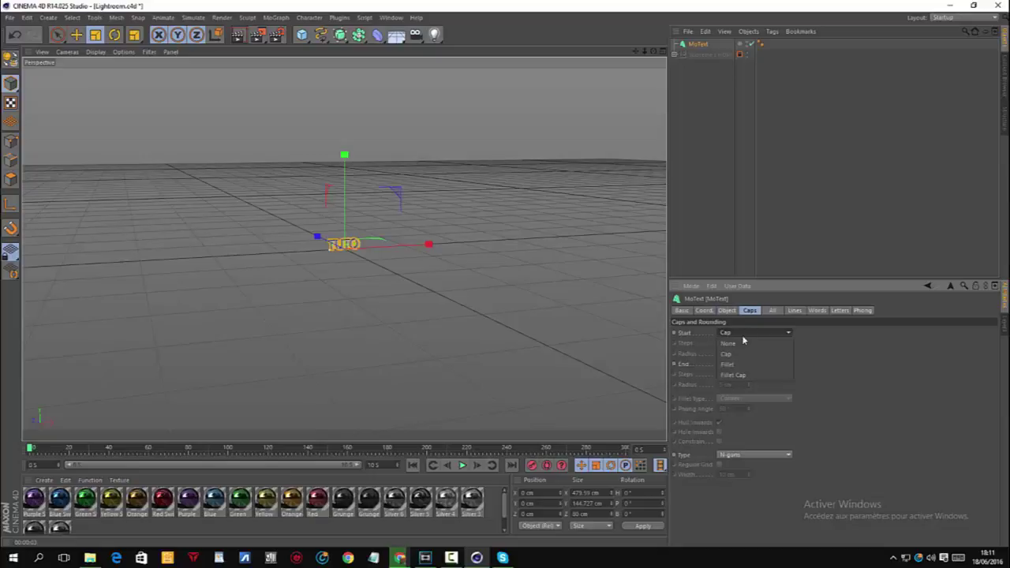
{"action": "left_click", "coordinate": [739, 377]}
{"action": "left_click", "coordinate": [739, 363]}
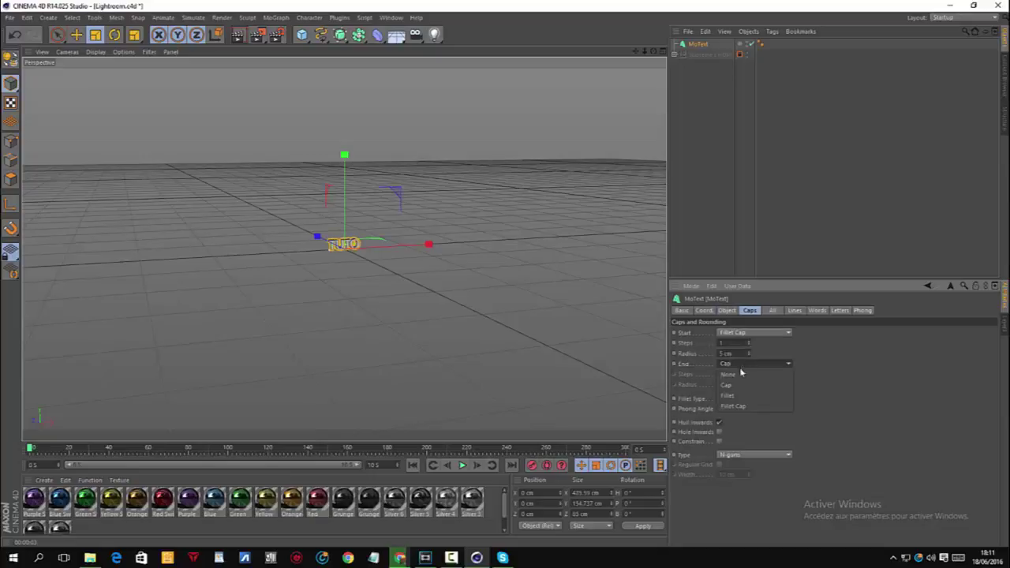
{"action": "left_click", "coordinate": [743, 404]}
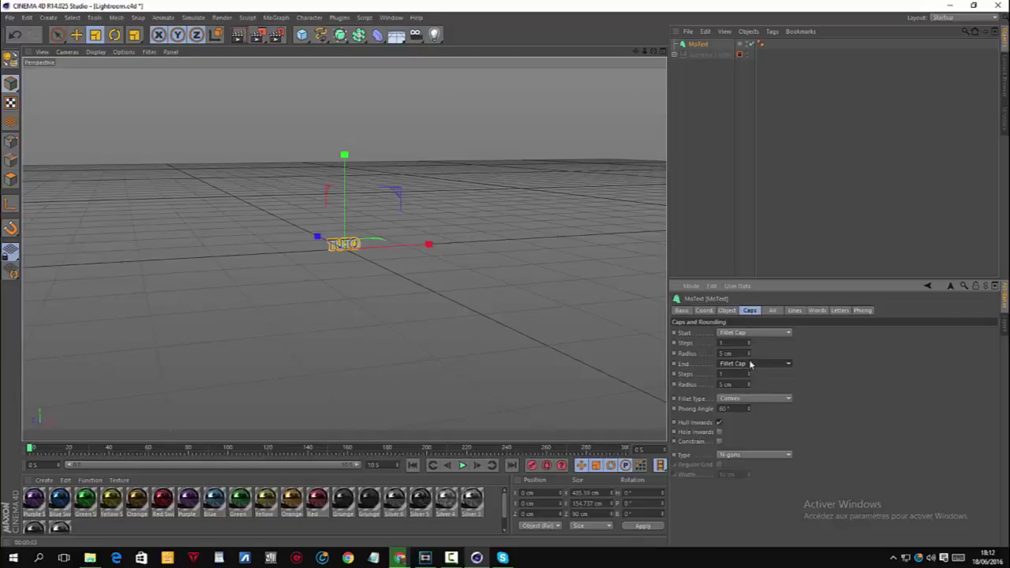
Step: Set both the start and end fillets of the MoText to 4 steps with a 4 cm radius
{"action": "double_click", "coordinate": [733, 342]}
{"action": "type", "text": "4"}
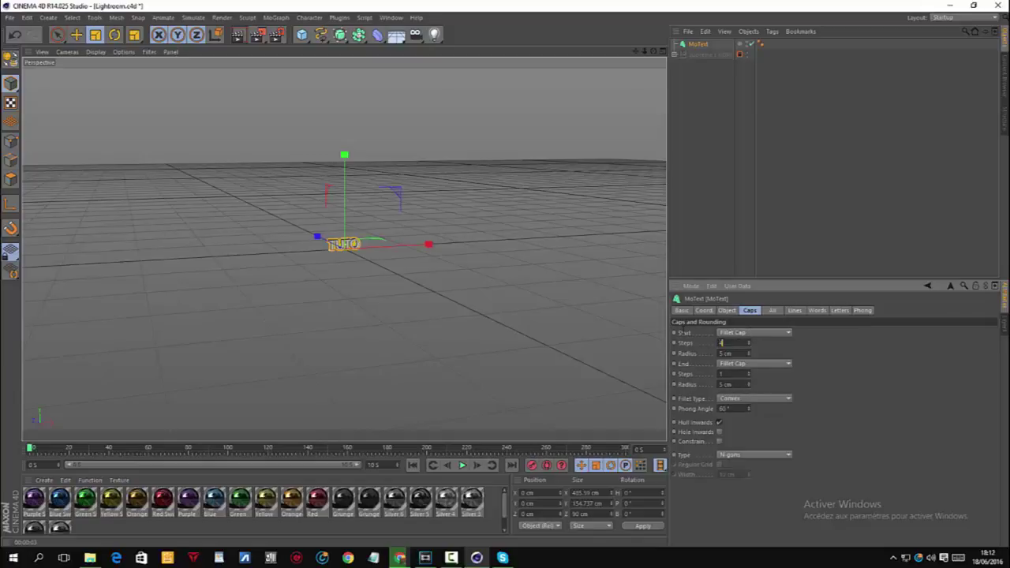
{"action": "double_click", "coordinate": [726, 353]}
{"action": "type", "text": "4"}
{"action": "key", "text": "Return"}
{"action": "type", "text": "4"}
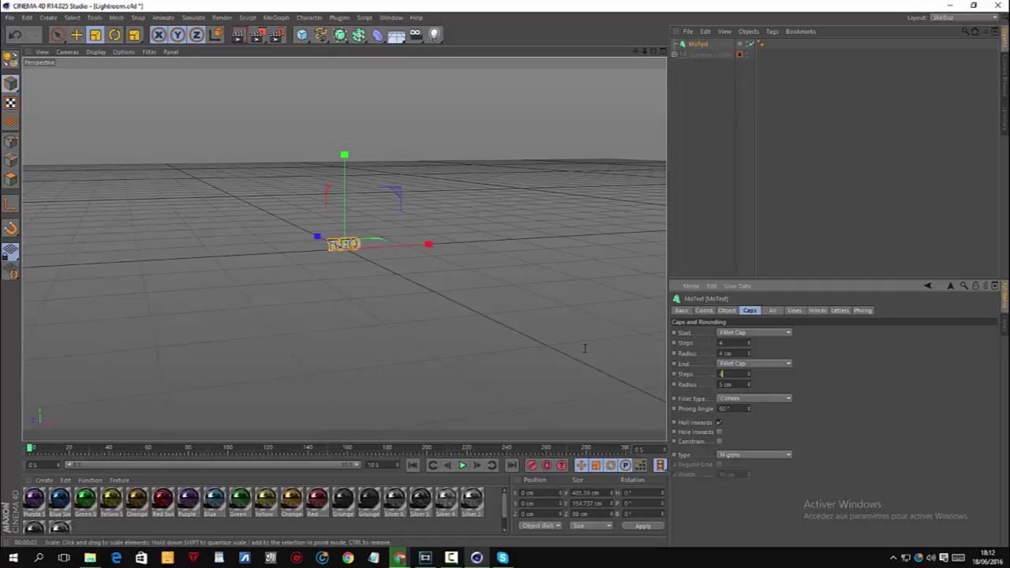
{"action": "key", "text": "Tab"}
{"action": "type", "text": "4"}
{"action": "key", "text": "Return"}
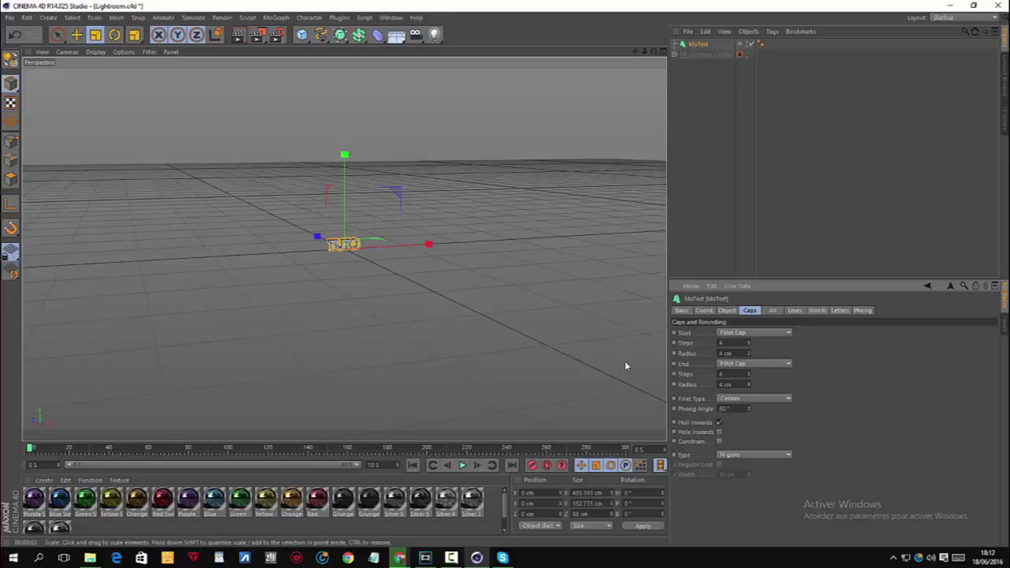
Step: Duplicate the MoText object and set the copy's depth to 60 cm
{"action": "left_click", "coordinate": [726, 310]}
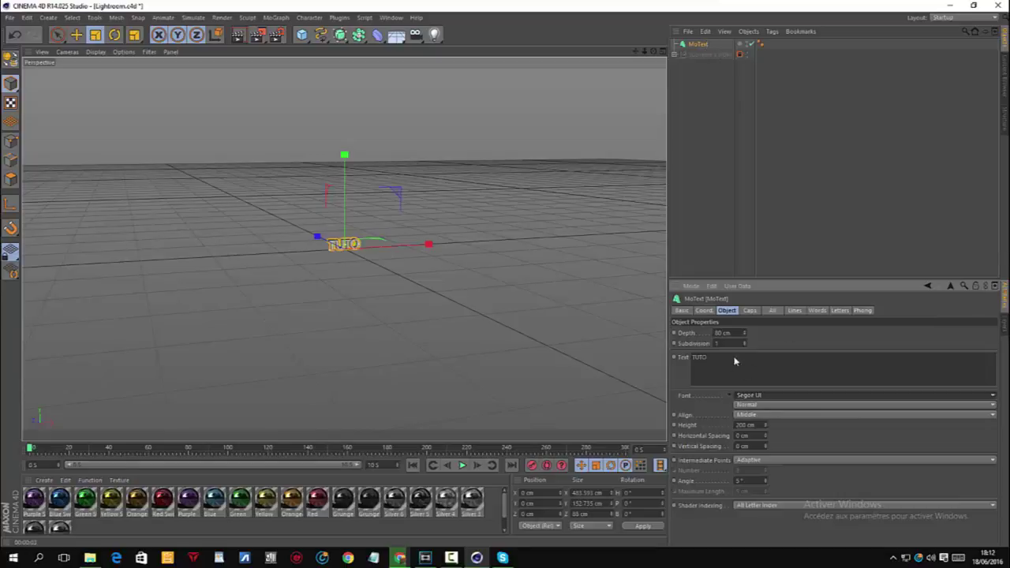
{"action": "left_click_drag", "start_coordinate": [716, 46], "coordinate": [712, 49], "text": "ctrl"}
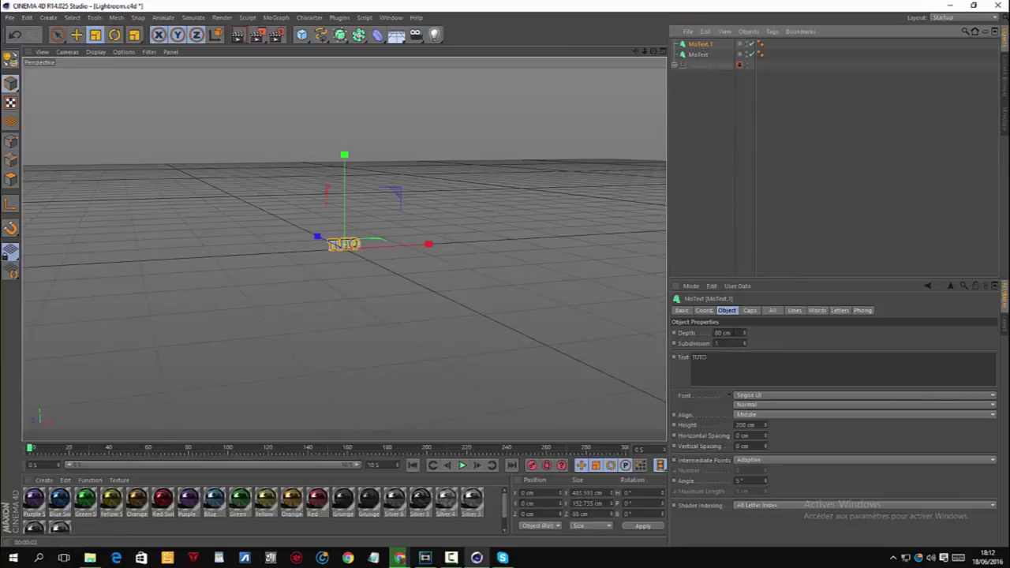
{"action": "left_click", "coordinate": [723, 332]}
{"action": "type", "text": "60"}
{"action": "key", "text": "Return"}
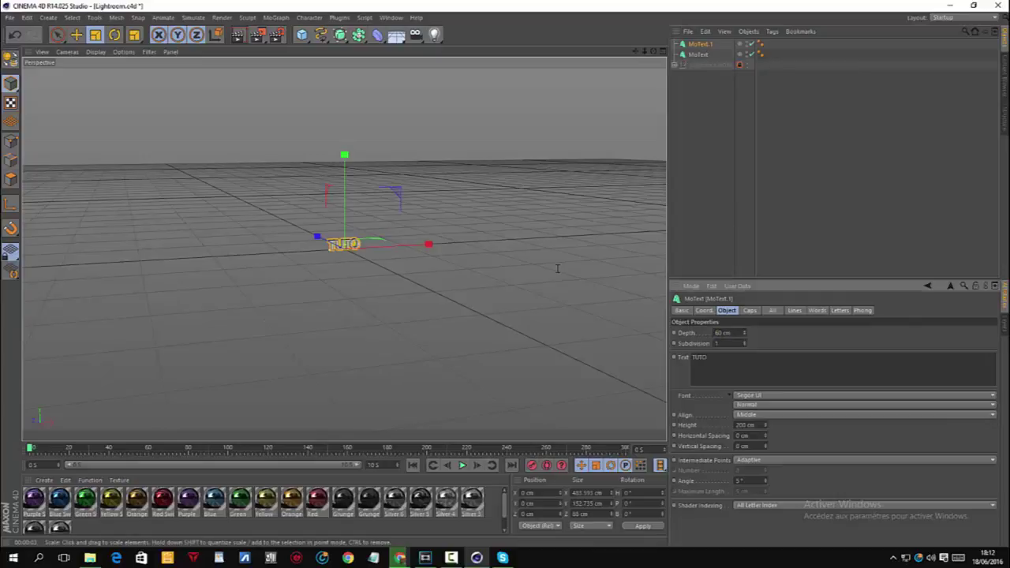
Step: Set the copied MoText's start fillet to 5 steps and 5 cm radius, and its end fillet to 5 steps
{"action": "left_click", "coordinate": [750, 310]}
{"action": "left_click", "coordinate": [734, 342]}
{"action": "type", "text": "2"}
{"action": "key", "text": "Tab"}
{"action": "type", "text": "5"}
{"action": "key", "text": "Return"}
{"action": "type", "text": "5"}
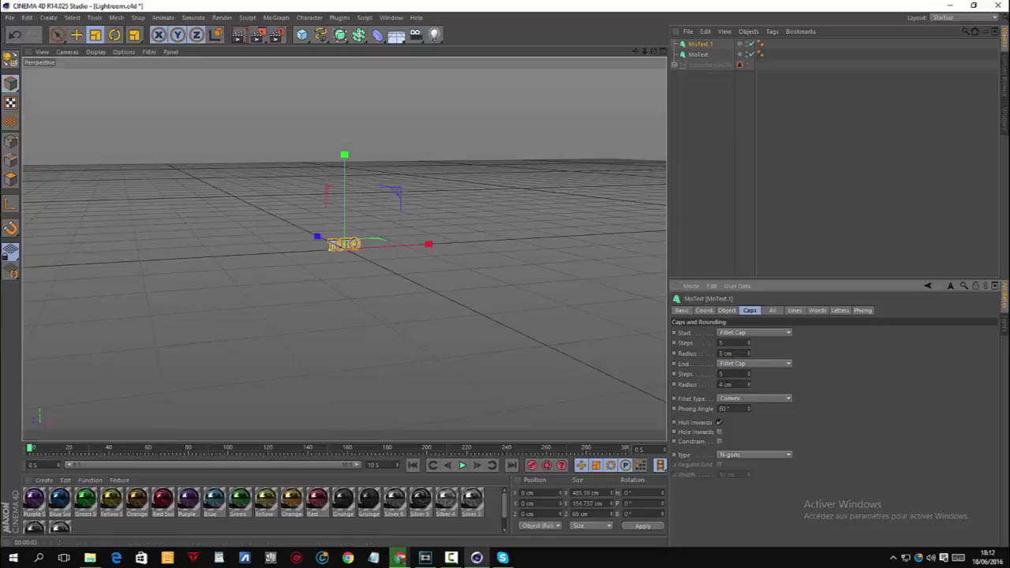
{"action": "left_click", "coordinate": [727, 310]}
{"action": "key", "text": "ctrl+s"}
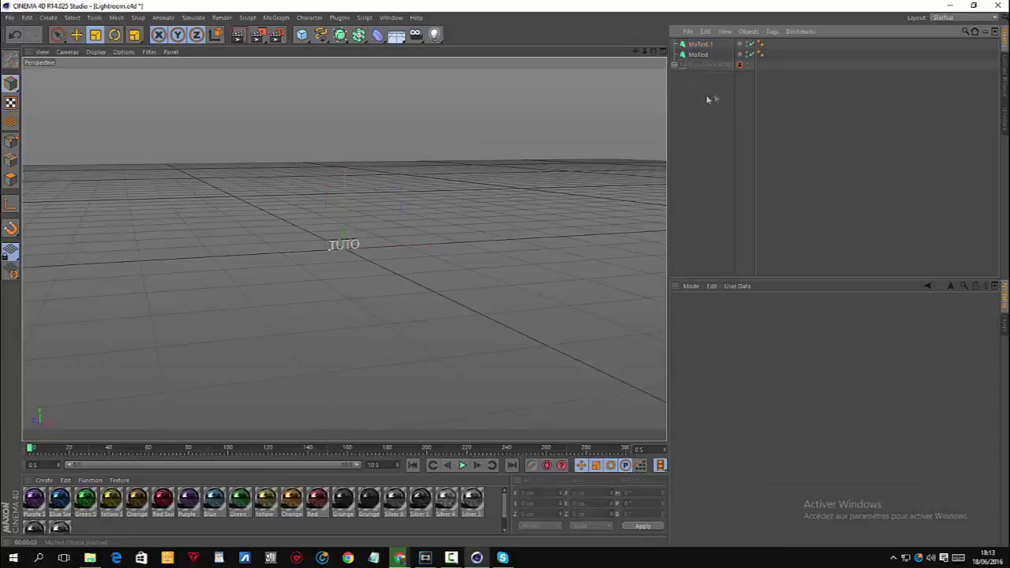
Step: Add a camera and a circle spline to the scene and select the camera
{"action": "left_click", "coordinate": [416, 37]}
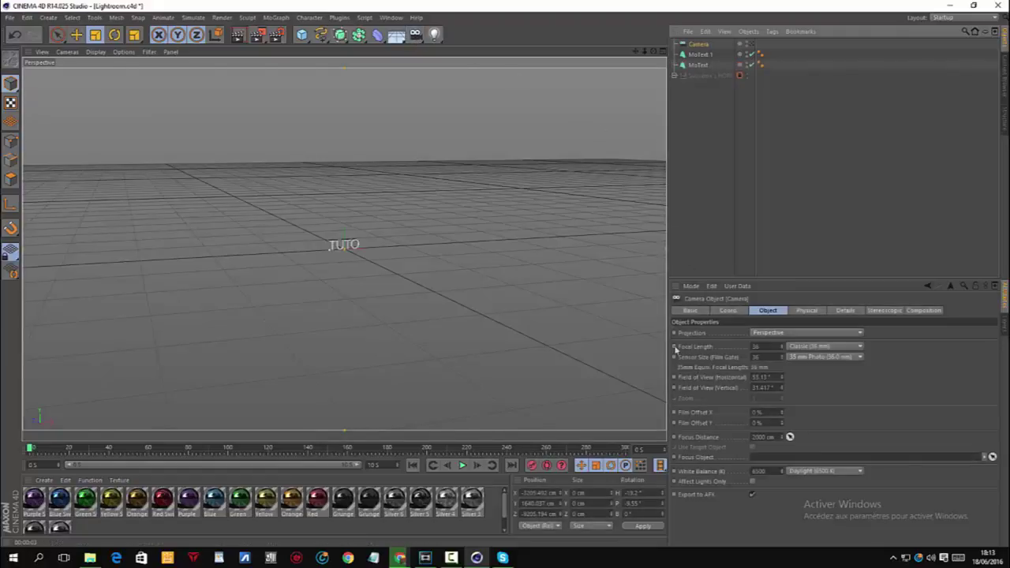
{"action": "left_click", "coordinate": [322, 36]}
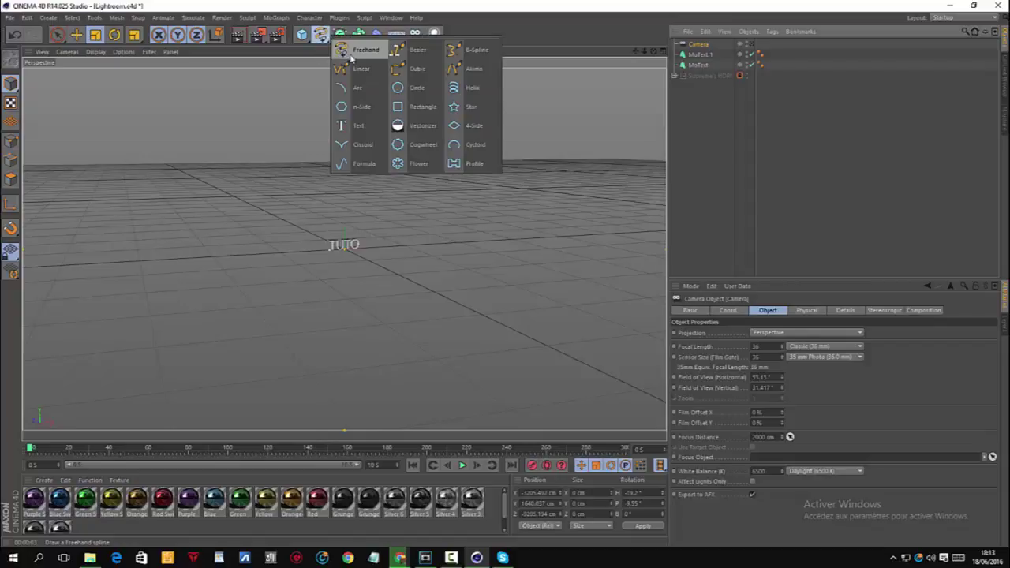
{"action": "left_click", "coordinate": [418, 89]}
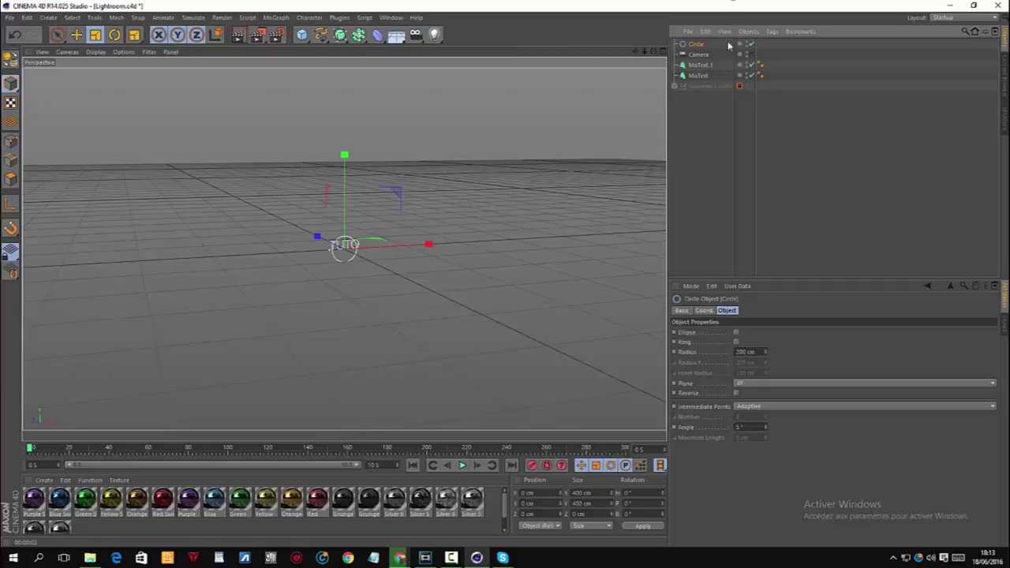
{"action": "left_click", "coordinate": [700, 54]}
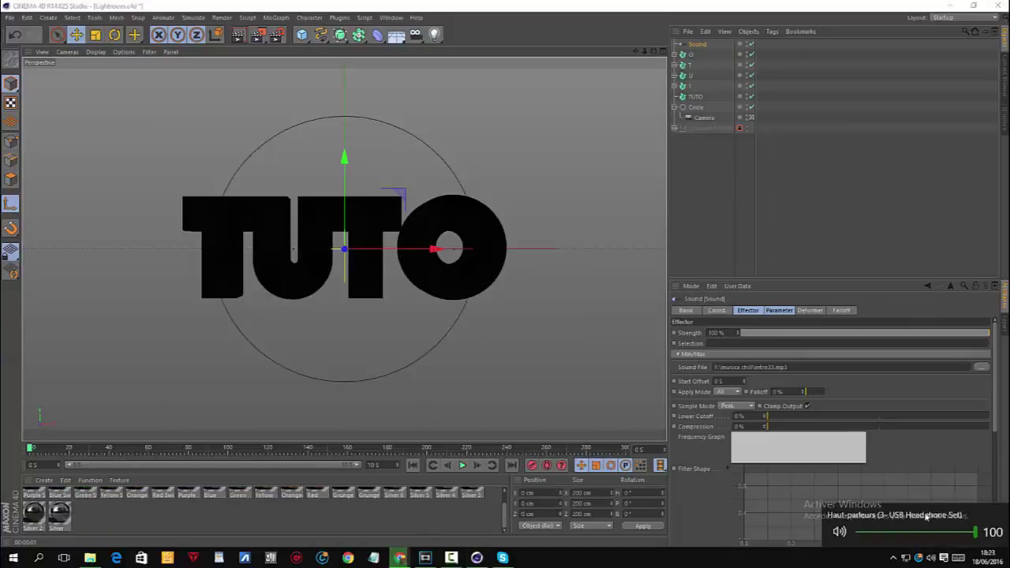
Step: Lower CINEMA 4D's playback volume in the Windows volume mixer
{"action": "right_click", "coordinate": [931, 557]}
{"action": "left_click", "coordinate": [931, 500]}
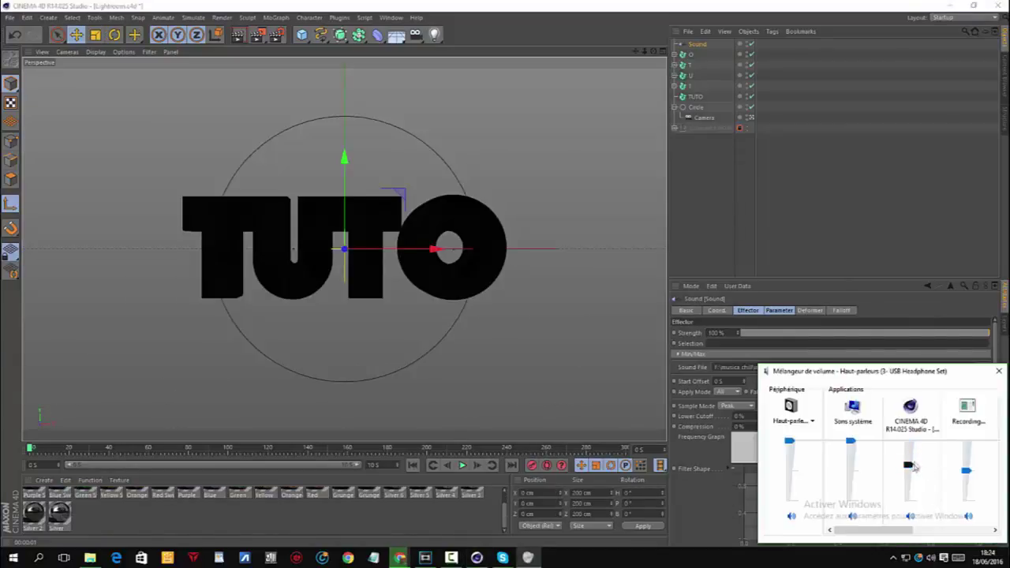
{"action": "left_click", "coordinate": [998, 371]}
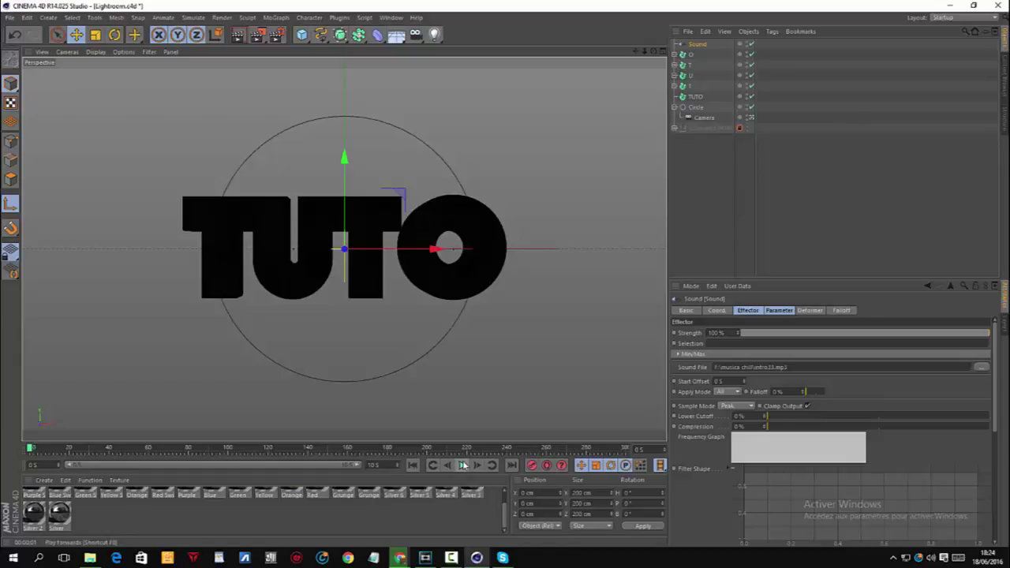
Step: Preview the start of the animation with its music and return the playhead to frame 0
{"action": "left_click", "coordinate": [463, 465]}
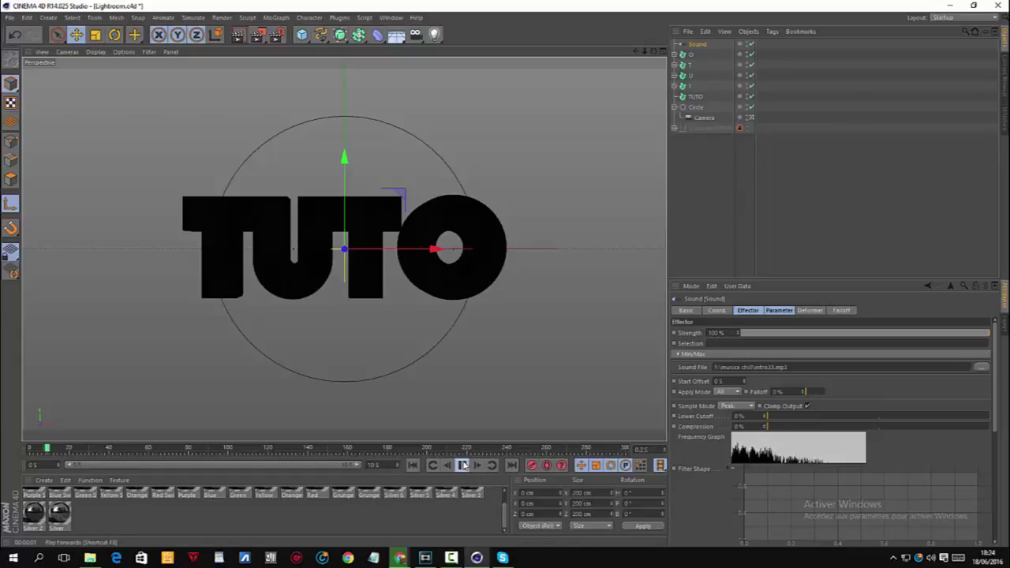
{"action": "left_click", "coordinate": [463, 465]}
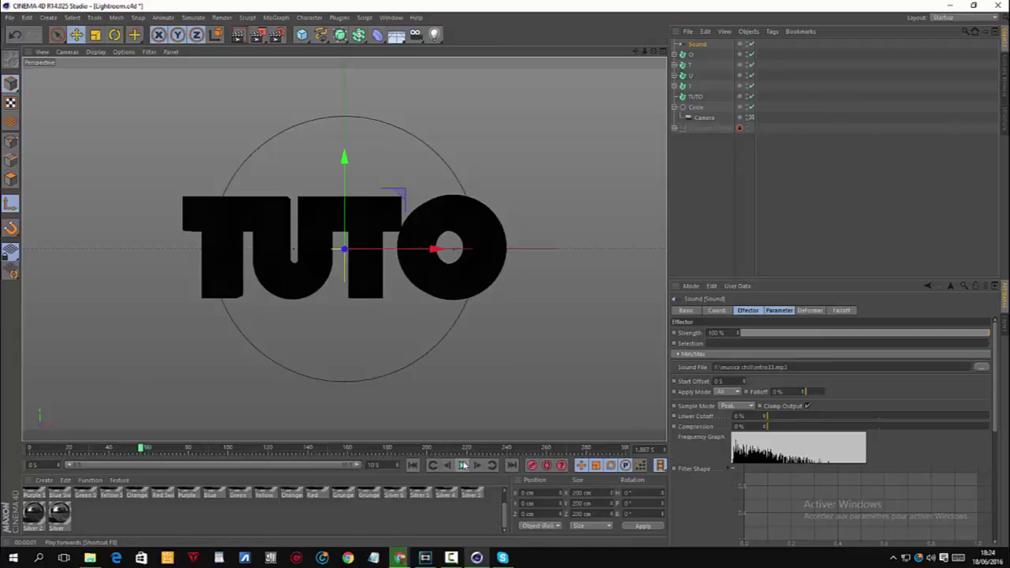
{"action": "left_click", "coordinate": [148, 448]}
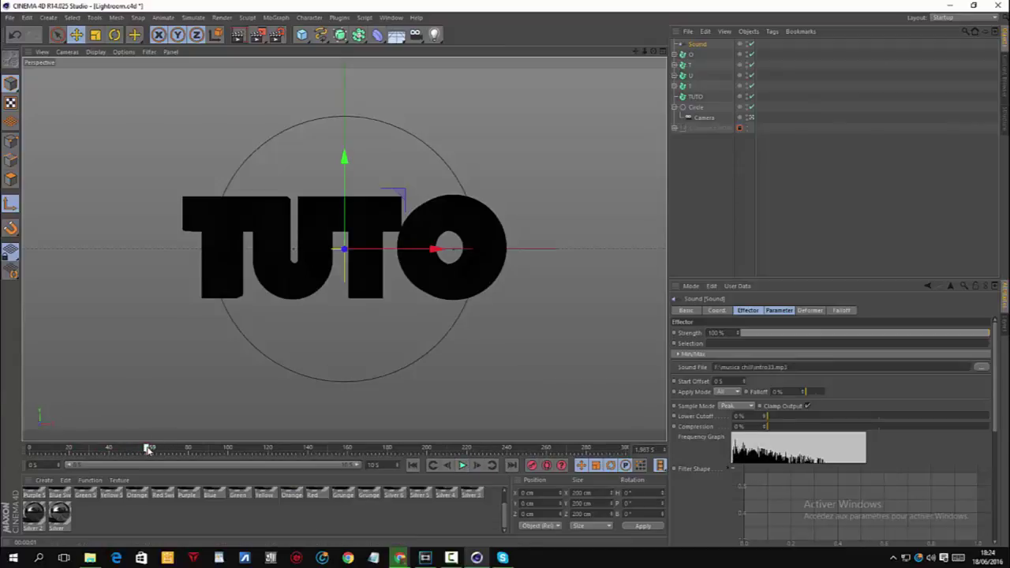
{"action": "left_click_drag", "start_coordinate": [149, 448], "coordinate": [2, 450]}
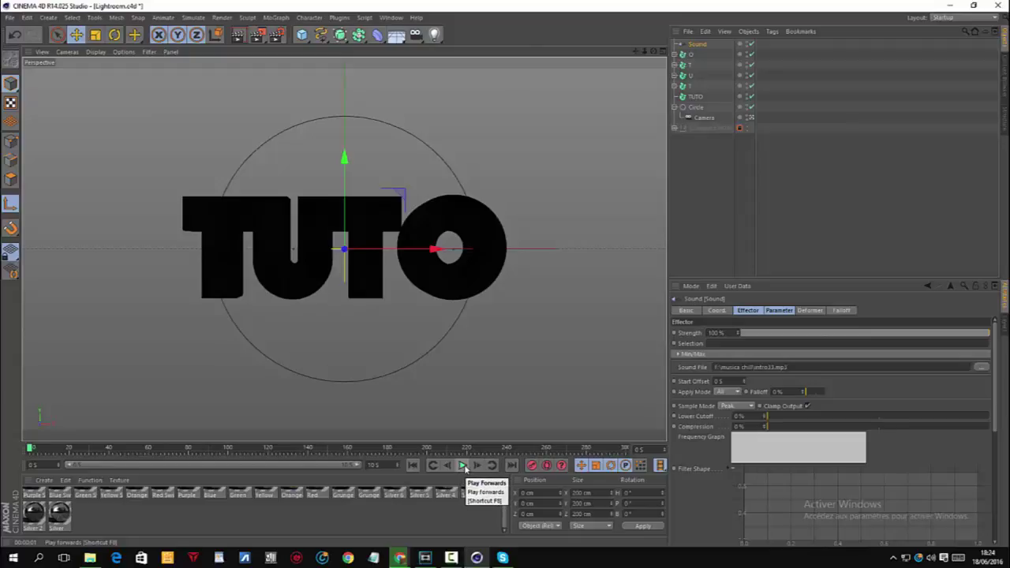
Step: Replay the music to locate the beat and place the playhead at frame 60
{"action": "left_click", "coordinate": [464, 466]}
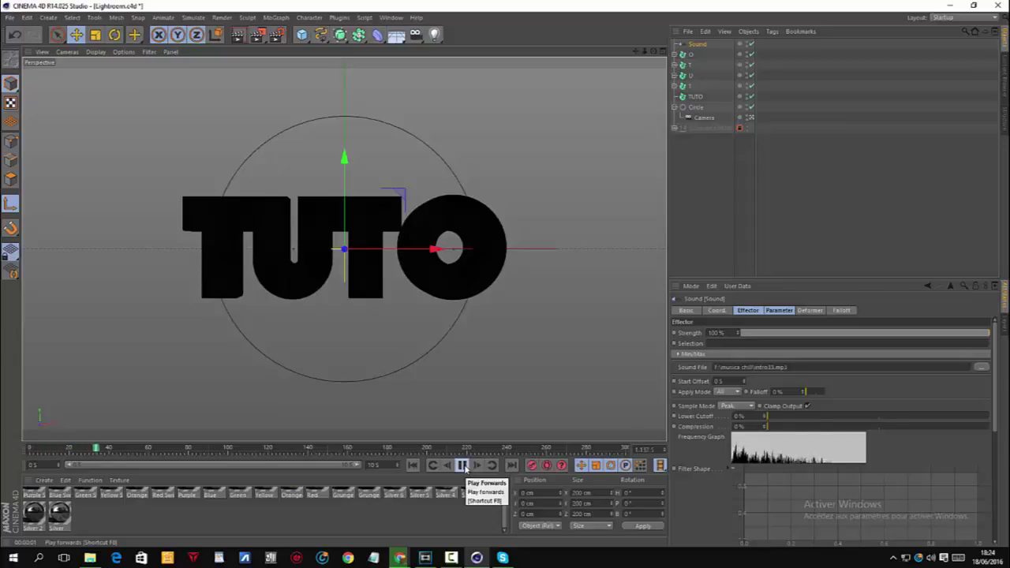
{"action": "left_click", "coordinate": [463, 467]}
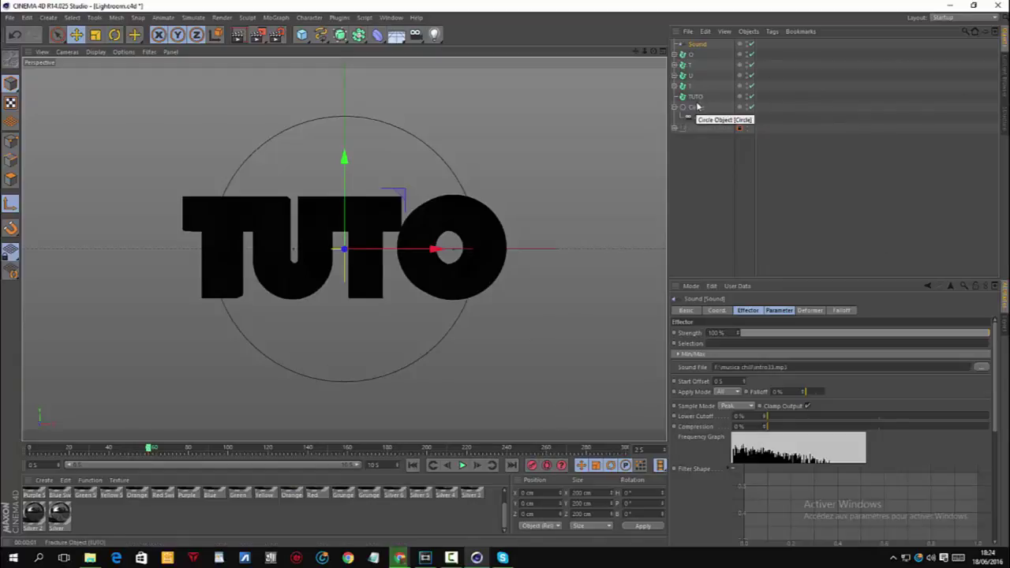
{"action": "left_click", "coordinate": [433, 466]}
{"action": "left_click", "coordinate": [462, 466]}
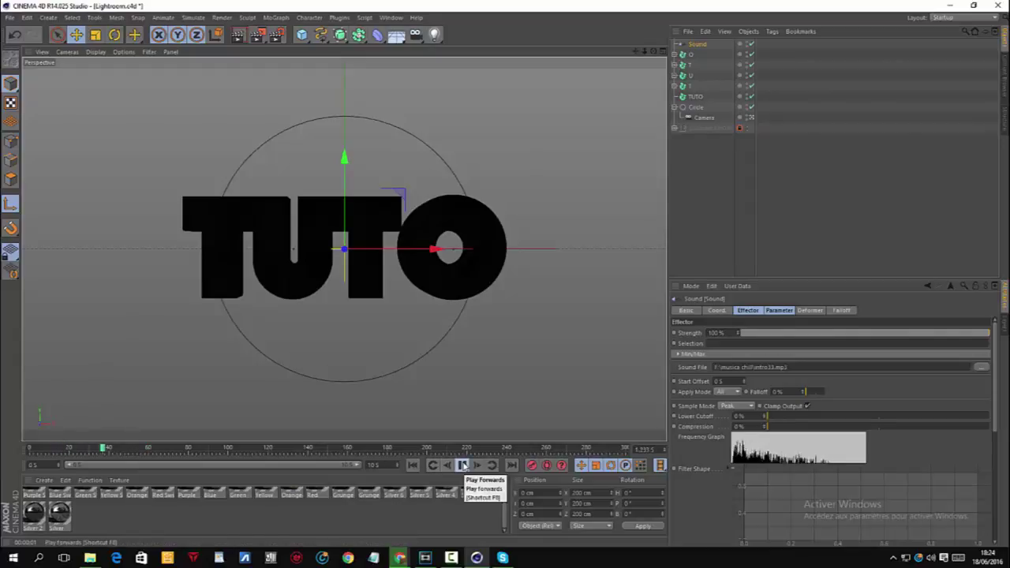
{"action": "left_click", "coordinate": [462, 465]}
{"action": "left_click", "coordinate": [144, 449]}
{"action": "left_click_drag", "start_coordinate": [143, 452], "coordinate": [149, 450]}
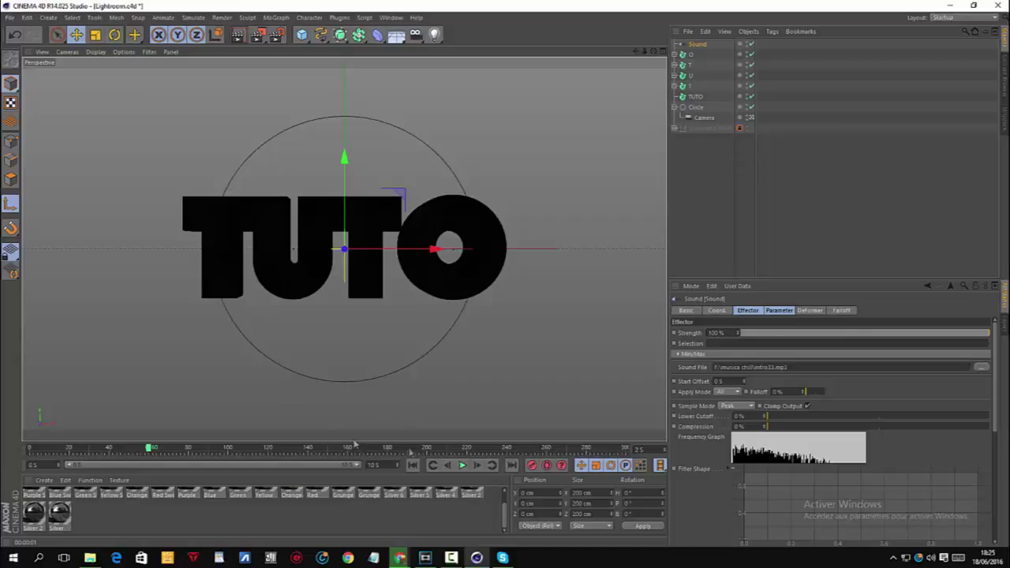
Step: Set the animation unit to Seconds in the unit preferences
{"action": "left_click", "coordinate": [11, 18]}
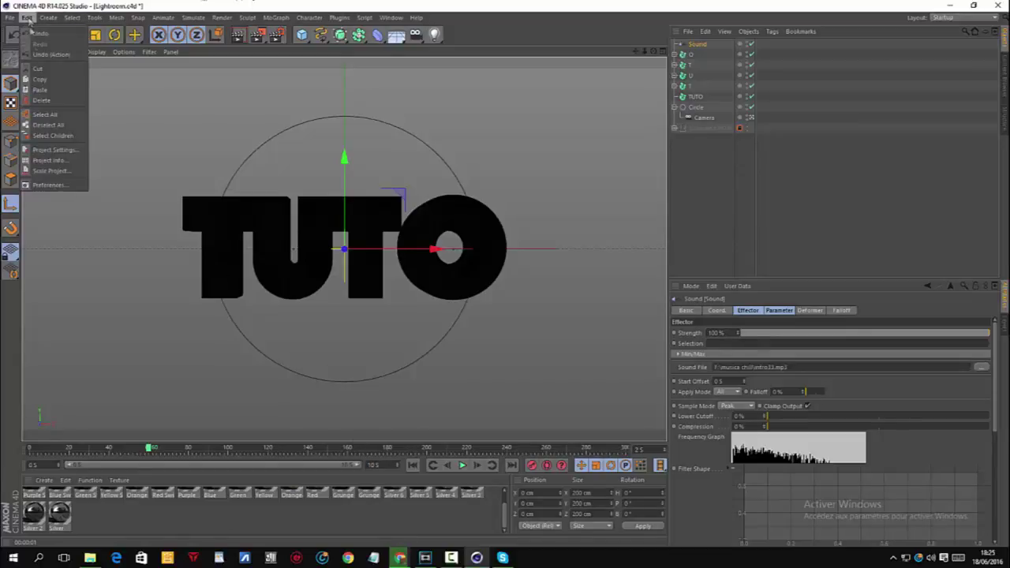
{"action": "left_click", "coordinate": [41, 184]}
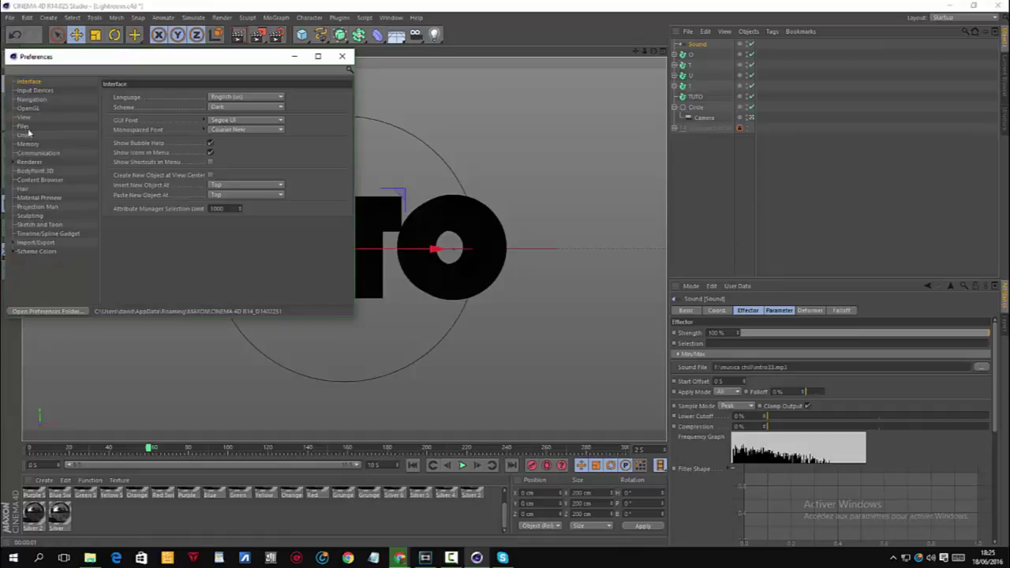
{"action": "left_click", "coordinate": [27, 135]}
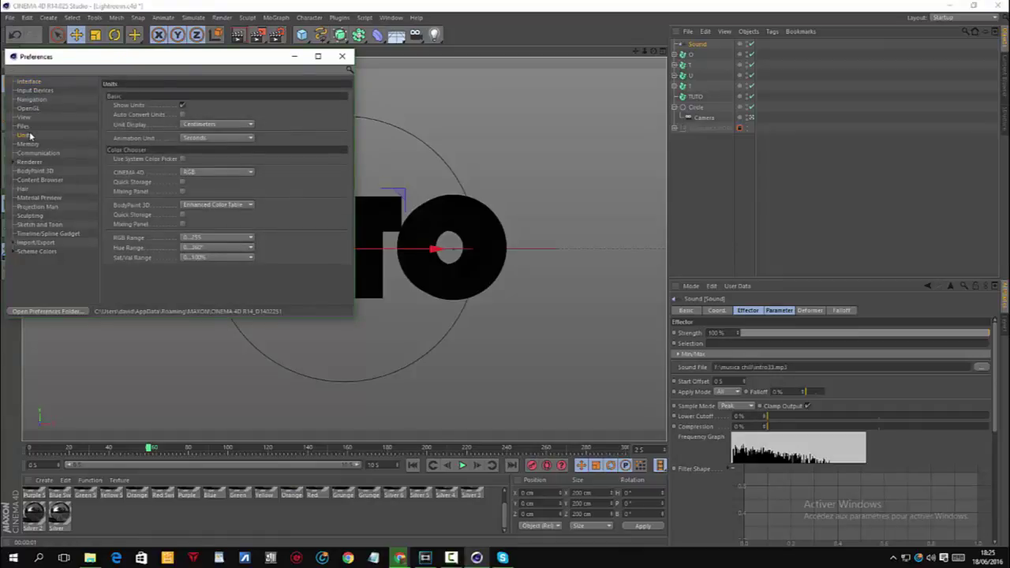
{"action": "left_click", "coordinate": [202, 137]}
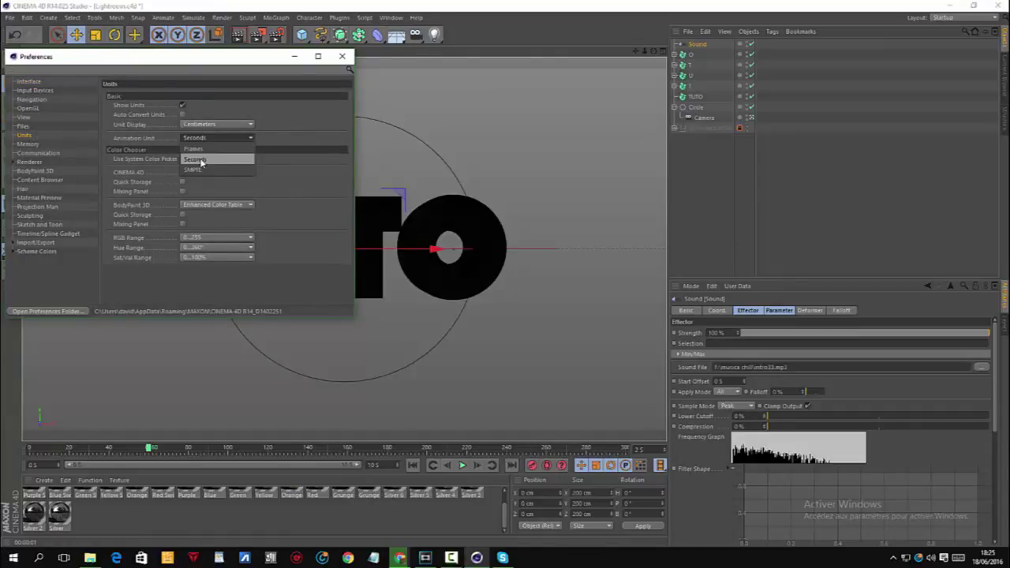
{"action": "left_click", "coordinate": [202, 161]}
Step: Look through the interface colors under Scheme Colors in the preferences and close the preferences
{"action": "left_click", "coordinate": [37, 252]}
{"action": "left_click", "coordinate": [14, 252]}
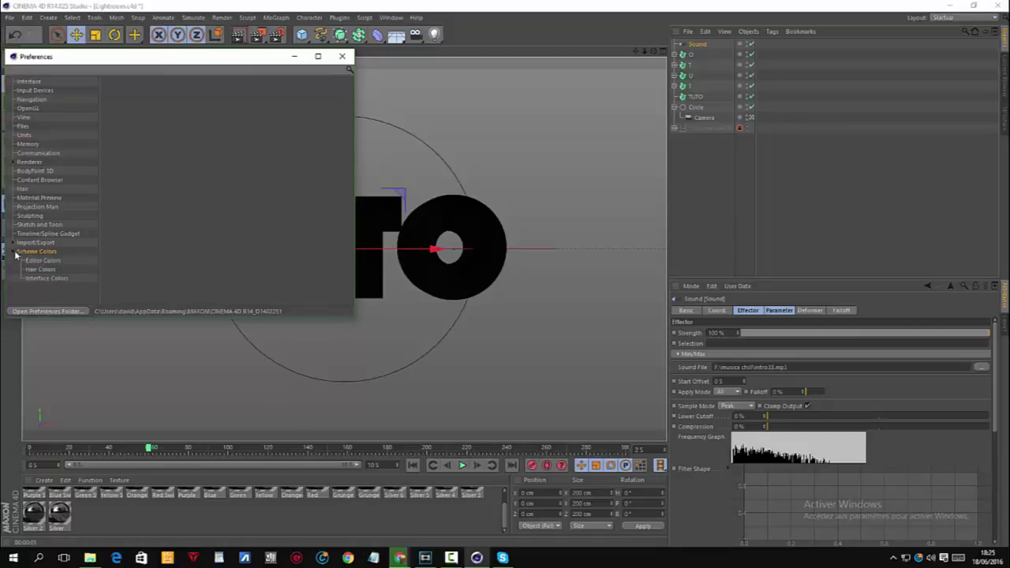
{"action": "left_click", "coordinate": [46, 278]}
{"action": "scroll", "coordinate": [150, 165], "scroll_direction": "down", "scroll_amount": 5}
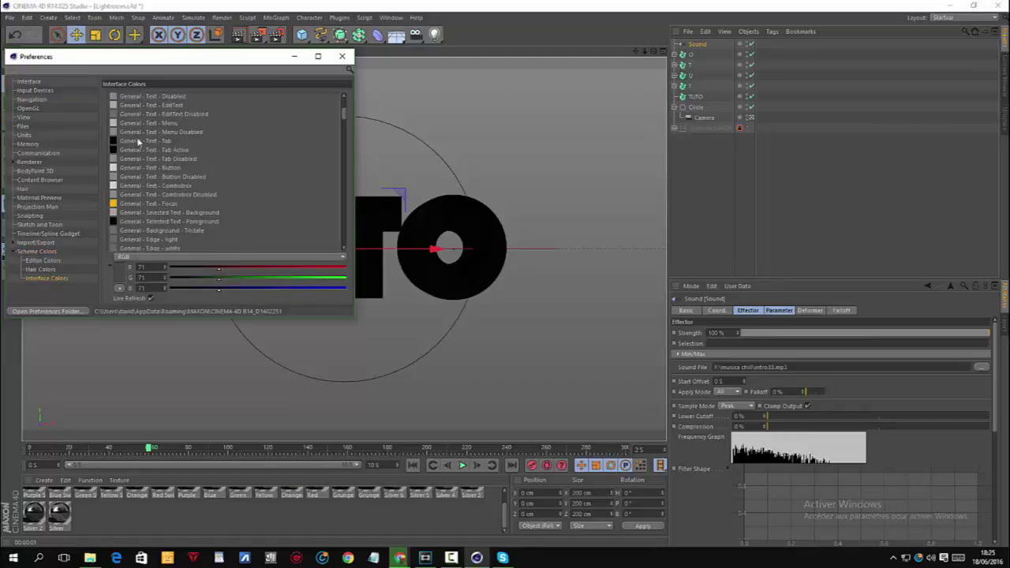
{"action": "scroll", "coordinate": [150, 166], "scroll_direction": "down", "scroll_amount": 5}
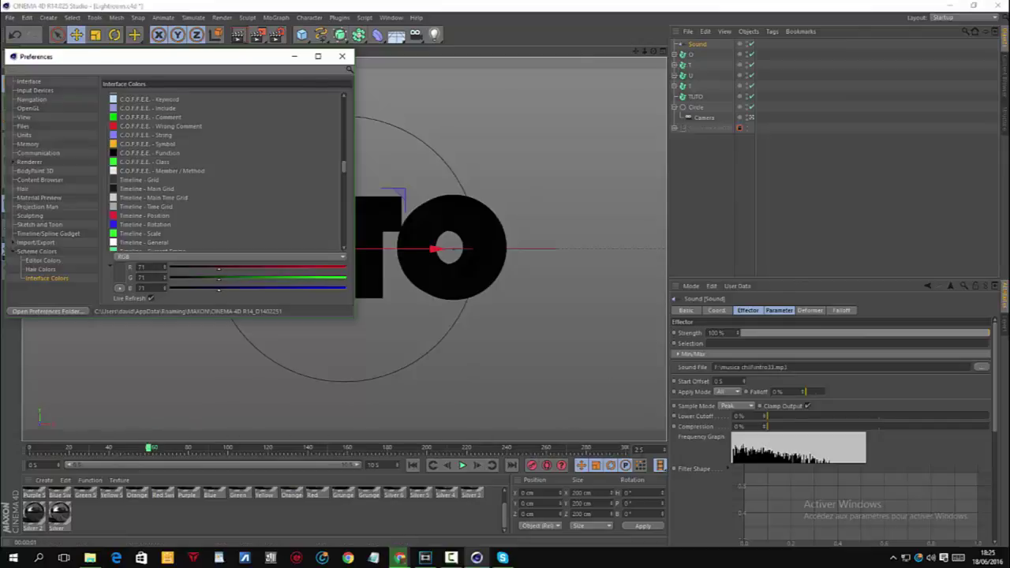
{"action": "left_click", "coordinate": [342, 56]}
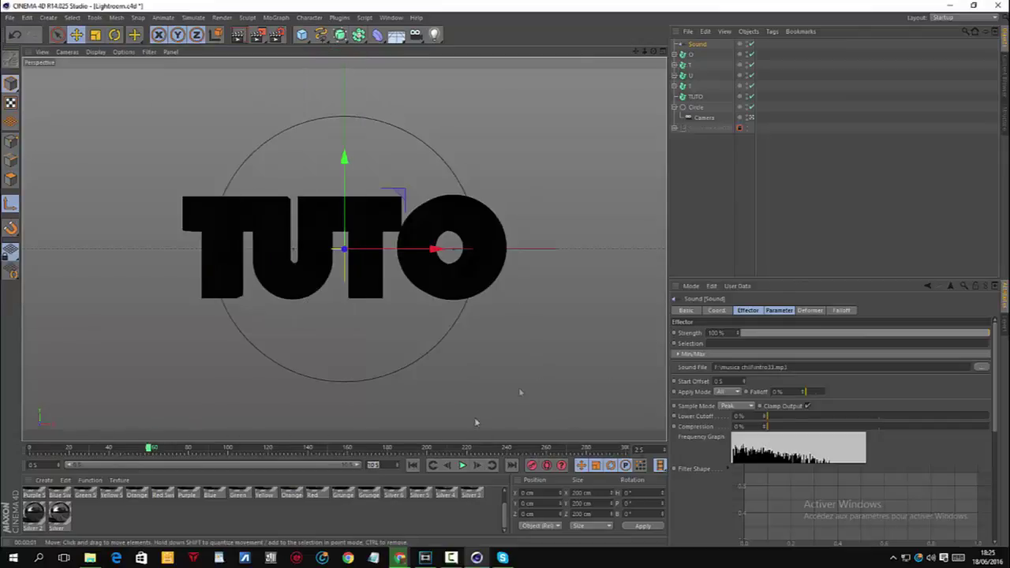
Step: Replay the opening of the music up to the beat near frame 60 and return the playhead to frame 0
{"action": "double_click", "coordinate": [374, 464]}
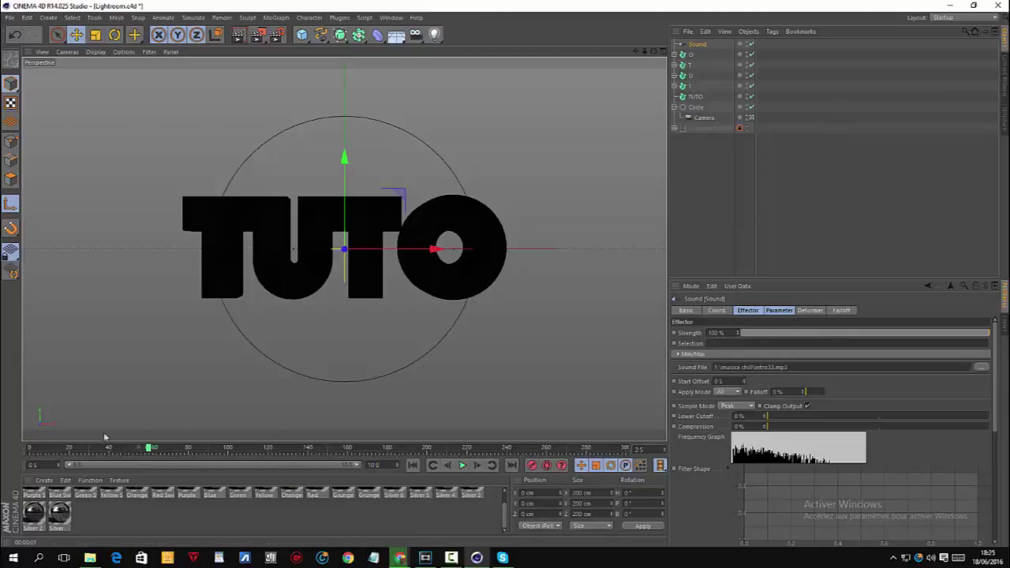
{"action": "left_click_drag", "start_coordinate": [137, 448], "coordinate": [30, 447]}
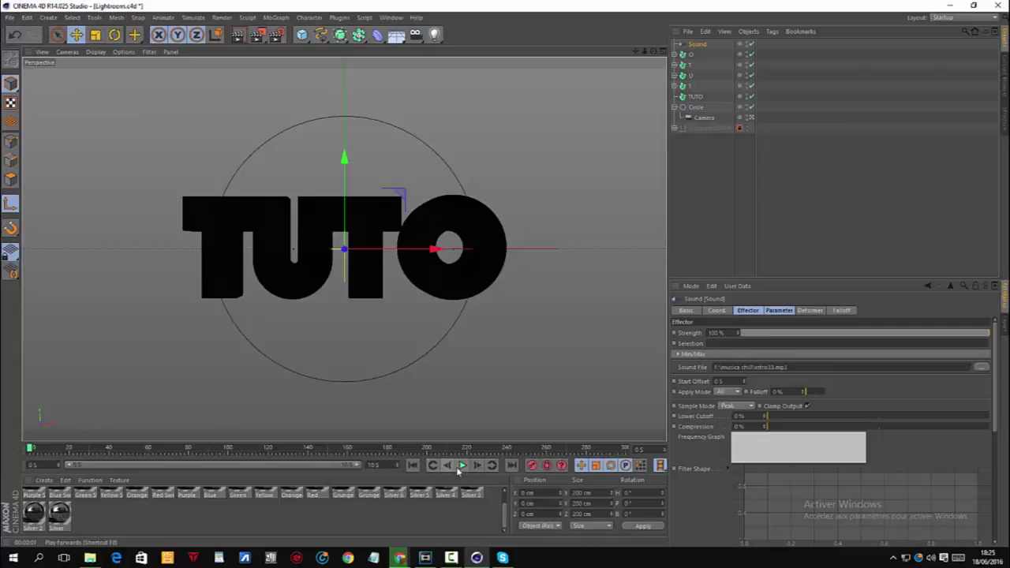
{"action": "left_click_drag", "start_coordinate": [51, 451], "coordinate": [149, 448]}
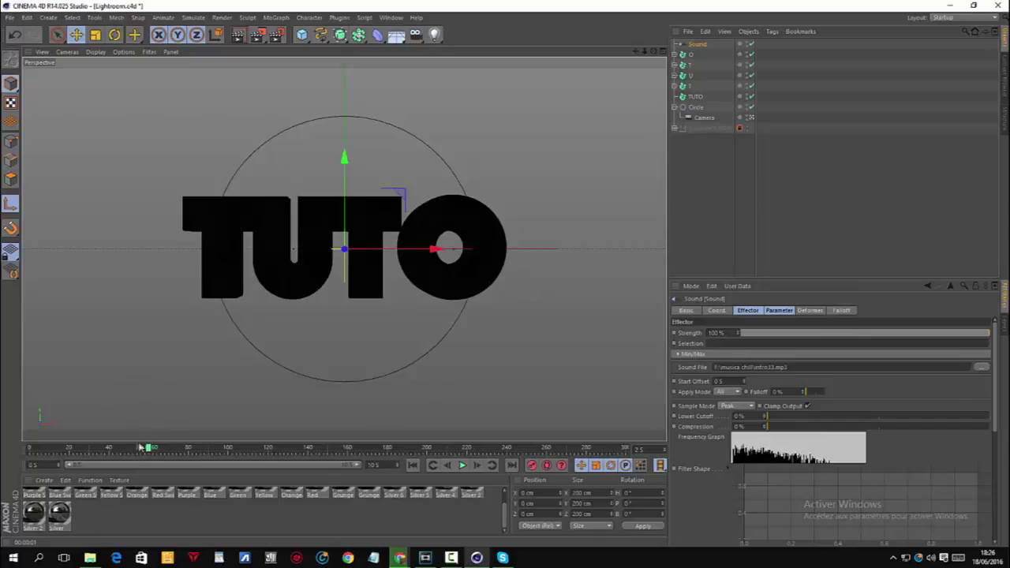
{"action": "left_click_drag", "start_coordinate": [141, 447], "coordinate": [30, 447]}
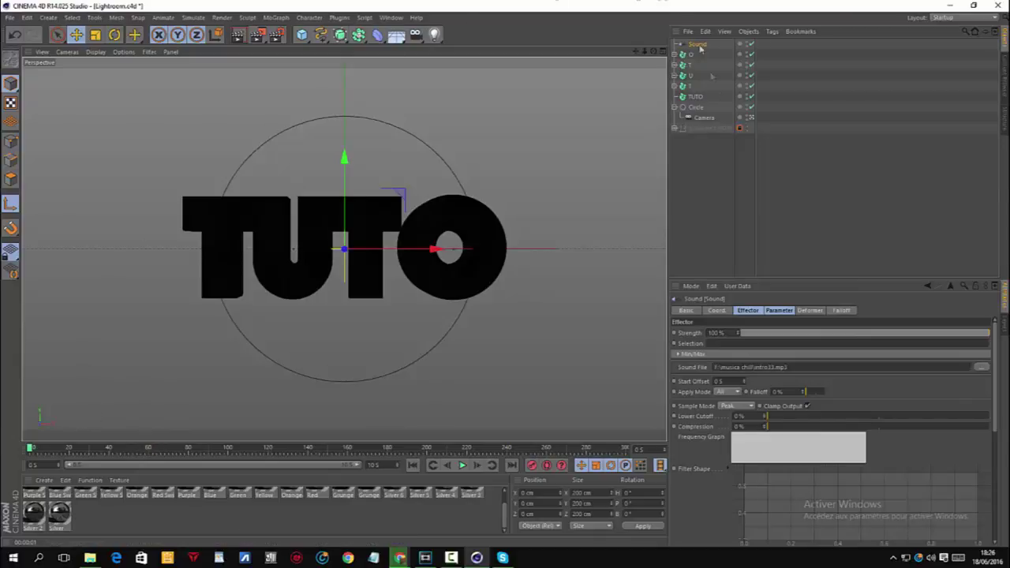
Step: Rotate the circle carrying the camera to about H 112°, P 0.3°, B -72.5° and record a keyframe at frame 0
{"action": "left_click", "coordinate": [695, 108]}
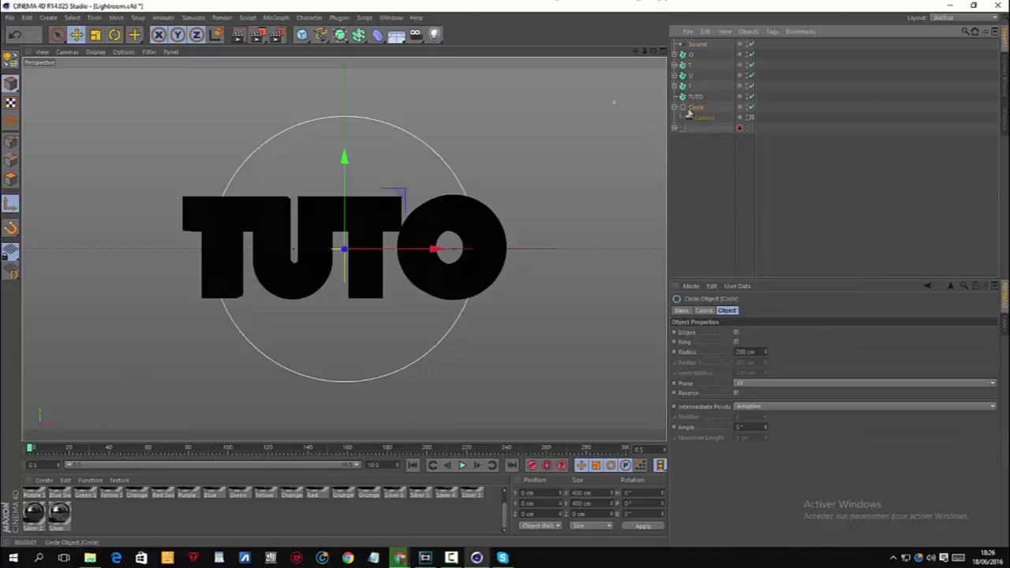
{"action": "left_click", "coordinate": [115, 34]}
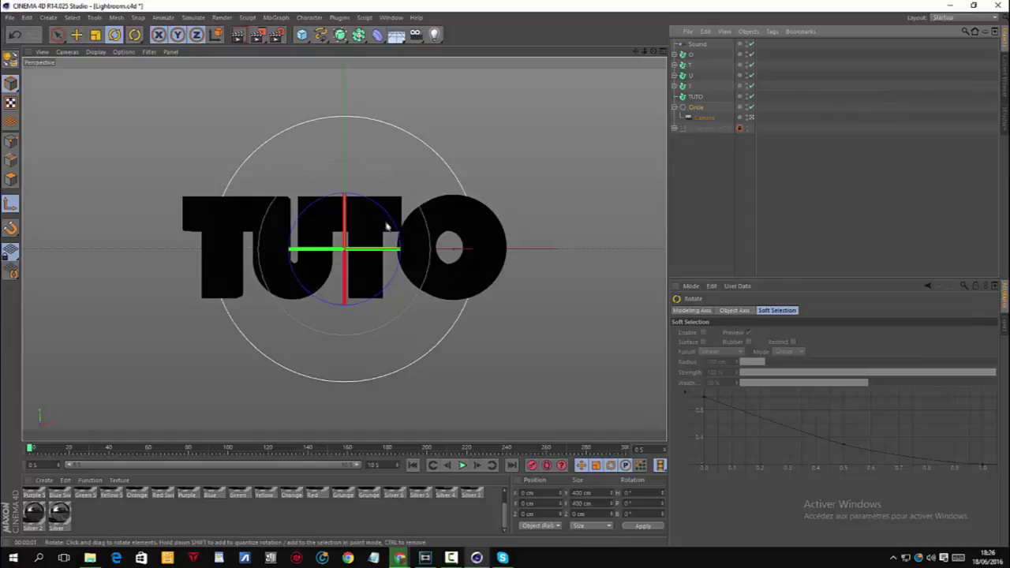
{"action": "left_click_drag", "start_coordinate": [382, 243], "coordinate": [393, 225]}
{"action": "left_click", "coordinate": [14, 34]}
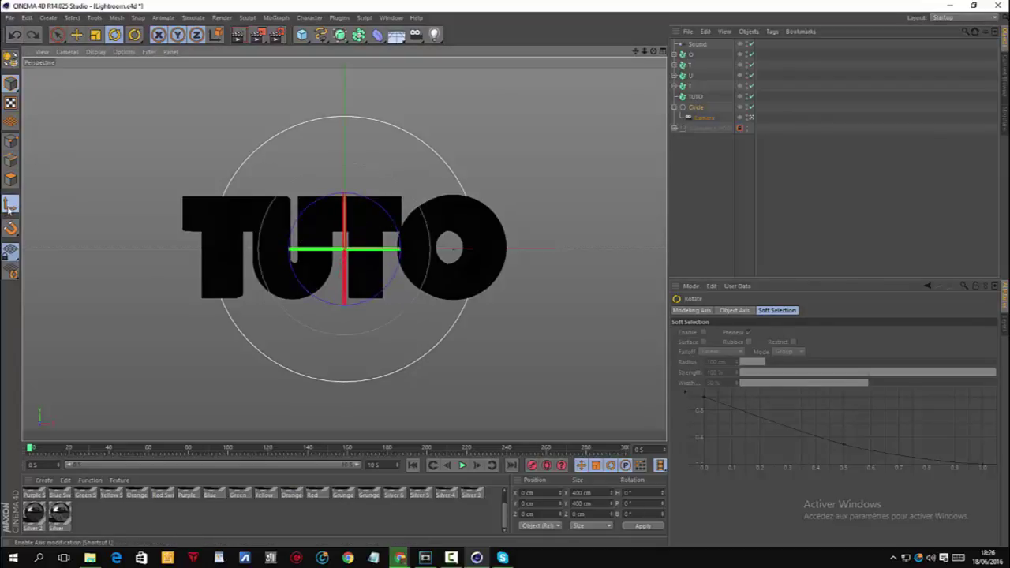
{"action": "mouse_move", "coordinate": [388, 214]}
{"action": "left_mouse_down"}
{"action": "mouse_move", "coordinate": [397, 236]}
{"action": "mouse_move", "coordinate": [341, 229]}
{"action": "mouse_move", "coordinate": [379, 281]}
{"action": "mouse_move", "coordinate": [367, 272]}
{"action": "mouse_move", "coordinate": [353, 286]}
{"action": "mouse_move", "coordinate": [384, 311]}
{"action": "mouse_move", "coordinate": [383, 275]}
{"action": "mouse_move", "coordinate": [457, 264]}
{"action": "left_mouse_up"}
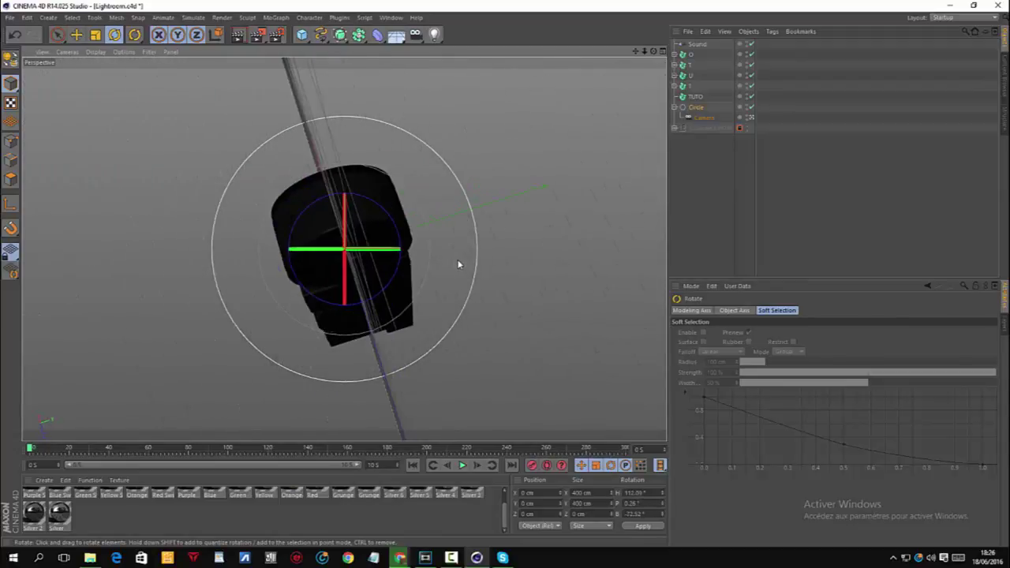
{"action": "left_click", "coordinate": [531, 466]}
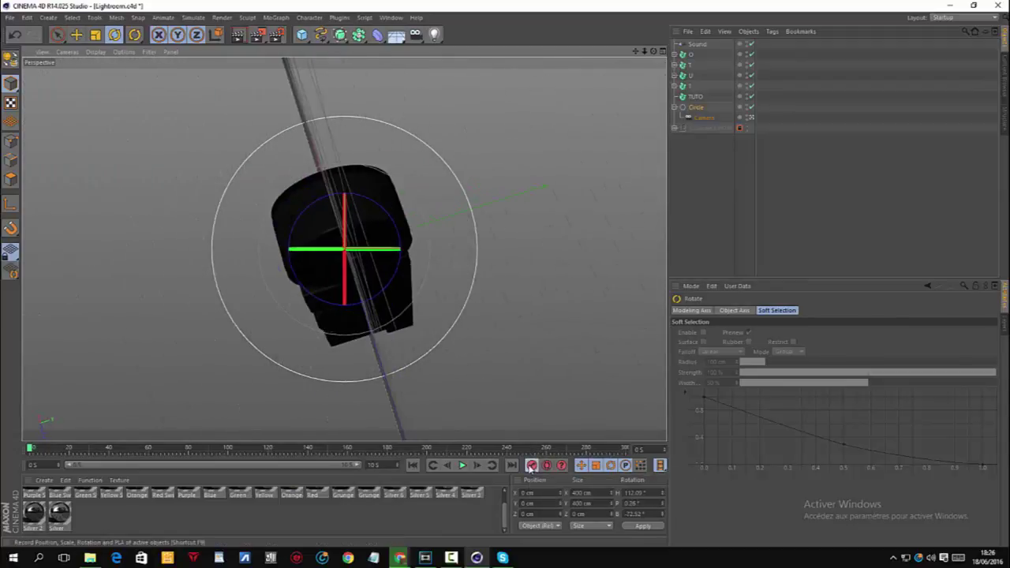
Step: Keyframe the circle's rotation at about H 105.5°, P 7.8°, B -87.4° on frame 55 and H -17.3°, P -42.2°, B -374.5° on frame 60
{"action": "left_click_drag", "start_coordinate": [30, 449], "coordinate": [139, 448]}
{"action": "left_click_drag", "start_coordinate": [367, 226], "coordinate": [383, 208]}
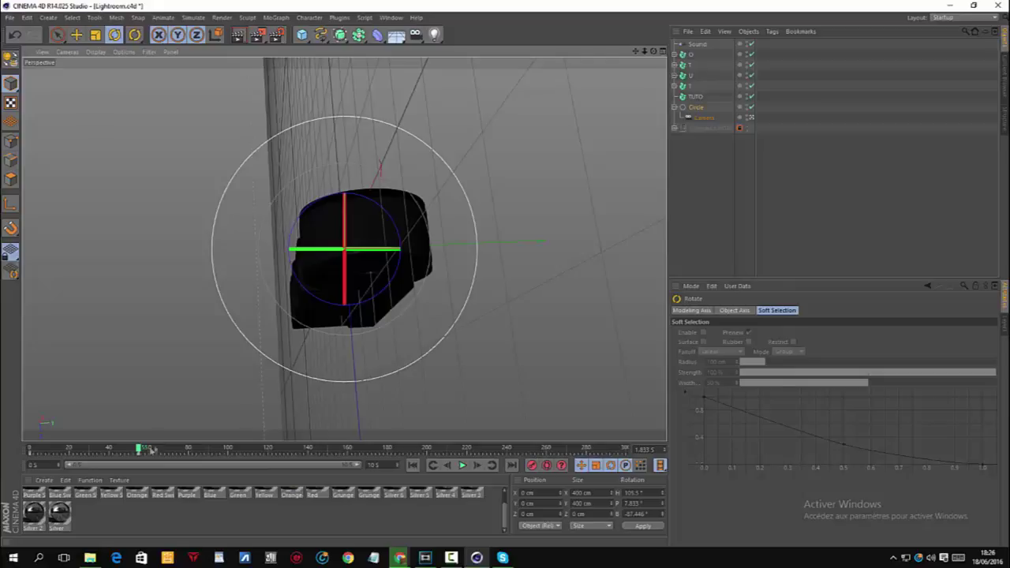
{"action": "left_click_drag", "start_coordinate": [140, 450], "coordinate": [146, 450]}
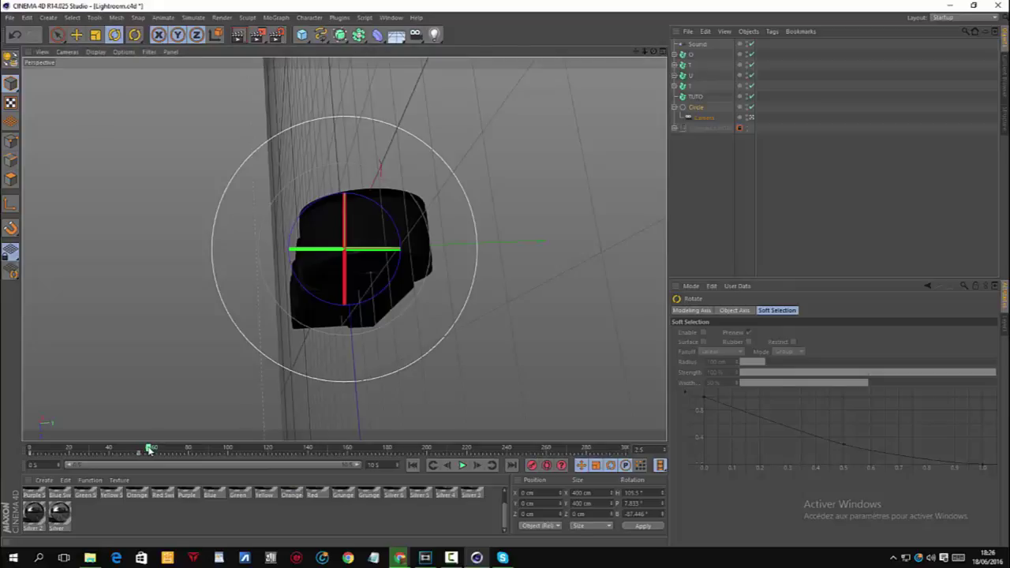
{"action": "left_click_drag", "start_coordinate": [383, 207], "coordinate": [351, 261]}
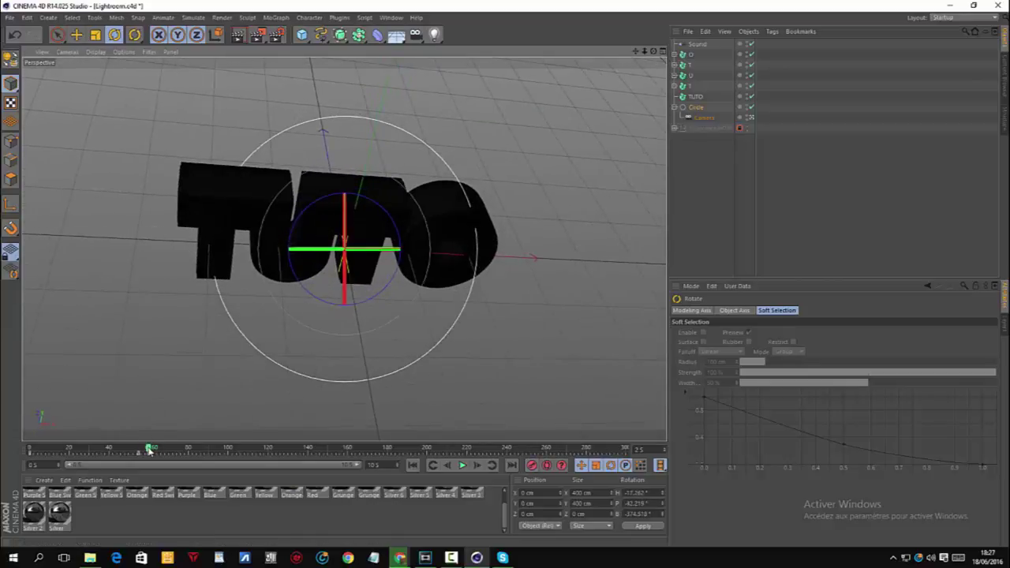
Step: Play the animation repeatedly from frame 0 to check the camera move against the first beat and locate the following beat
{"action": "left_click_drag", "start_coordinate": [149, 451], "coordinate": [32, 450]}
{"action": "left_click", "coordinate": [462, 465]}
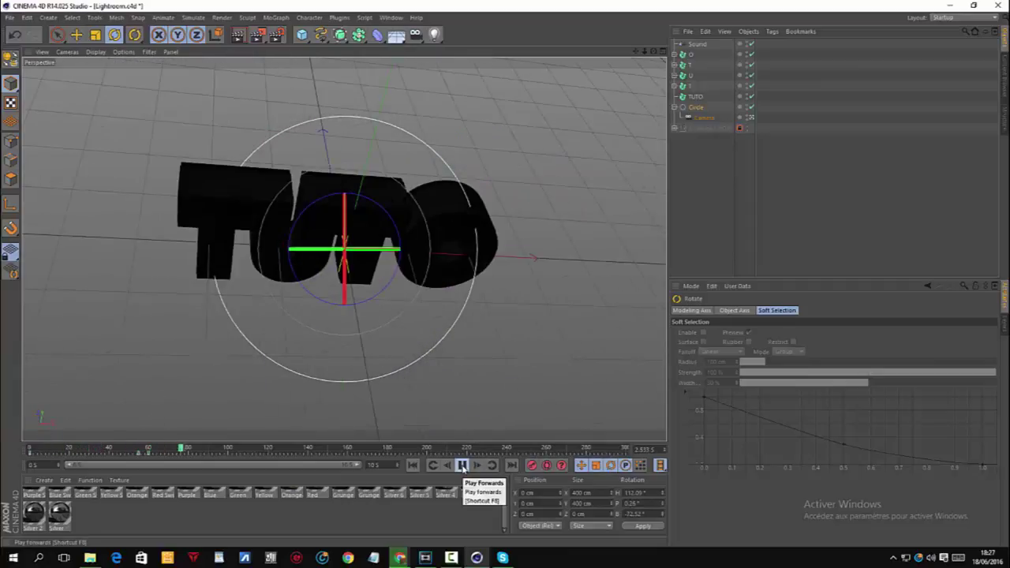
{"action": "left_click", "coordinate": [462, 464]}
{"action": "left_click_drag", "start_coordinate": [261, 450], "coordinate": [30, 464]}
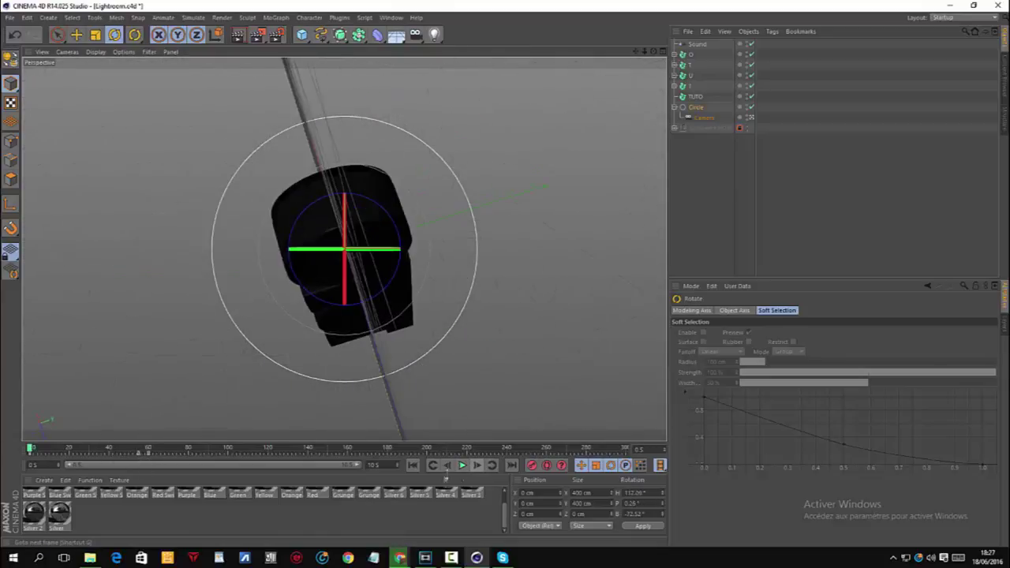
{"action": "left_click", "coordinate": [461, 465]}
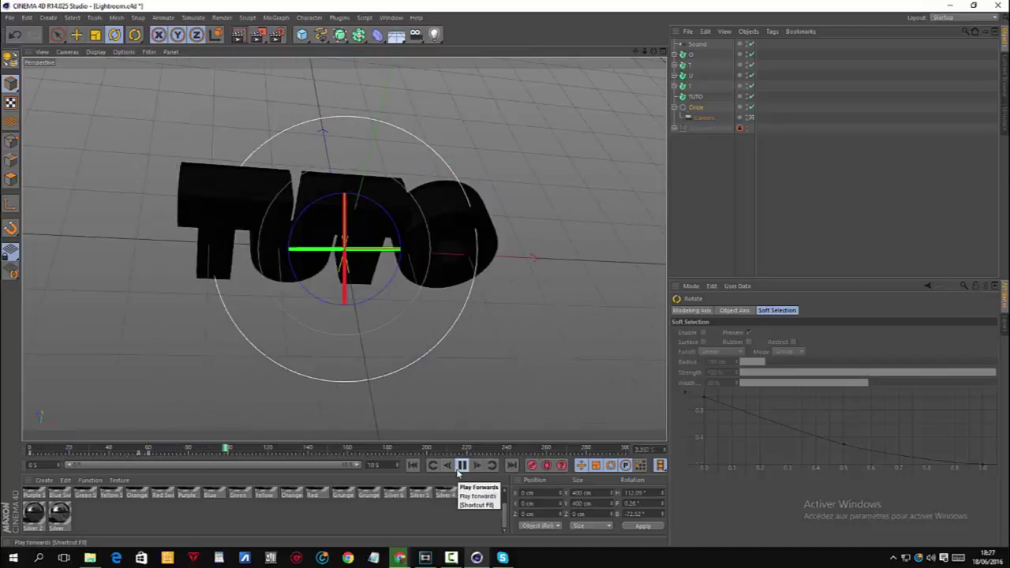
{"action": "left_click", "coordinate": [460, 466]}
{"action": "left_click", "coordinate": [411, 464]}
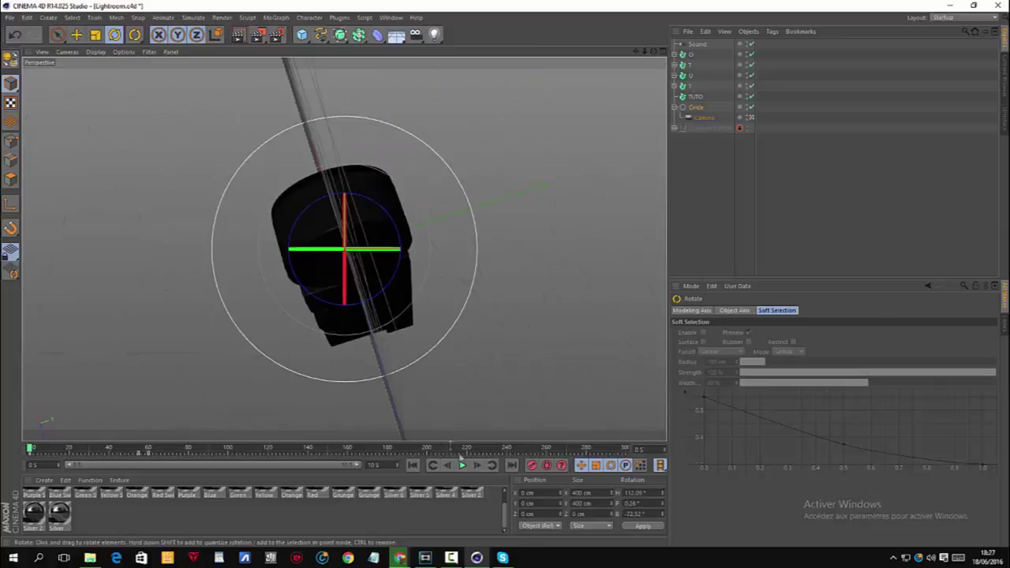
{"action": "left_click", "coordinate": [464, 465]}
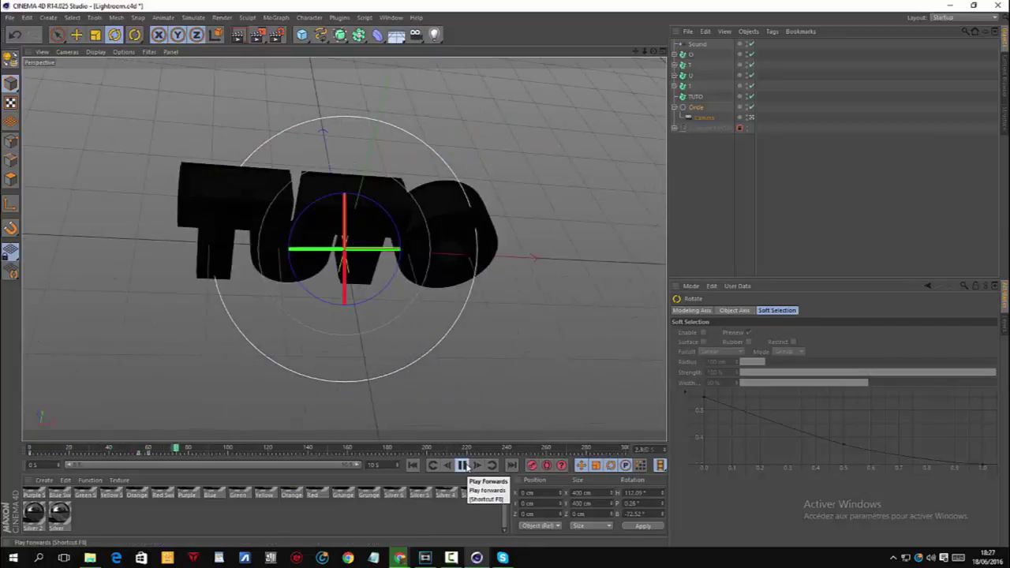
{"action": "left_click", "coordinate": [464, 465]}
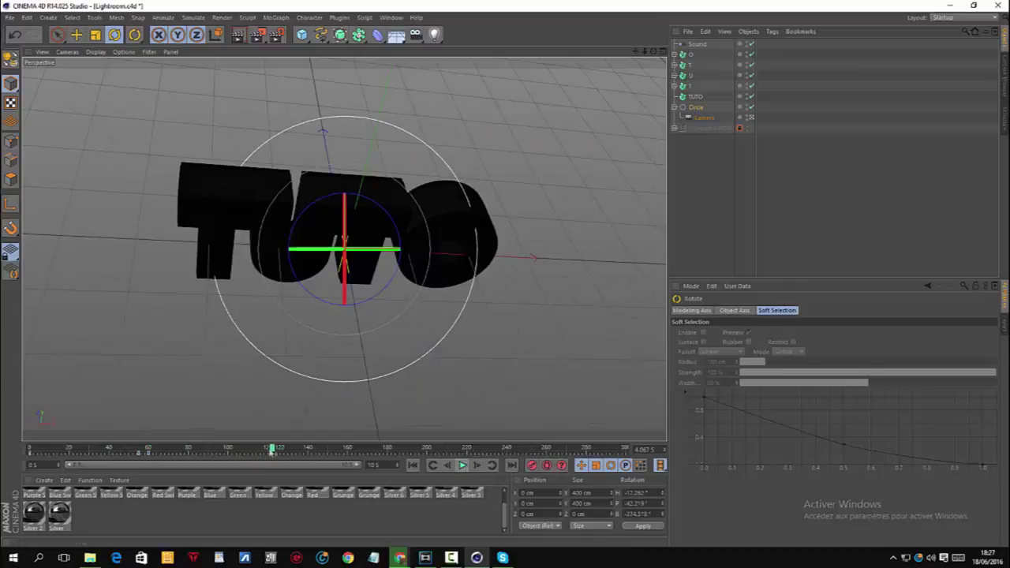
{"action": "left_click", "coordinate": [464, 465]}
Step: Record circle rotation keyframes at frames 110 and 115, with about H 27.6°, P -23.8°, B -237° at frame 115
{"action": "left_click_drag", "start_coordinate": [396, 229], "coordinate": [355, 254]}
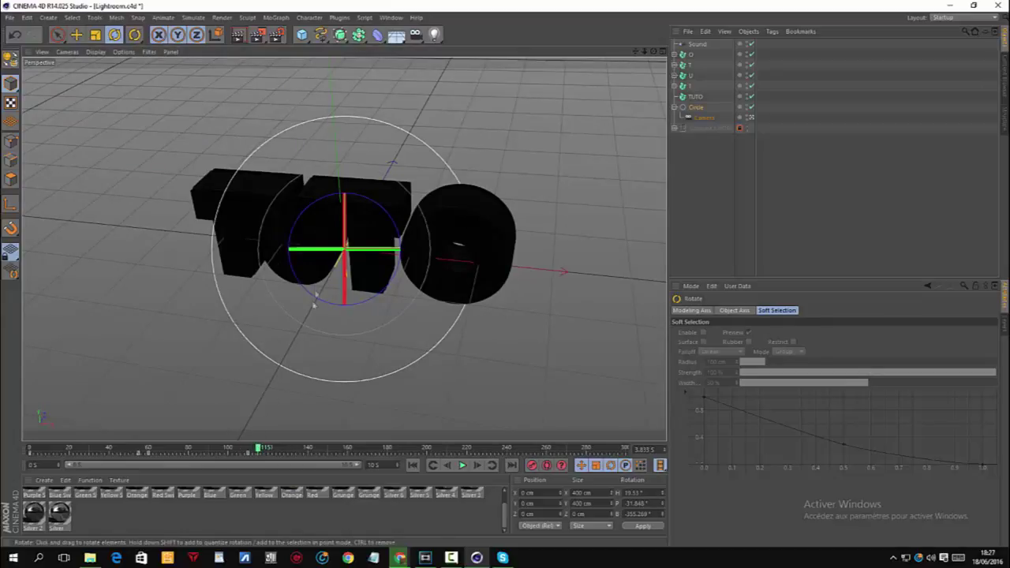
{"action": "left_click_drag", "start_coordinate": [345, 273], "coordinate": [294, 289]}
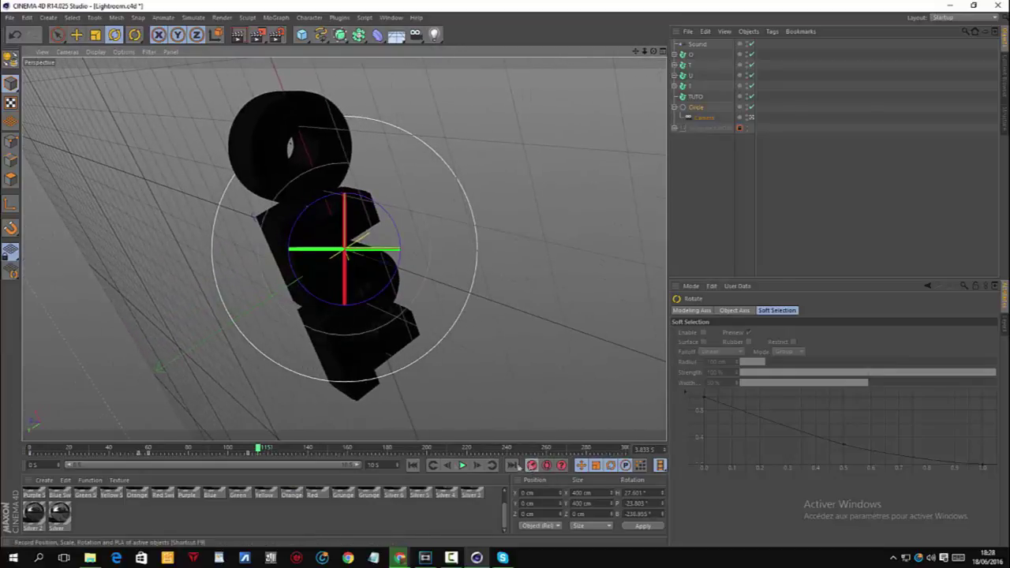
Step: Play the animation from frame 0 and replay the section around frame 110 to check the second camera move against the music
{"action": "left_click_drag", "start_coordinate": [258, 448], "coordinate": [30, 448]}
{"action": "left_click", "coordinate": [463, 465]}
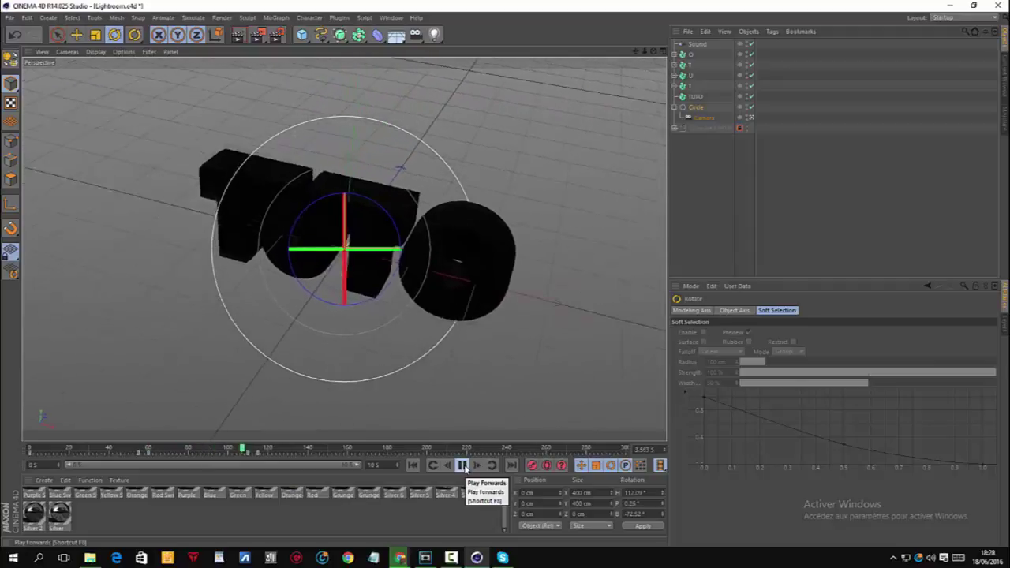
{"action": "left_click", "coordinate": [463, 465]}
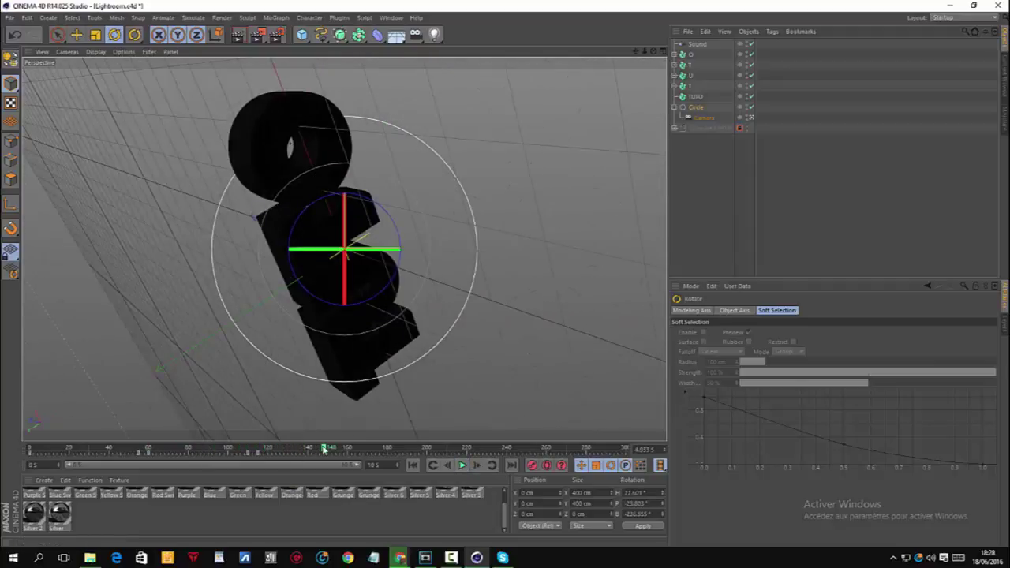
{"action": "left_click_drag", "start_coordinate": [323, 448], "coordinate": [243, 448]}
{"action": "left_click", "coordinate": [463, 465]}
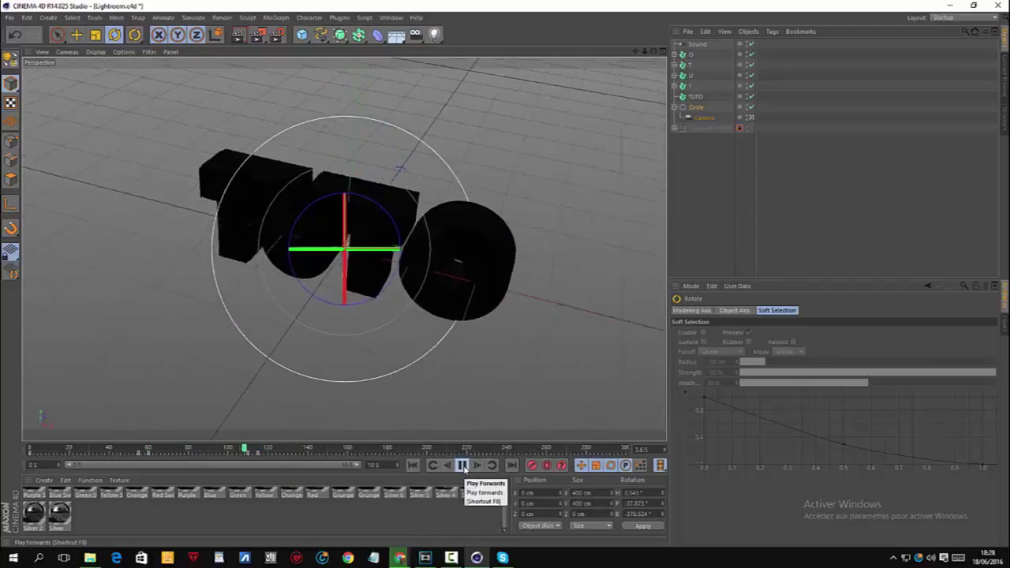
{"action": "left_click", "coordinate": [463, 465]}
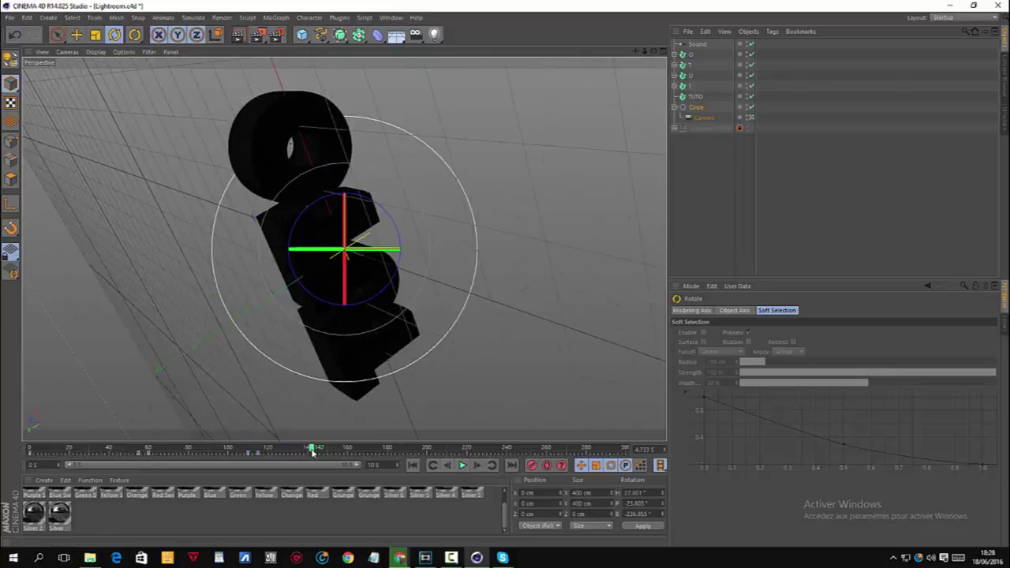
{"action": "left_click_drag", "start_coordinate": [312, 449], "coordinate": [176, 448]}
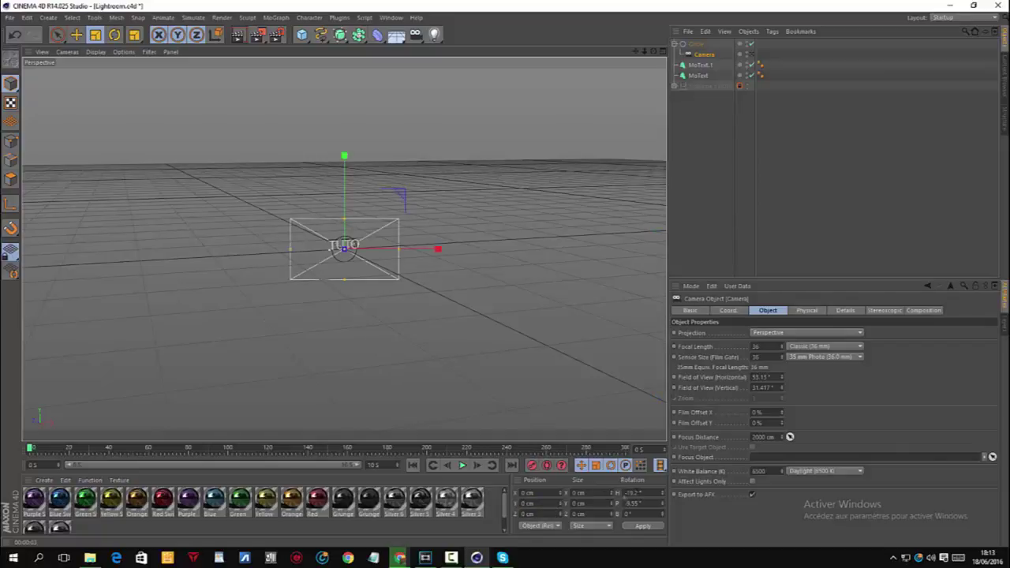
Step: Set the camera's heading and pitch rotation to 0° and check the view through the camera
{"action": "type", "text": "0"}
{"action": "key", "text": "Return"}
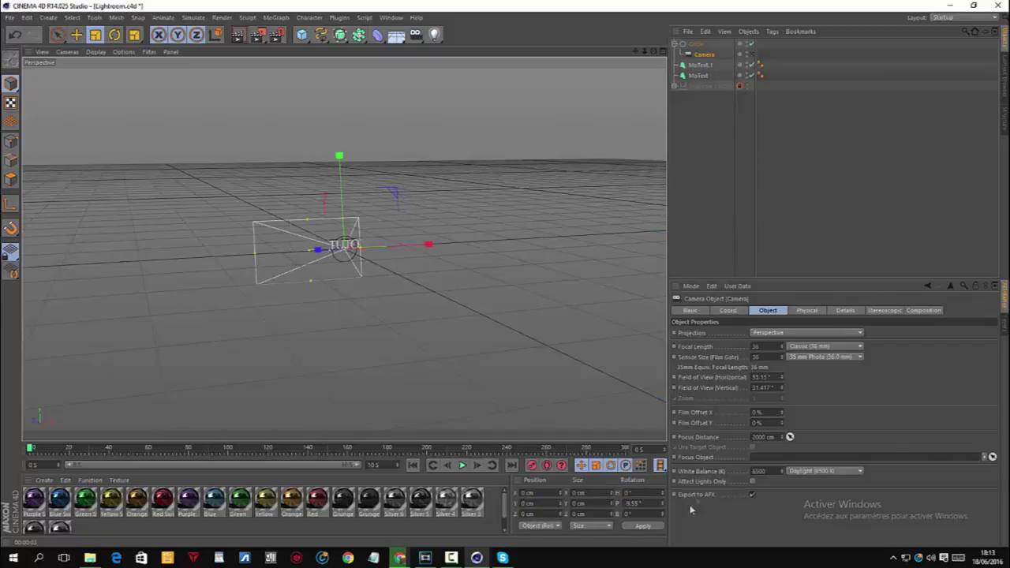
{"action": "type", "text": "0"}
{"action": "key", "text": "Return"}
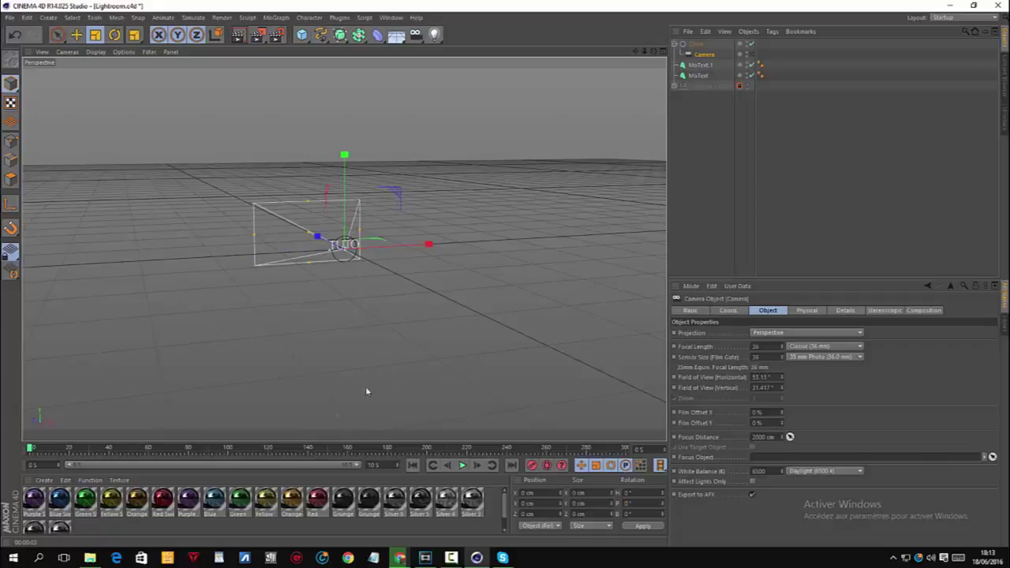
{"action": "left_click", "coordinate": [751, 54]}
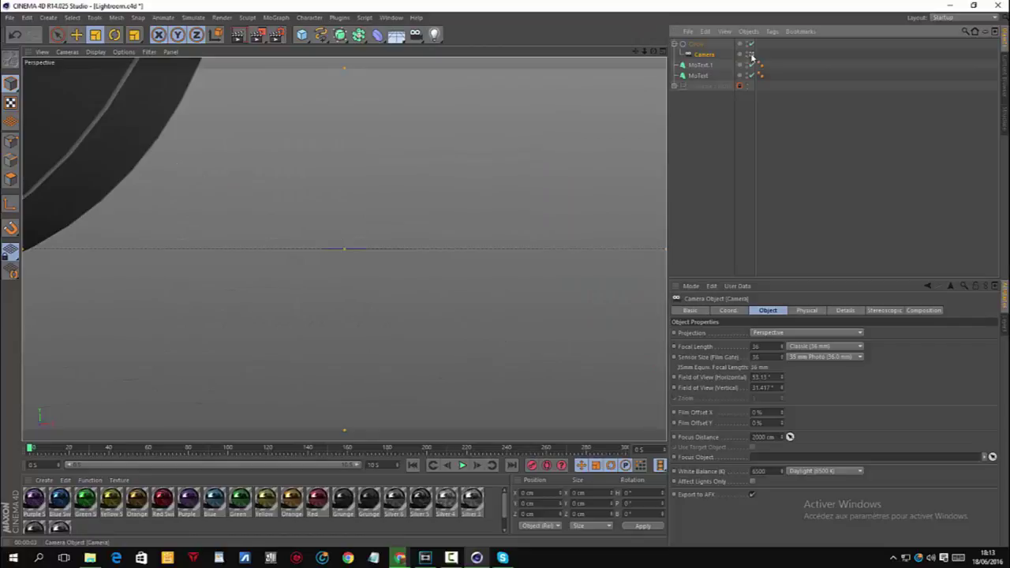
{"action": "left_click", "coordinate": [751, 54]}
Step: Move the camera back along its Z axis to about -970 cm, in front of the TUTO text
{"action": "left_click_drag", "start_coordinate": [643, 51], "coordinate": [600, 57]}
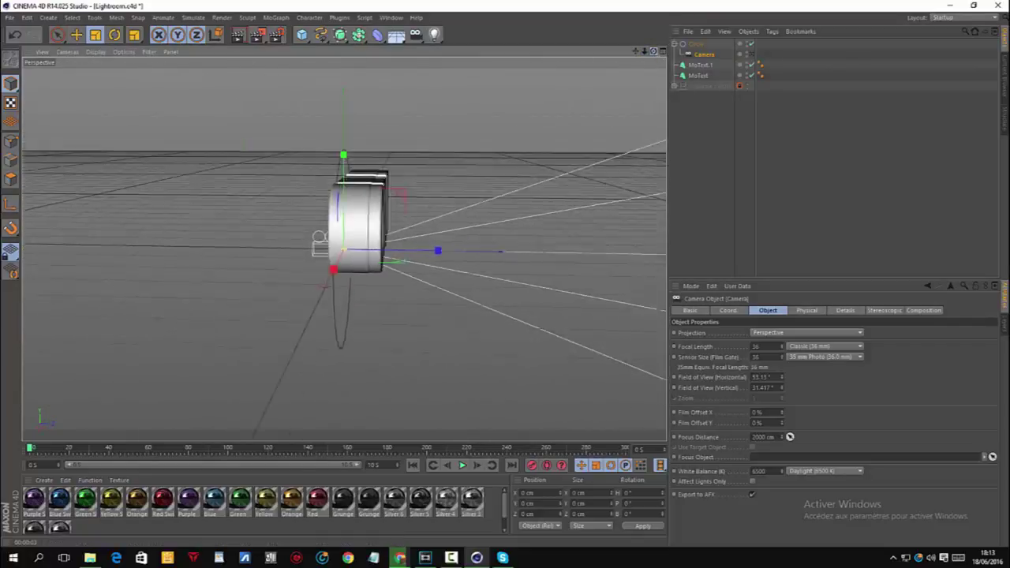
{"action": "left_click", "coordinate": [75, 35]}
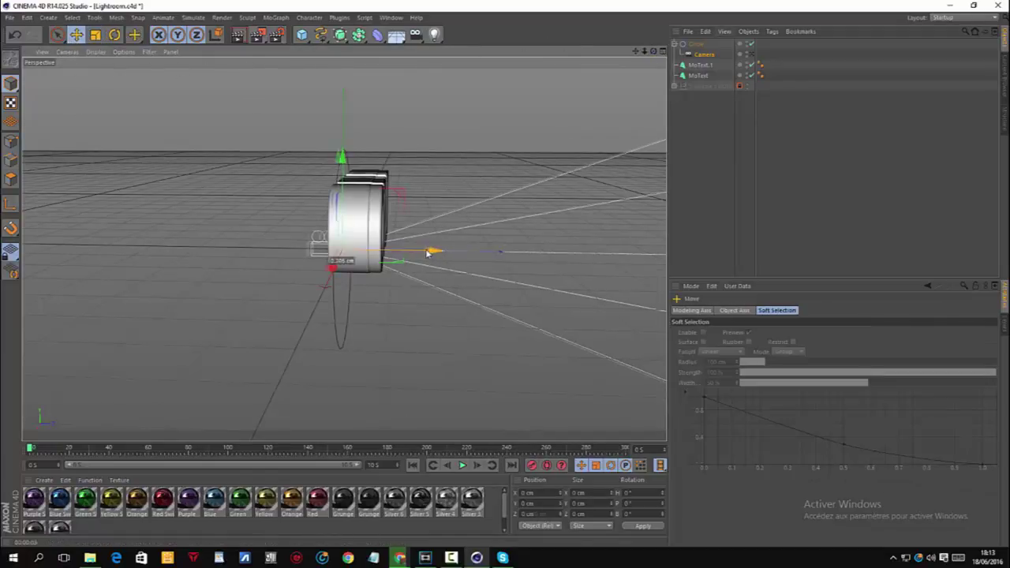
{"action": "left_click_drag", "start_coordinate": [421, 254], "coordinate": [32, 245]}
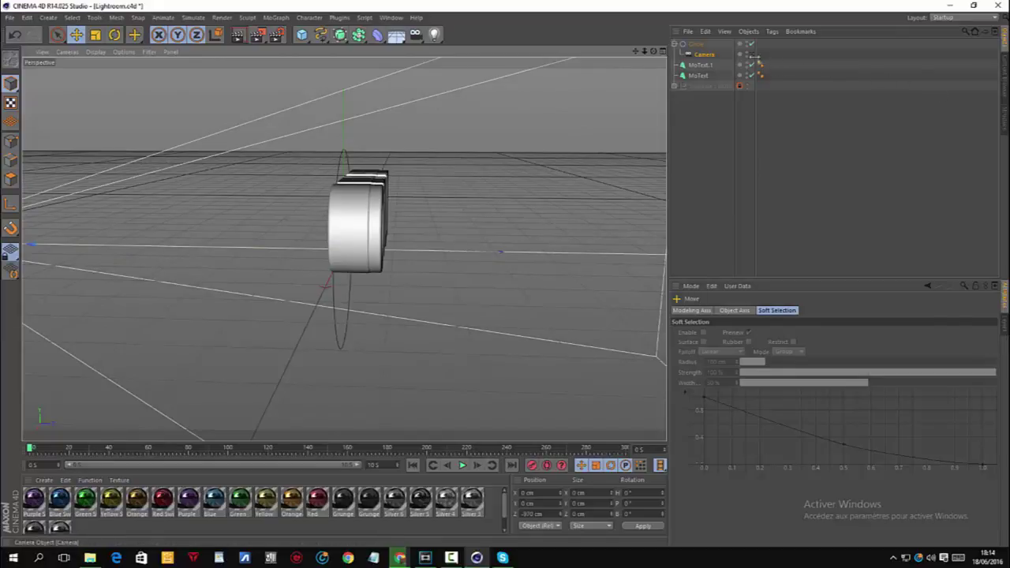
Step: Look through the camera and lower both MoText objects together along Y to -70 cm so TUTO is centred in the circle
{"action": "left_click", "coordinate": [751, 54]}
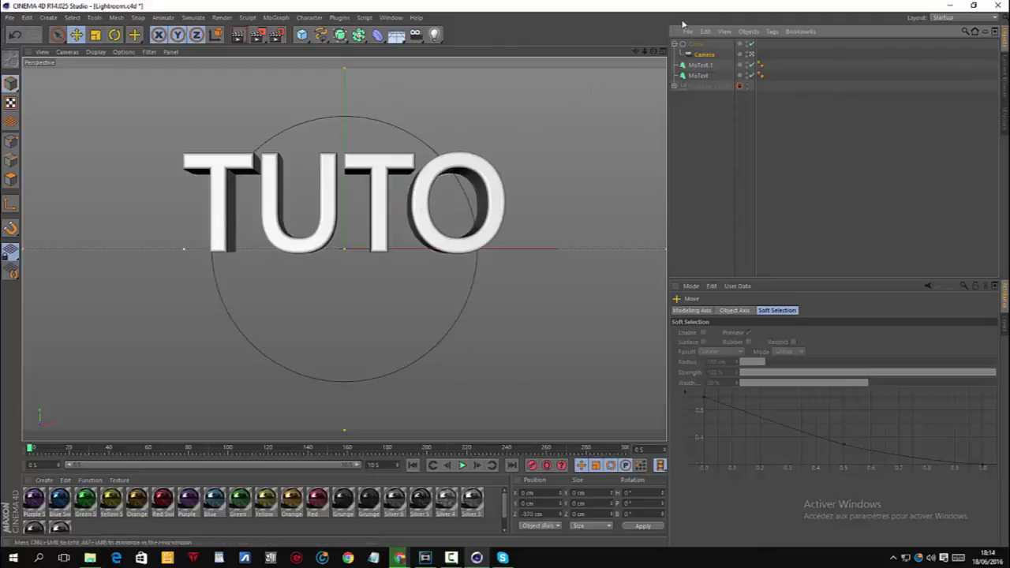
{"action": "left_click", "coordinate": [701, 48]}
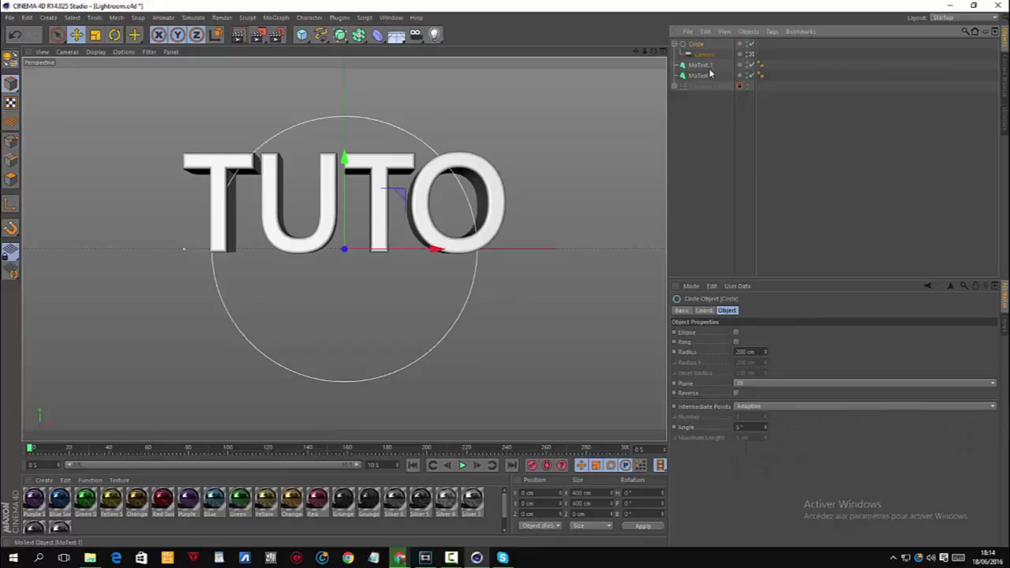
{"action": "left_click", "coordinate": [701, 66]}
{"action": "left_click", "coordinate": [701, 76], "text": "ctrl"}
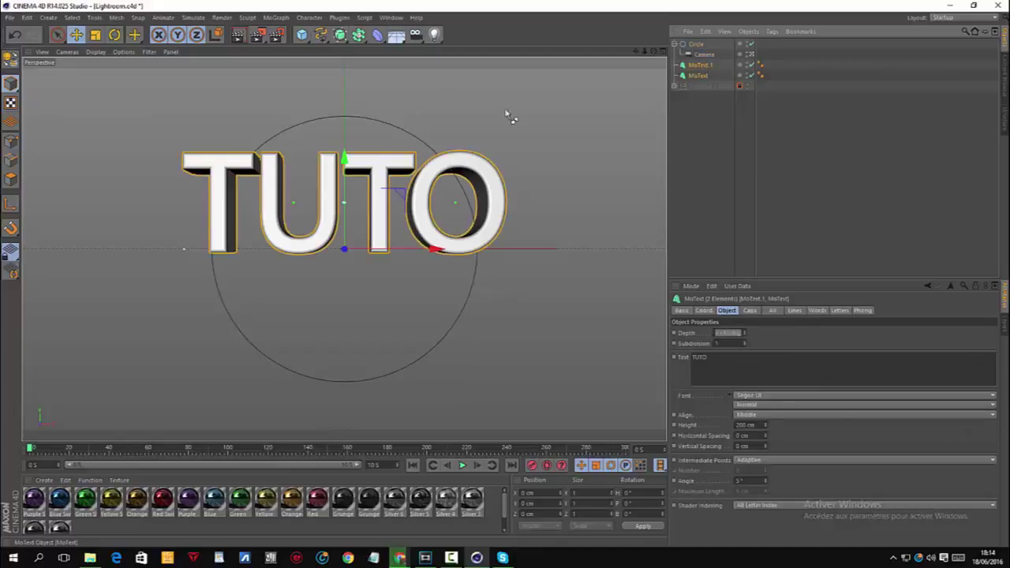
{"action": "left_click_drag", "start_coordinate": [347, 163], "coordinate": [359, 208]}
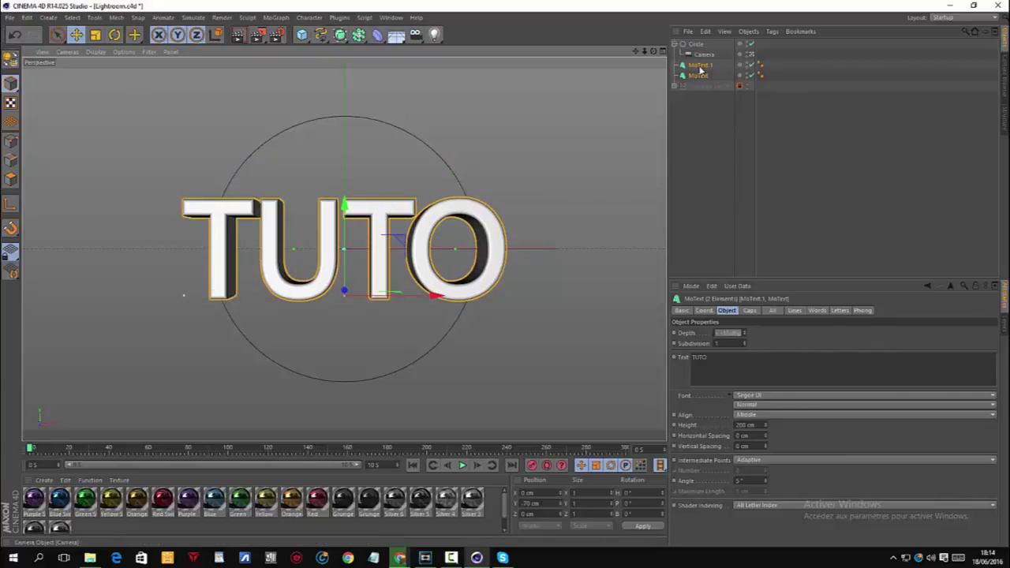
Step: Leave the camera view, move MoText.1 along its Z axis to 10 cm, and return to the camera view
{"action": "left_click", "coordinate": [746, 54]}
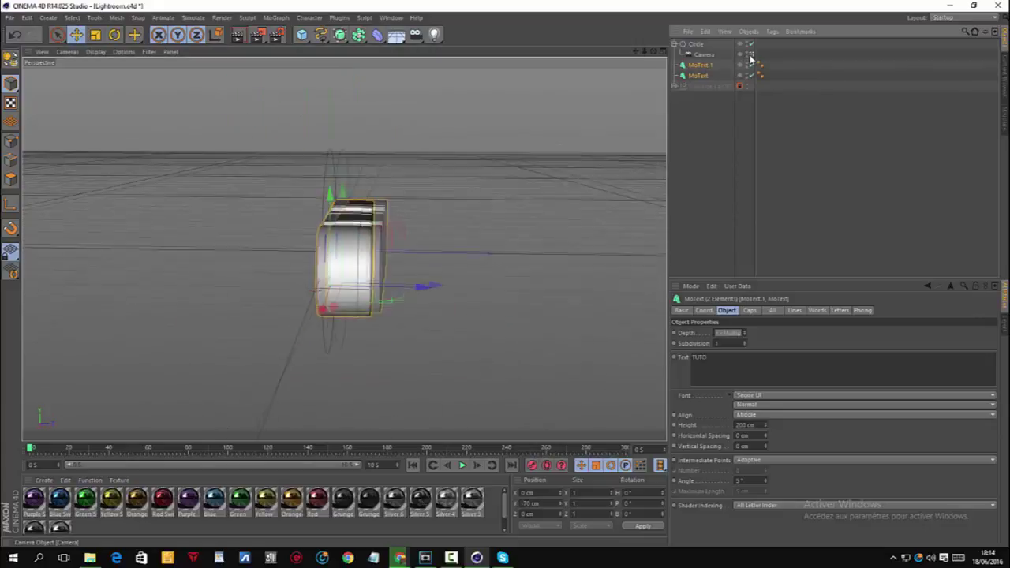
{"action": "left_click", "coordinate": [706, 66]}
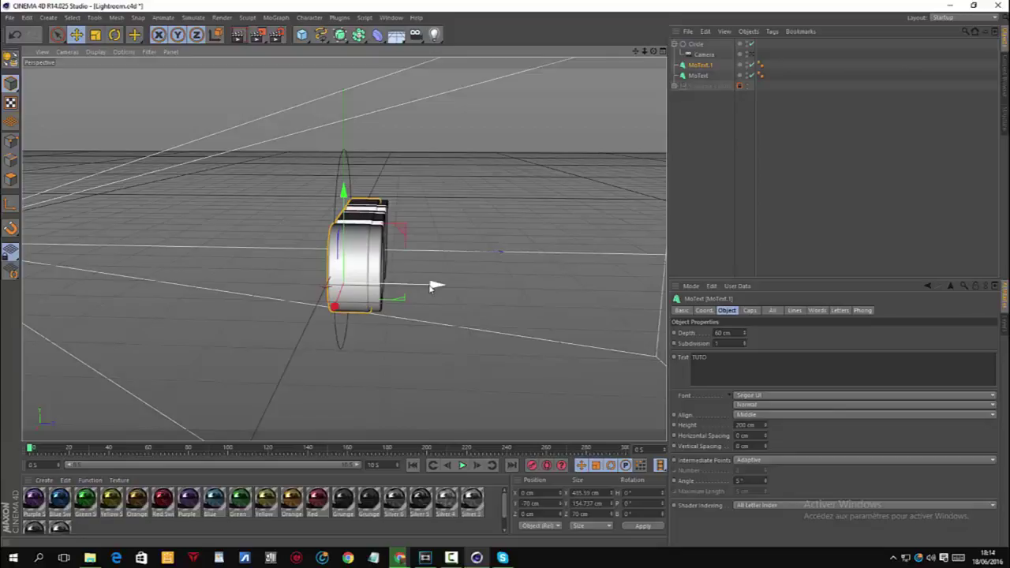
{"action": "left_click_drag", "start_coordinate": [433, 286], "coordinate": [436, 289]}
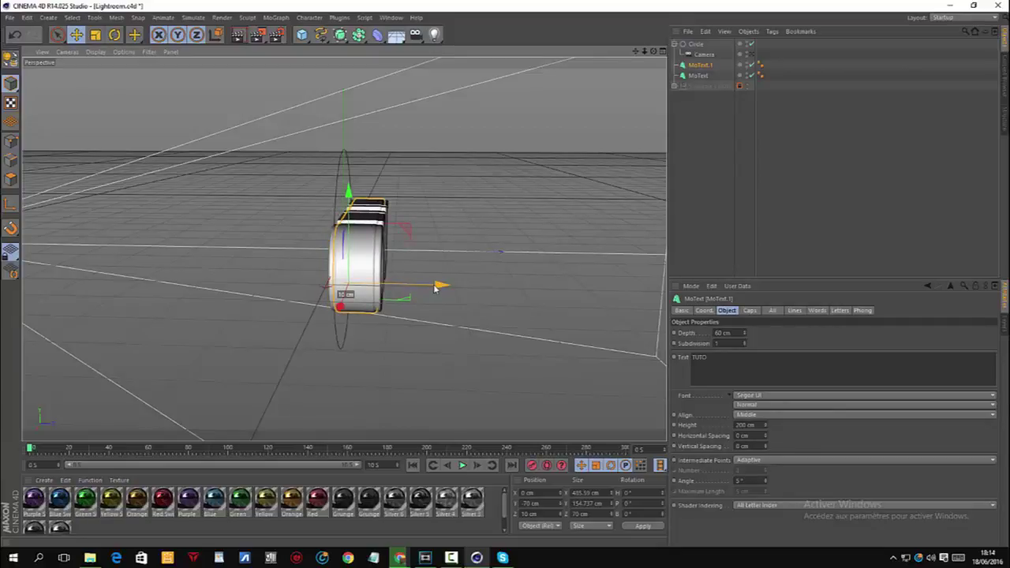
{"action": "left_click", "coordinate": [750, 55]}
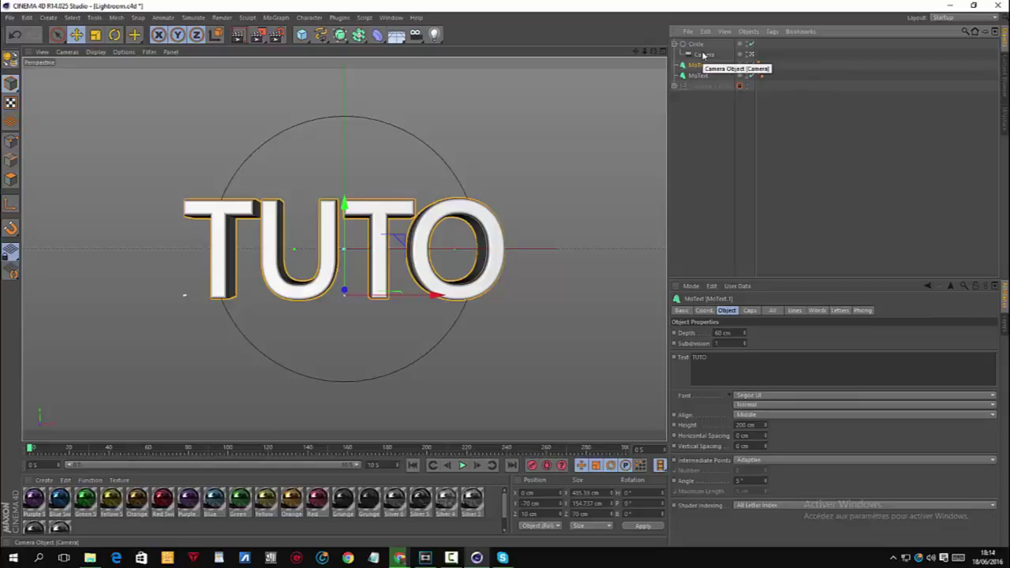
Step: Change the font of both MoText objects to QUARTZO demo
{"action": "left_click", "coordinate": [698, 75], "text": "ctrl"}
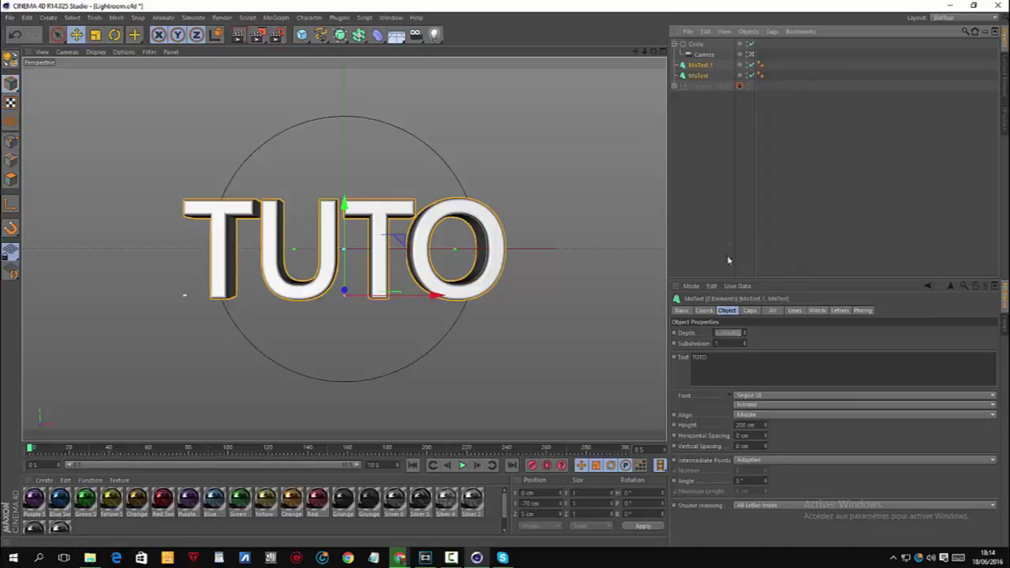
{"action": "left_click", "coordinate": [769, 397]}
{"action": "scroll", "coordinate": [775, 372], "scroll_direction": "down", "scroll_amount": 10}
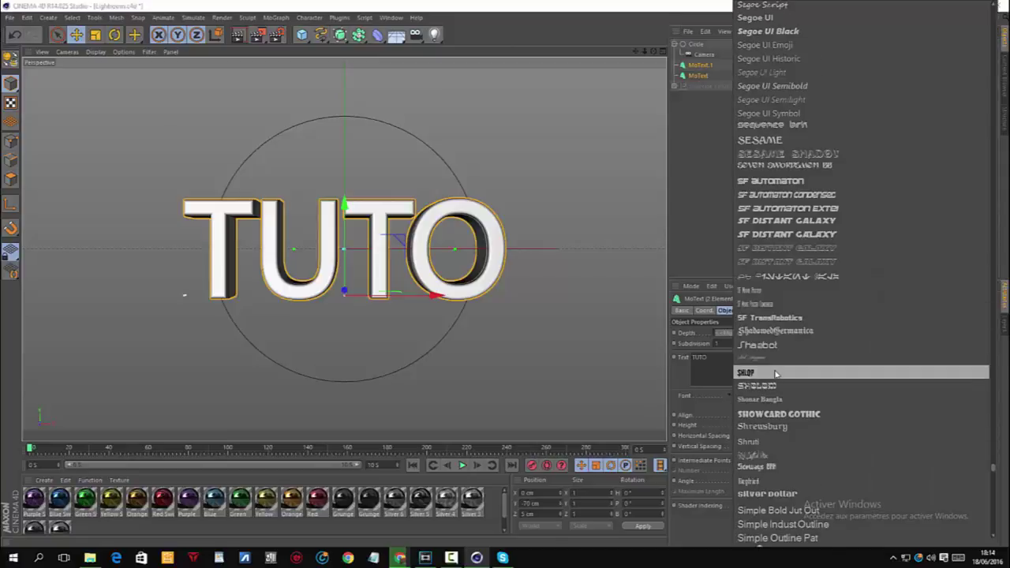
{"action": "scroll", "coordinate": [777, 372], "scroll_direction": "up", "scroll_amount": 20}
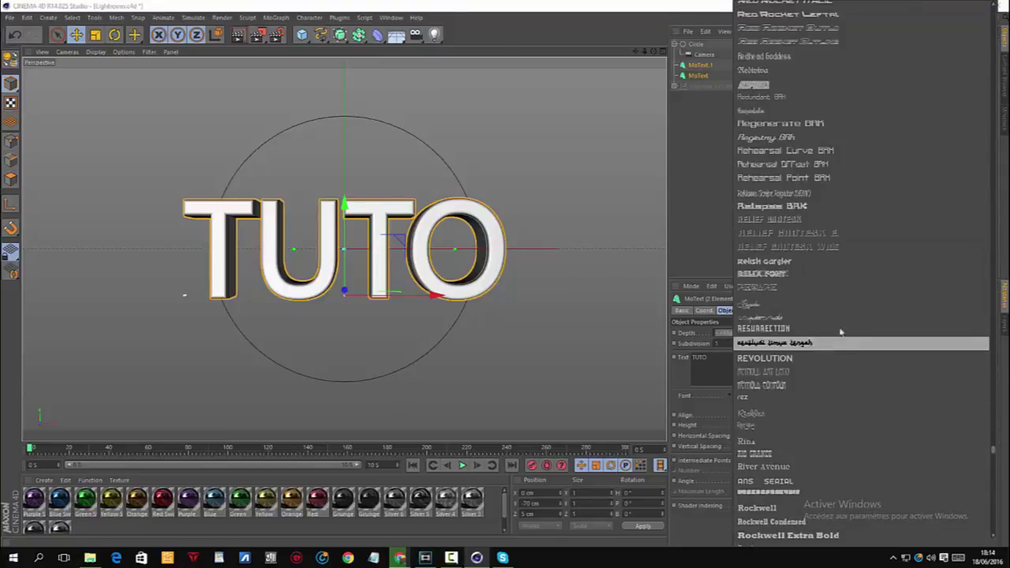
{"action": "scroll", "coordinate": [879, 318], "scroll_direction": "up", "scroll_amount": 20}
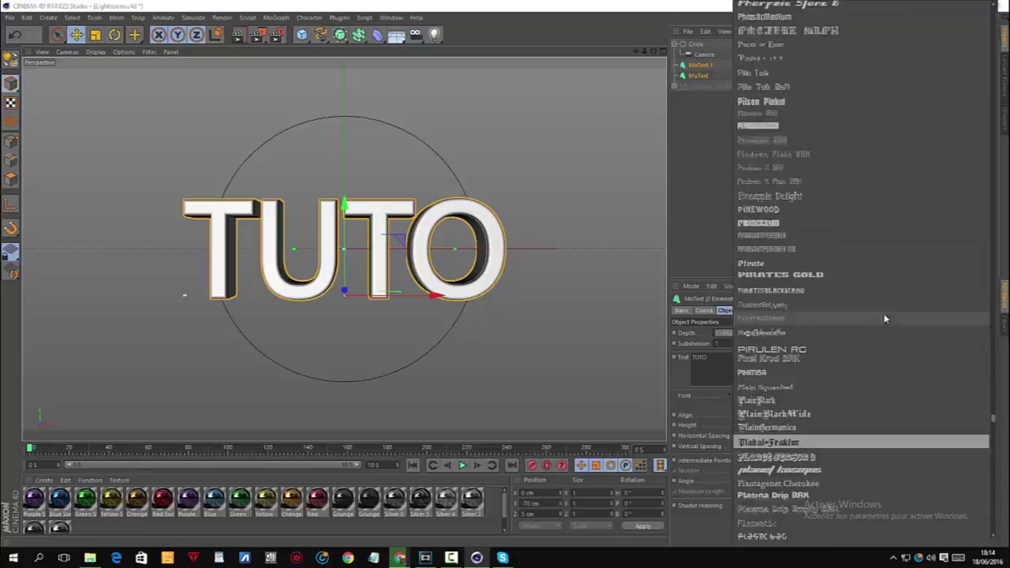
{"action": "scroll", "coordinate": [884, 316], "scroll_direction": "down", "scroll_amount": 10}
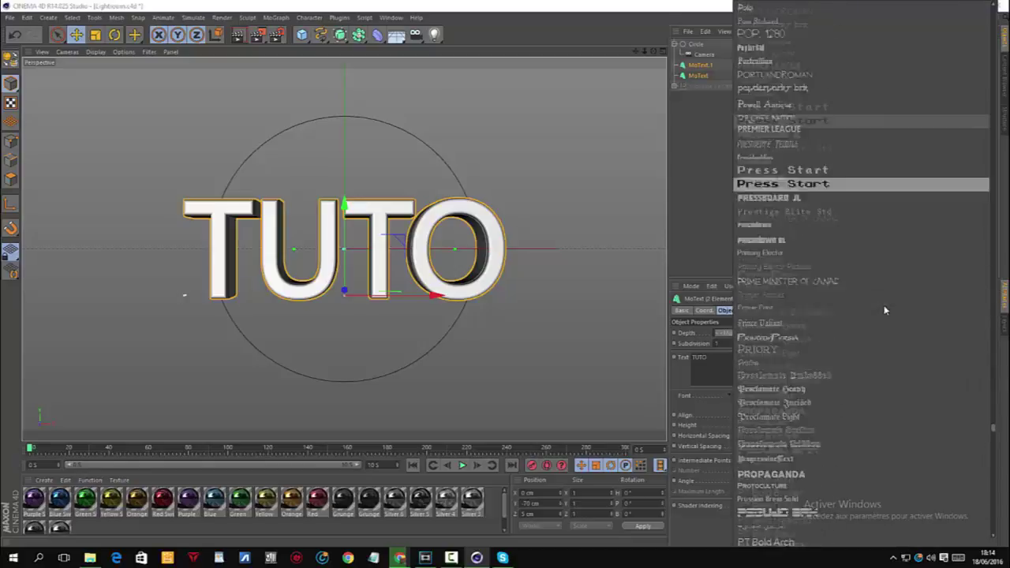
{"action": "scroll", "coordinate": [884, 314], "scroll_direction": "down", "scroll_amount": 8}
{"action": "scroll", "coordinate": [825, 307], "scroll_direction": "up", "scroll_amount": 8}
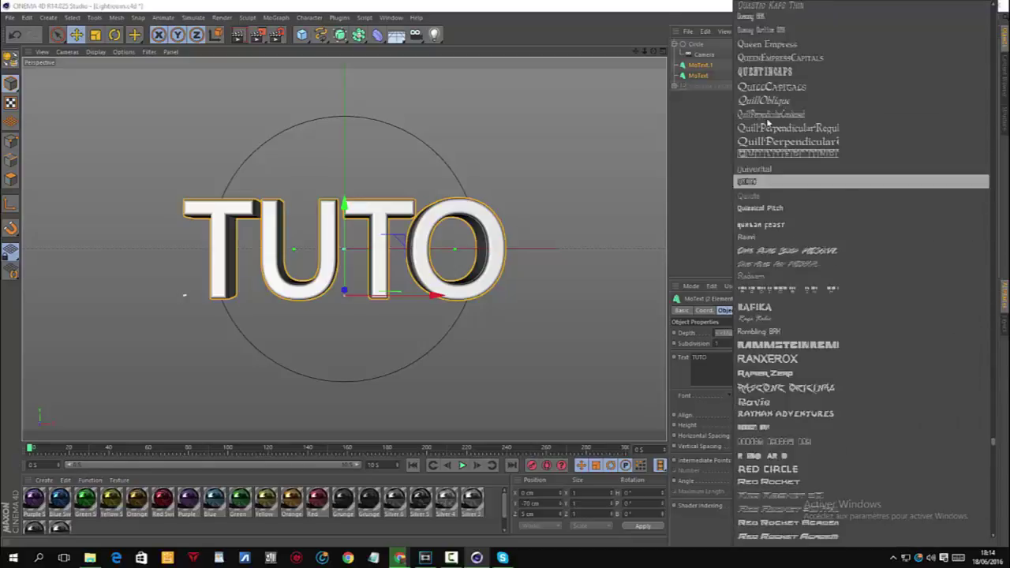
{"action": "scroll", "coordinate": [817, 253], "scroll_direction": "up", "scroll_amount": 6}
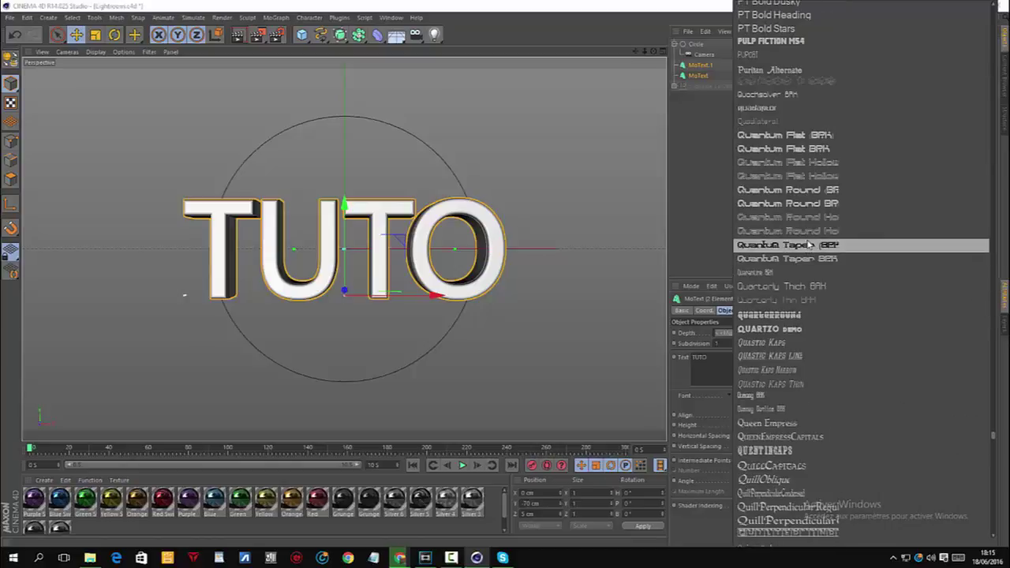
{"action": "left_click", "coordinate": [778, 328]}
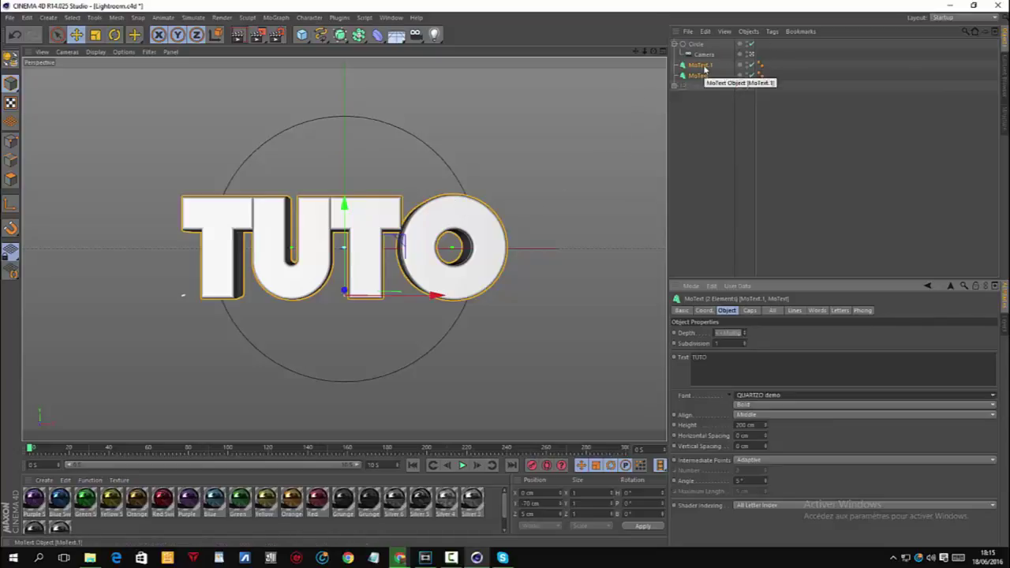
Step: Convert both MoText objects into editable objects and select the two resulting nulls
{"action": "key", "text": "c"}
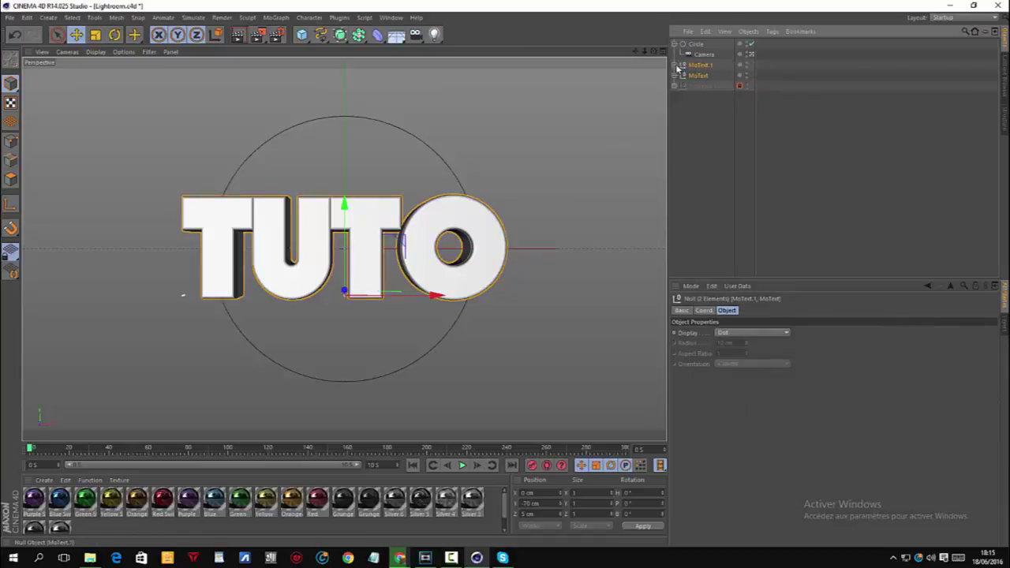
{"action": "left_click", "coordinate": [701, 75]}
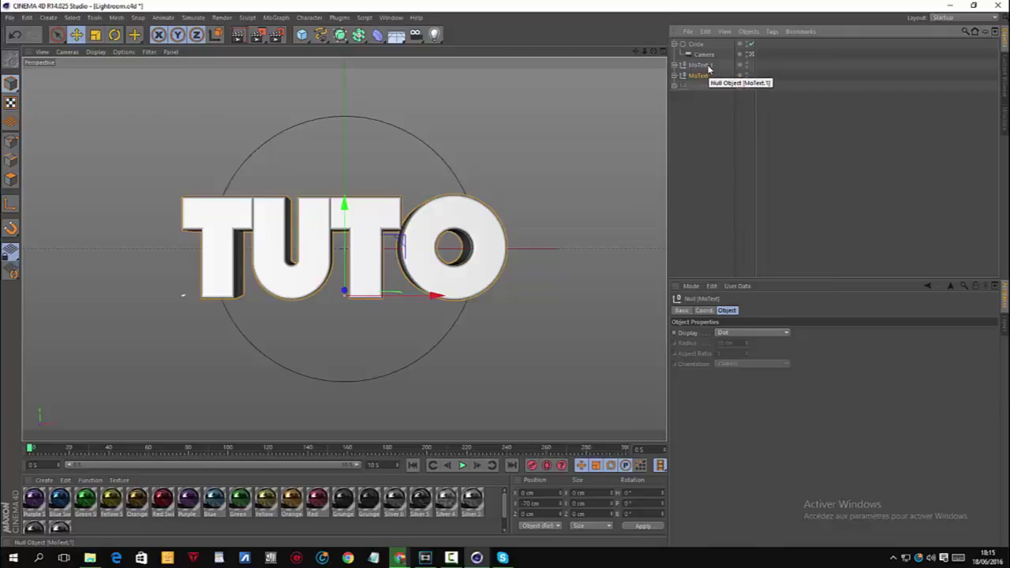
{"action": "left_click", "coordinate": [702, 64], "text": "ctrl"}
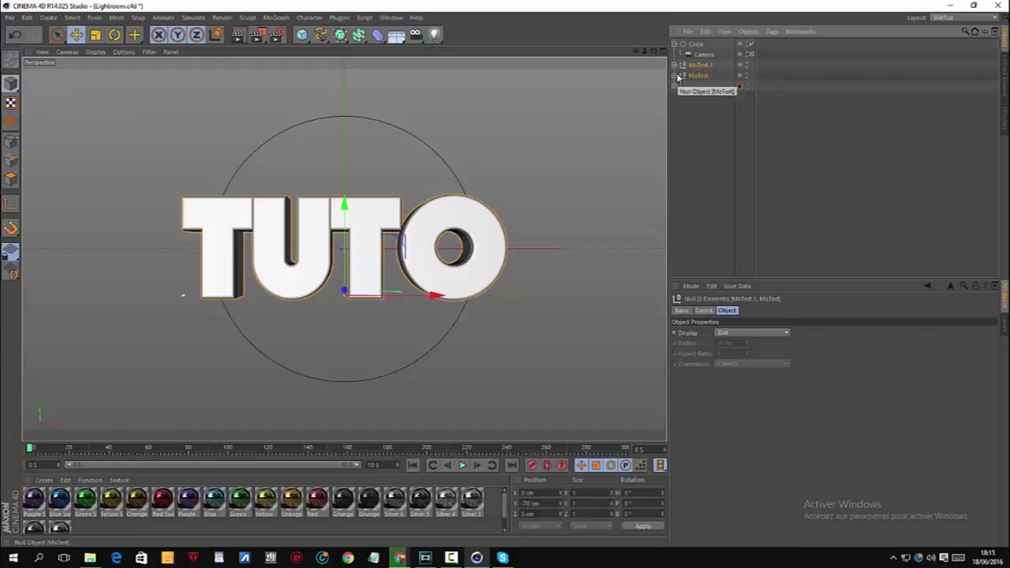
Step: Move the T, U, T and O extrude objects out of the MoText hierarchy to the top level and delete the empty MoText null
{"action": "left_click", "coordinate": [680, 85]}
{"action": "left_click", "coordinate": [686, 95]}
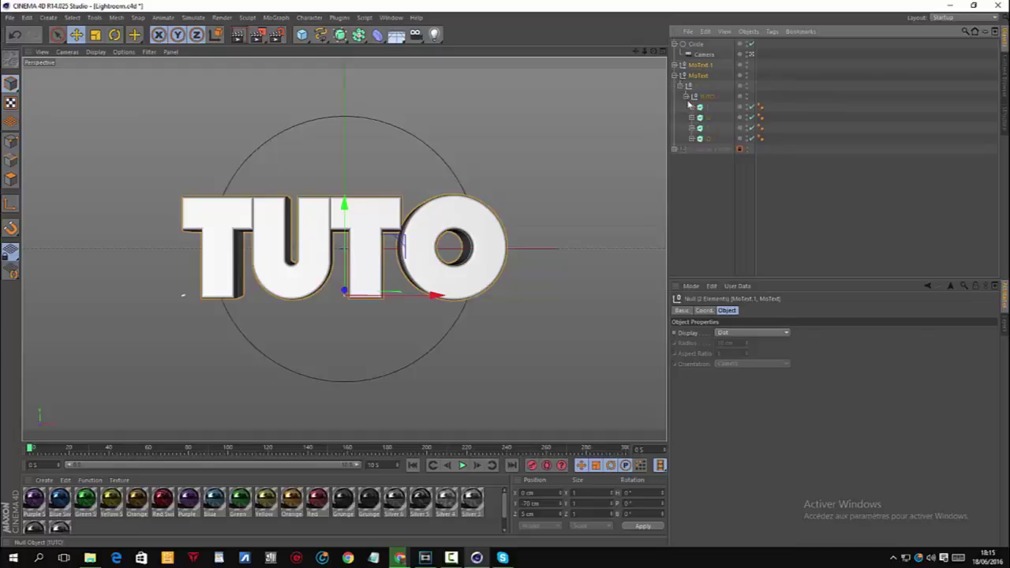
{"action": "left_click", "coordinate": [704, 108]}
{"action": "left_click", "coordinate": [708, 139], "text": "shift"}
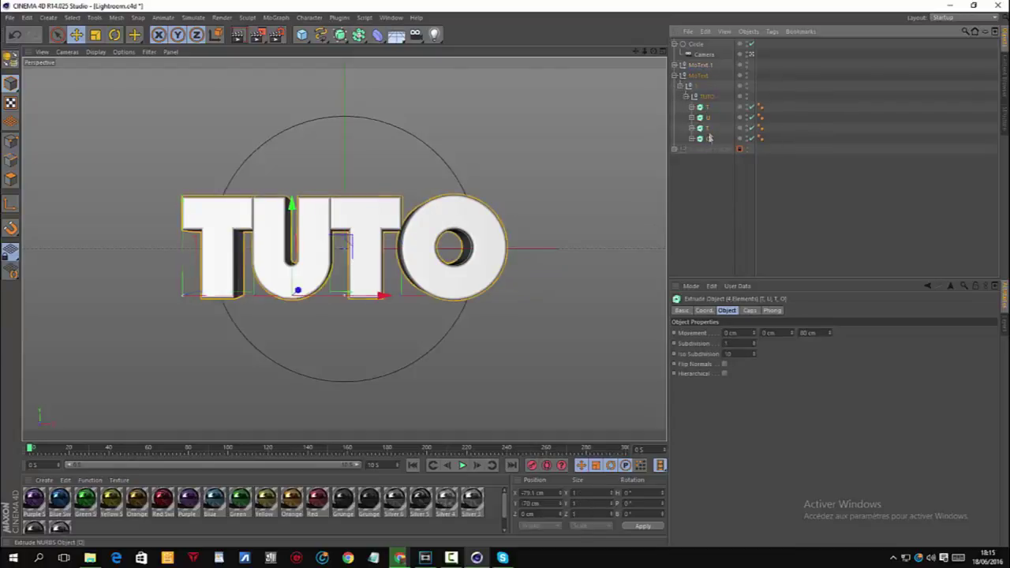
{"action": "mouse_move", "coordinate": [703, 113]}
{"action": "left_mouse_down"}
{"action": "mouse_move", "coordinate": [702, 76]}
{"action": "mouse_move", "coordinate": [707, 108]}
{"action": "left_mouse_up"}
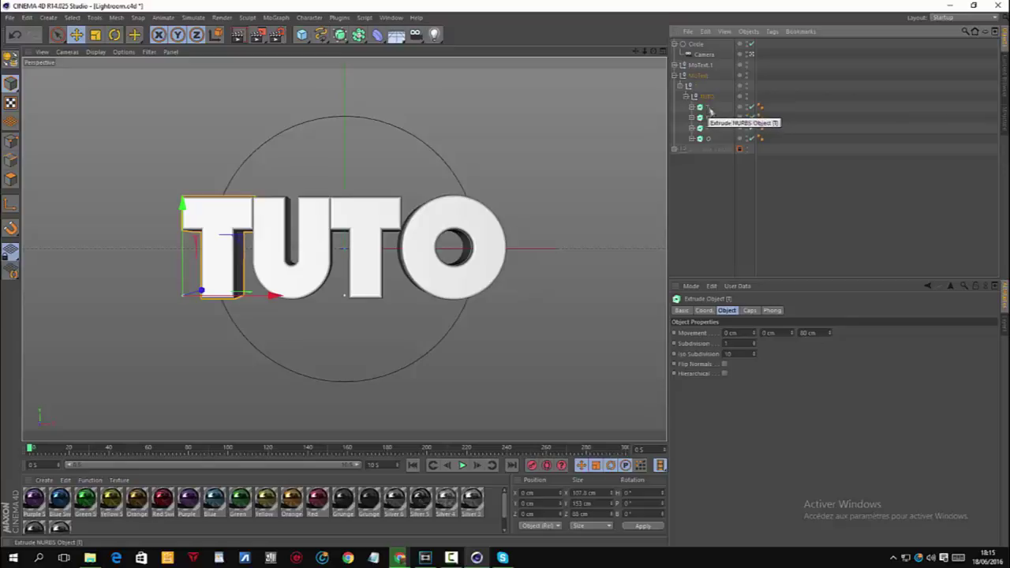
{"action": "left_click", "coordinate": [709, 140], "text": "shift"}
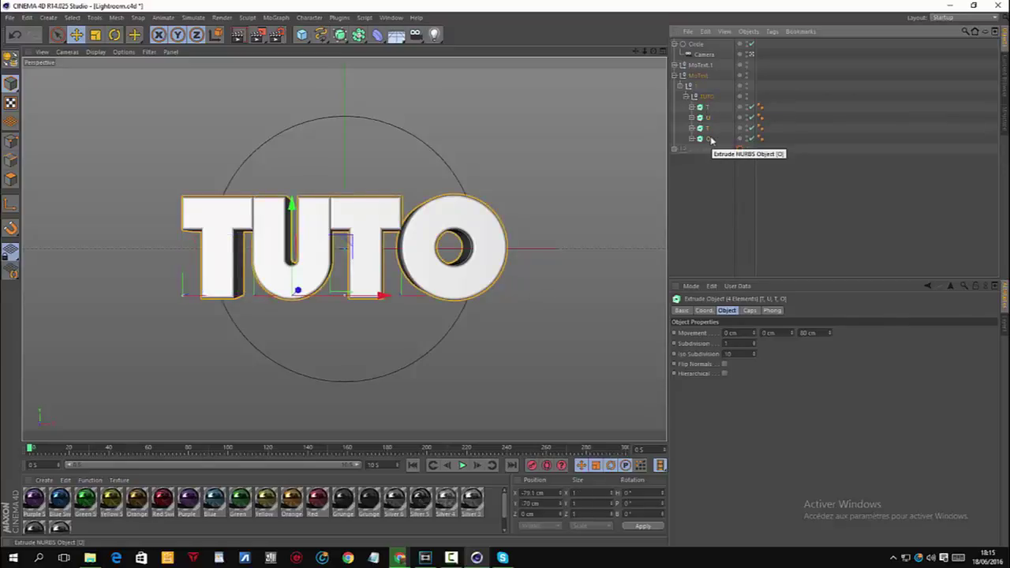
{"action": "left_click", "coordinate": [710, 139]}
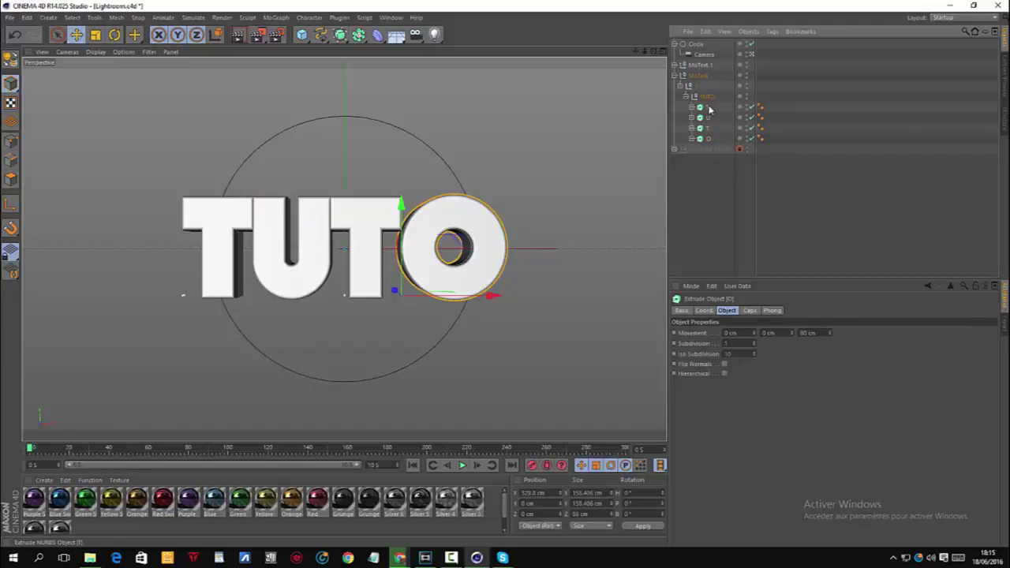
{"action": "left_click", "coordinate": [709, 108], "text": "shift"}
{"action": "left_click", "coordinate": [708, 109]}
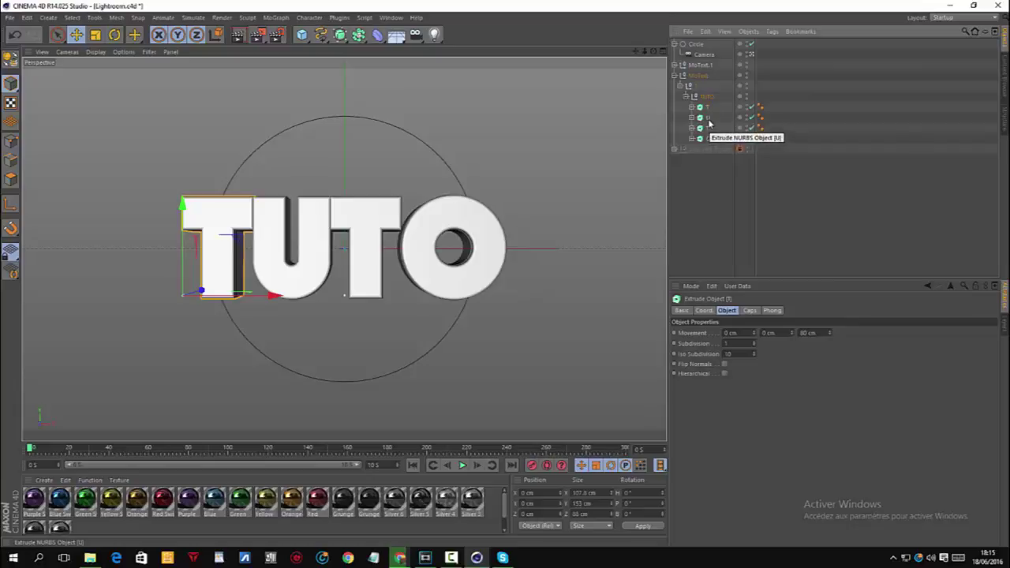
{"action": "left_click", "coordinate": [708, 117], "text": "shift"}
{"action": "left_click", "coordinate": [709, 127], "text": "shift"}
{"action": "left_click", "coordinate": [709, 138], "text": "shift"}
{"action": "left_click", "coordinate": [711, 165]}
{"action": "left_click", "coordinate": [709, 139]}
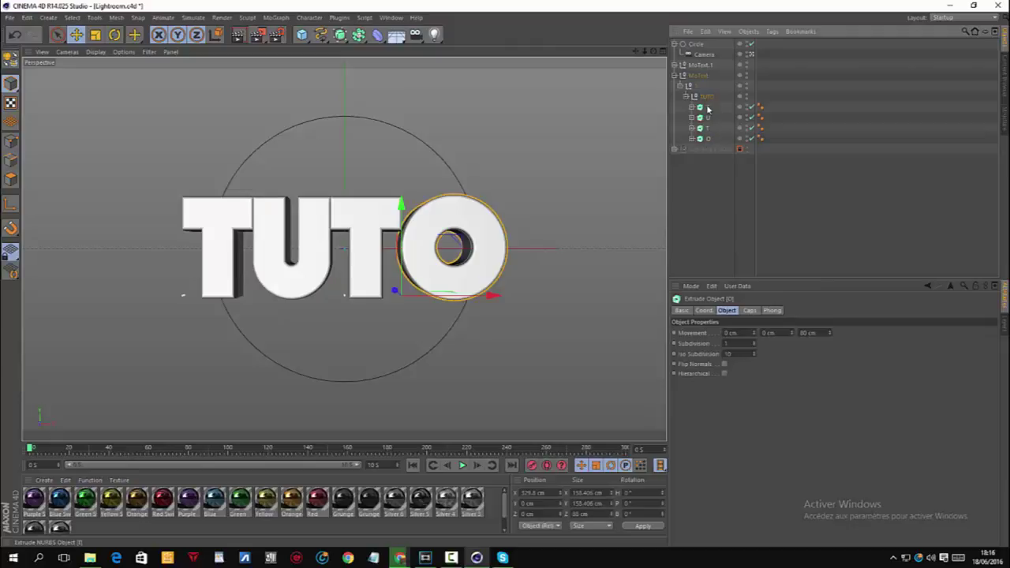
{"action": "left_click", "coordinate": [707, 108], "text": "shift"}
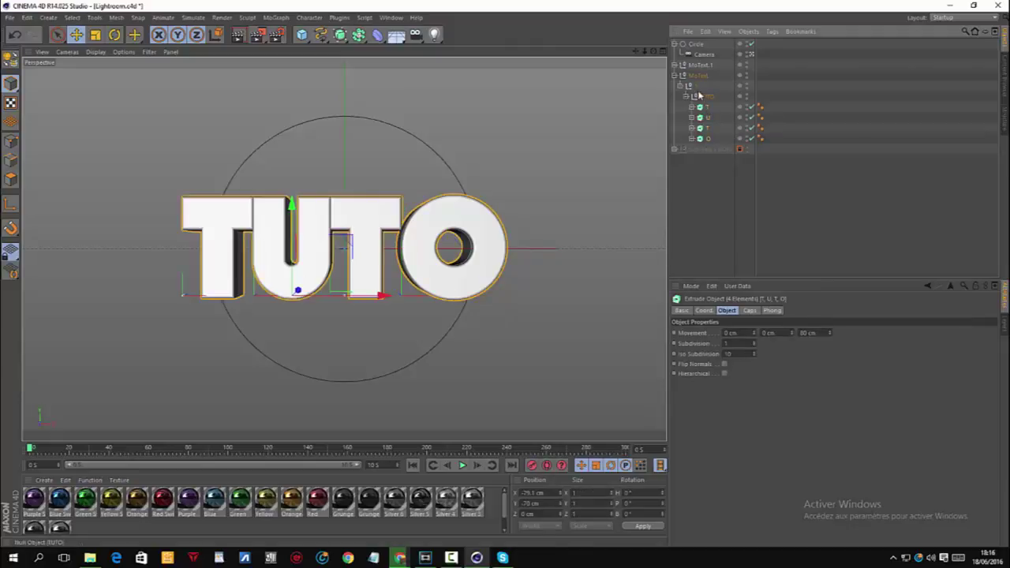
{"action": "left_click_drag", "start_coordinate": [708, 110], "coordinate": [698, 75]}
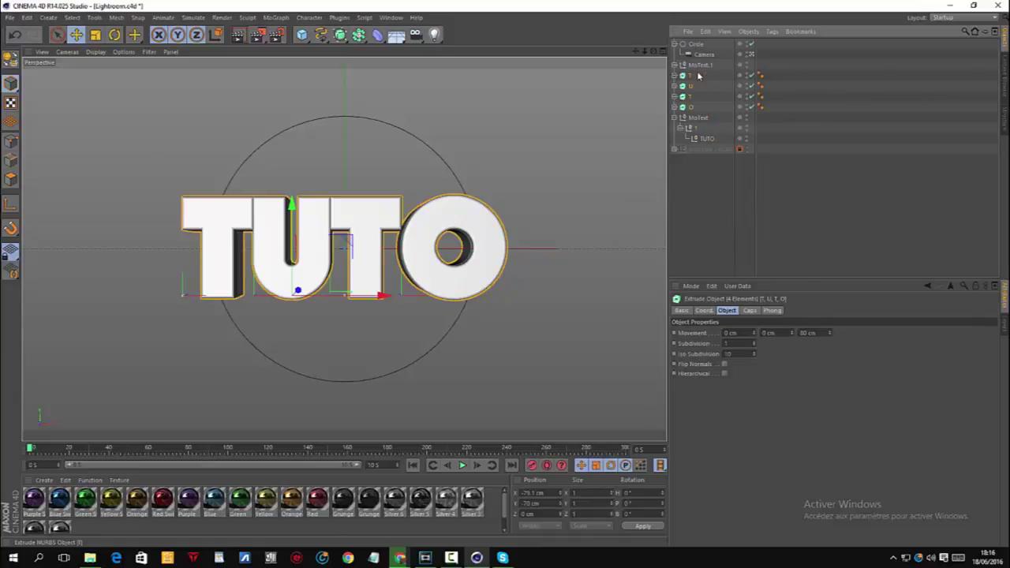
{"action": "left_click", "coordinate": [697, 118]}
Step: Move the T, U, T and O extrude objects out of the MoText.1 hierarchy and delete its empty null
{"action": "left_click_drag", "start_coordinate": [697, 118], "coordinate": [677, 68]}
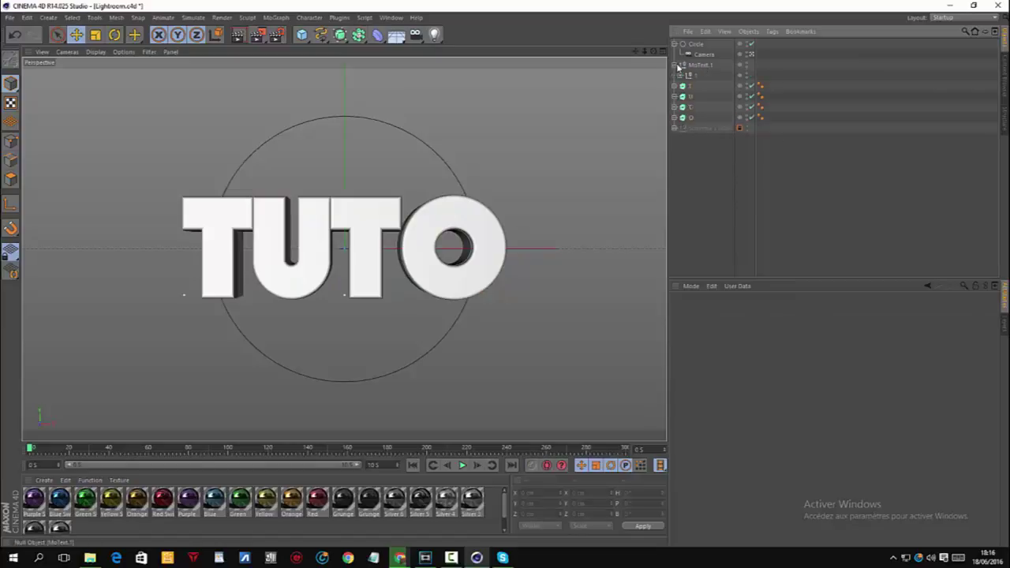
{"action": "left_click", "coordinate": [683, 74]}
{"action": "left_click", "coordinate": [688, 85]}
{"action": "left_click", "coordinate": [705, 97]}
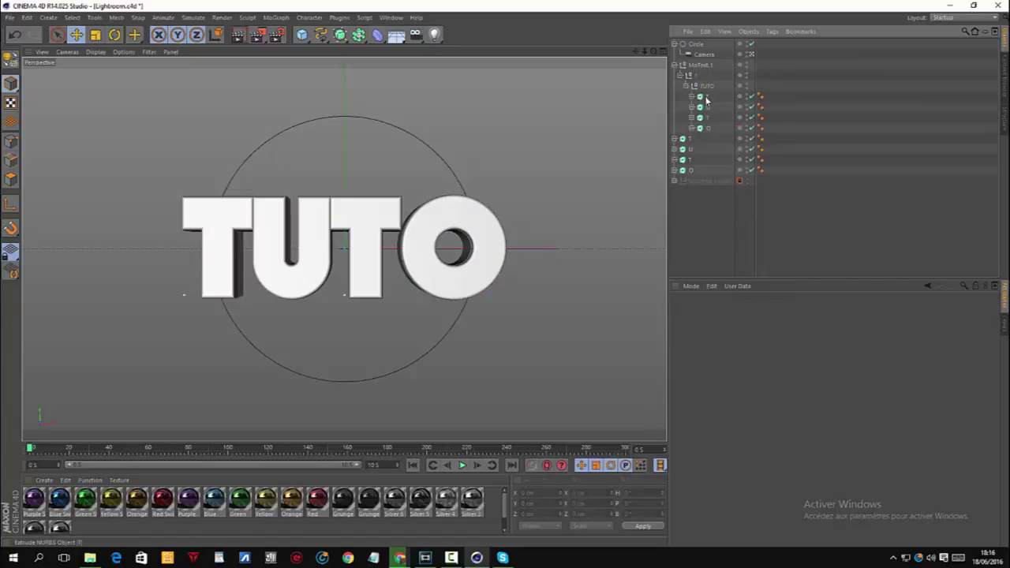
{"action": "left_click", "coordinate": [709, 128], "text": "shift"}
{"action": "left_click_drag", "start_coordinate": [710, 127], "coordinate": [706, 65]}
{"action": "left_click", "coordinate": [709, 107]}
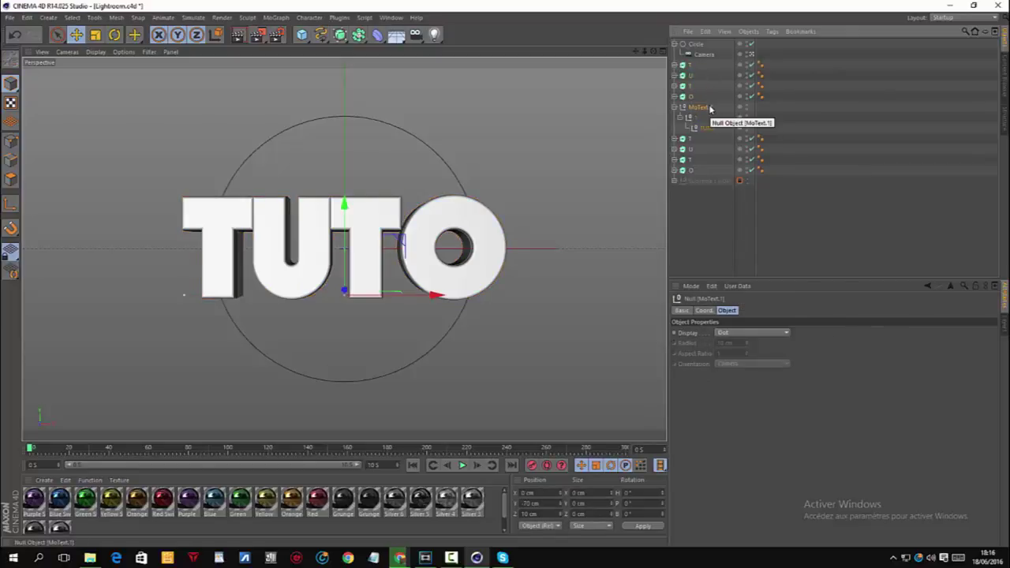
{"action": "key", "text": "Delete"}
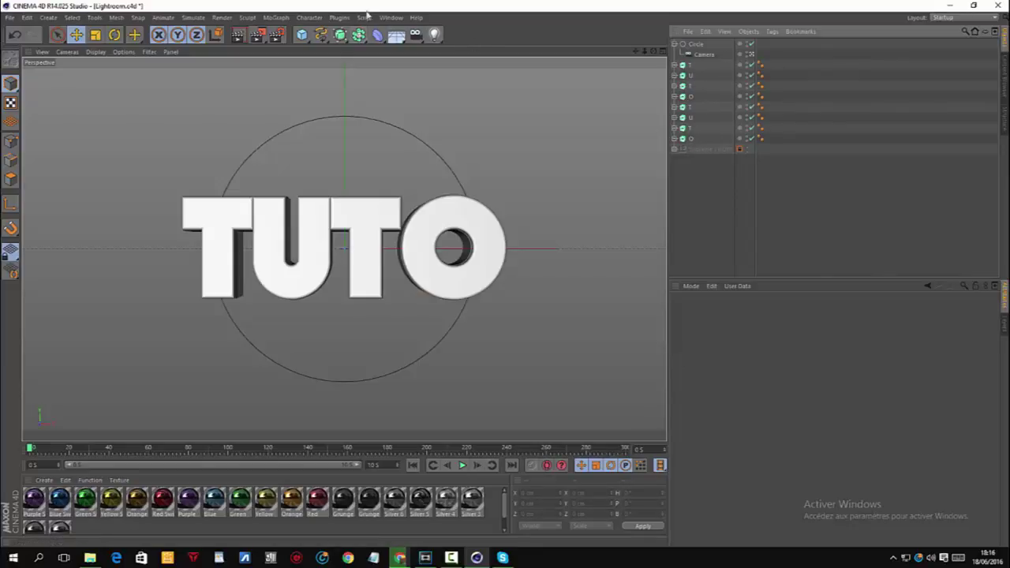
Step: Add a MoGraph Fracture object to the scene and rename it TUTO
{"action": "left_click", "coordinate": [276, 17]}
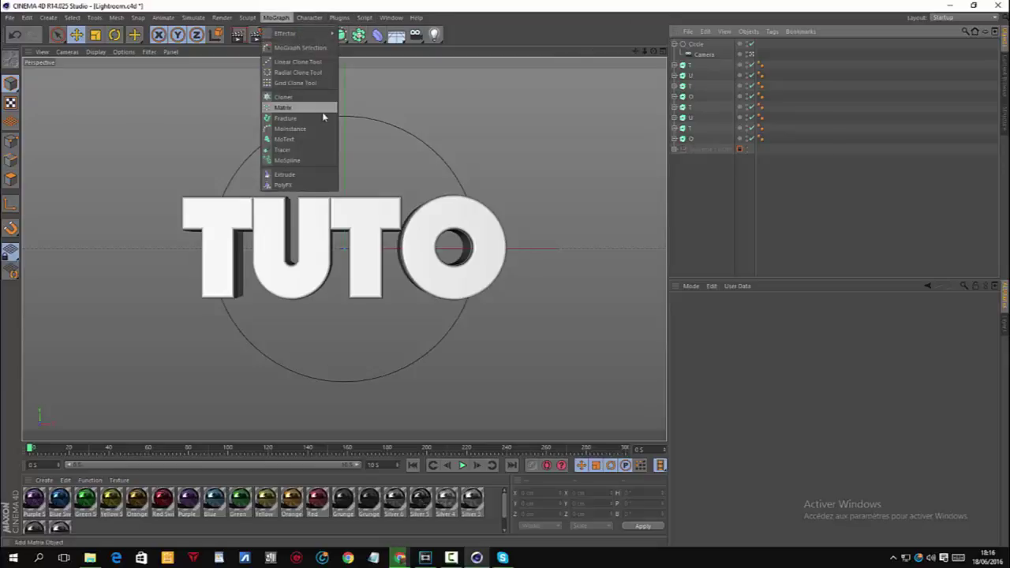
{"action": "left_click", "coordinate": [320, 117]}
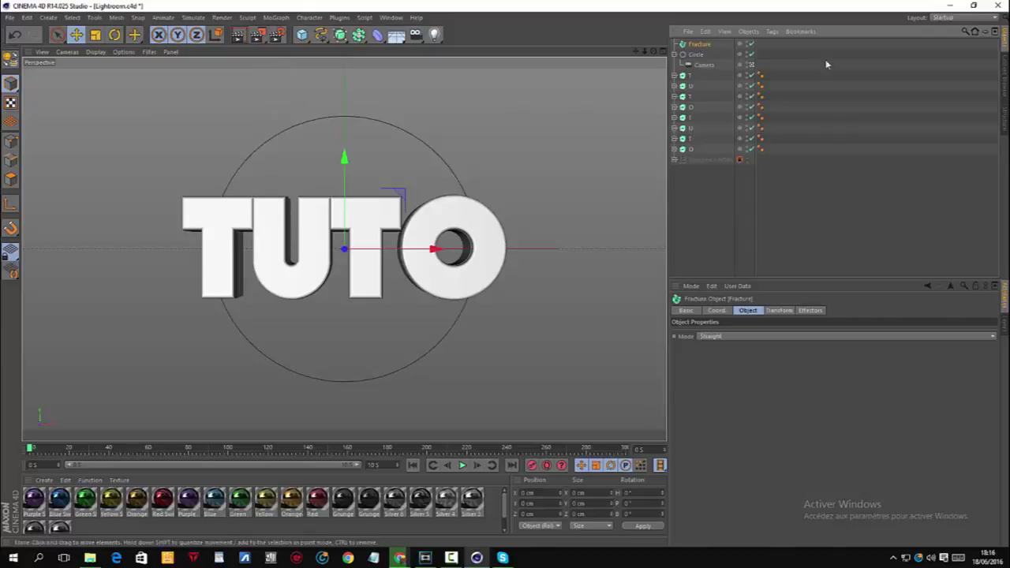
{"action": "double_click", "coordinate": [699, 44]}
{"action": "type", "text": "T"}
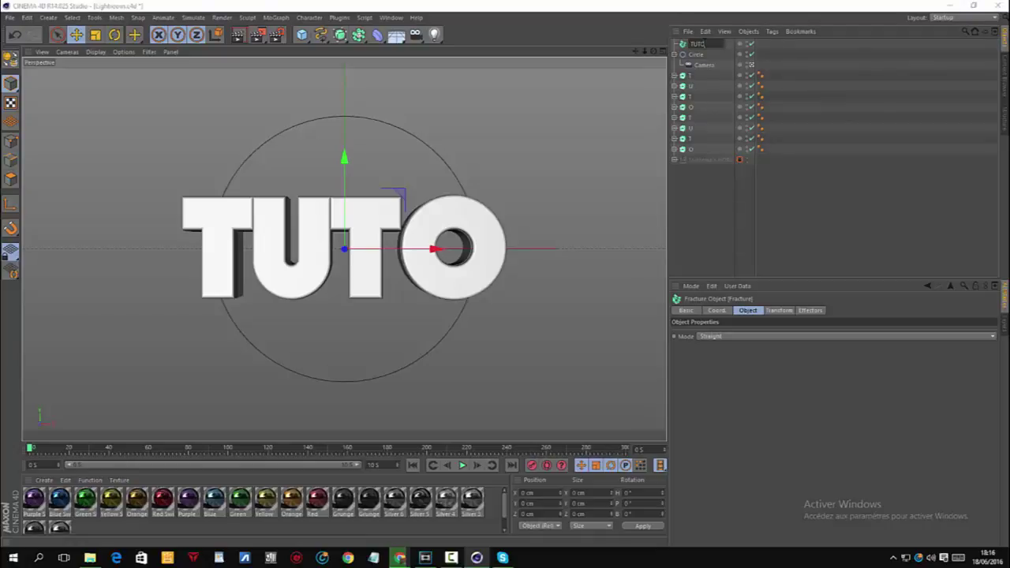
{"action": "type", "text": "UTO"}
{"action": "key", "text": "Return"}
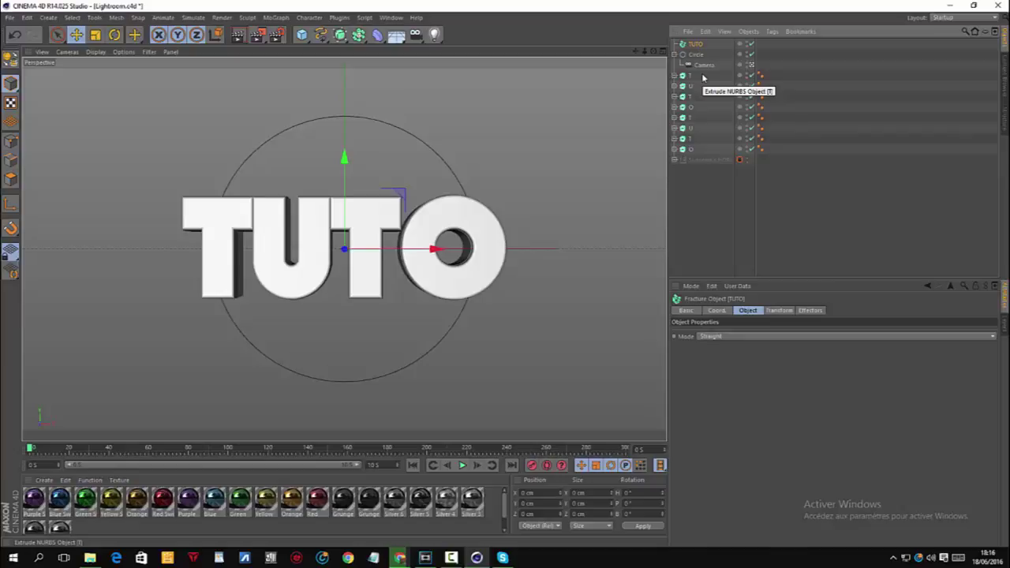
Step: Duplicate the TUTO fracture object, keeping four copies besides the original and deleting the surplus one
{"action": "key", "text": "ctrl+v"}
{"action": "key", "text": "ctrl+v"}
{"action": "key", "text": "ctrl+v"}
{"action": "key", "text": "ctrl+v"}
{"action": "key", "text": "ctrl+v"}
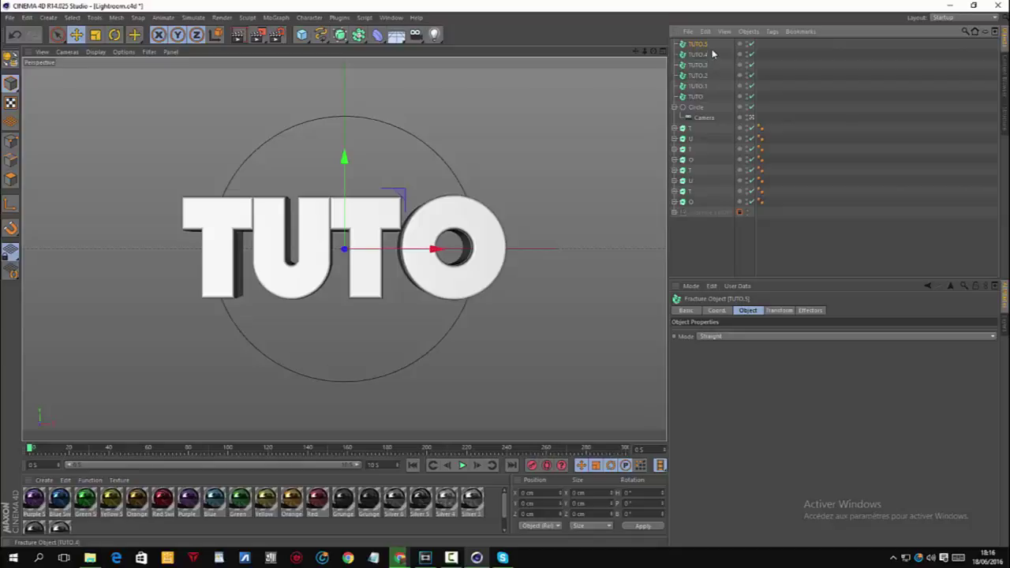
{"action": "key", "text": "Delete"}
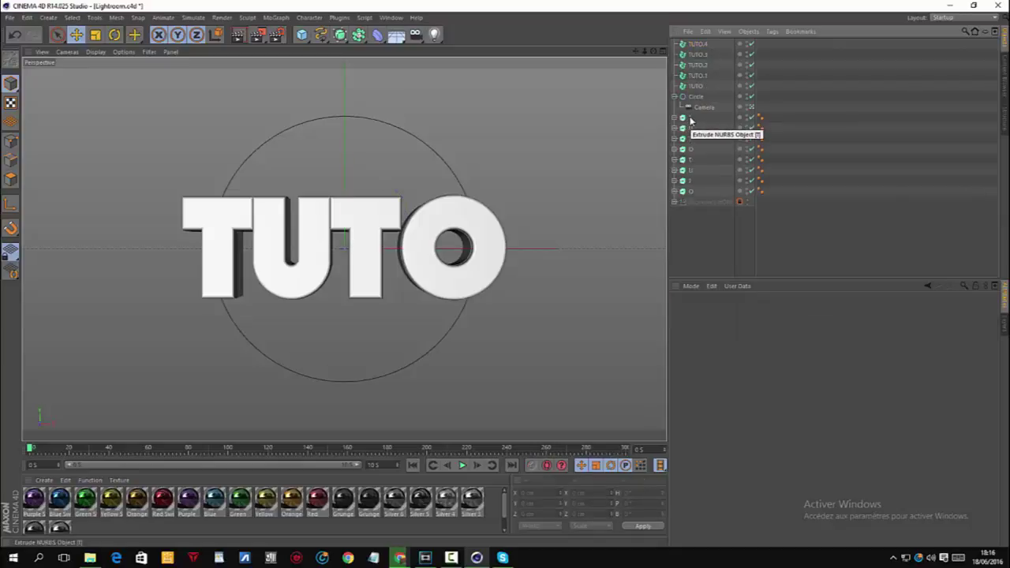
Step: Rename the TUTO.1 fracture object as T and the TUTO.2 fracture object as U
{"action": "left_click", "coordinate": [699, 75]}
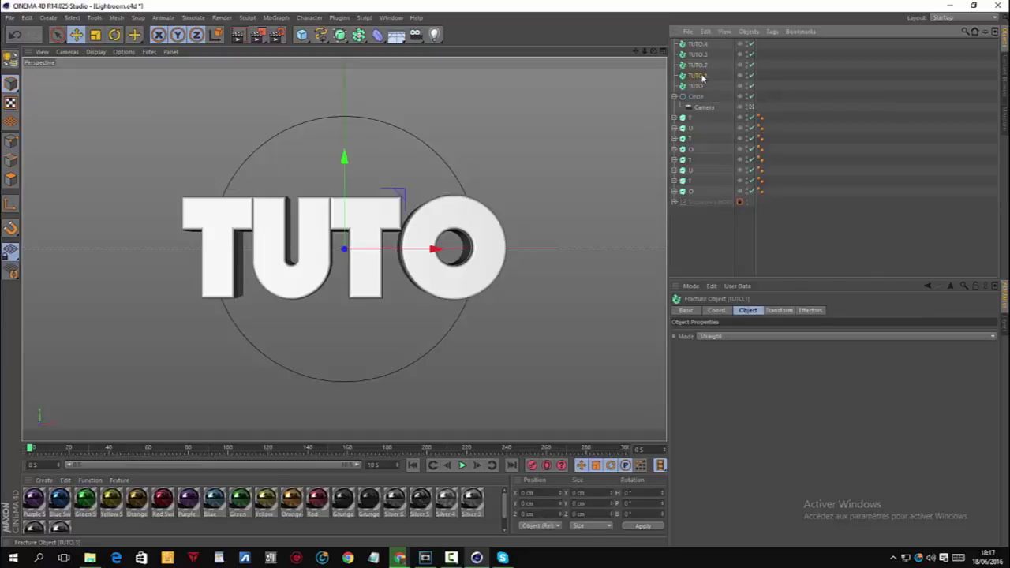
{"action": "double_click", "coordinate": [698, 76]}
{"action": "type", "text": "T"}
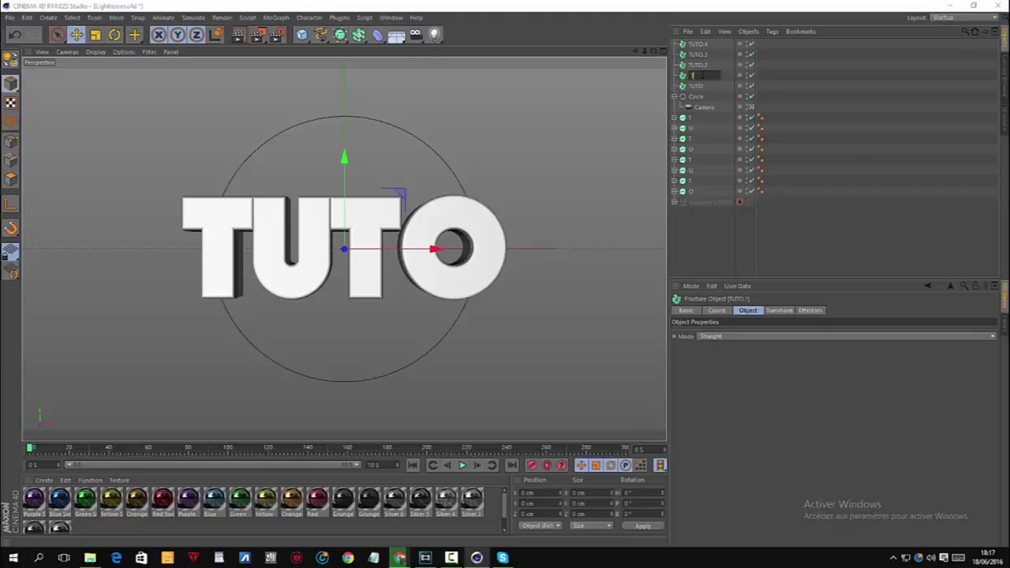
{"action": "key", "text": "Return"}
{"action": "double_click", "coordinate": [698, 65]}
{"action": "type", "text": "U"}
{"action": "key", "text": "Return"}
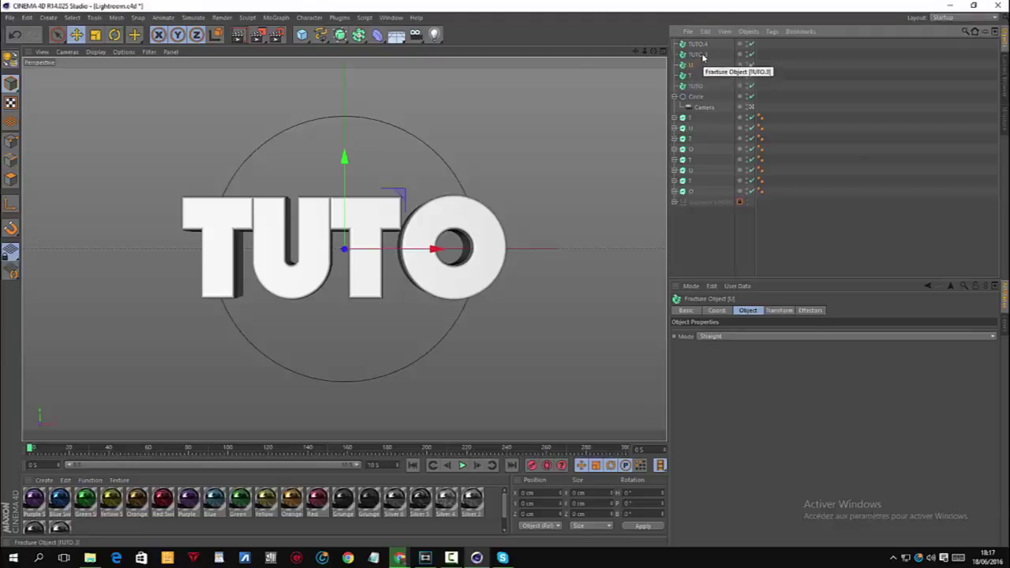
Step: Rename the TUTO.3 fracture object as T and the TUTO.4 fracture object as O
{"action": "double_click", "coordinate": [696, 54]}
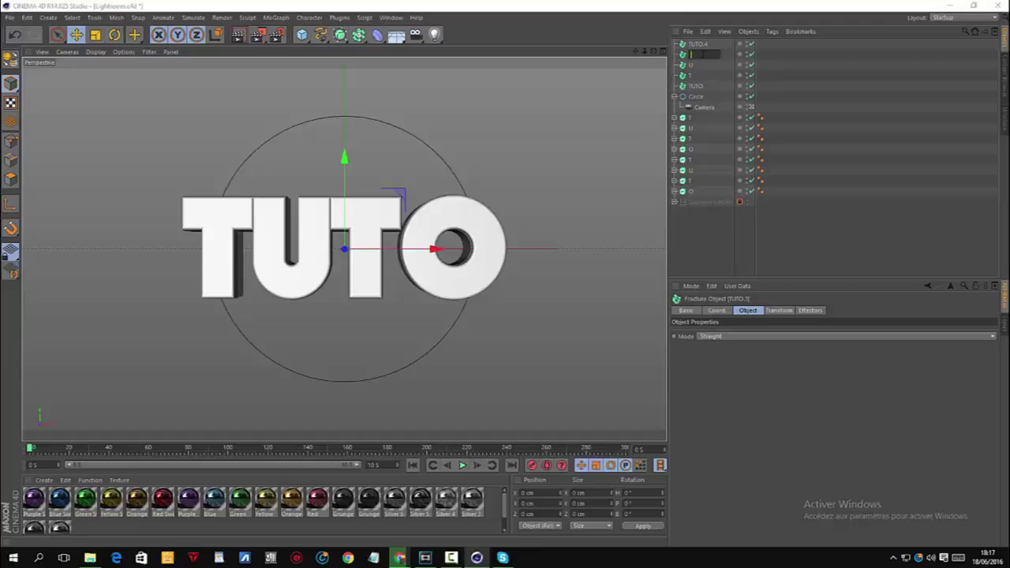
{"action": "type", "text": "T"}
{"action": "key", "text": "Return"}
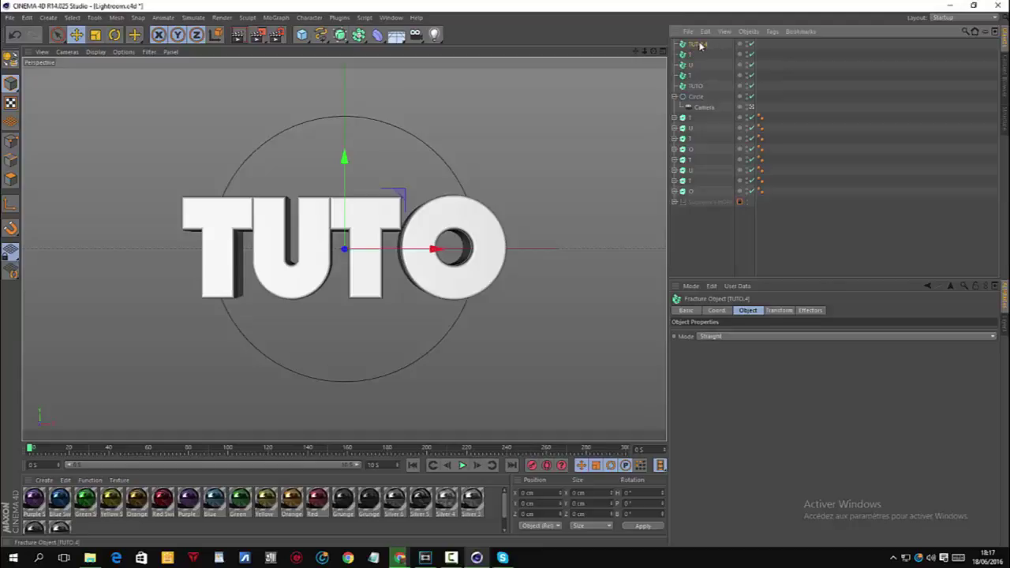
{"action": "double_click", "coordinate": [695, 44]}
{"action": "type", "text": "T"}
{"action": "key", "text": "Return"}
{"action": "left_click", "coordinate": [691, 44]}
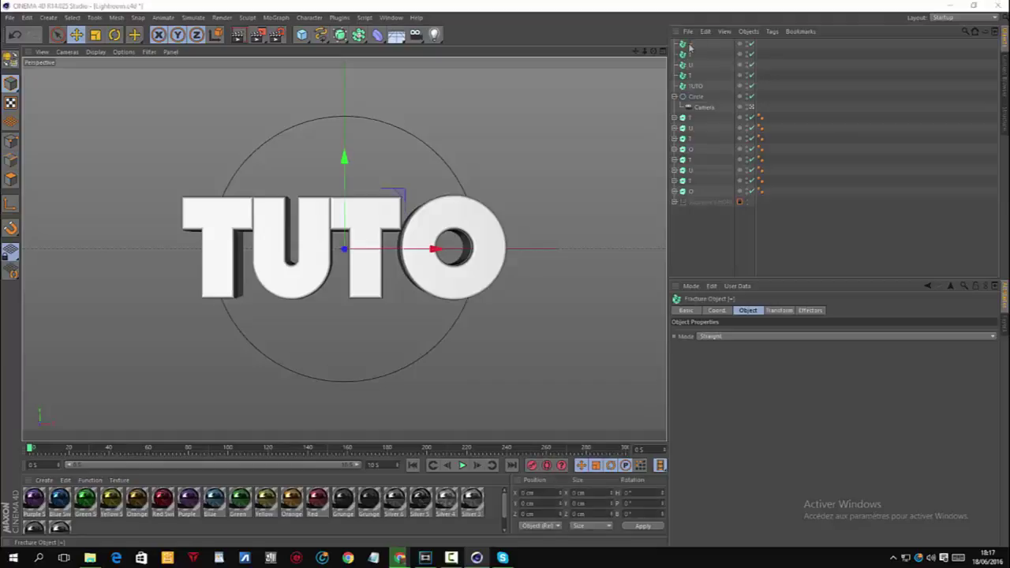
{"action": "double_click", "coordinate": [692, 44]}
{"action": "type", "text": "O"}
{"action": "key", "text": "Return"}
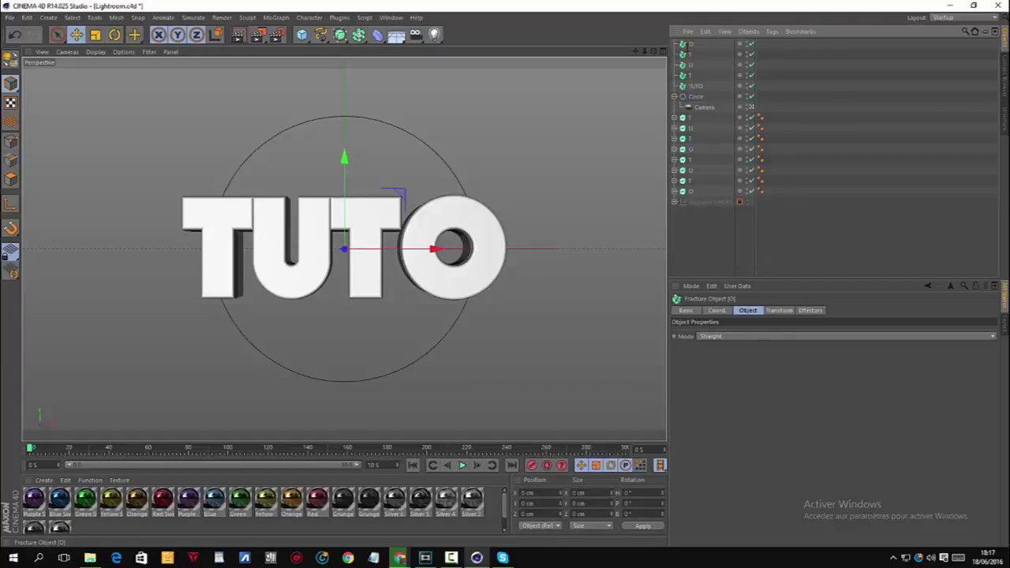
Step: Nest the eight letter extrude objects in pairs under their matching T, U, T and O fracture objects, then clear the selection
{"action": "left_click", "coordinate": [694, 85]}
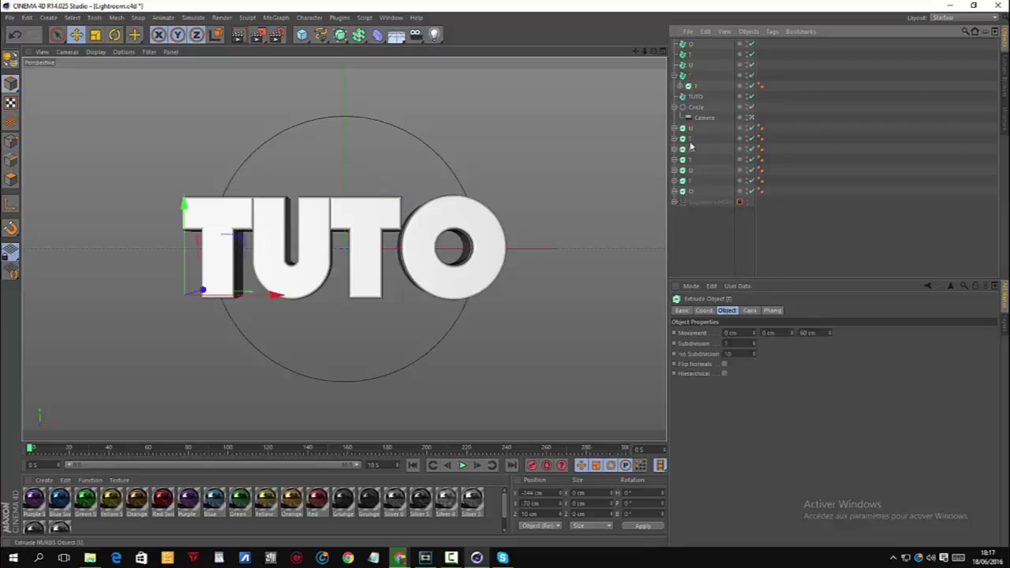
{"action": "mouse_move", "coordinate": [691, 162]}
{"action": "left_mouse_down"}
{"action": "mouse_move", "coordinate": [698, 79]}
{"action": "mouse_move", "coordinate": [696, 89]}
{"action": "left_mouse_up"}
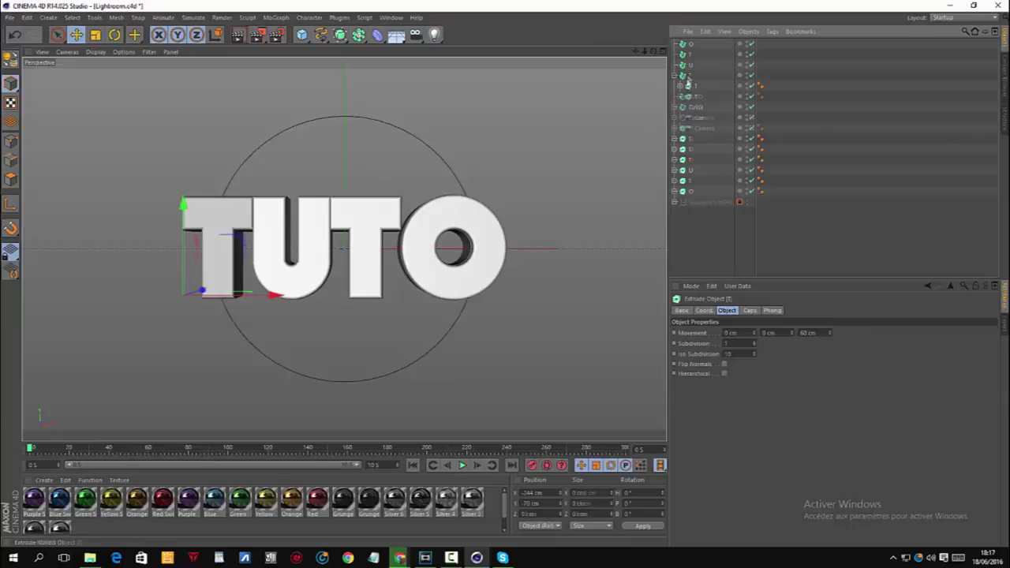
{"action": "left_click_drag", "start_coordinate": [692, 142], "coordinate": [699, 70]}
{"action": "left_click_drag", "start_coordinate": [690, 170], "coordinate": [692, 72]}
{"action": "left_click_drag", "start_coordinate": [691, 162], "coordinate": [699, 66]}
{"action": "left_click_drag", "start_coordinate": [691, 182], "coordinate": [695, 49]}
{"action": "left_click_drag", "start_coordinate": [692, 191], "coordinate": [695, 47]}
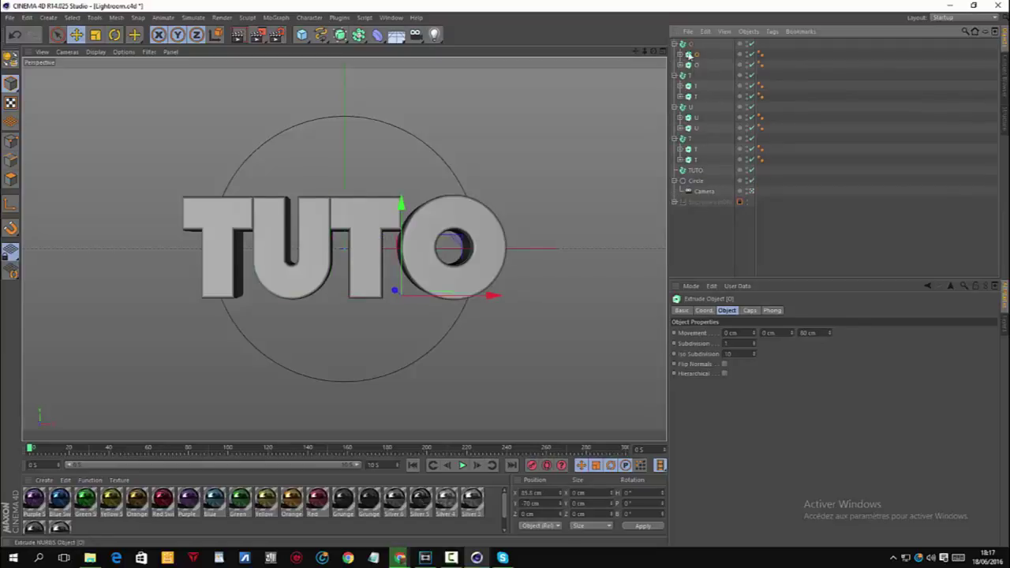
{"action": "left_click", "coordinate": [724, 228]}
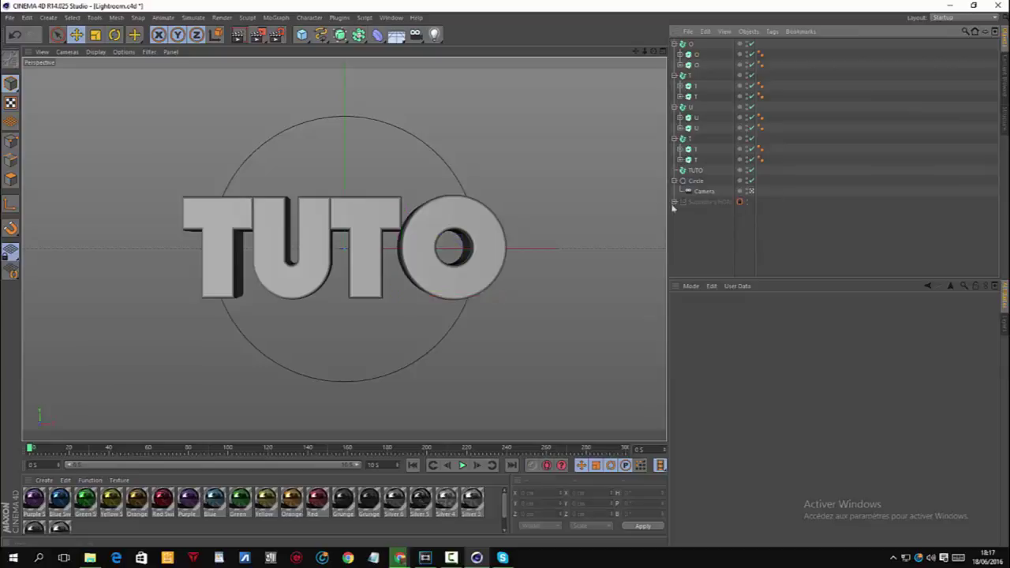